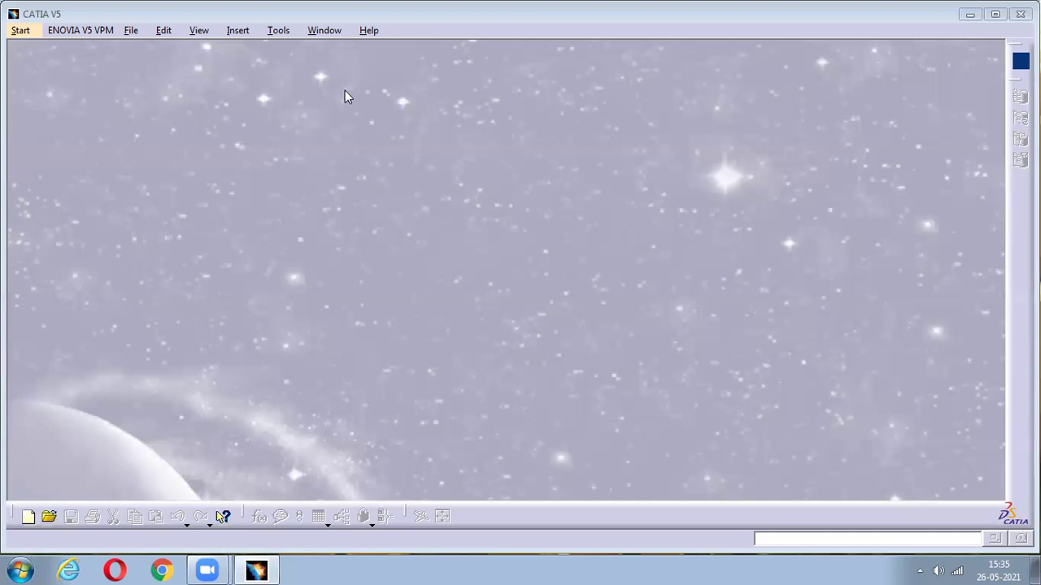
- Look through the workbench categories and the commands offered by the other main menus
{"action": "left_click", "coordinate": [21, 30]}
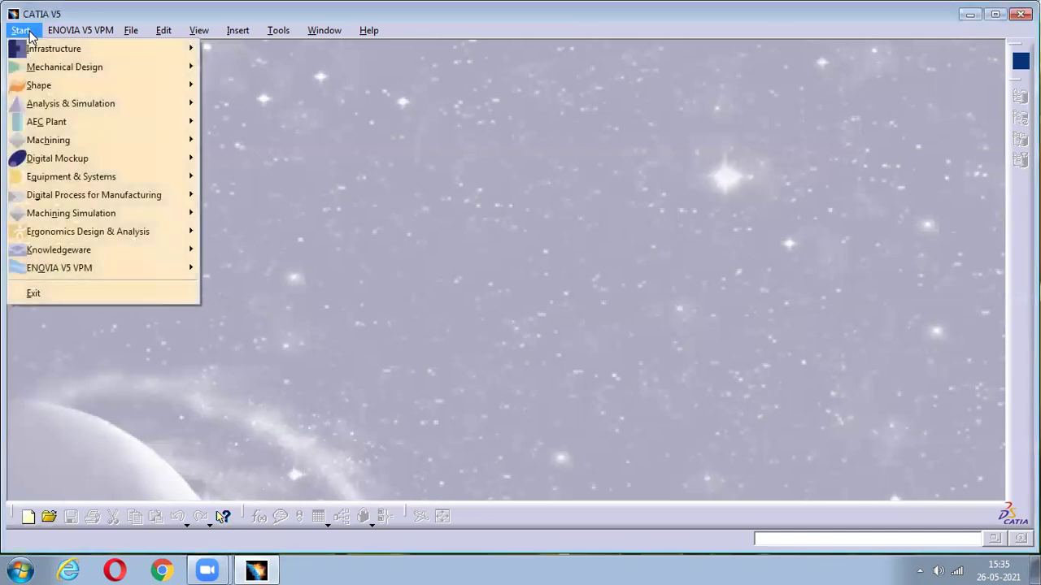
{"action": "mouse_move", "coordinate": [39, 54]}
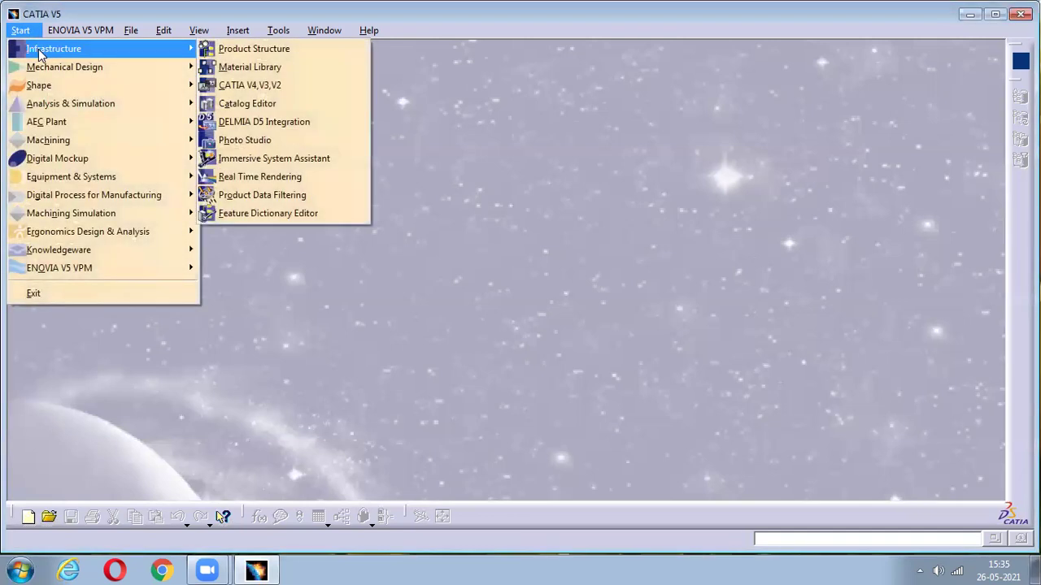
{"action": "mouse_move", "coordinate": [49, 71]}
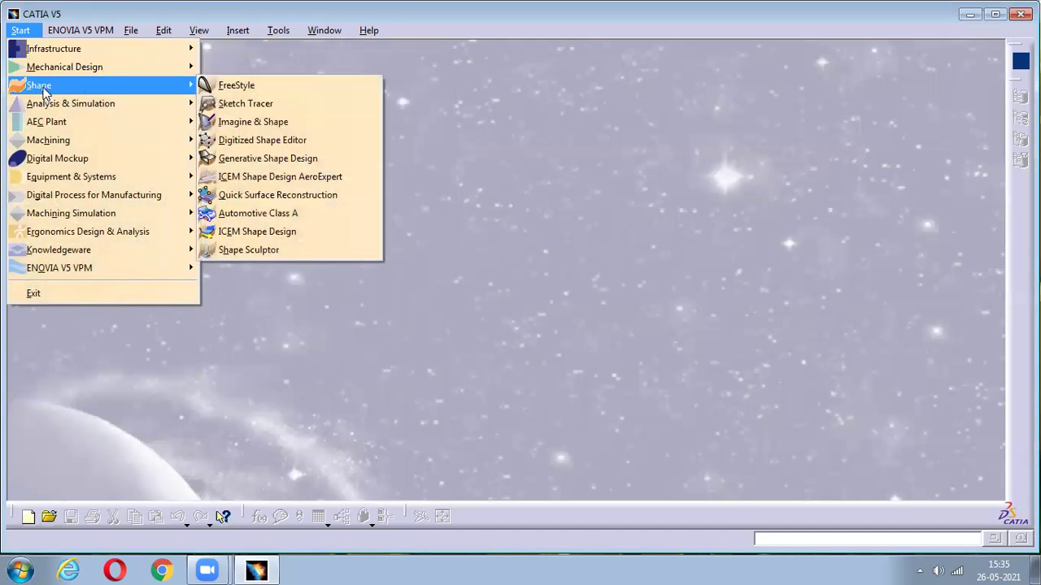
{"action": "mouse_move", "coordinate": [51, 105]}
{"action": "mouse_move", "coordinate": [65, 130]}
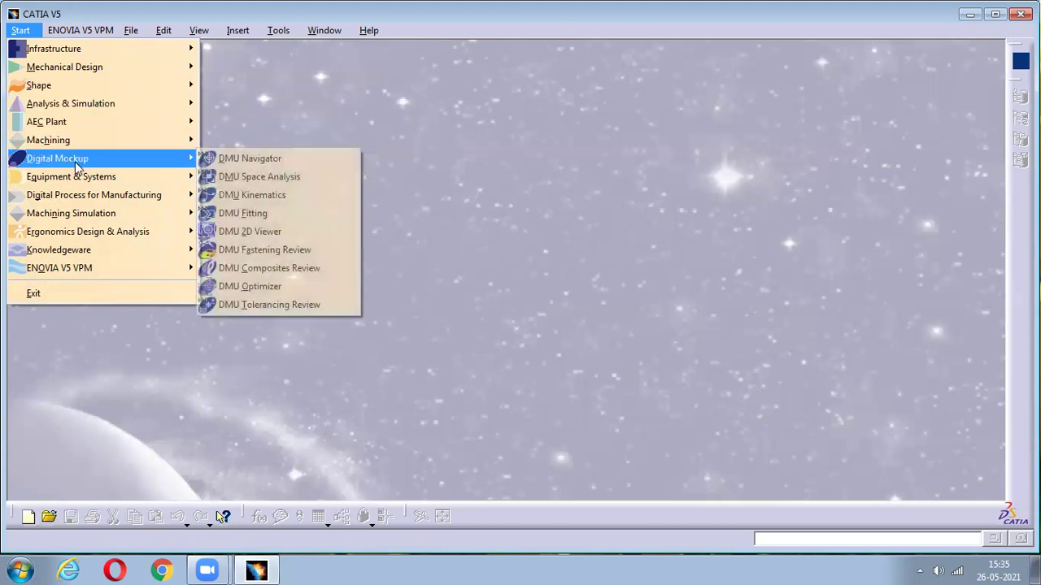
{"action": "mouse_move", "coordinate": [85, 188]}
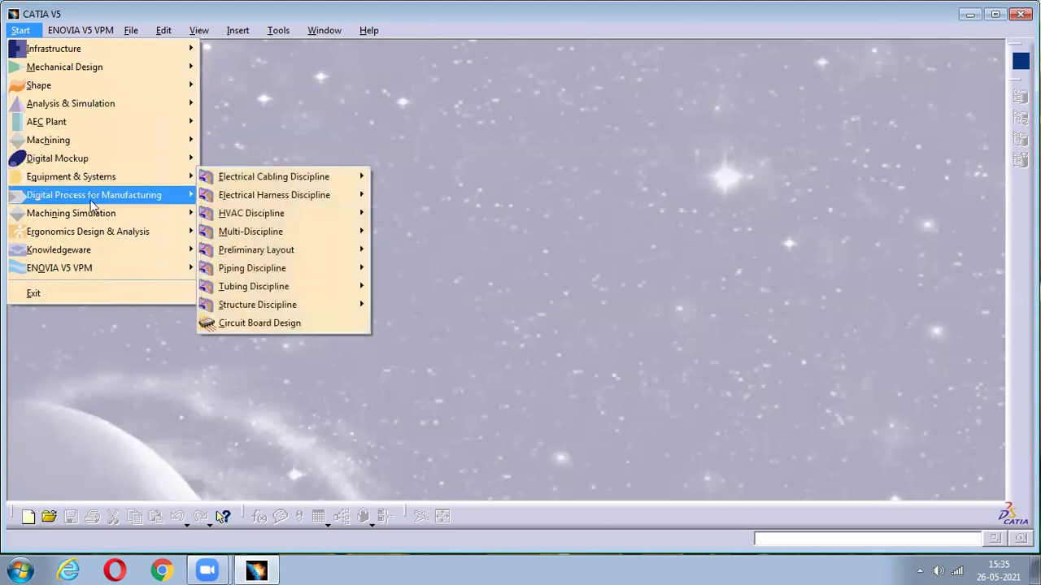
{"action": "mouse_move", "coordinate": [95, 217]}
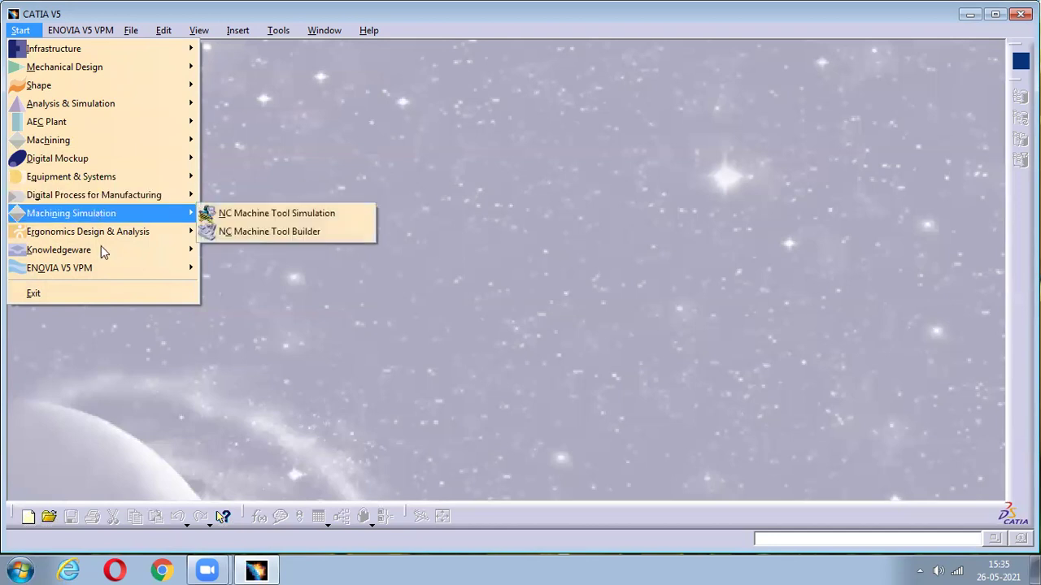
{"action": "mouse_move", "coordinate": [108, 241]}
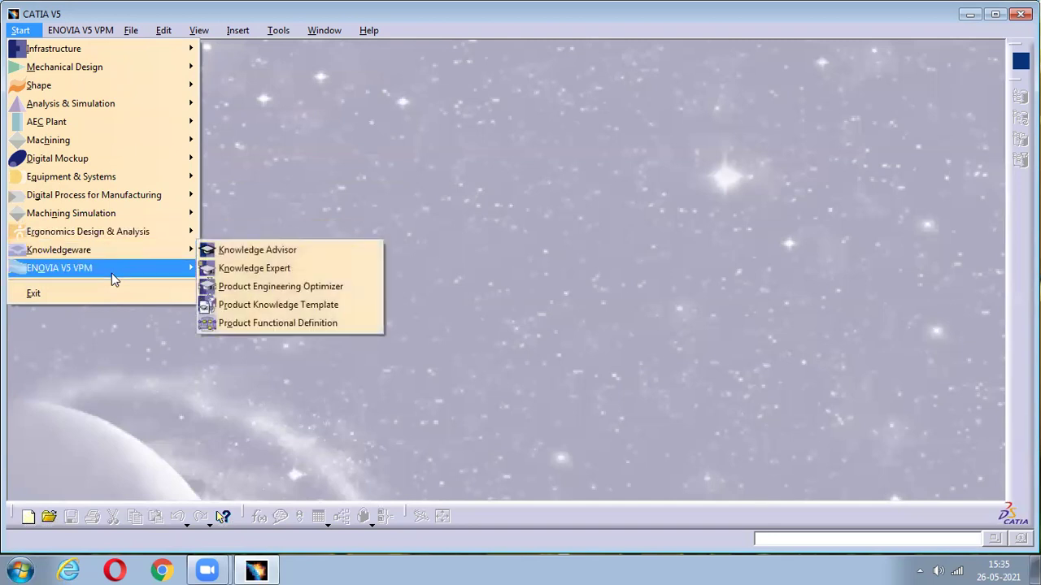
{"action": "mouse_move", "coordinate": [111, 273]}
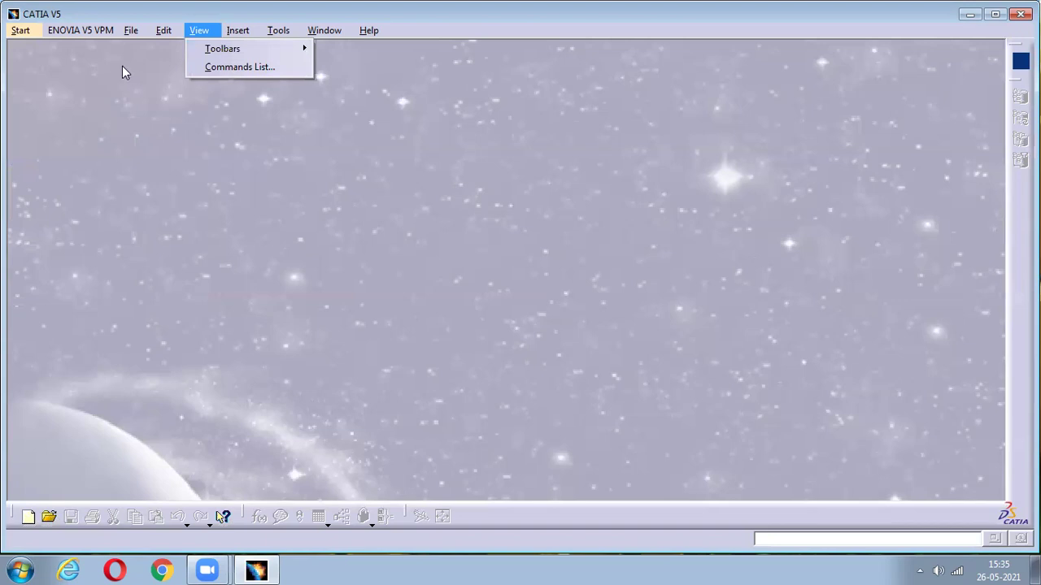
{"action": "mouse_move", "coordinate": [80, 33]}
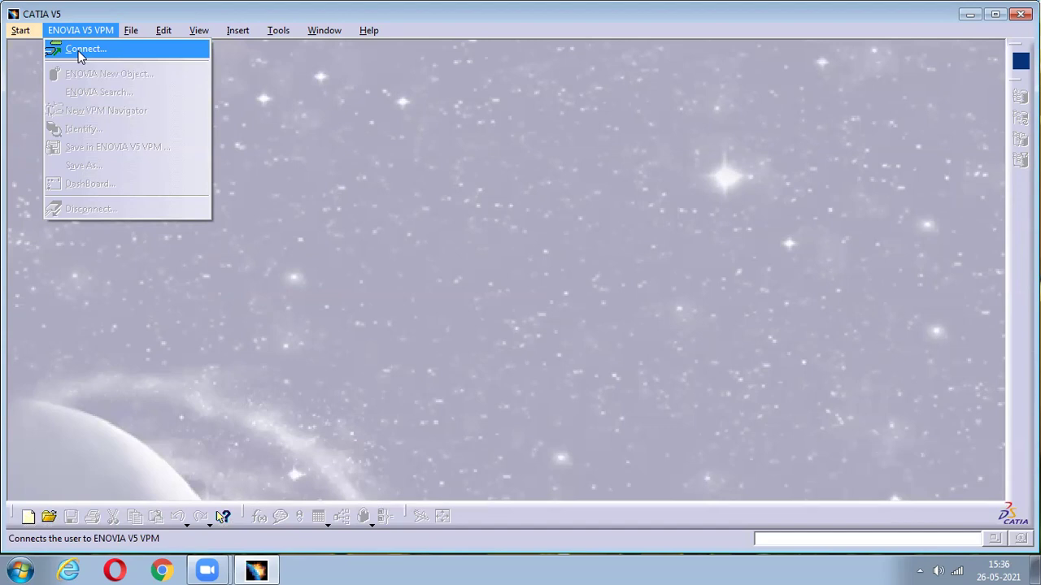
{"action": "mouse_move", "coordinate": [126, 37]}
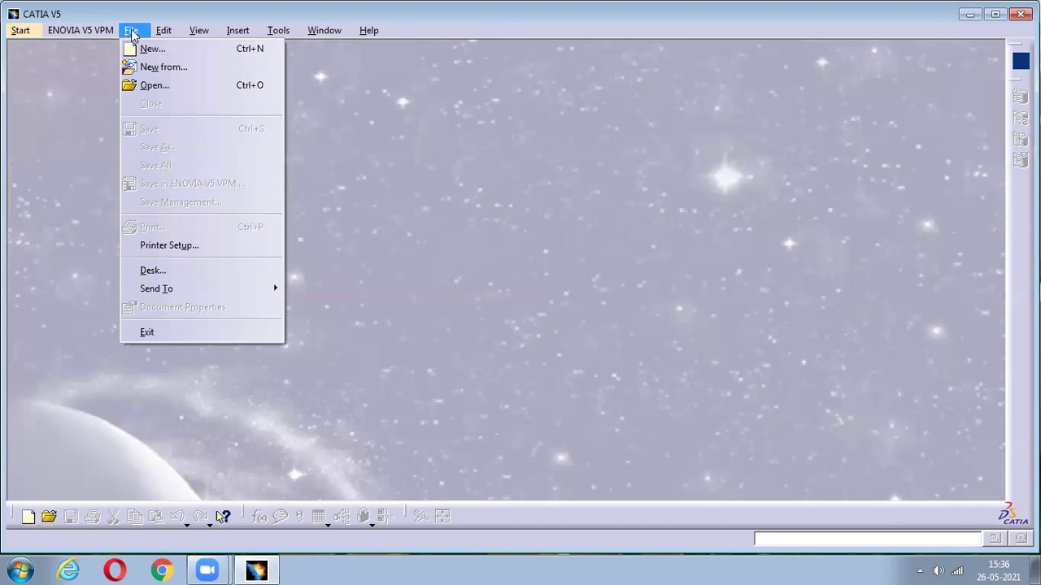
{"action": "mouse_move", "coordinate": [175, 29]}
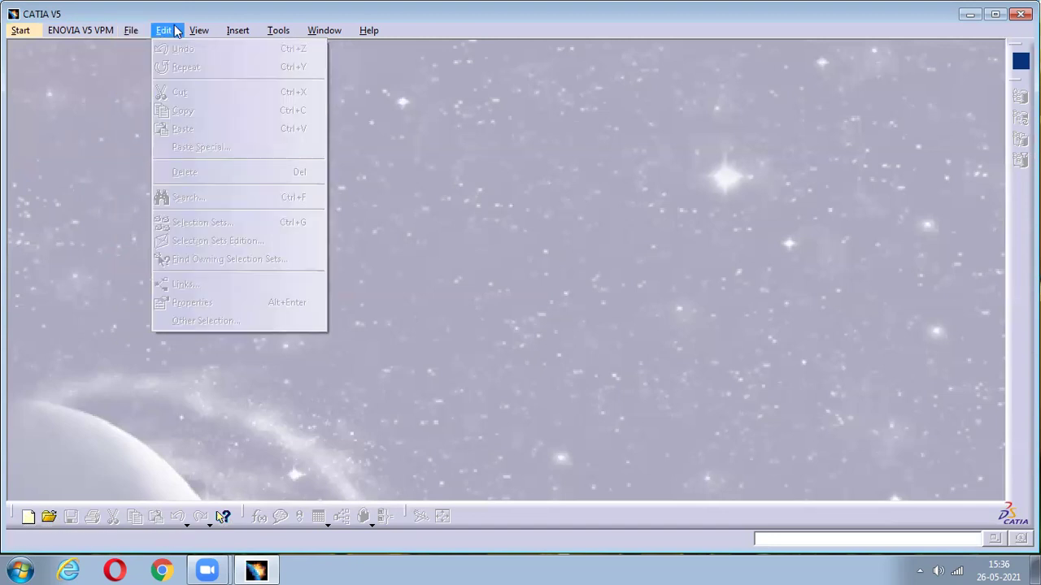
{"action": "mouse_move", "coordinate": [258, 31]}
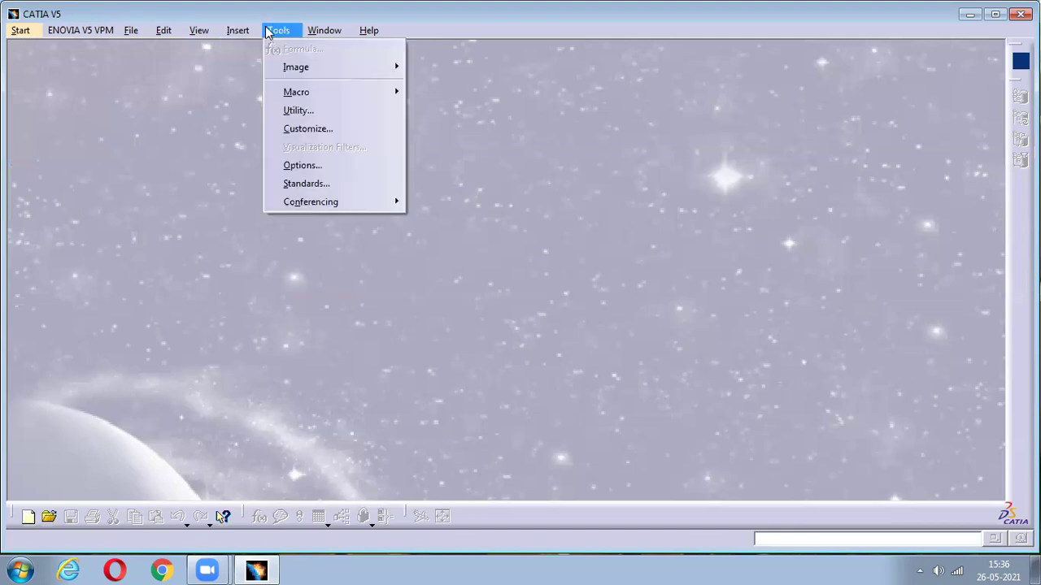
{"action": "mouse_move", "coordinate": [311, 33]}
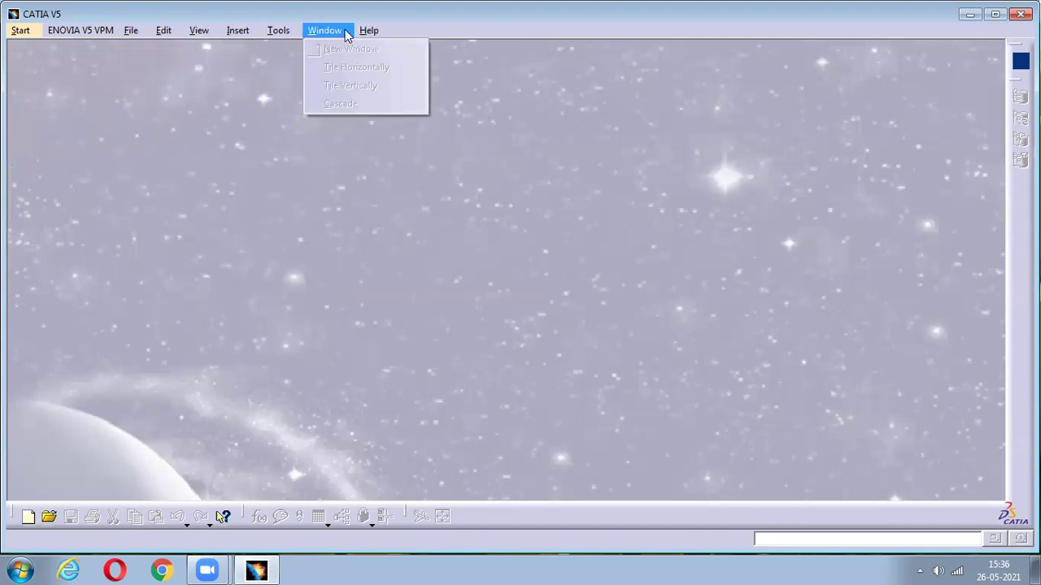
{"action": "mouse_move", "coordinate": [368, 36]}
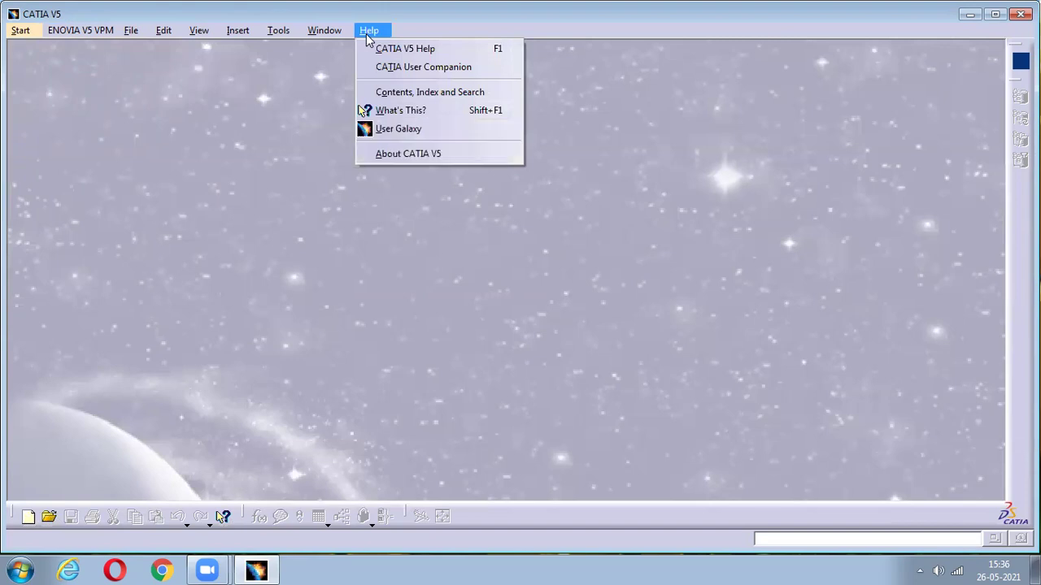
- Start a new part with the Sketcher workbench from the Mechanical Design category and set the isometric view
{"action": "mouse_move", "coordinate": [20, 32]}
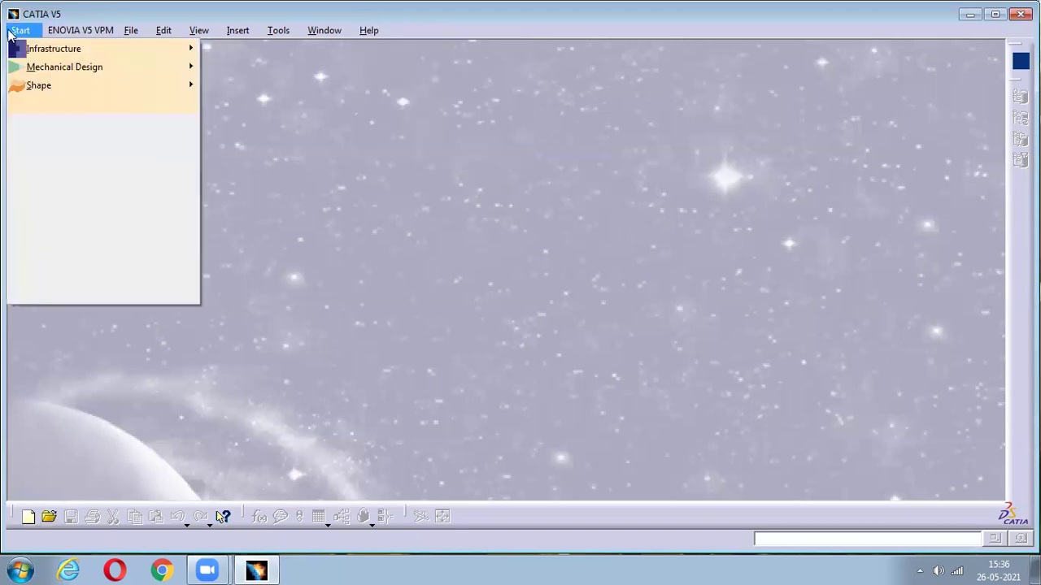
{"action": "mouse_move", "coordinate": [122, 69]}
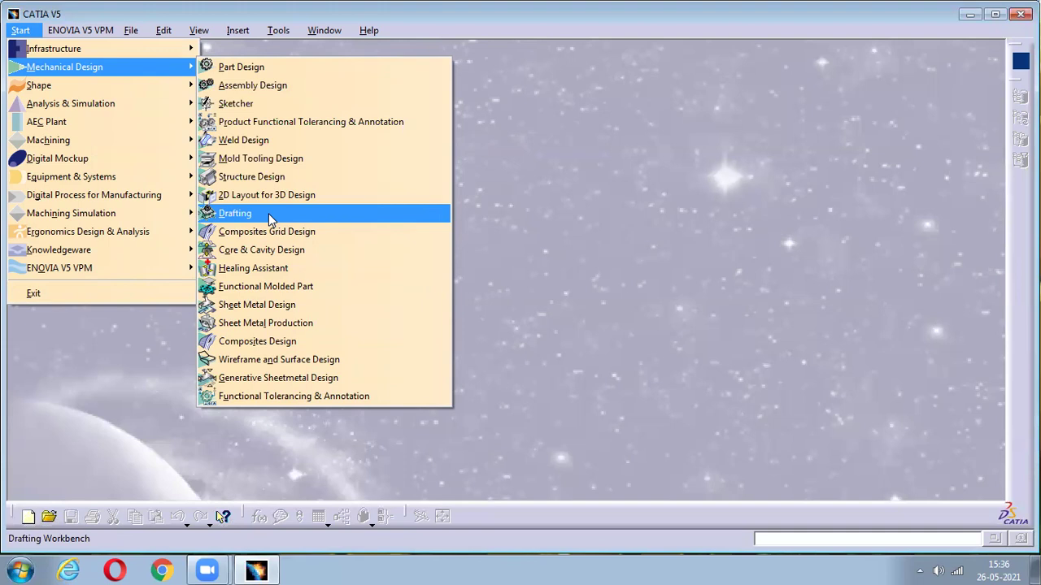
{"action": "left_click", "coordinate": [236, 106]}
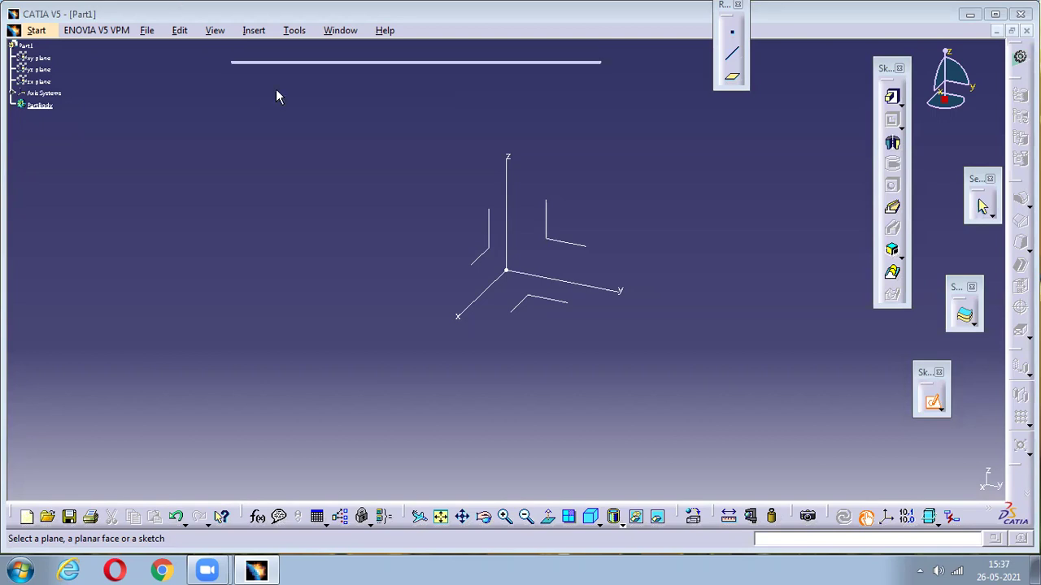
{"action": "left_click", "coordinate": [591, 518]}
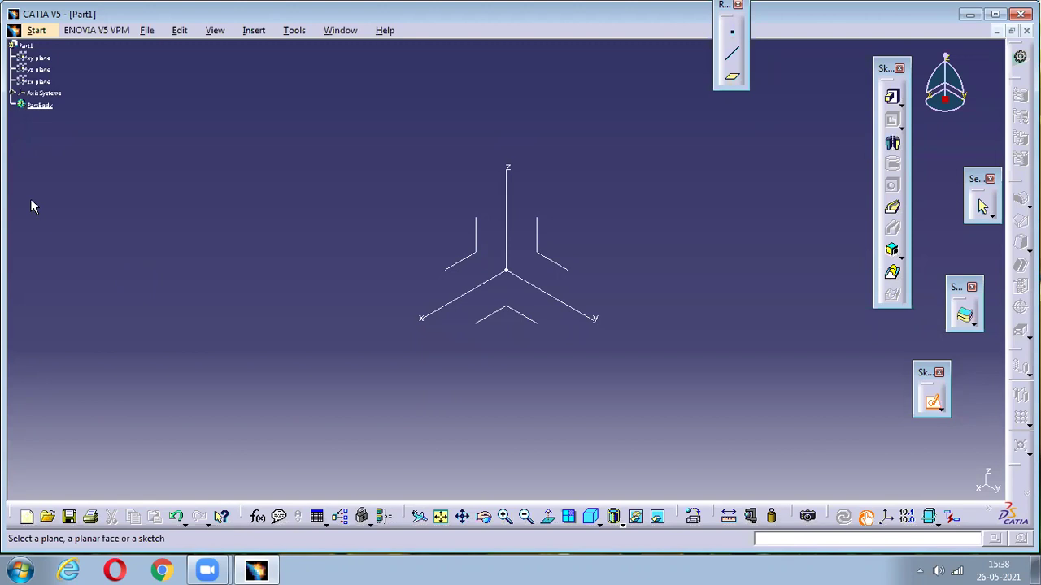
- Enlarge the specification tree and open a sketch on the yz plane
{"action": "left_click", "coordinate": [16, 567]}
{"action": "left_click", "coordinate": [16, 568]}
{"action": "scroll", "coordinate": [68, 261], "scroll_direction": "up", "scroll_amount": 2, "text": "ctrl"}
{"action": "scroll", "coordinate": [67, 254], "scroll_direction": "up", "scroll_amount": 2, "text": "ctrl"}
{"action": "scroll", "coordinate": [65, 259], "scroll_direction": "up", "scroll_amount": 1, "text": "ctrl"}
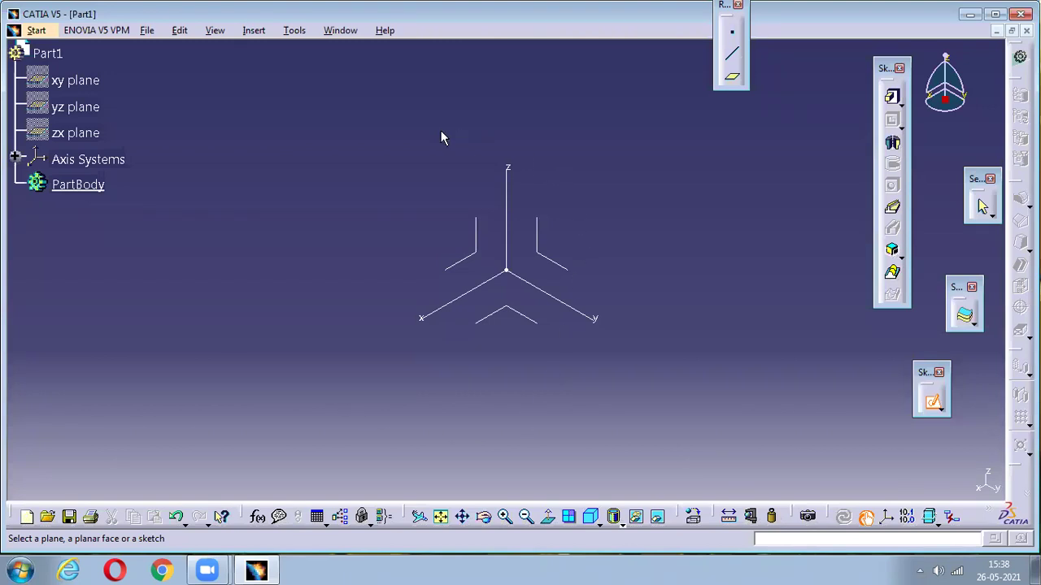
{"action": "left_click", "coordinate": [545, 252]}
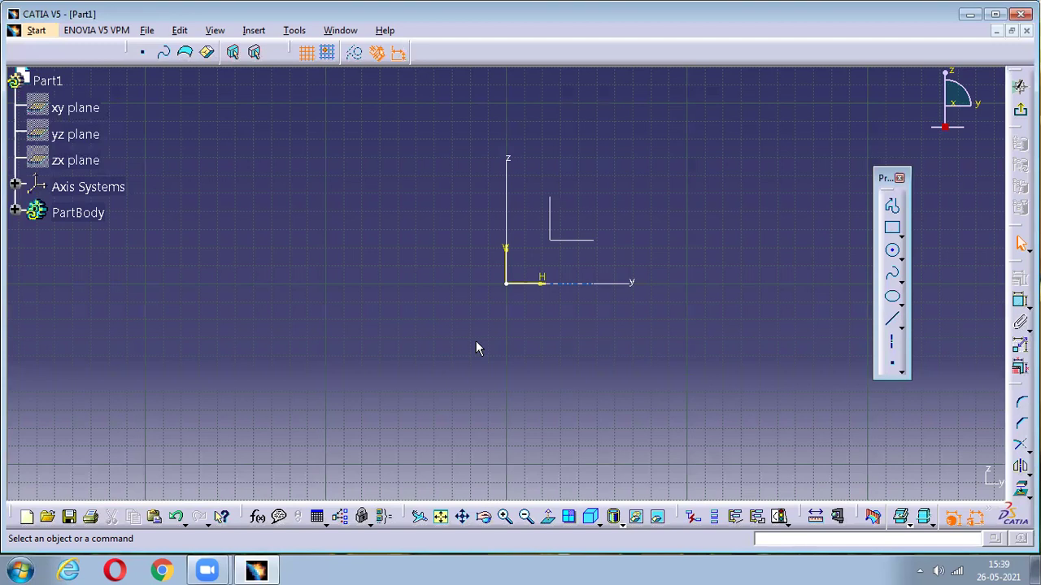
{"action": "right_click", "coordinate": [581, 54]}
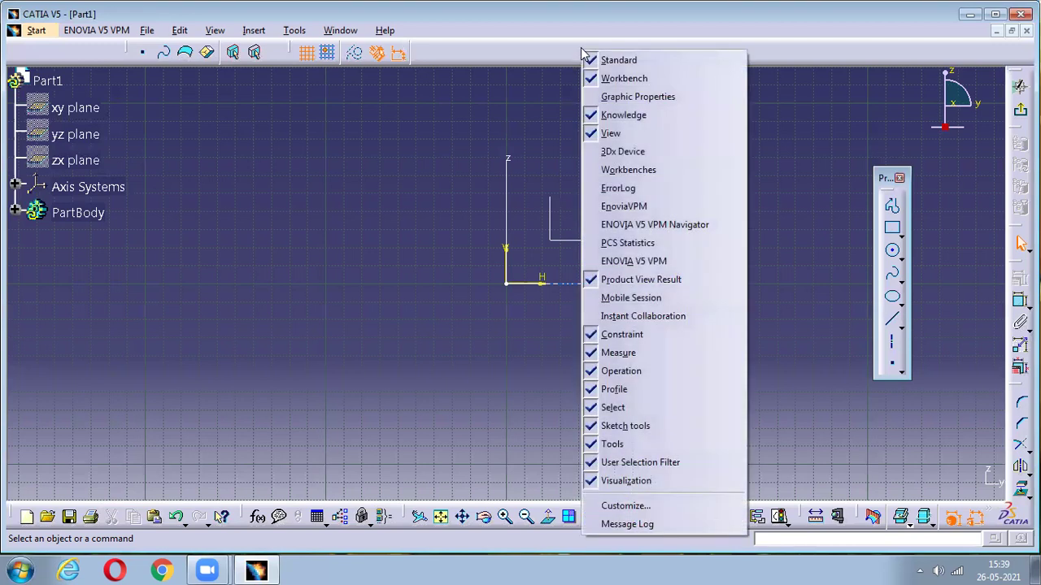
{"action": "left_click", "coordinate": [390, 211]}
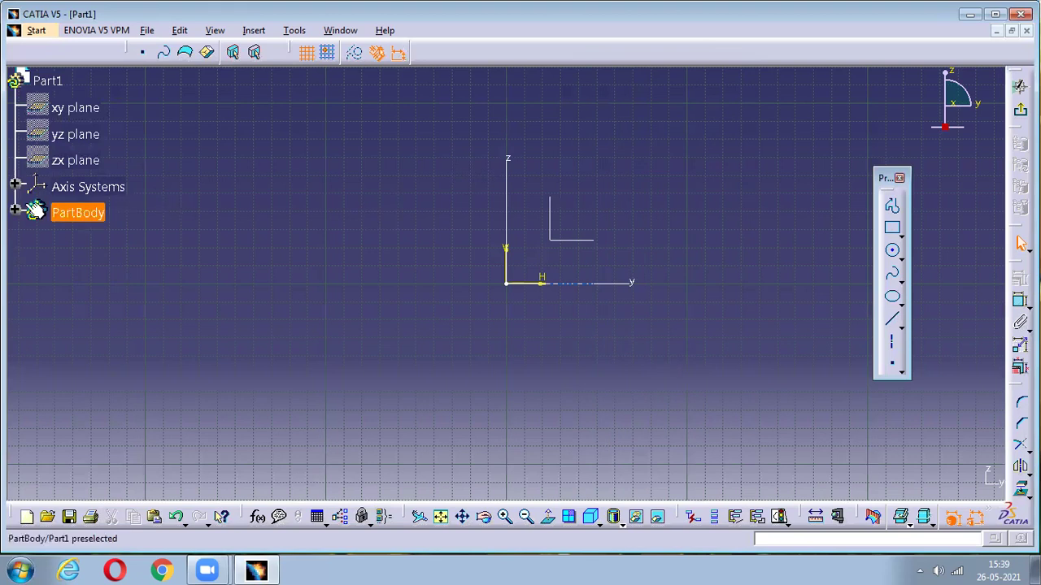
{"action": "left_click_drag", "start_coordinate": [25, 182], "coordinate": [26, 225]}
{"action": "scroll", "coordinate": [26, 225], "scroll_direction": "up", "scroll_amount": 1}
{"action": "scroll", "coordinate": [26, 225], "scroll_direction": "down", "scroll_amount": 3}
{"action": "scroll", "coordinate": [26, 225], "scroll_direction": "up", "scroll_amount": 2}
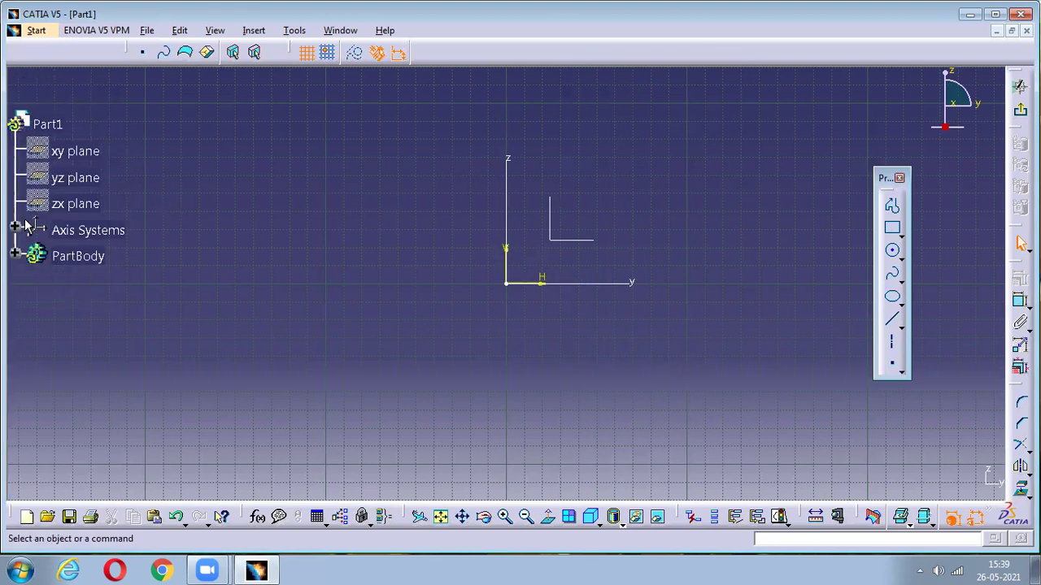
{"action": "scroll", "coordinate": [26, 225], "scroll_direction": "down", "scroll_amount": 2}
{"action": "scroll", "coordinate": [26, 225], "scroll_direction": "up", "scroll_amount": 1}
{"action": "scroll", "coordinate": [35, 224], "scroll_direction": "up", "scroll_amount": 4}
{"action": "scroll", "coordinate": [35, 225], "scroll_direction": "down", "scroll_amount": 2}
{"action": "scroll", "coordinate": [35, 225], "scroll_direction": "up", "scroll_amount": 1}
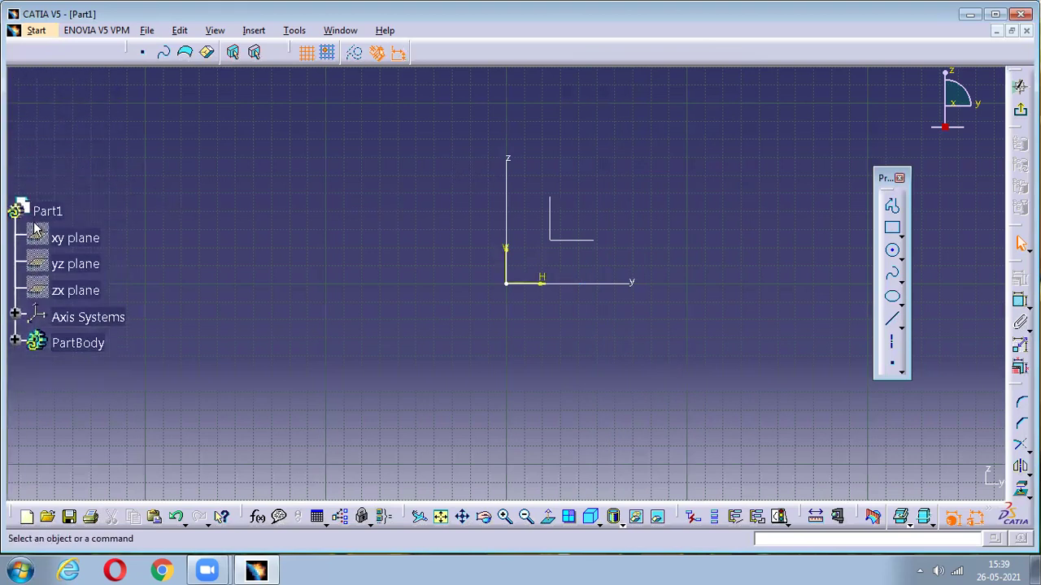
{"action": "scroll", "coordinate": [36, 226], "scroll_direction": "down", "scroll_amount": 3}
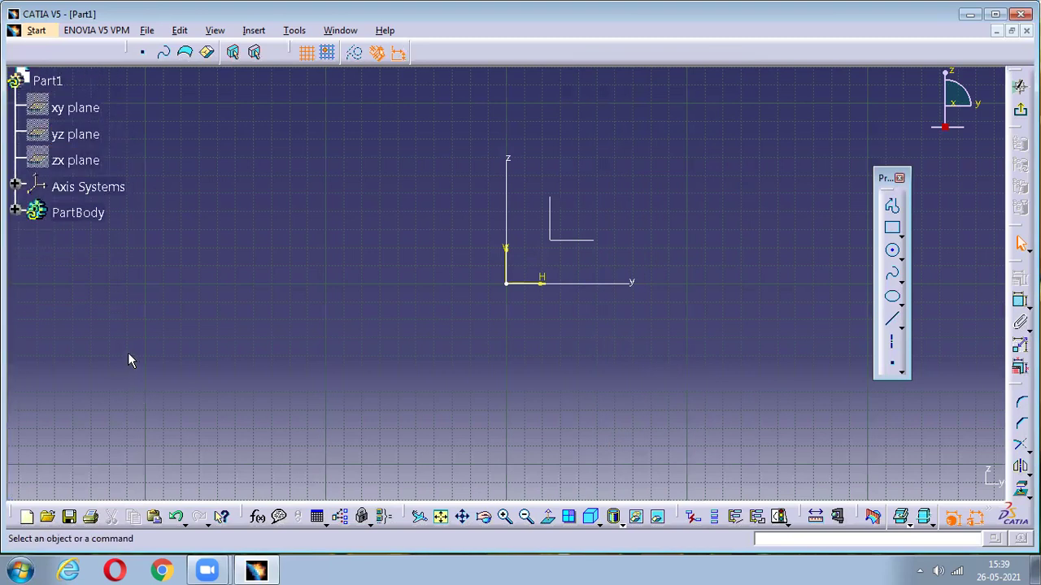
{"action": "scroll", "coordinate": [128, 355], "scroll_direction": "up", "scroll_amount": 1}
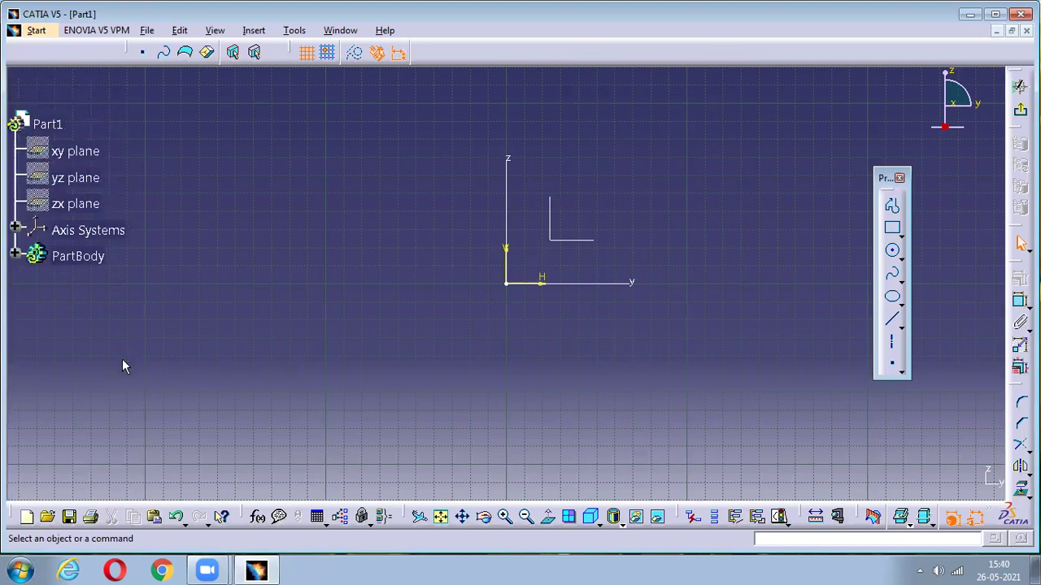
{"action": "scroll", "coordinate": [77, 300], "scroll_direction": "up", "scroll_amount": 1, "text": "ctrl"}
{"action": "scroll", "coordinate": [77, 299], "scroll_direction": "down", "scroll_amount": 1, "text": "ctrl"}
{"action": "scroll", "coordinate": [77, 299], "scroll_direction": "up", "scroll_amount": 1, "text": "ctrl"}
{"action": "scroll", "coordinate": [77, 300], "scroll_direction": "down", "scroll_amount": 2, "text": "ctrl"}
{"action": "scroll", "coordinate": [77, 299], "scroll_direction": "up", "scroll_amount": 1, "text": "ctrl"}
{"action": "scroll", "coordinate": [77, 299], "scroll_direction": "down", "scroll_amount": 1, "text": "ctrl"}
{"action": "scroll", "coordinate": [77, 299], "scroll_direction": "up", "scroll_amount": 1, "text": "ctrl"}
{"action": "scroll", "coordinate": [79, 307], "scroll_direction": "down", "scroll_amount": 1}
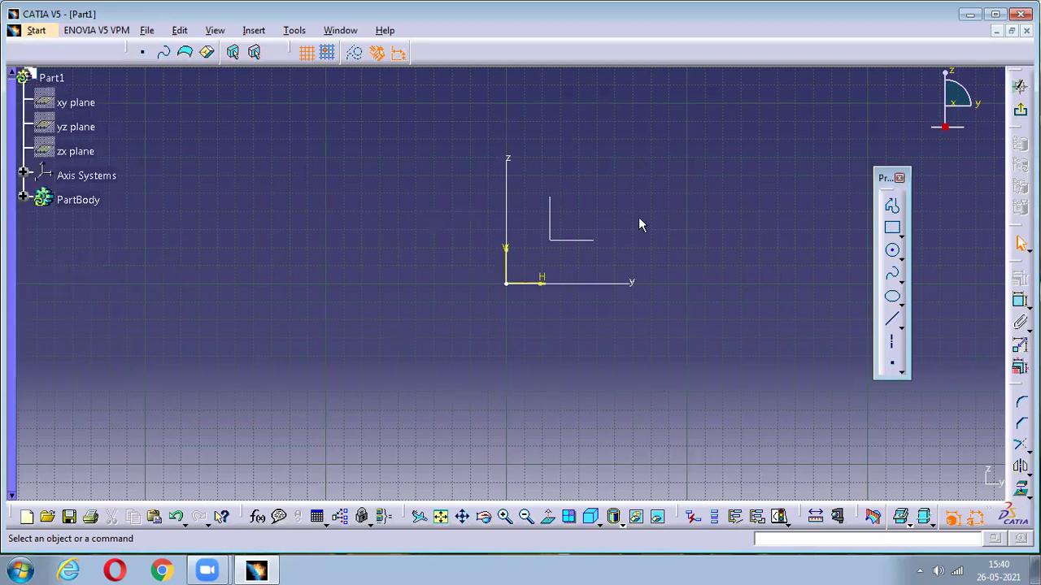
- Sketch a circle centred on the origin
{"action": "left_click", "coordinate": [892, 250]}
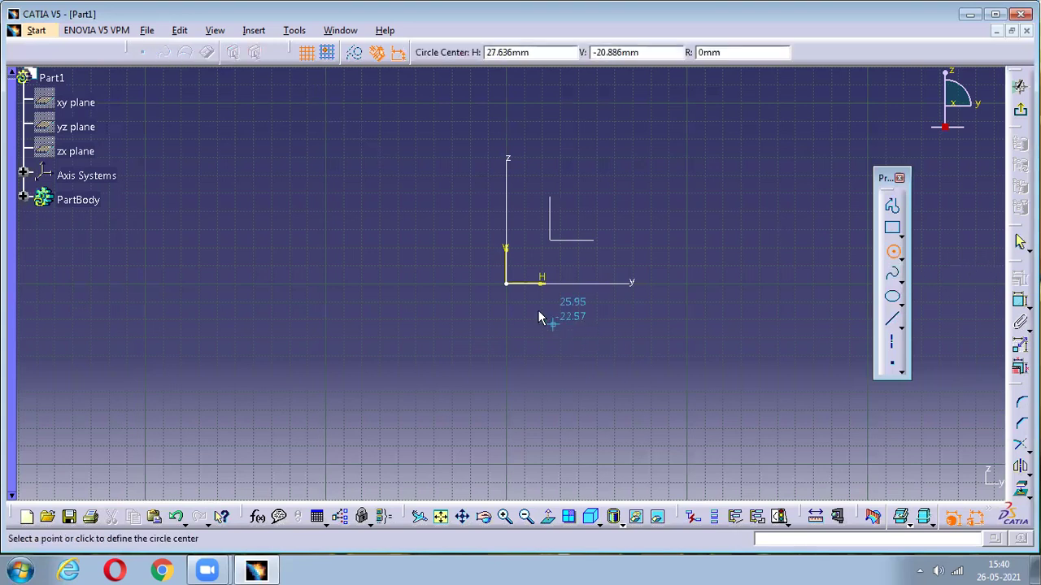
{"action": "left_click", "coordinate": [507, 283]}
{"action": "left_click", "coordinate": [532, 311]}
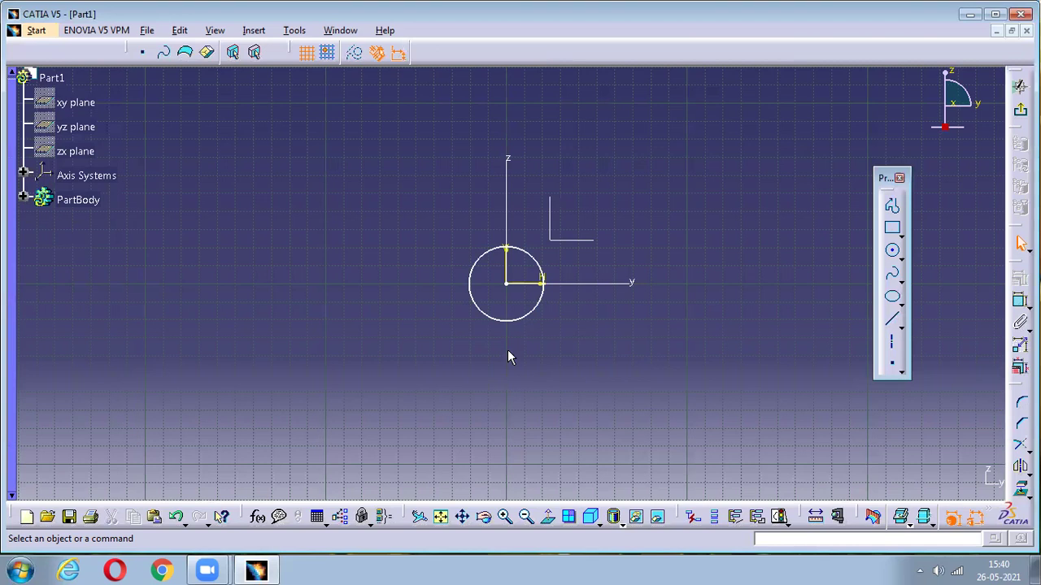
- Examine the circle from different distances and angles, returning to the view normal to the sketch plane
{"action": "middle_click_drag", "start_coordinate": [507, 350], "coordinate": [508, 351]}
{"action": "middle_click", "coordinate": [508, 351]}
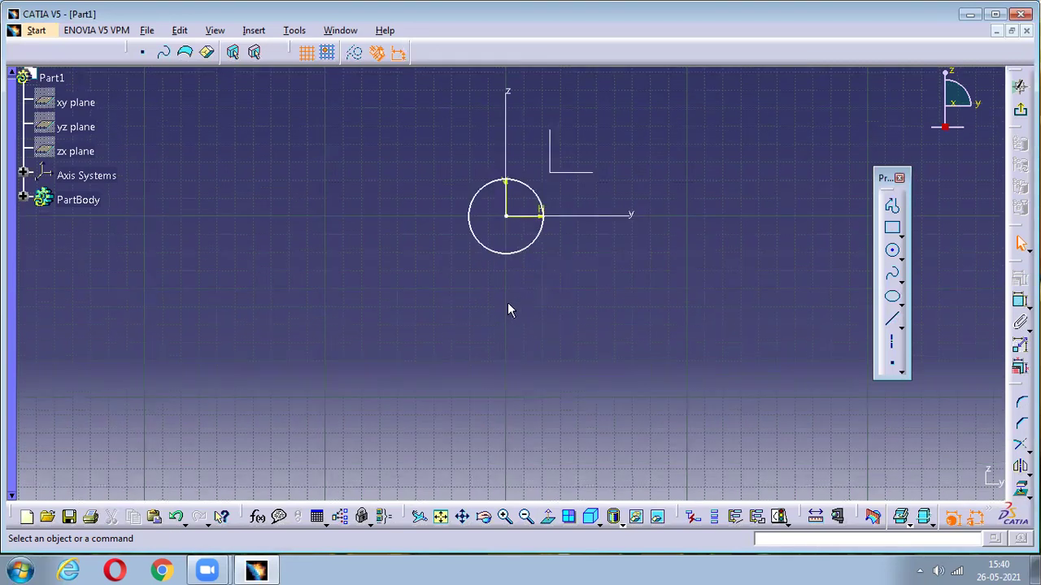
{"action": "middle_click_drag", "start_coordinate": [508, 304], "coordinate": [507, 304]}
{"action": "left_click", "coordinate": [506, 304]}
{"action": "mouse_move", "coordinate": [507, 304]}
{"action": "middle_mouse_down"}
{"action": "mouse_move", "coordinate": [509, 151]}
{"action": "mouse_move", "coordinate": [496, 415]}
{"action": "mouse_move", "coordinate": [534, 265]}
{"action": "mouse_move", "coordinate": [528, 290]}
{"action": "mouse_move", "coordinate": [512, 158]}
{"action": "mouse_move", "coordinate": [509, 169]}
{"action": "middle_mouse_up"}
{"action": "middle_click_drag", "start_coordinate": [589, 145], "coordinate": [586, 155]}
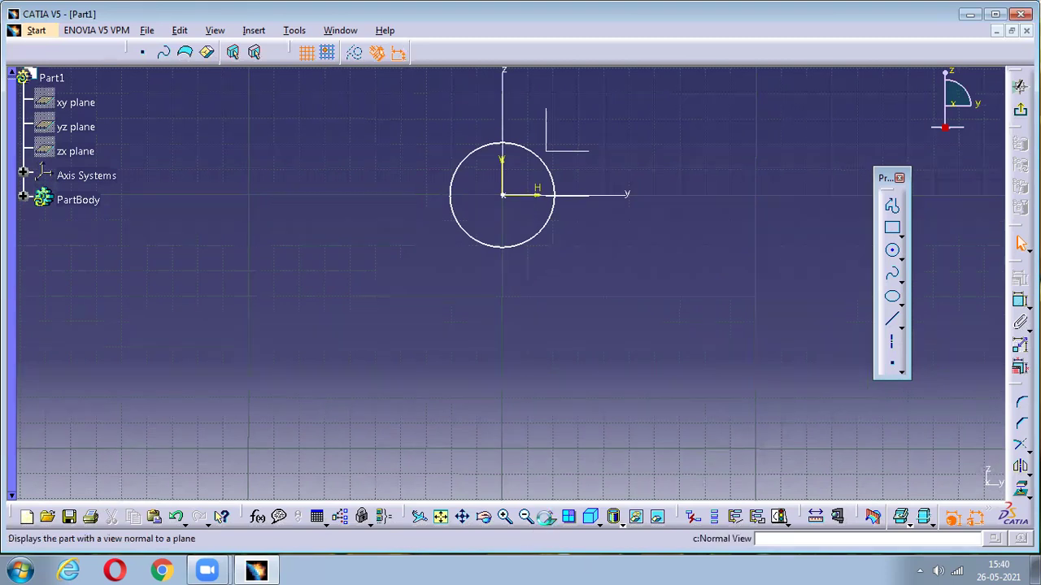
{"action": "left_click", "coordinate": [547, 518]}
{"action": "mouse_move", "coordinate": [600, 270]}
{"action": "middle_mouse_down"}
{"action": "mouse_move", "coordinate": [623, 276]}
{"action": "mouse_move", "coordinate": [168, 321]}
{"action": "middle_mouse_up"}
{"action": "middle_click_drag", "start_coordinate": [636, 367], "coordinate": [575, 345]}
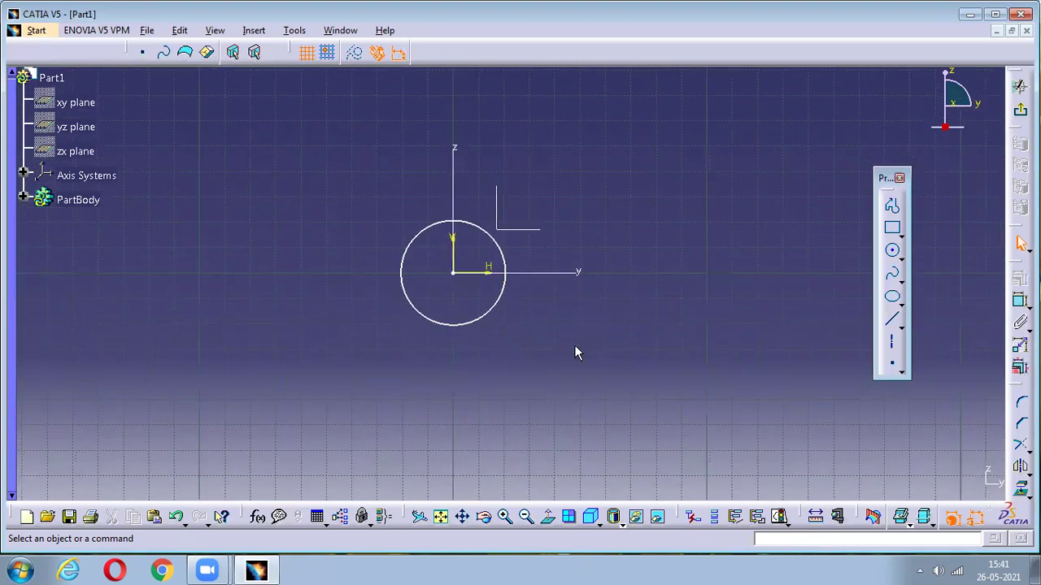
- Undo the circle and reset the view so it is normal to the sketch plane and fitted
{"action": "key", "text": "ctrl+z"}
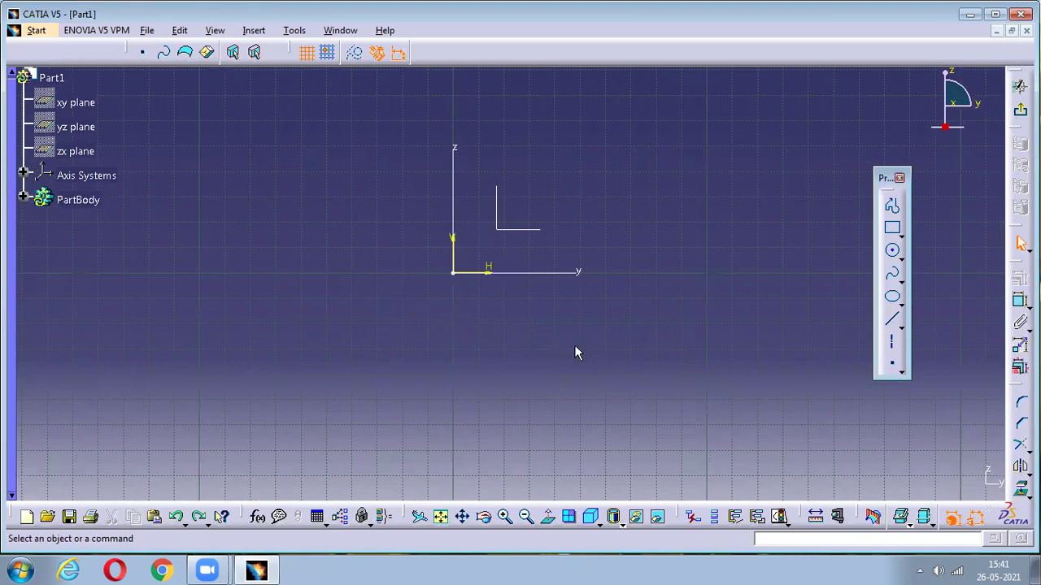
{"action": "left_click", "coordinate": [548, 521]}
{"action": "left_click", "coordinate": [548, 520]}
{"action": "left_click", "coordinate": [448, 519]}
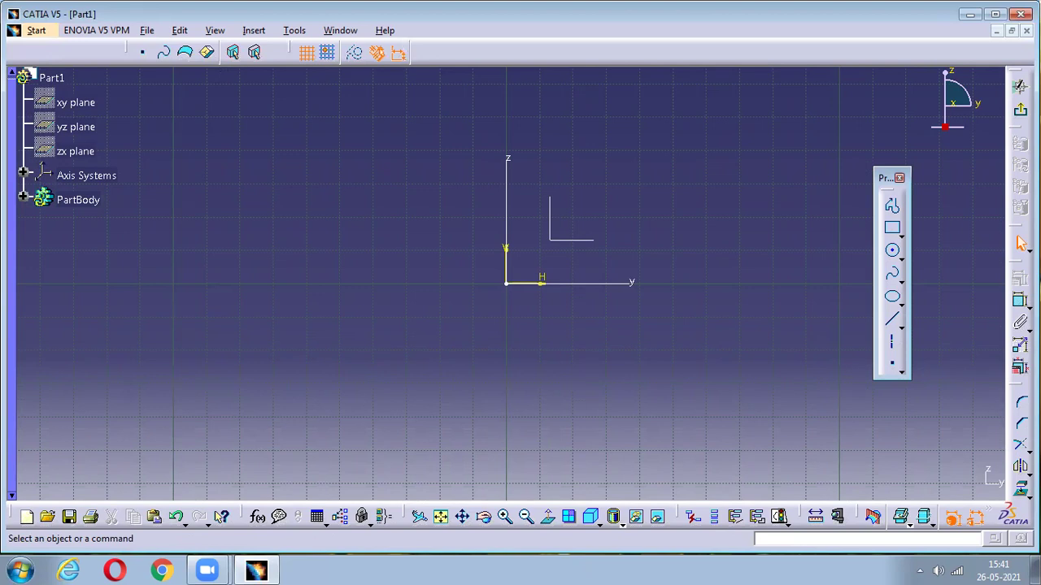
- Undock the Operation toolbar so it floats over the sketch area, and close the Profile toolbar
{"action": "left_click_drag", "start_coordinate": [1020, 384], "coordinate": [815, 209]}
{"action": "left_click", "coordinate": [900, 178]}
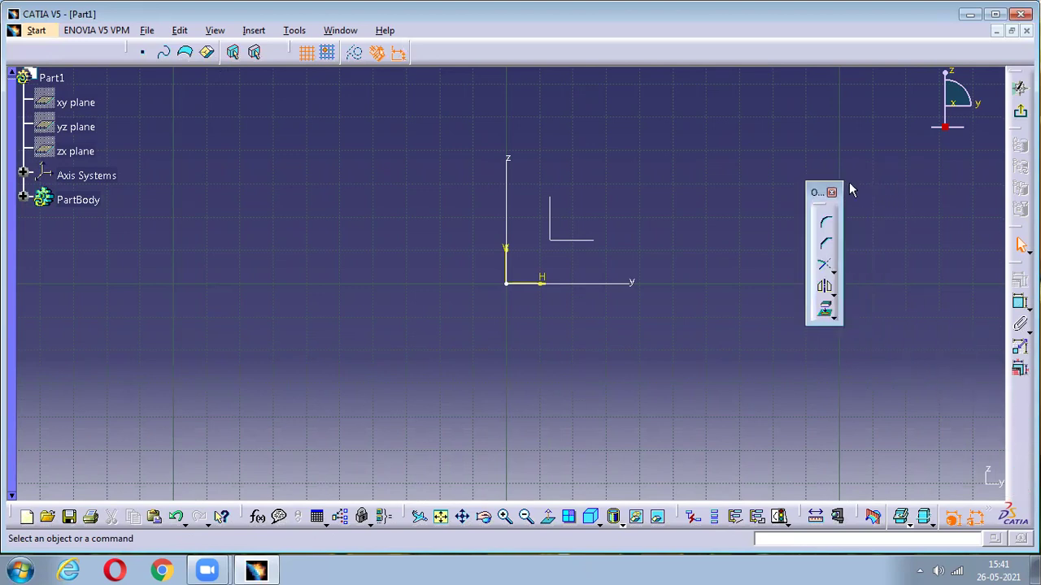
- Close the floating Operation toolbar and restore the contents of all toolbars through the Customize settings
{"action": "left_click", "coordinate": [831, 193]}
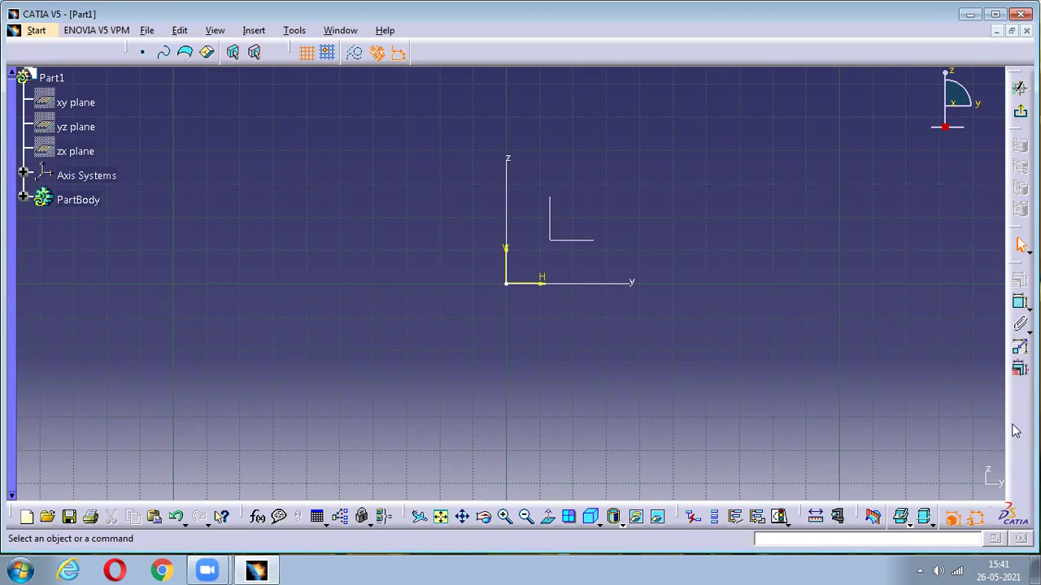
{"action": "right_click", "coordinate": [833, 55]}
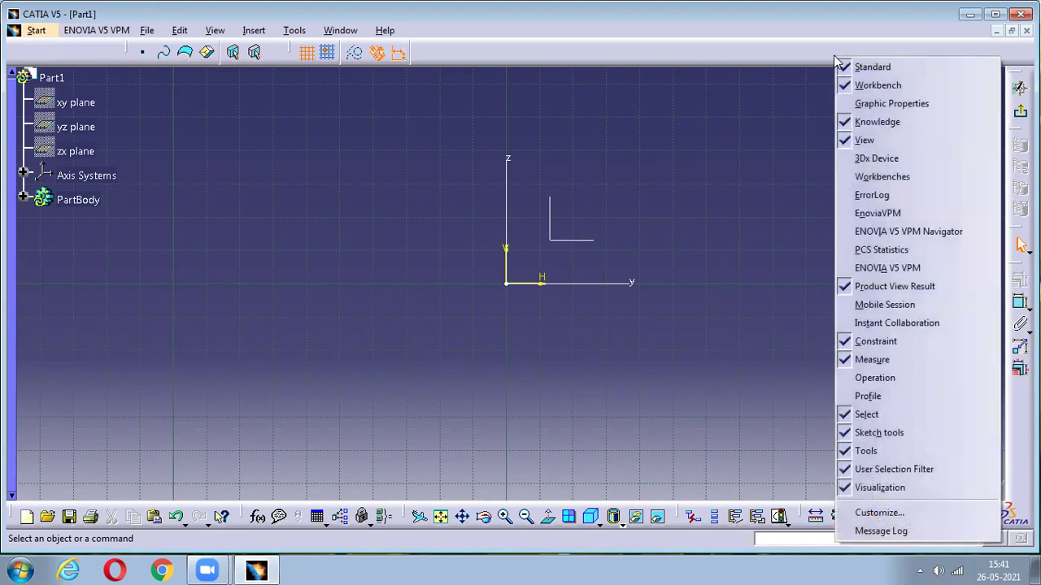
{"action": "left_click", "coordinate": [870, 514]}
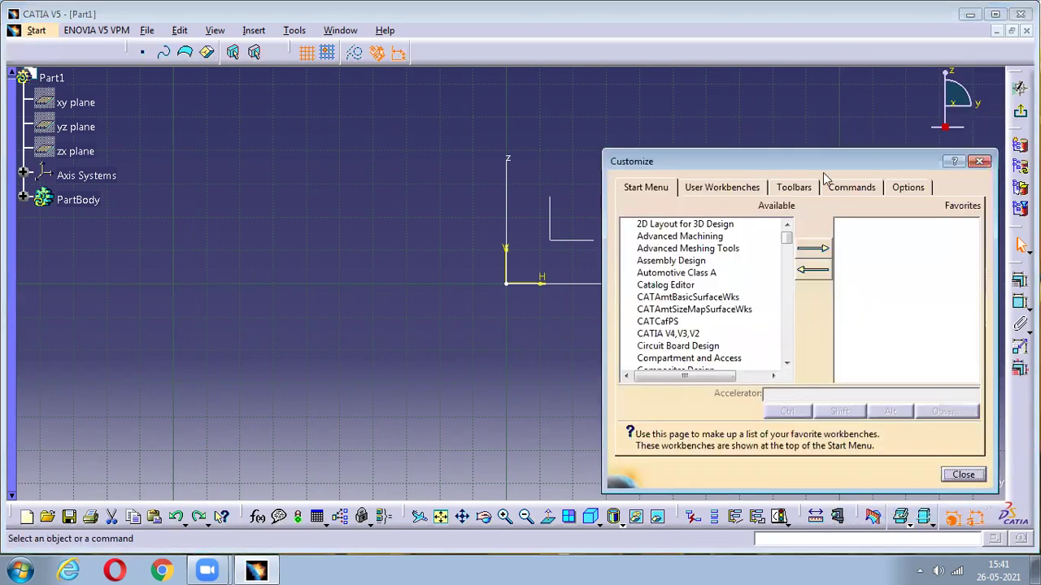
{"action": "left_click_drag", "start_coordinate": [816, 162], "coordinate": [642, 109]}
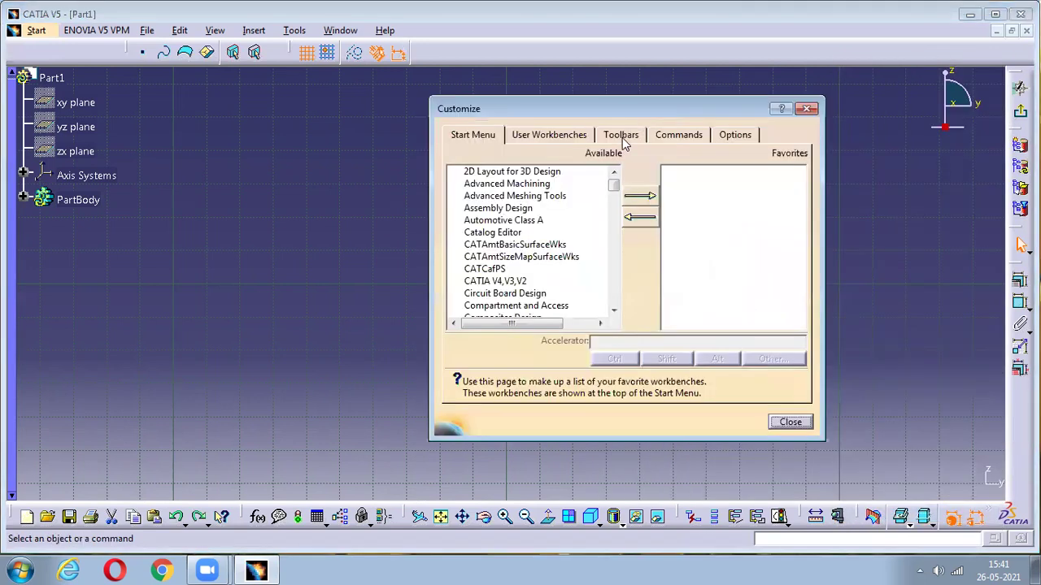
{"action": "left_click", "coordinate": [622, 136]}
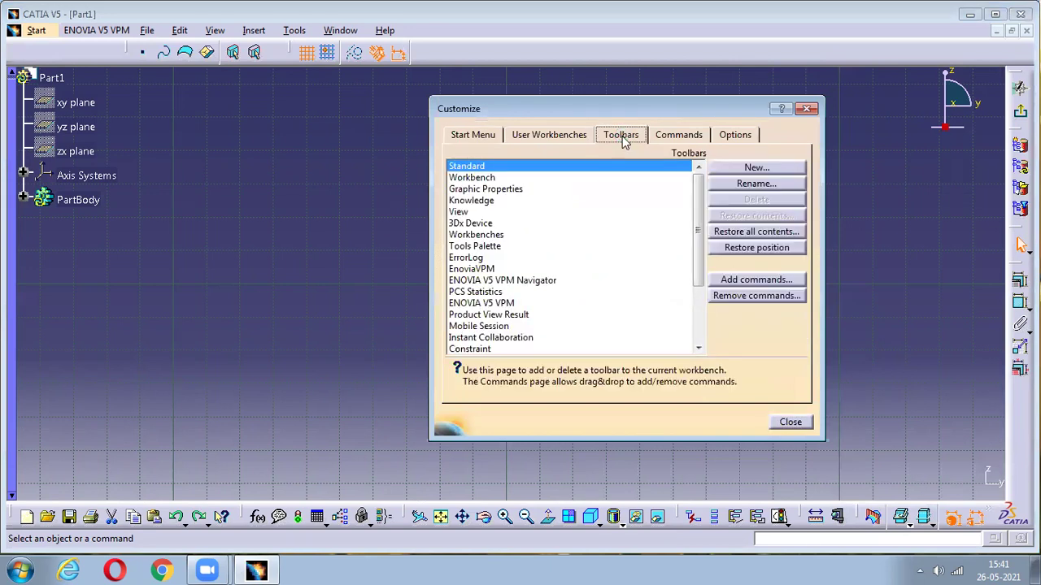
{"action": "left_click", "coordinate": [745, 233]}
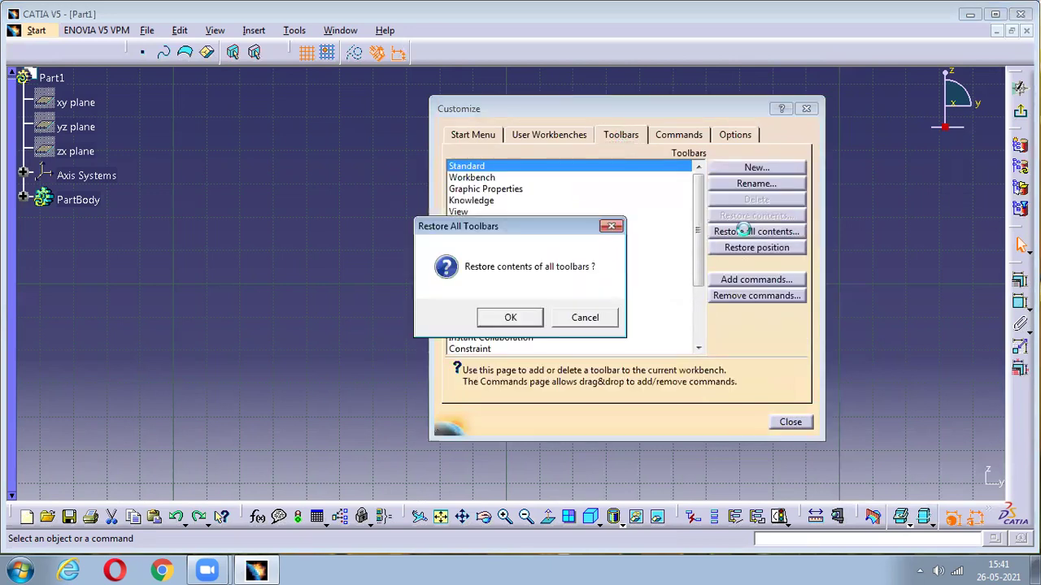
{"action": "left_click", "coordinate": [536, 315]}
- Restore the position of all toolbars and close the Customize dialog
{"action": "left_click", "coordinate": [755, 248]}
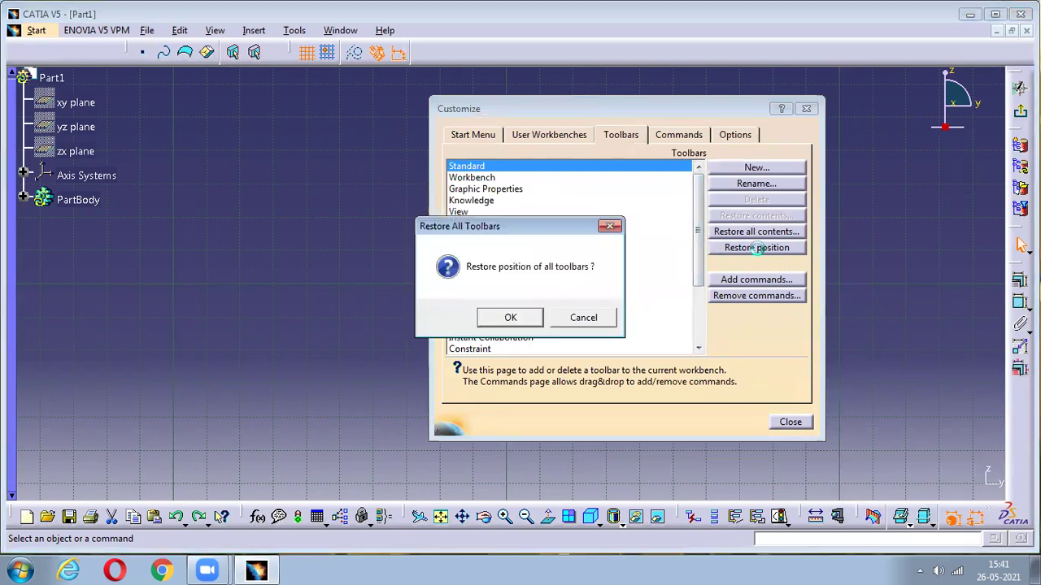
{"action": "left_click", "coordinate": [512, 317]}
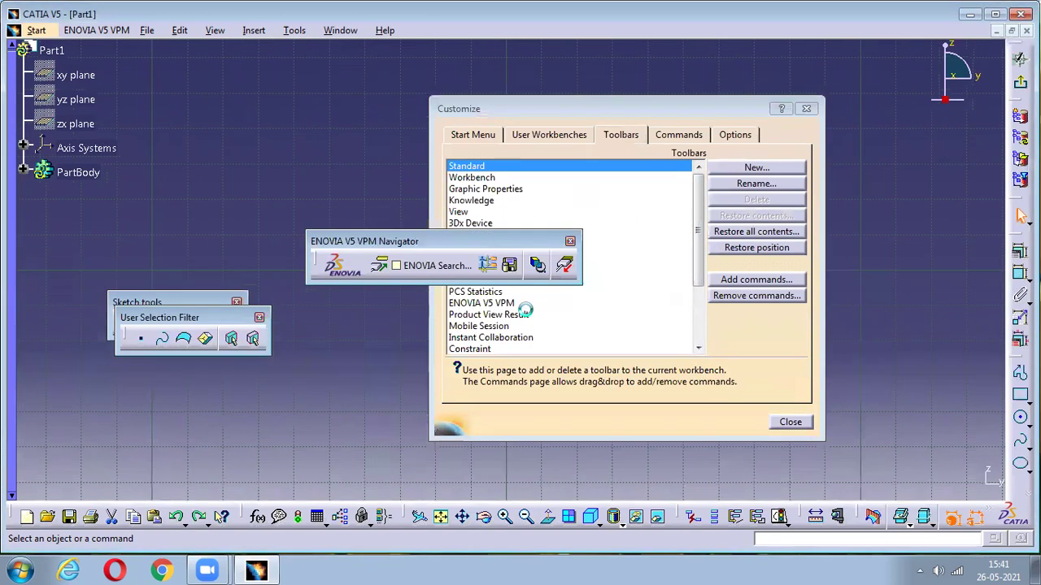
{"action": "left_click", "coordinate": [805, 111]}
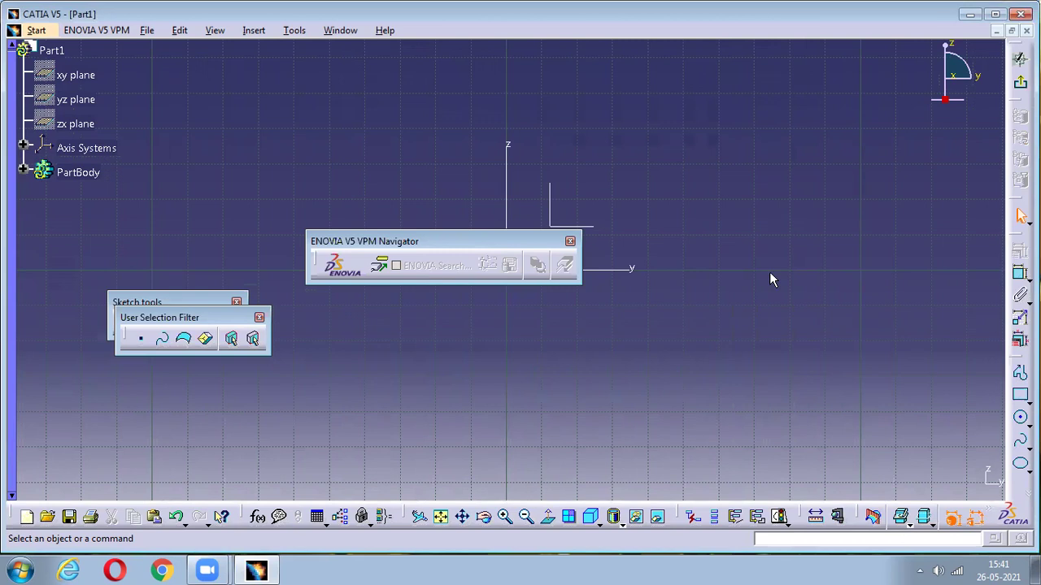
- Close the ENOVIA V5 VPM Navigator and User Selection Filter toolbars, and float Sketch tools beside the sketch axes
{"action": "left_click", "coordinate": [570, 242]}
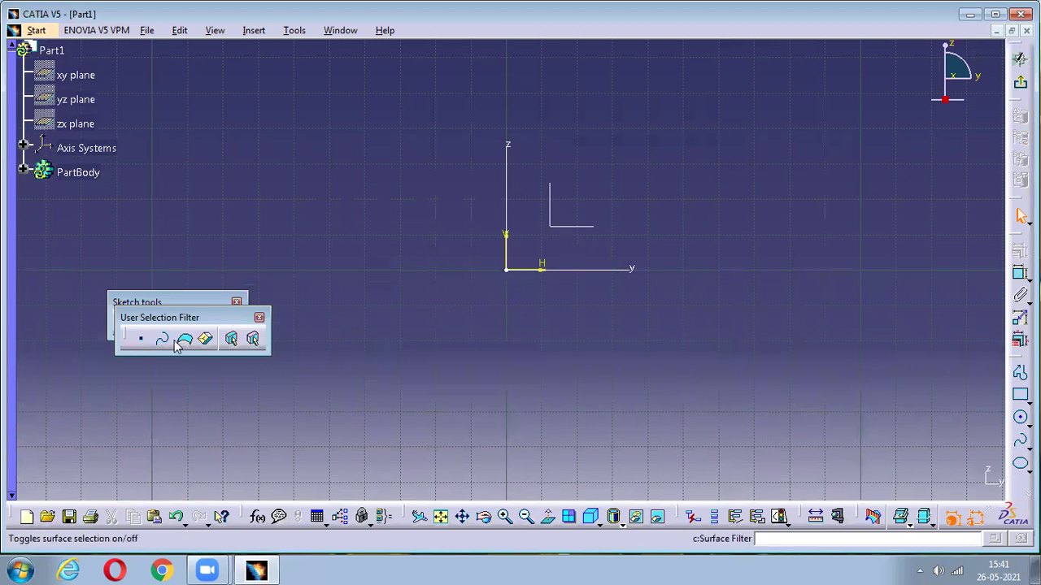
{"action": "left_click_drag", "start_coordinate": [211, 339], "coordinate": [355, 230]}
{"action": "mouse_move", "coordinate": [181, 303]}
{"action": "left_mouse_down"}
{"action": "mouse_move", "coordinate": [265, 320]}
{"action": "mouse_move", "coordinate": [694, 249]}
{"action": "mouse_move", "coordinate": [712, 187]}
{"action": "left_mouse_up"}
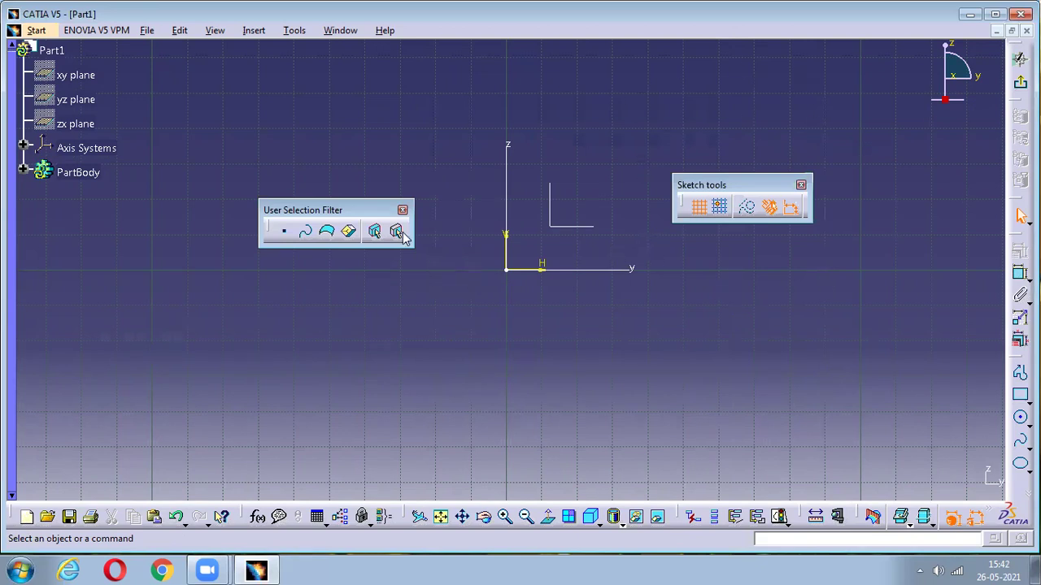
{"action": "left_click", "coordinate": [403, 210]}
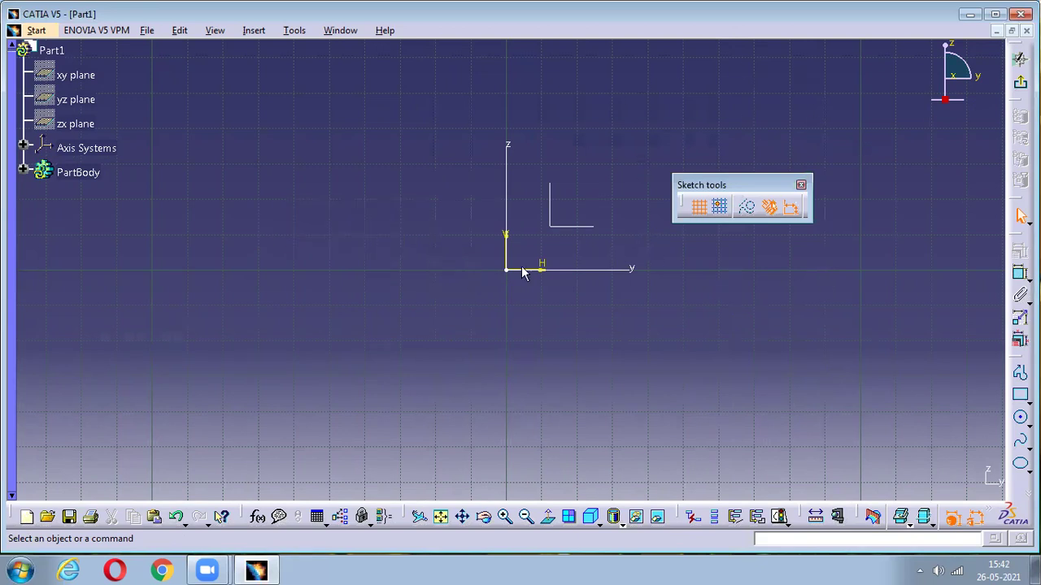
- Hide the sketch grid, switch to the isometric view, and display the grid again
{"action": "left_click", "coordinate": [700, 209]}
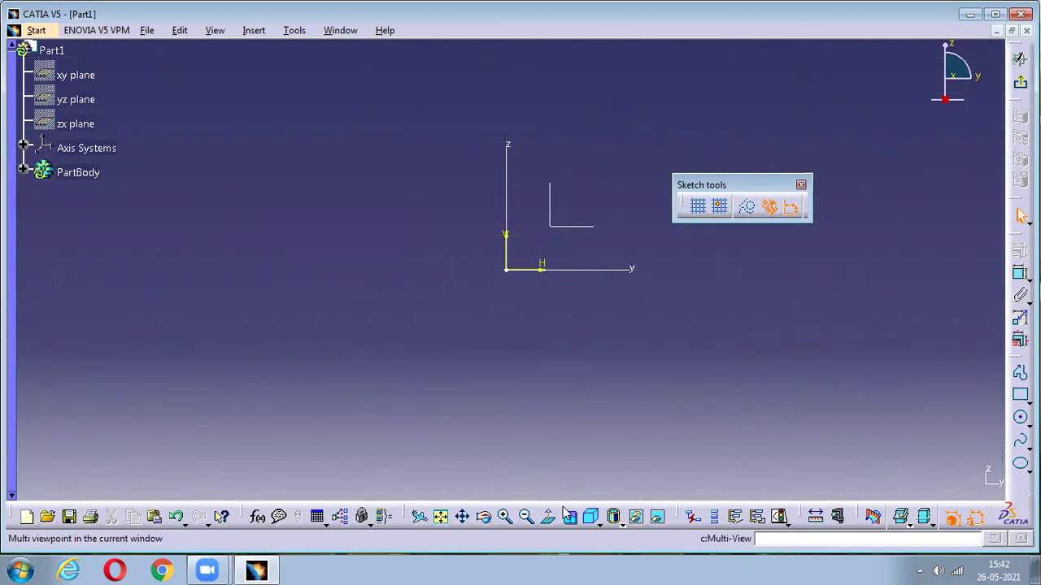
{"action": "left_click", "coordinate": [590, 521]}
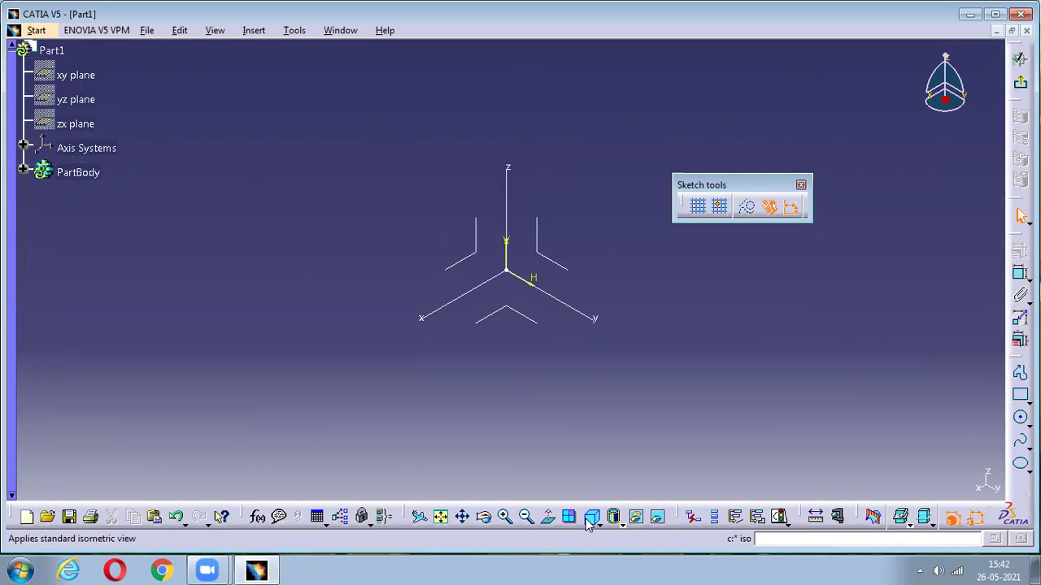
{"action": "left_click", "coordinate": [699, 208]}
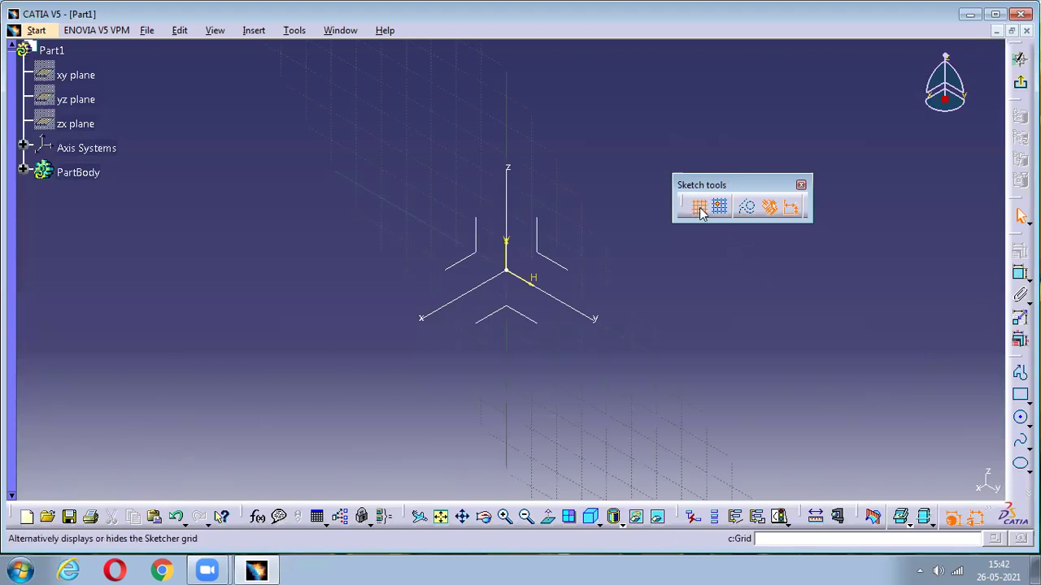
- Examine the sketch grid from different angles and return to the view normal to the sketch plane
{"action": "middle_click_drag", "start_coordinate": [610, 326], "coordinate": [634, 312]}
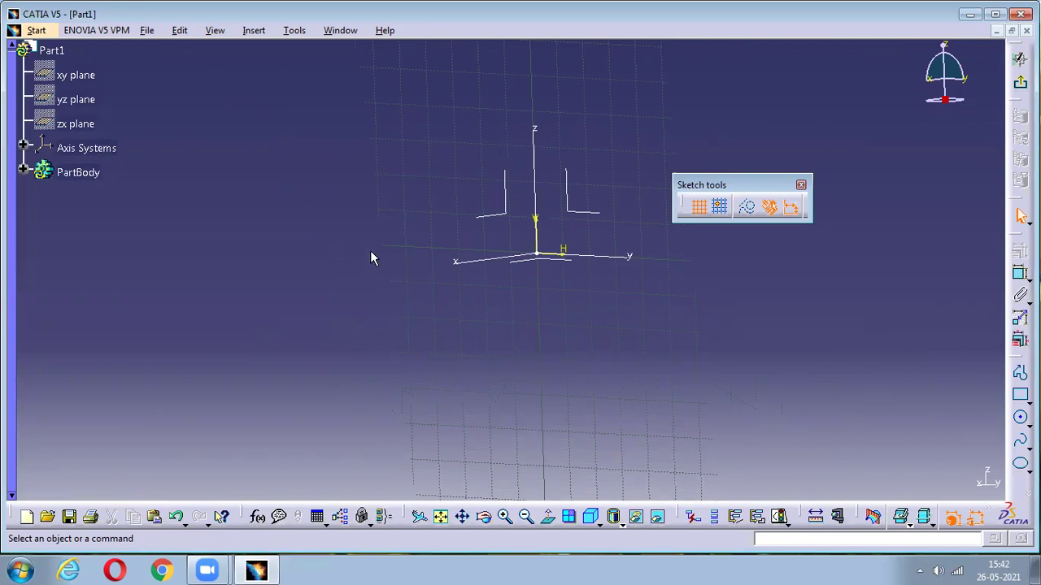
{"action": "middle_click_drag", "start_coordinate": [588, 220], "coordinate": [472, 365]}
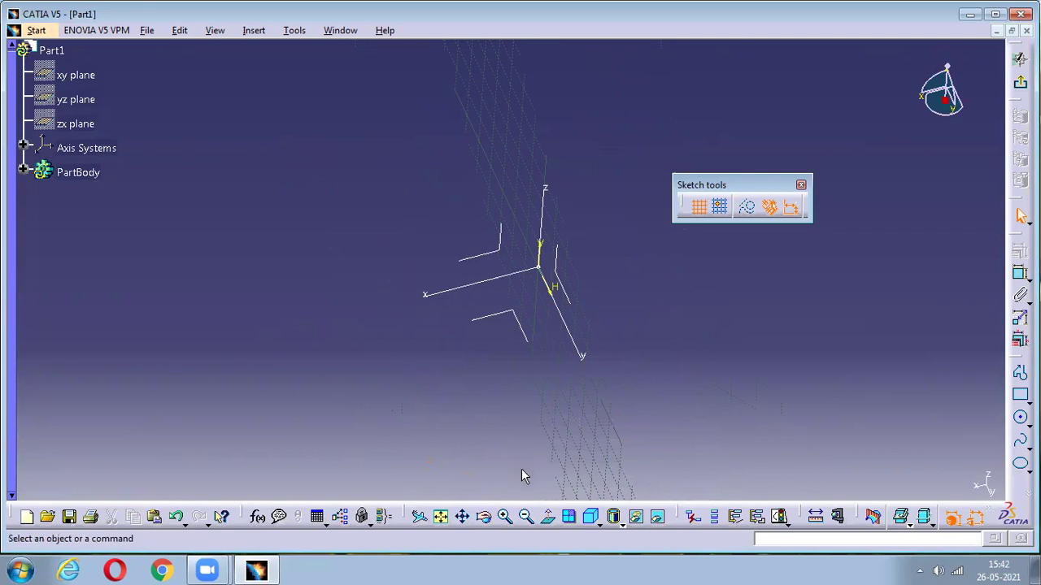
{"action": "left_click", "coordinate": [548, 524]}
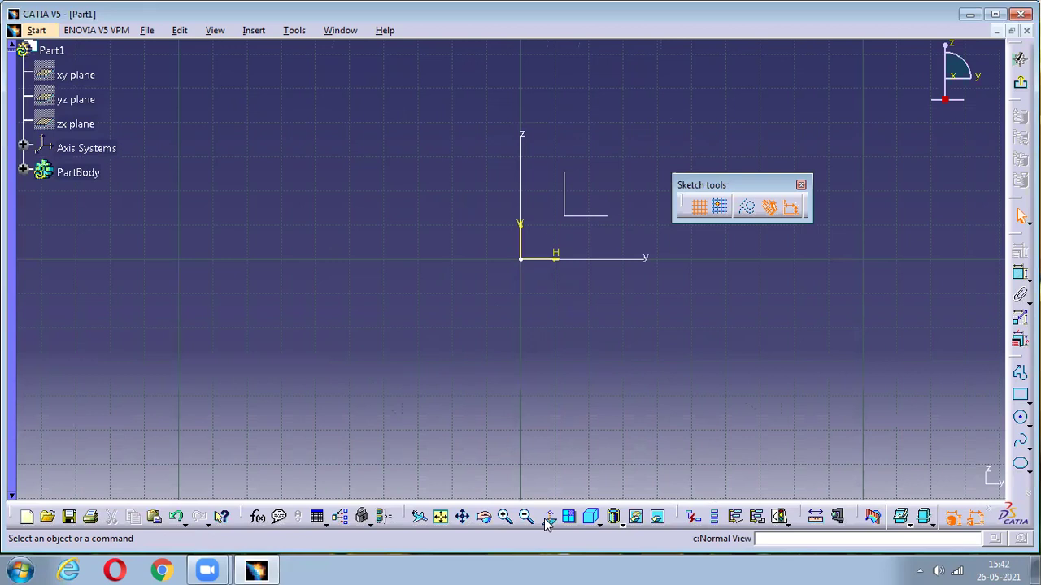
- Turn on Snap to Point and undock the Profile toolbar so it floats over the sketch area
{"action": "middle_click_drag", "start_coordinate": [626, 301], "coordinate": [563, 314]}
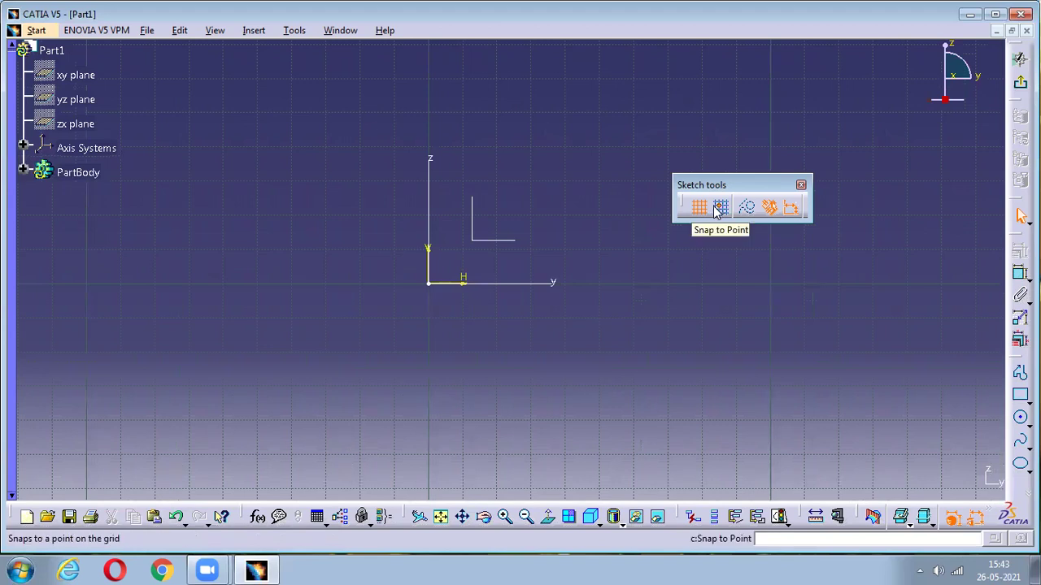
{"action": "mouse_move", "coordinate": [581, 353]}
{"action": "middle_mouse_down"}
{"action": "mouse_move", "coordinate": [574, 328]}
{"action": "mouse_move", "coordinate": [497, 351]}
{"action": "middle_mouse_up"}
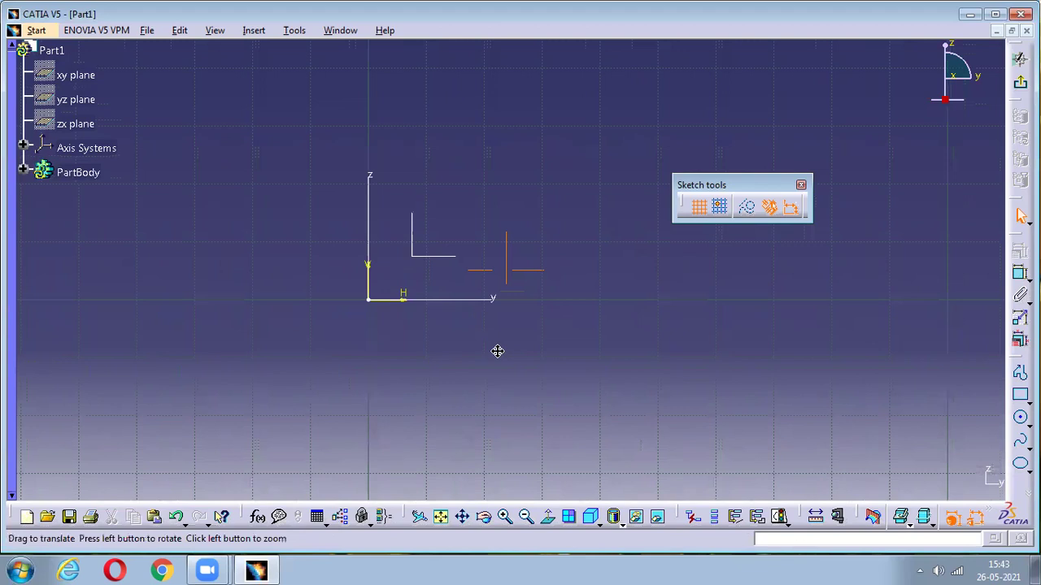
{"action": "left_click_drag", "start_coordinate": [1018, 356], "coordinate": [972, 281]}
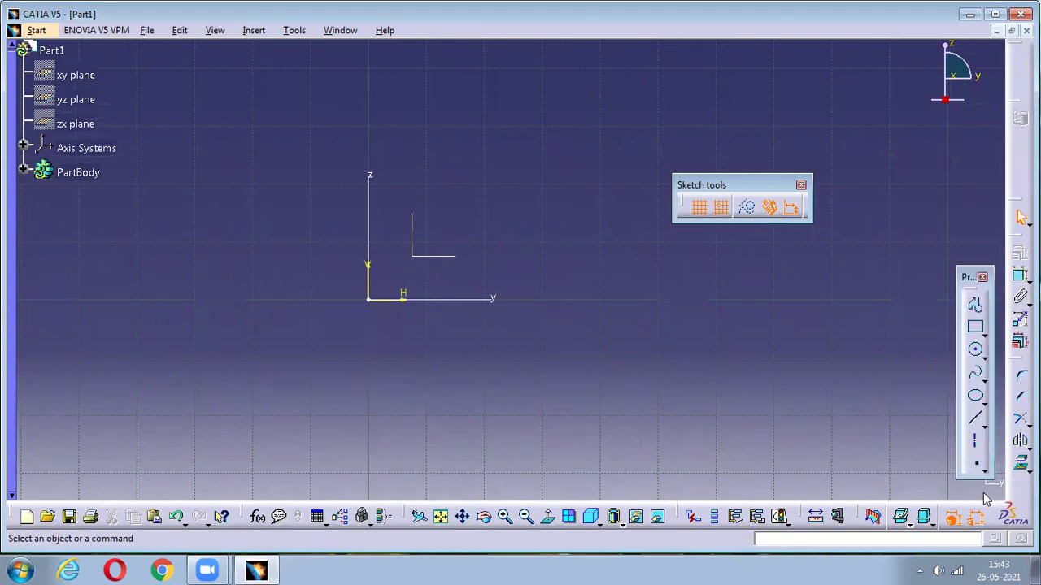
- Dock the Sketch tools toolbar above the sketch area with the Line command active, turn off Snap to Point, and leave the command
{"action": "left_click", "coordinate": [975, 423]}
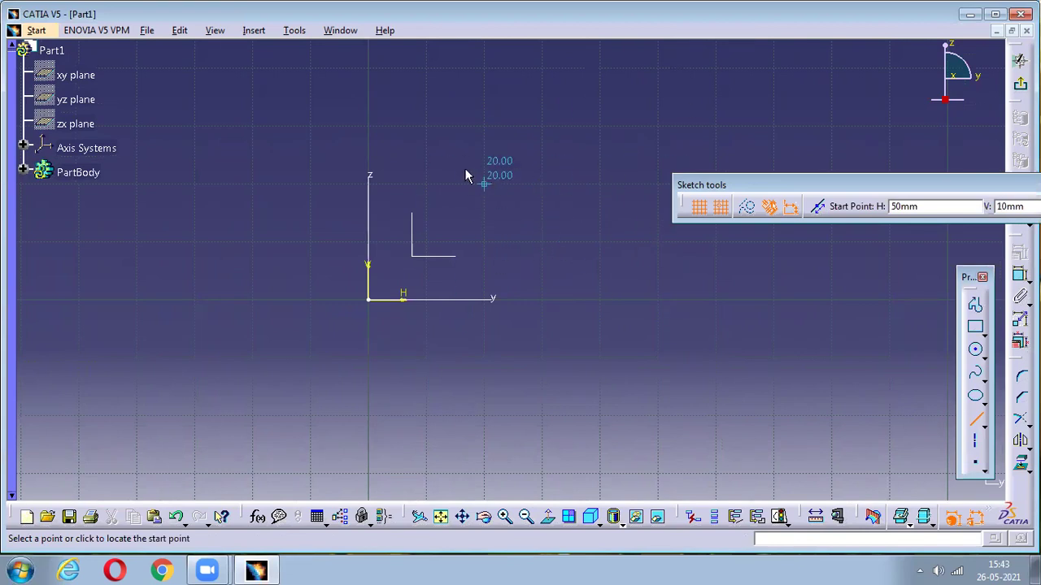
{"action": "mouse_move", "coordinate": [690, 181]}
{"action": "left_mouse_down"}
{"action": "mouse_move", "coordinate": [414, 32]}
{"action": "mouse_move", "coordinate": [341, 33]}
{"action": "left_mouse_up"}
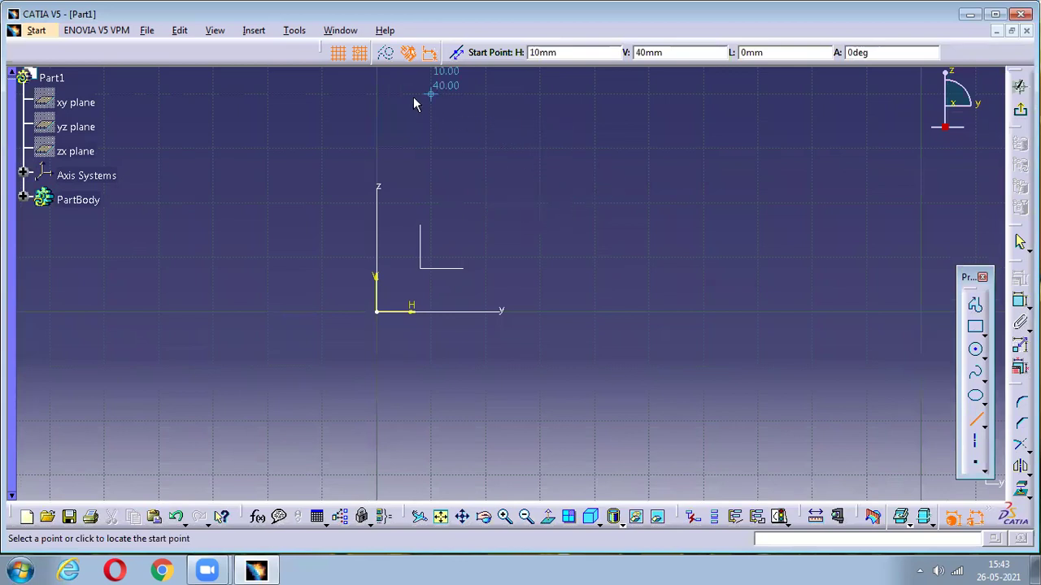
{"action": "left_click", "coordinate": [362, 57]}
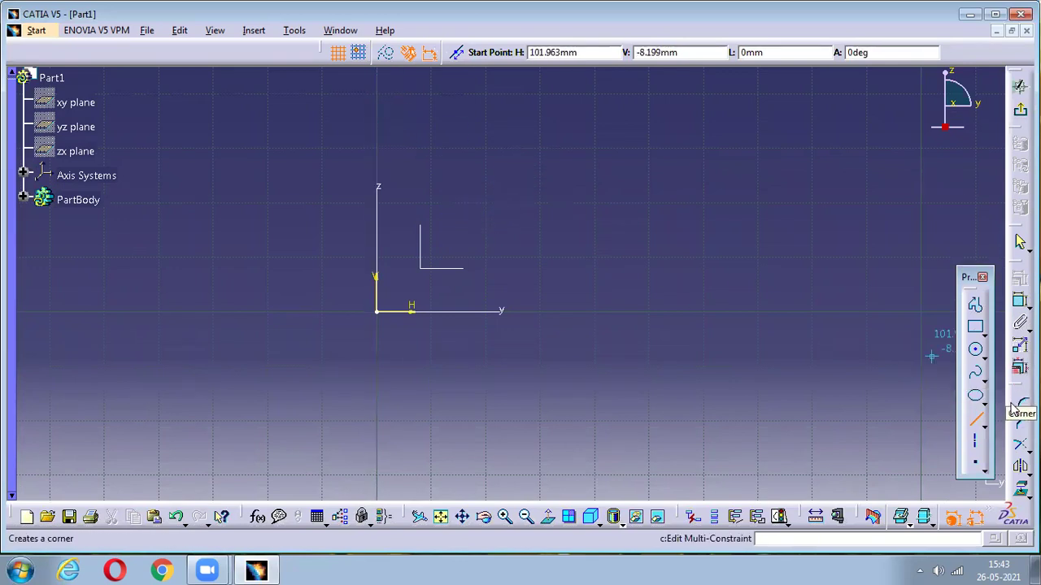
{"action": "left_click", "coordinate": [976, 420]}
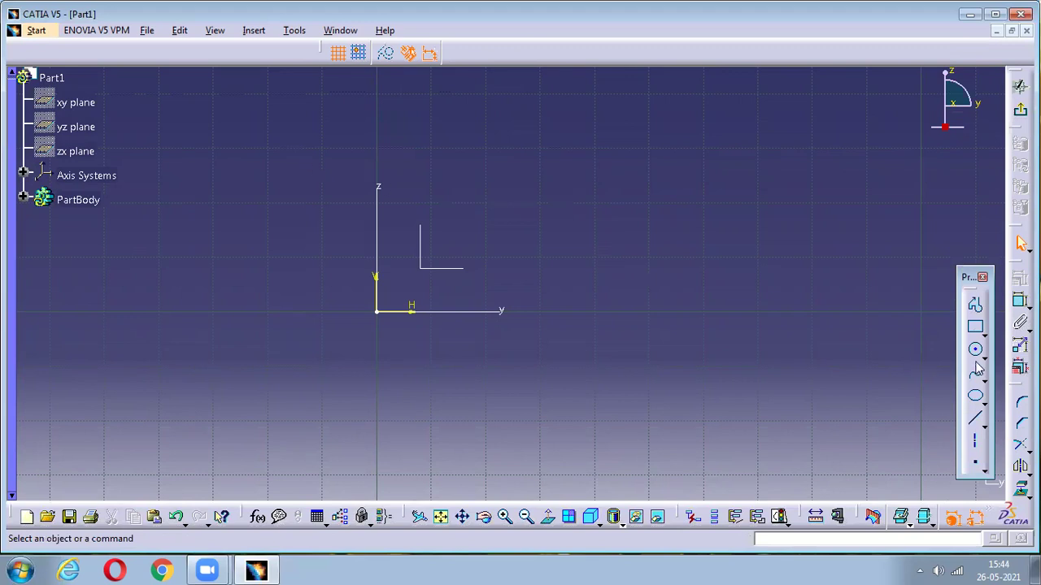
- Sketch a horizontal line starting on the vertical axis, about 20 mm above the origin
{"action": "left_click", "coordinate": [975, 419]}
{"action": "left_click", "coordinate": [379, 205]}
{"action": "left_click", "coordinate": [553, 205]}
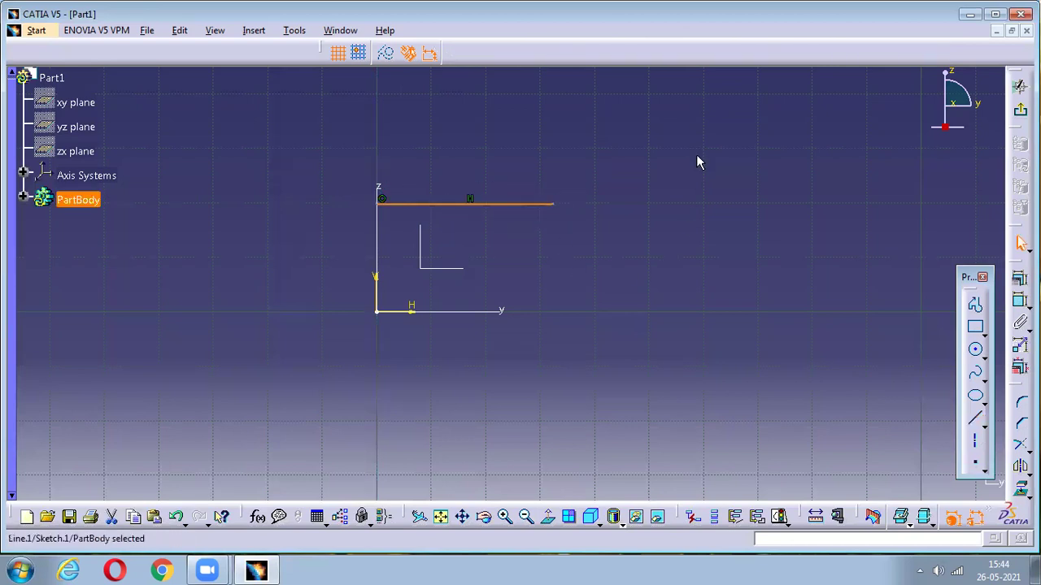
{"action": "left_click", "coordinate": [597, 305]}
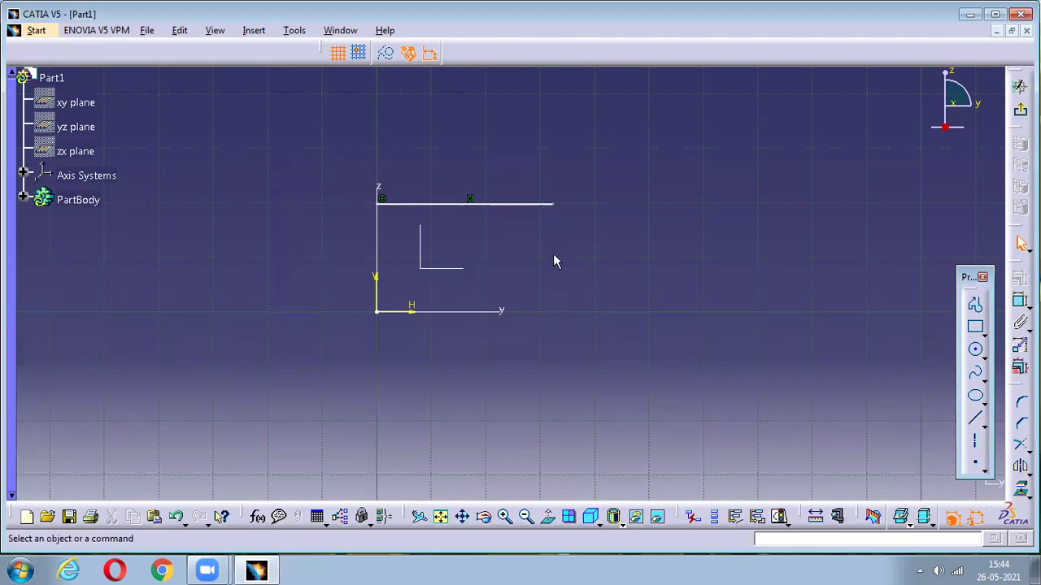
- Sketch a vertical line about 20 mm long from the horizontal line's free end down to the horizontal axis, and exit the sketch
{"action": "left_click", "coordinate": [975, 419]}
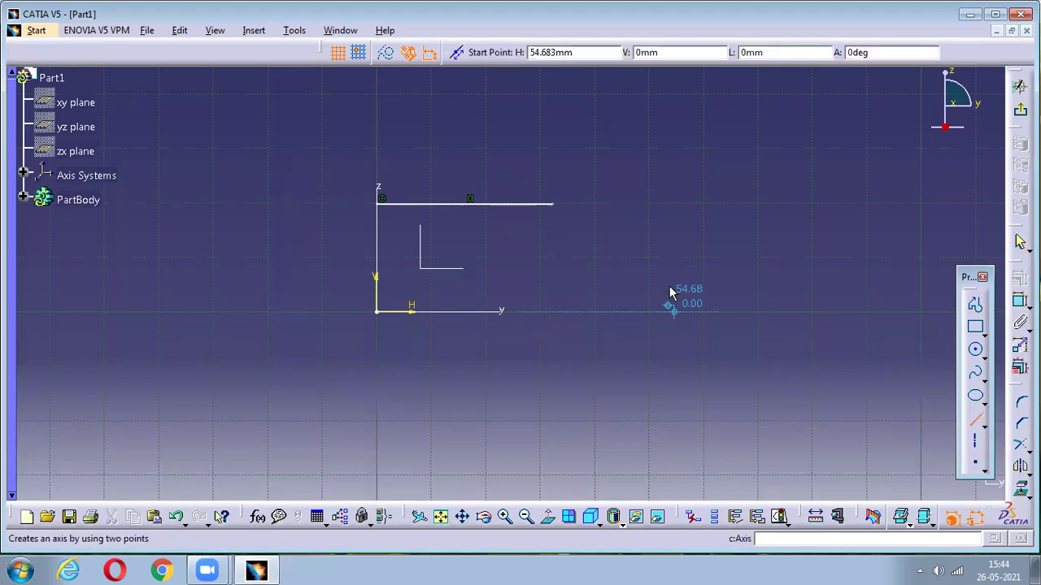
{"action": "left_click", "coordinate": [554, 205]}
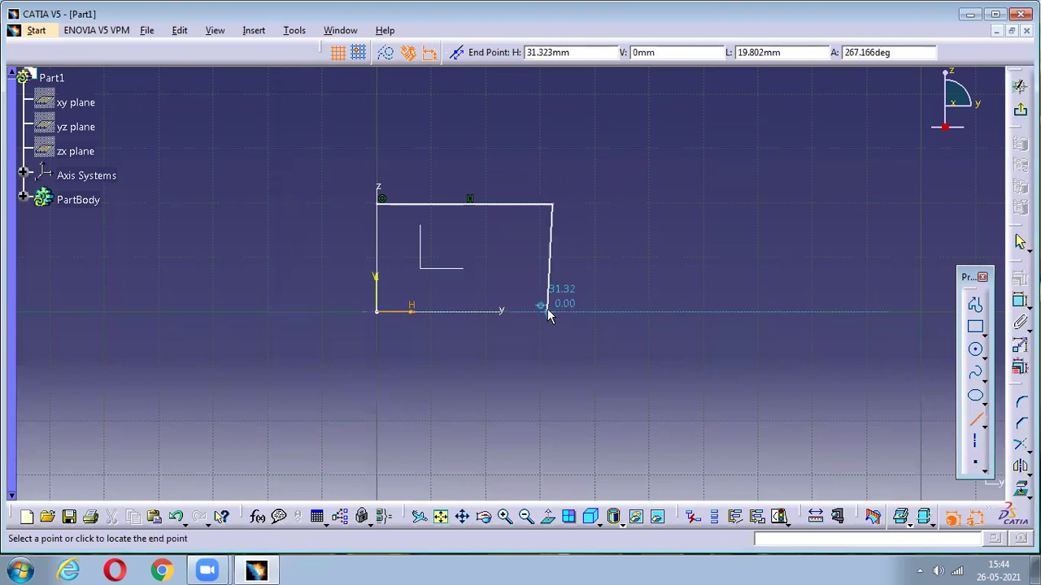
{"action": "left_click", "coordinate": [553, 311]}
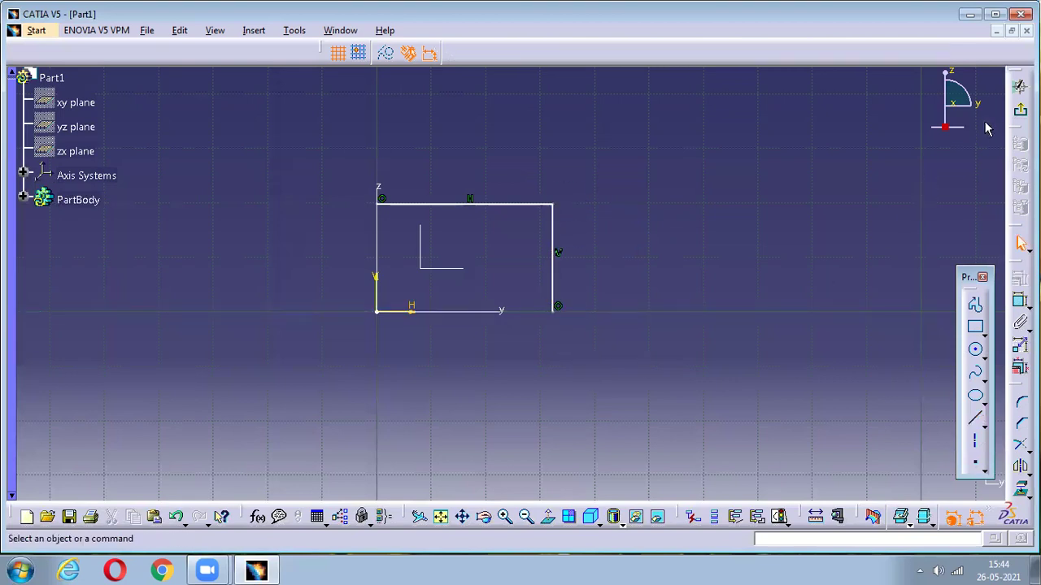
{"action": "left_click", "coordinate": [1021, 486]}
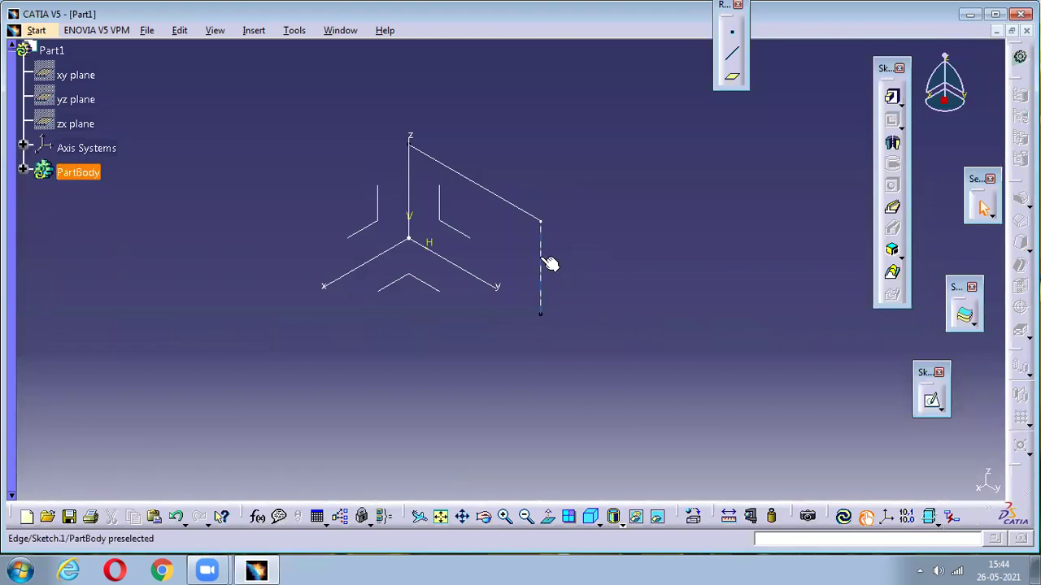
- Reopen the sketch, convert the vertical line to a construction element, and exit the sketch
{"action": "double_click", "coordinate": [541, 263]}
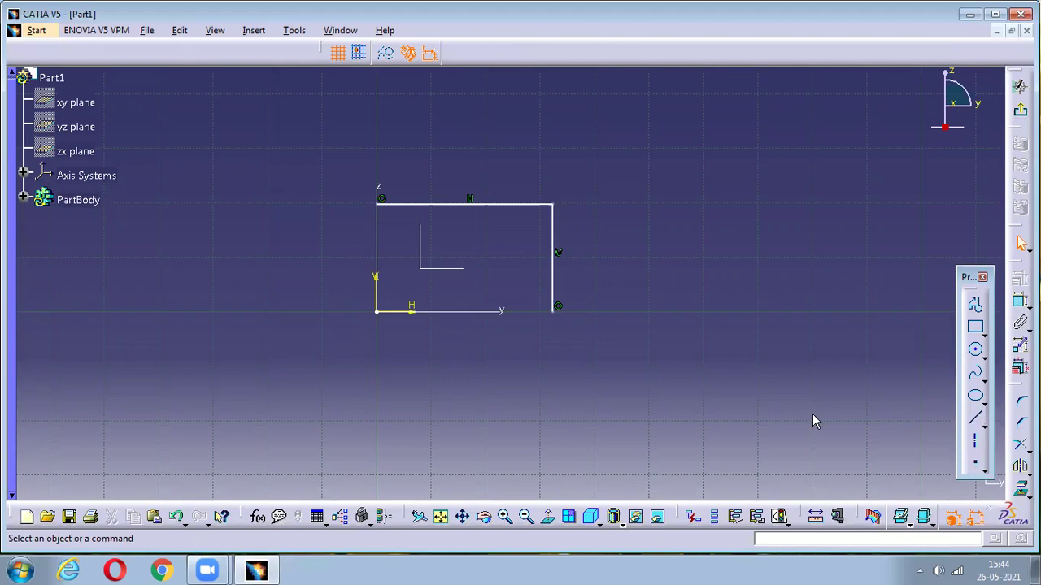
{"action": "left_click", "coordinate": [554, 241]}
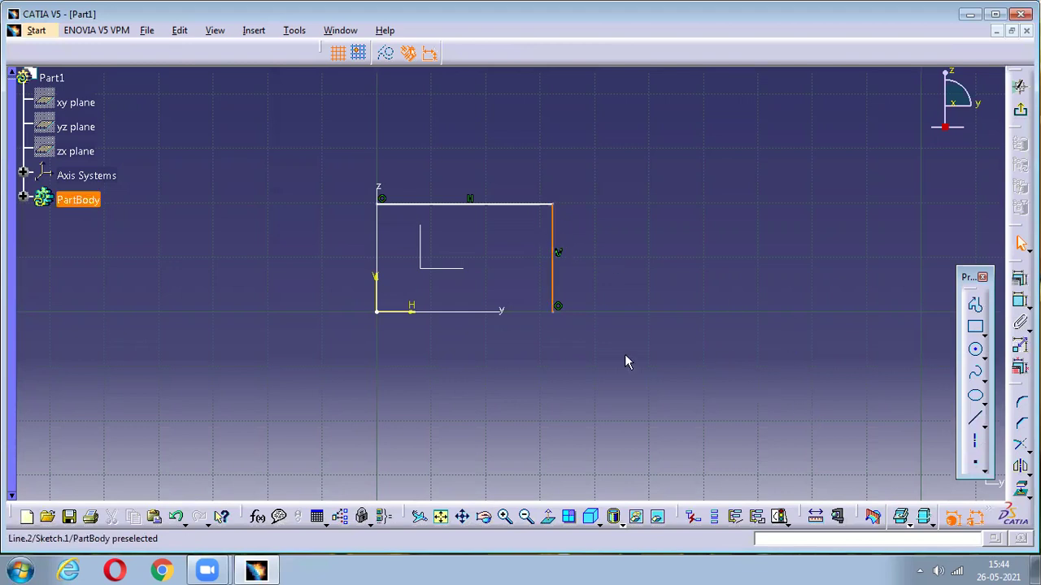
{"action": "left_click", "coordinate": [386, 55]}
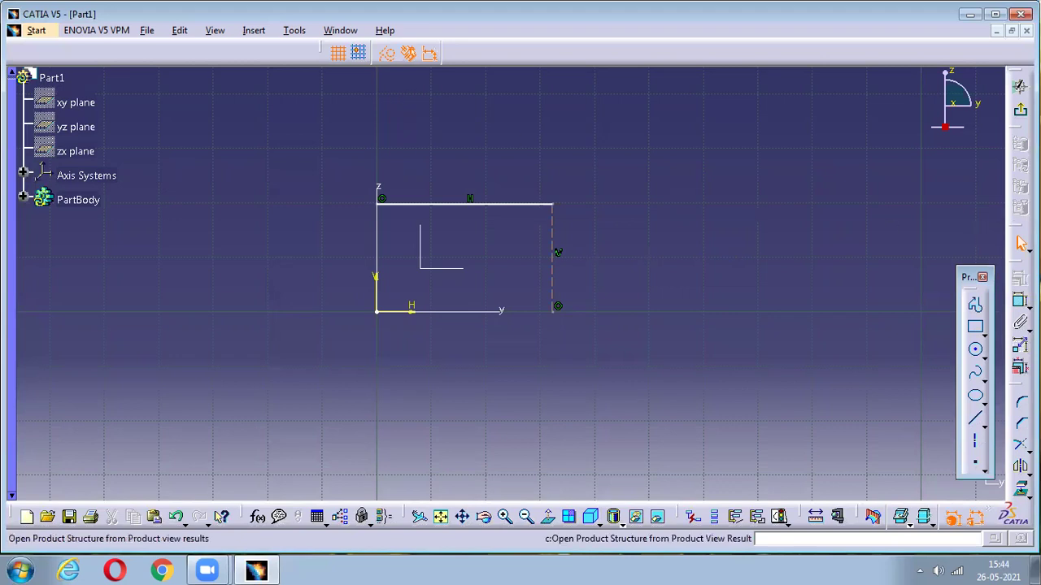
{"action": "left_click", "coordinate": [1021, 110]}
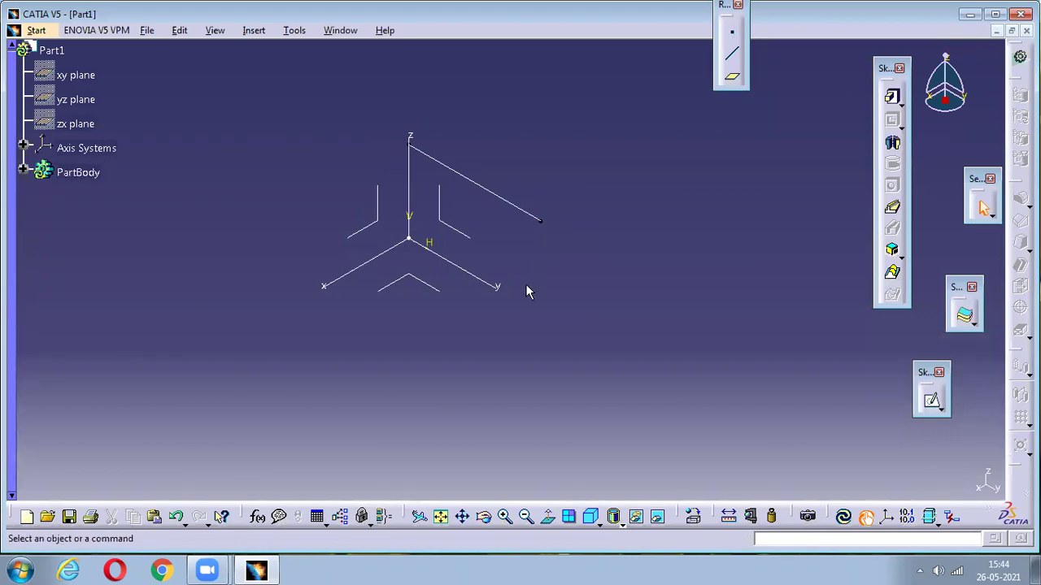
- Reopen the sketch and delete the vertical construction line
{"action": "key", "text": "ctrl+z"}
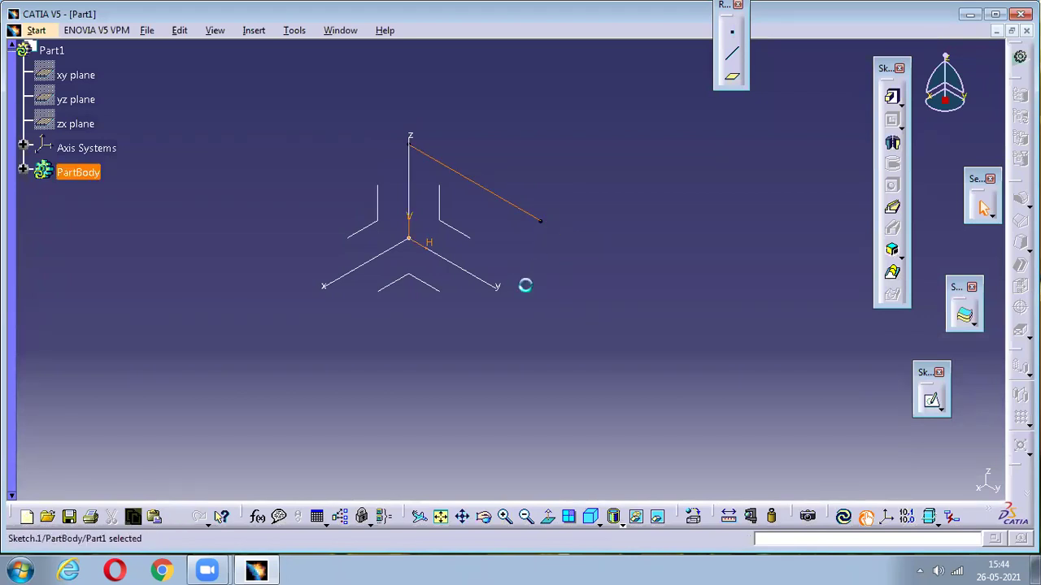
{"action": "key", "text": "ctrl+y"}
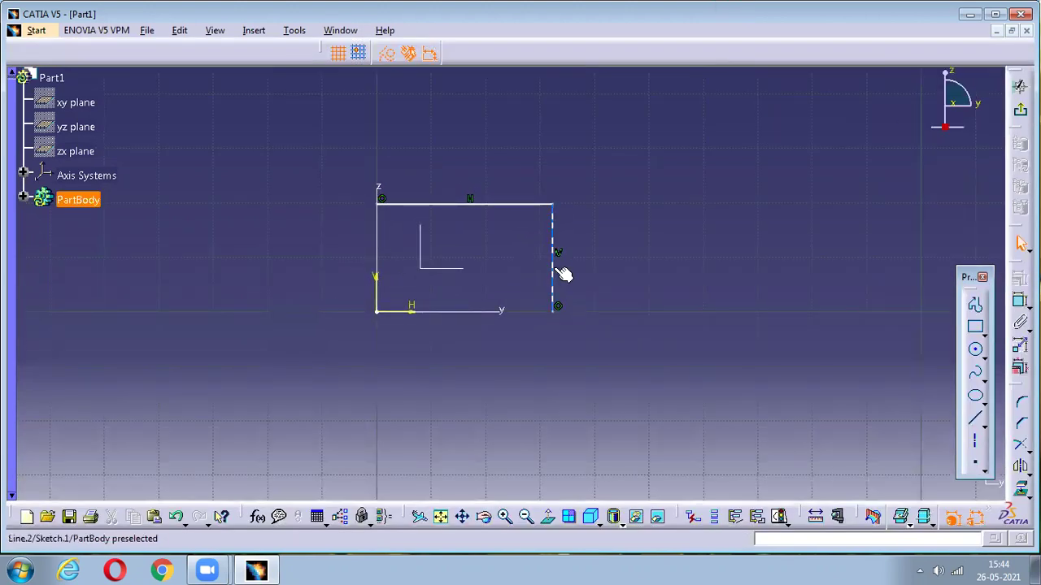
{"action": "key", "text": "Delete"}
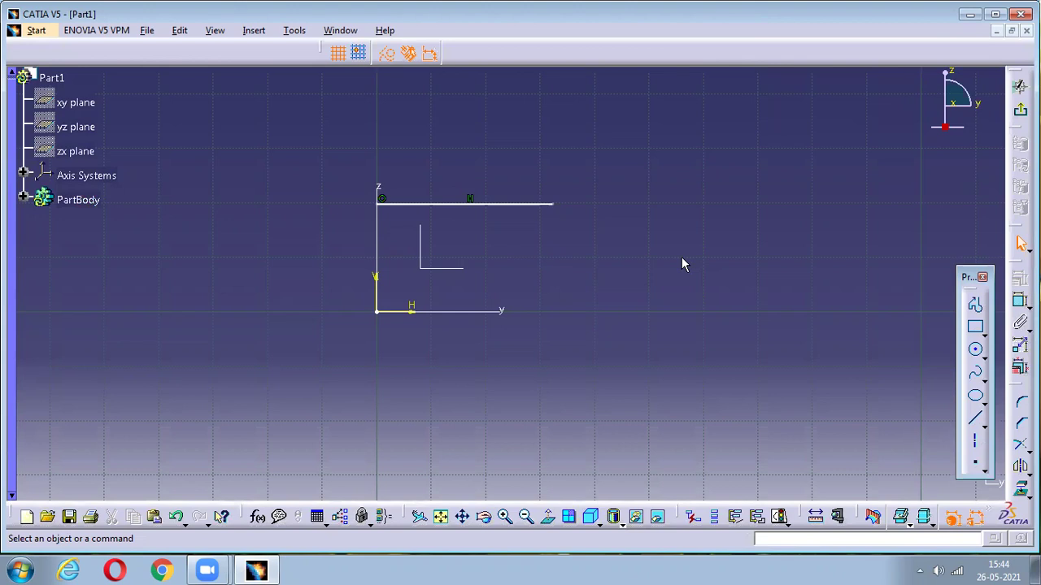
- Undo the changes back to the empty part and start a new sketch on the yz plane
{"action": "key", "text": "ctrl+z"}
{"action": "key", "text": "ctrl+z"}
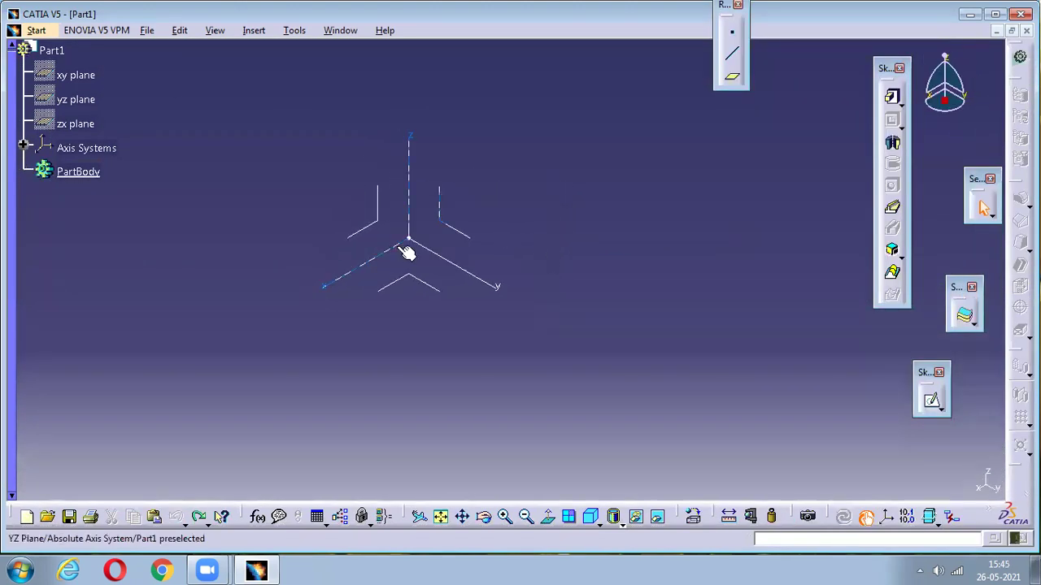
{"action": "left_click", "coordinate": [453, 234]}
{"action": "left_click", "coordinate": [933, 401]}
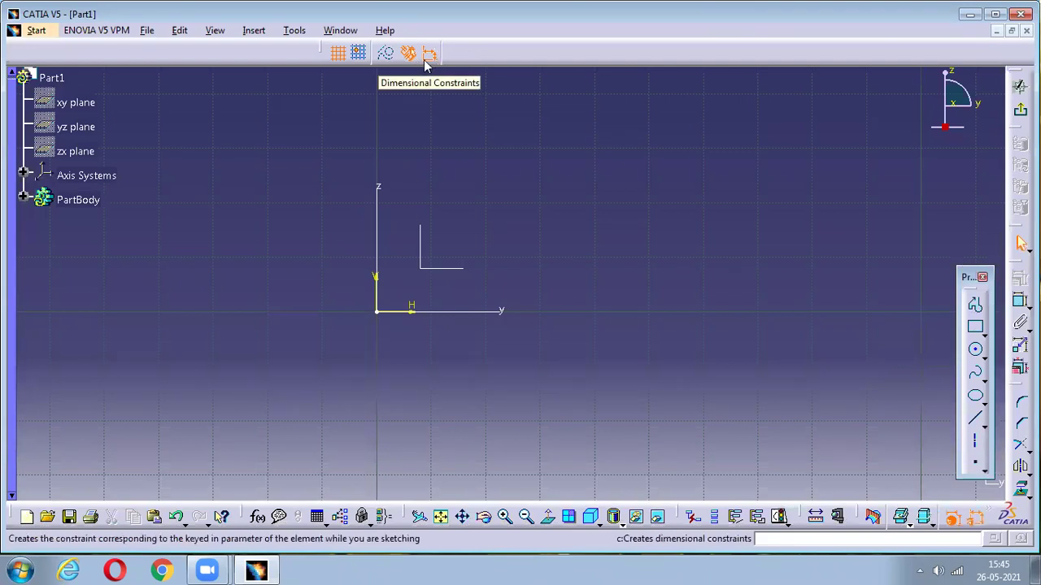
- Examine the constraint, profile and operation commands that can be inserted in the sketch, including the predefined profile, line and corner commands
{"action": "mouse_move", "coordinate": [512, 153]}
{"action": "middle_mouse_down"}
{"action": "mouse_move", "coordinate": [502, 152]}
{"action": "mouse_move", "coordinate": [508, 182]}
{"action": "middle_mouse_up"}
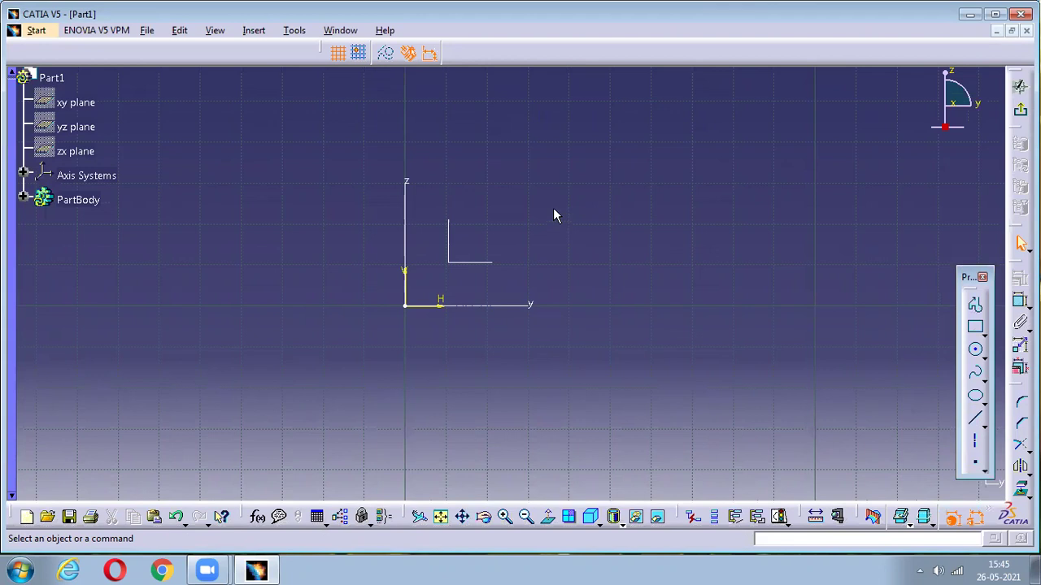
{"action": "left_click", "coordinate": [252, 36]}
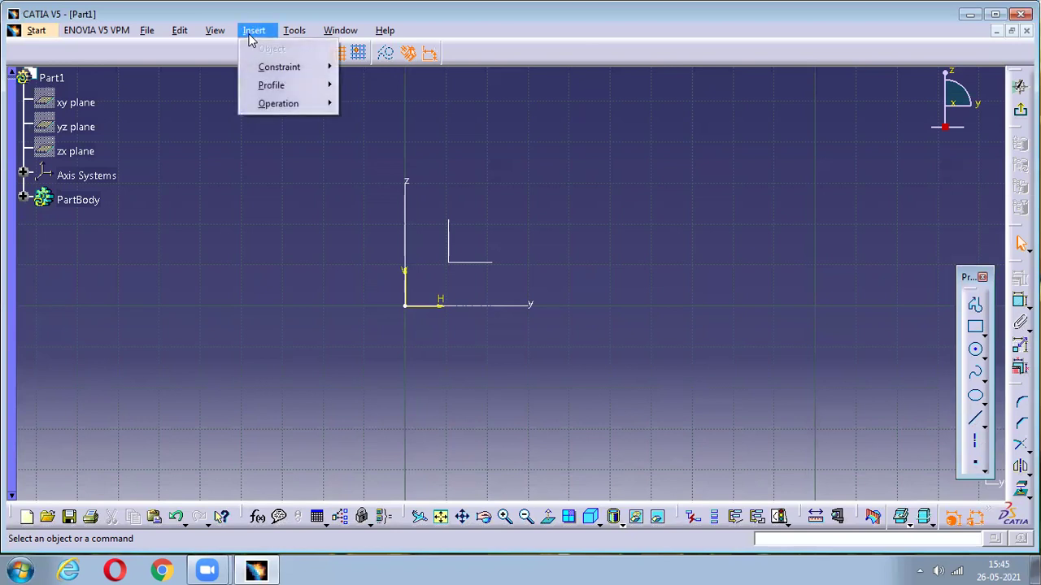
{"action": "mouse_move", "coordinate": [271, 73]}
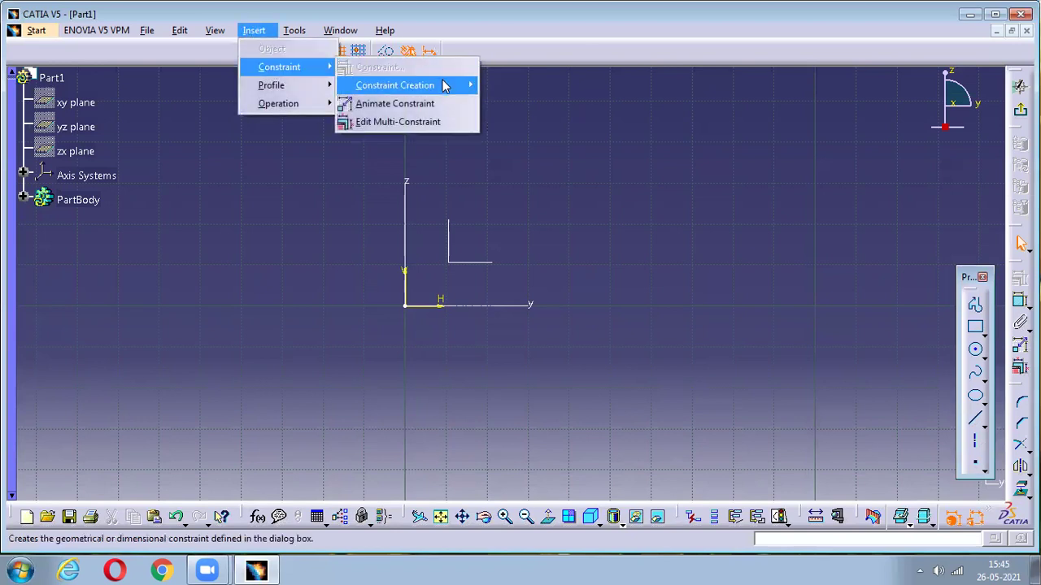
{"action": "mouse_move", "coordinate": [446, 84]}
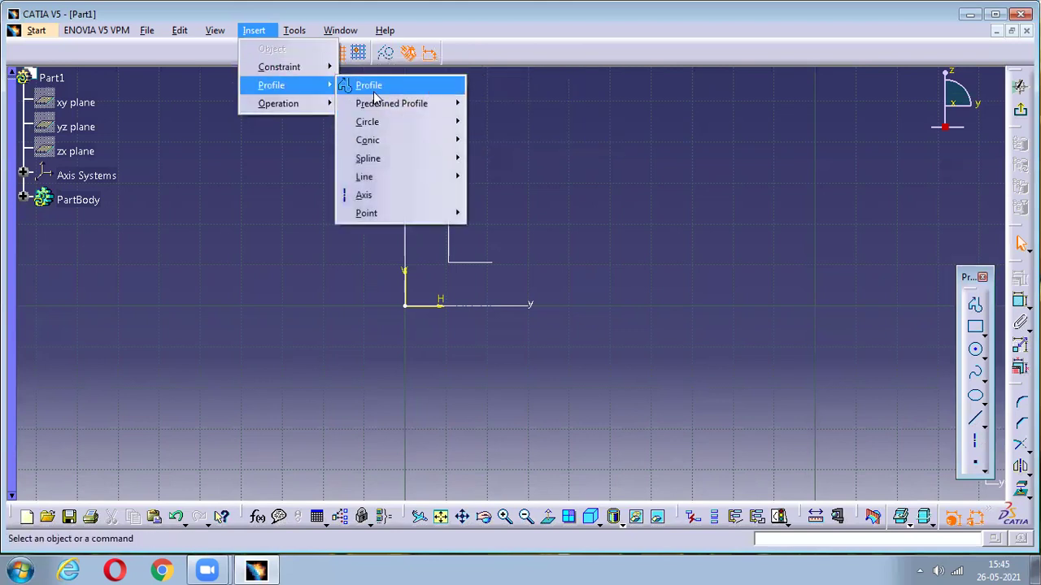
{"action": "mouse_move", "coordinate": [376, 107]}
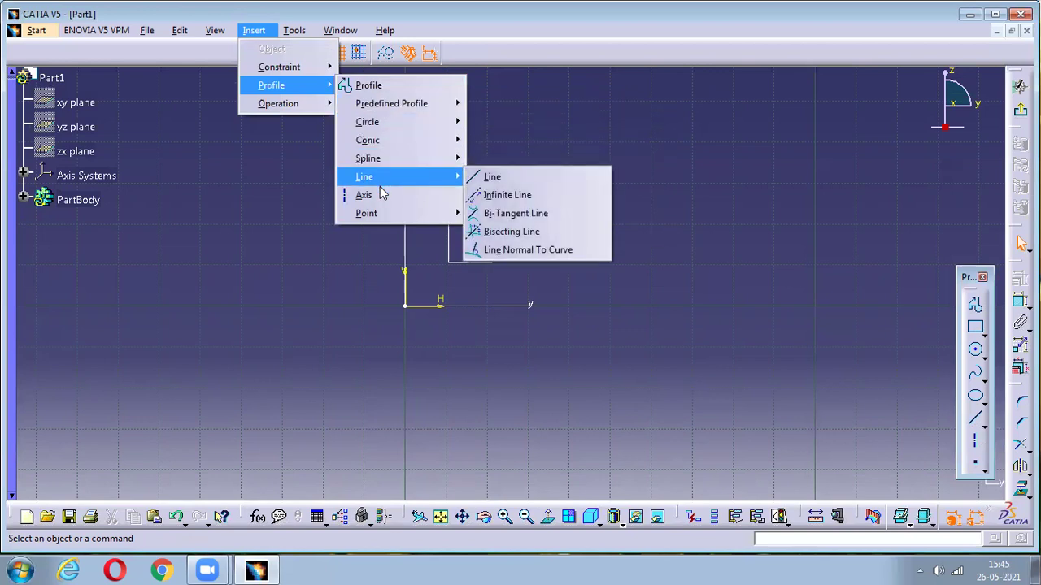
{"action": "mouse_move", "coordinate": [377, 213]}
{"action": "mouse_move", "coordinate": [317, 107]}
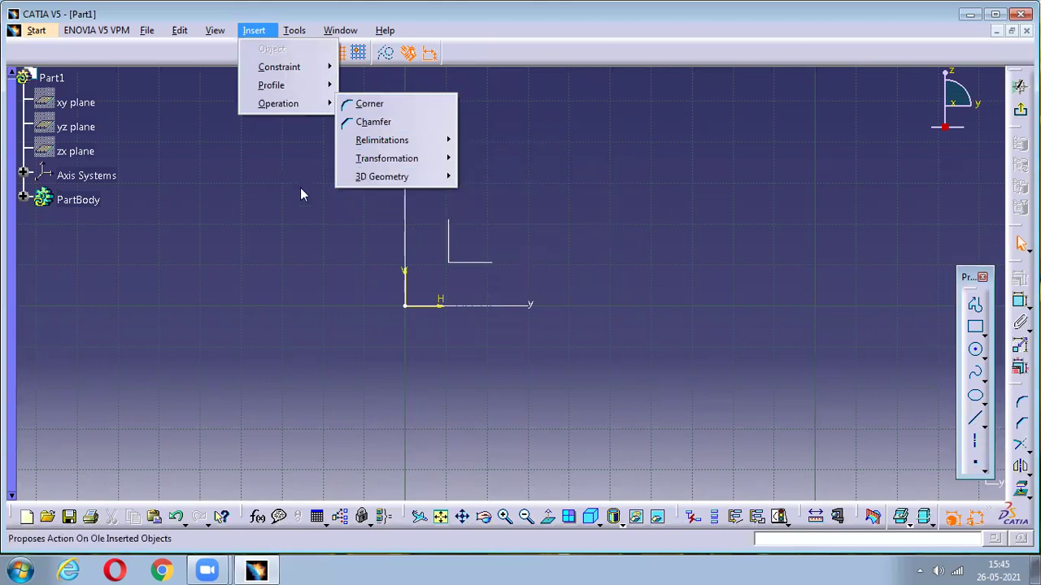
{"action": "key", "text": "Escape"}
{"action": "key", "text": "Escape"}
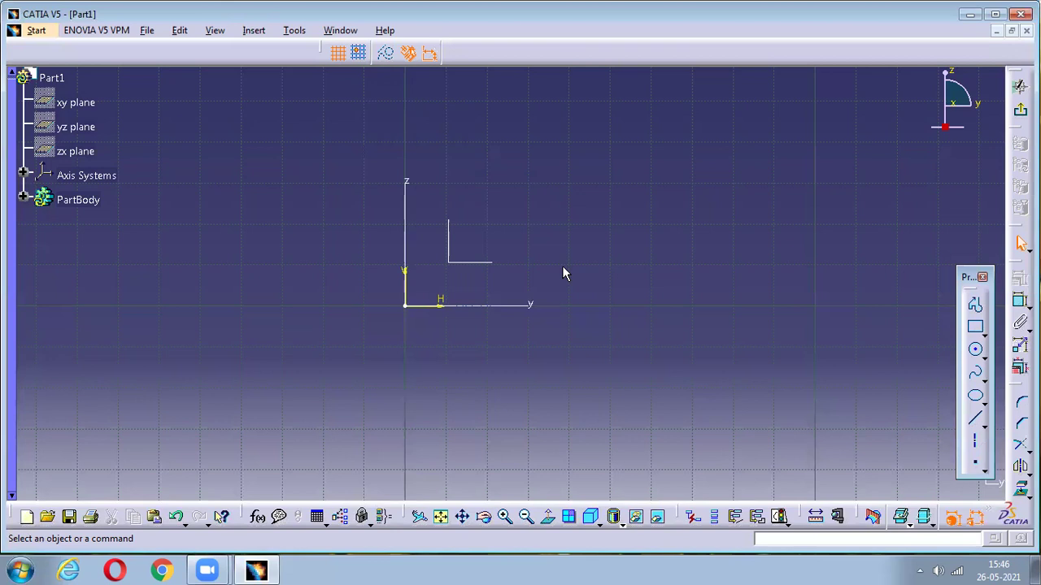
{"action": "left_click", "coordinate": [255, 31]}
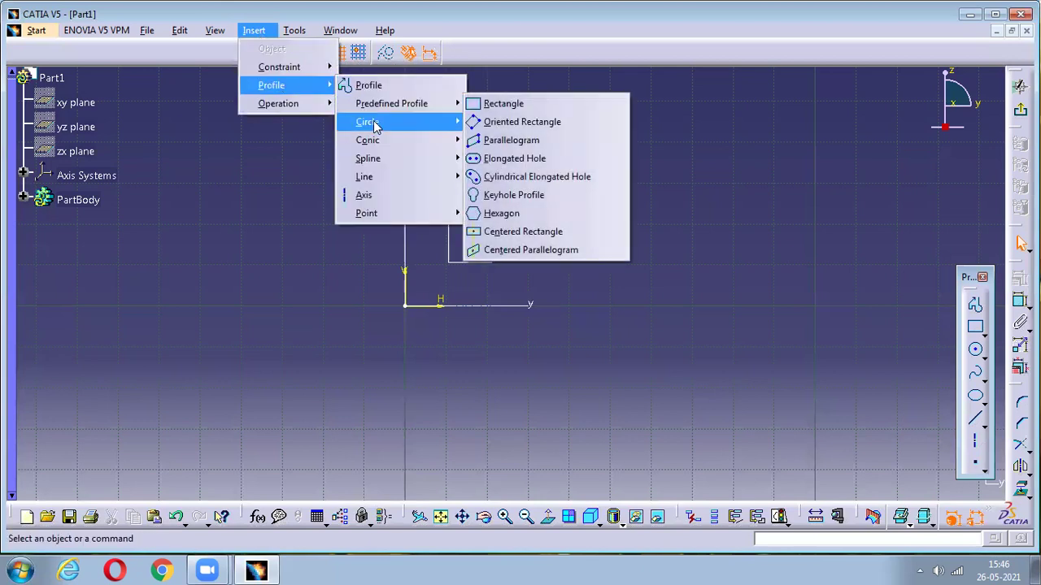
{"action": "left_click", "coordinate": [717, 353]}
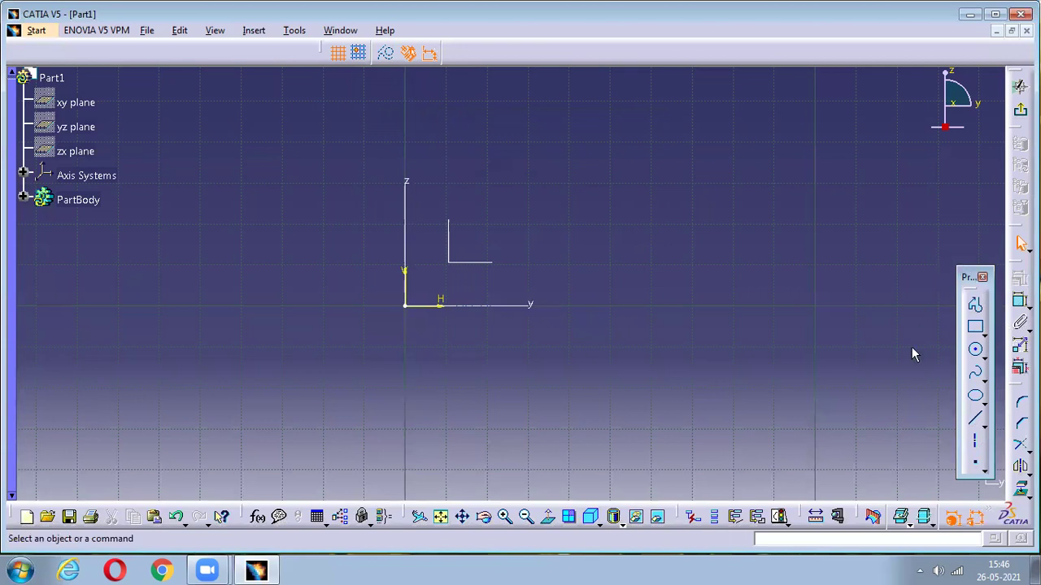
- Float the Profile toolbar horizontally over the upper sketch area and compare its tools with the insertable predefined profile, conic and line commands
{"action": "left_click_drag", "start_coordinate": [965, 287], "coordinate": [721, 99]}
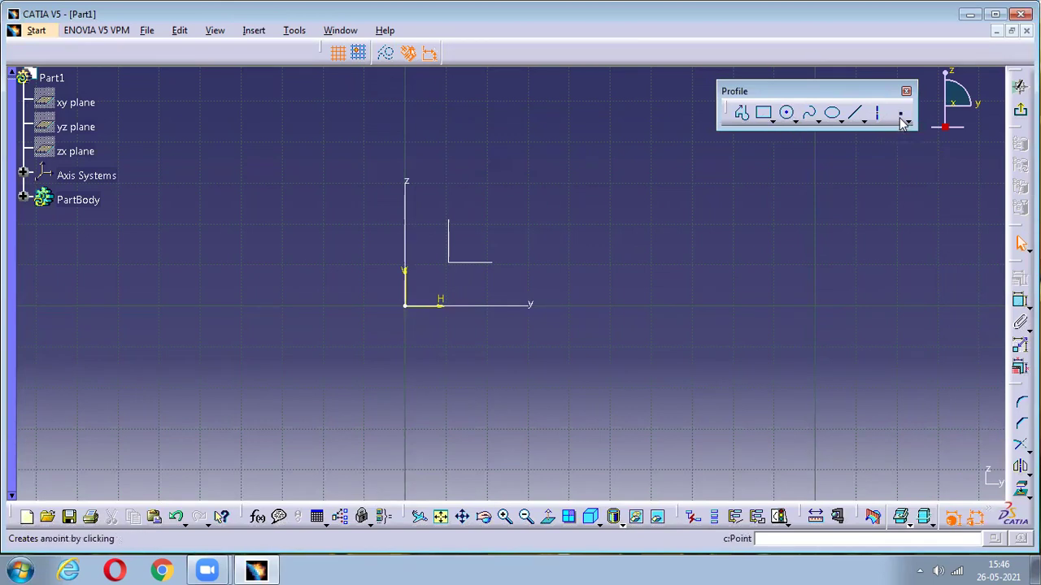
{"action": "left_click", "coordinate": [259, 31]}
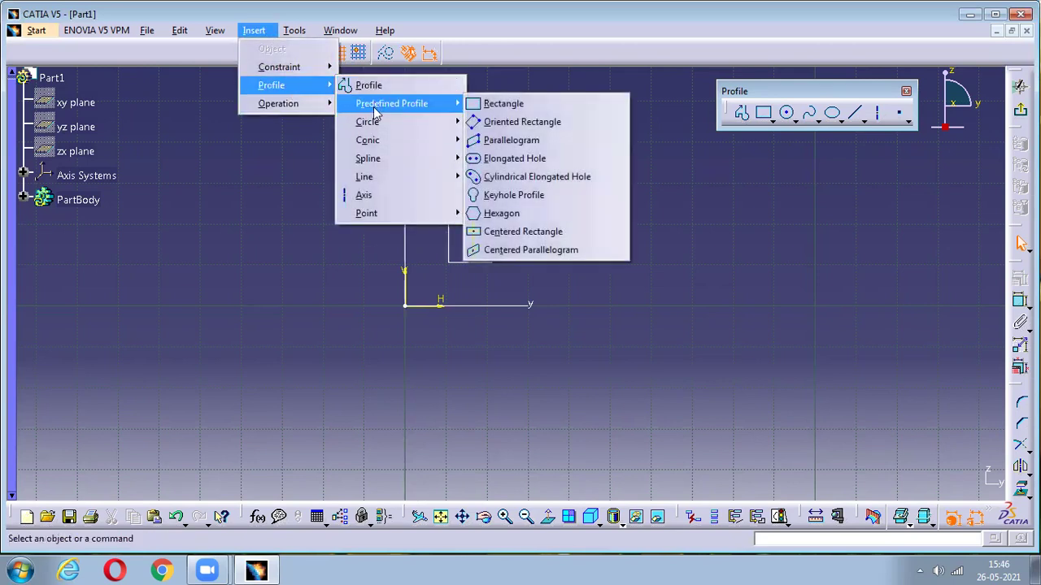
{"action": "mouse_move", "coordinate": [380, 128]}
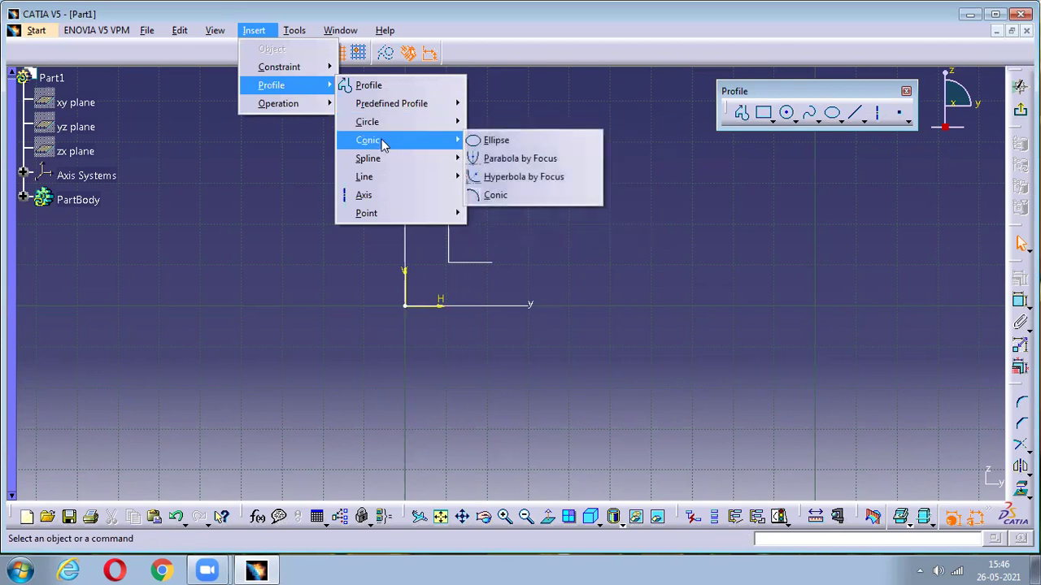
{"action": "mouse_move", "coordinate": [388, 158]}
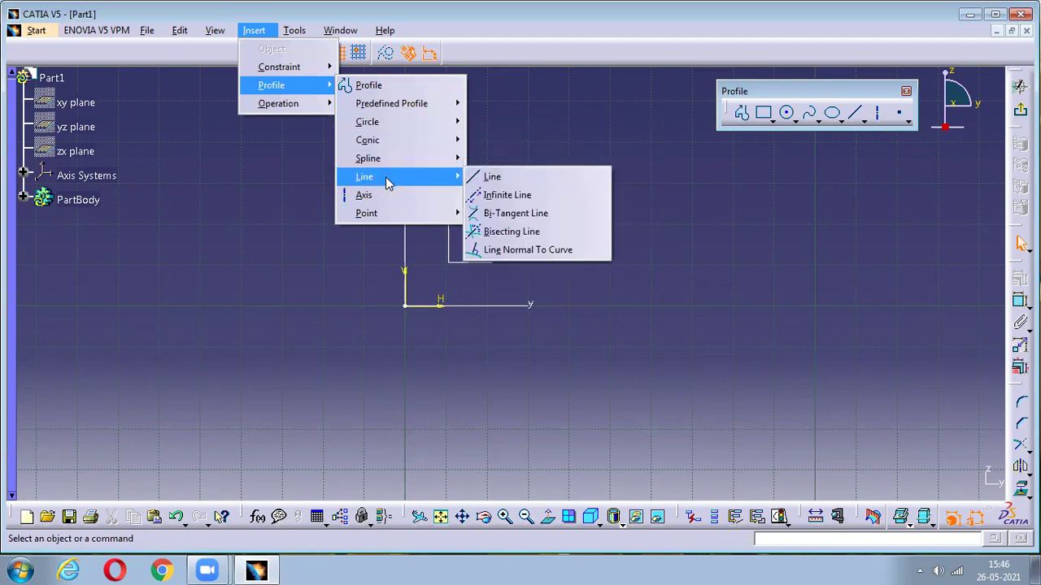
{"action": "mouse_move", "coordinate": [218, 35]}
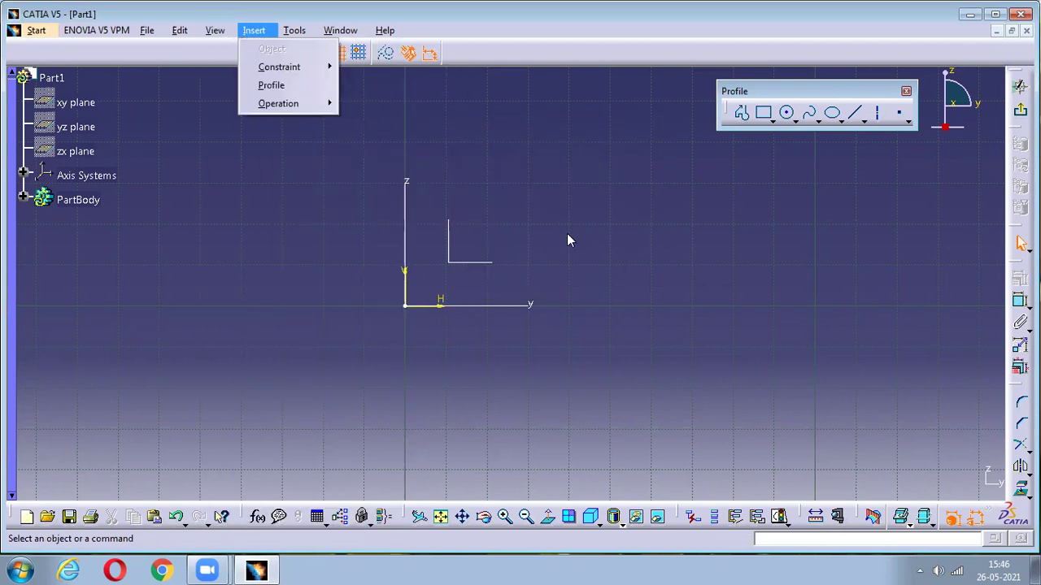
{"action": "left_click", "coordinate": [752, 260]}
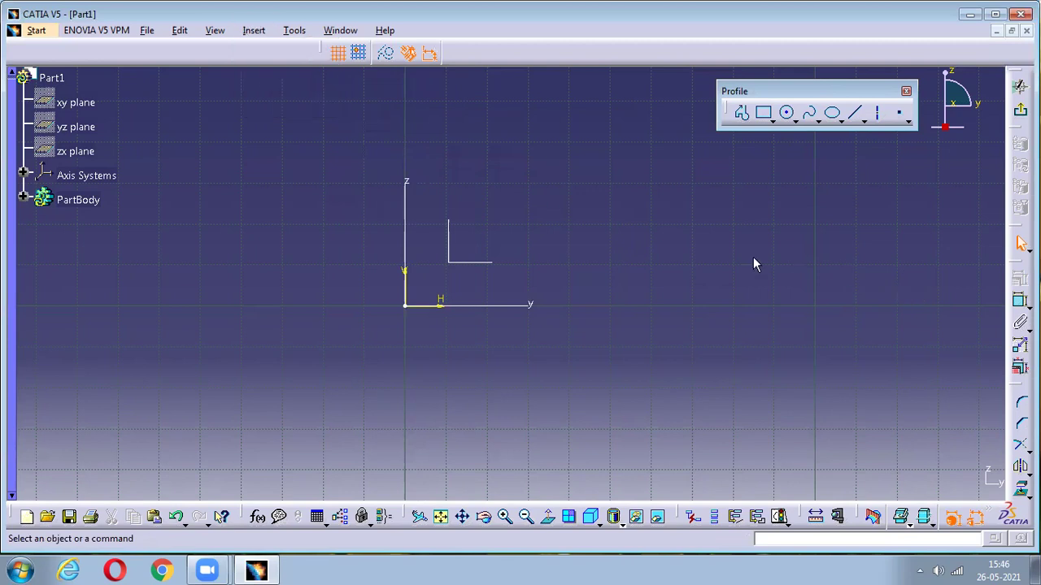
- Sketch a closed rectangle about 48 mm wide and 37 mm high with the Profile tool, its base on the horizontal axis
{"action": "left_click", "coordinate": [744, 115]}
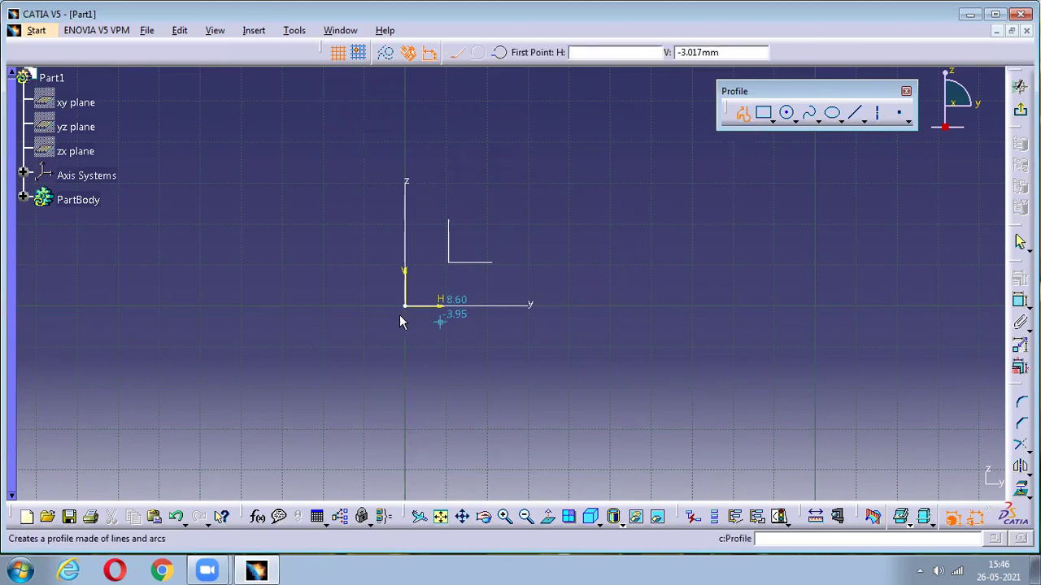
{"action": "left_click", "coordinate": [361, 301]}
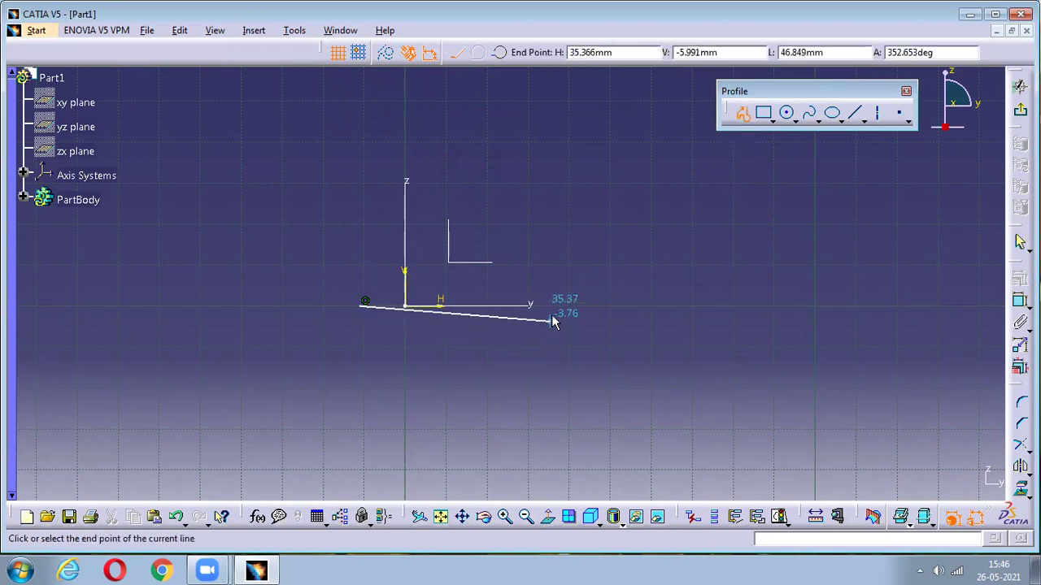
{"action": "left_click", "coordinate": [556, 308]}
{"action": "left_click", "coordinate": [553, 155]}
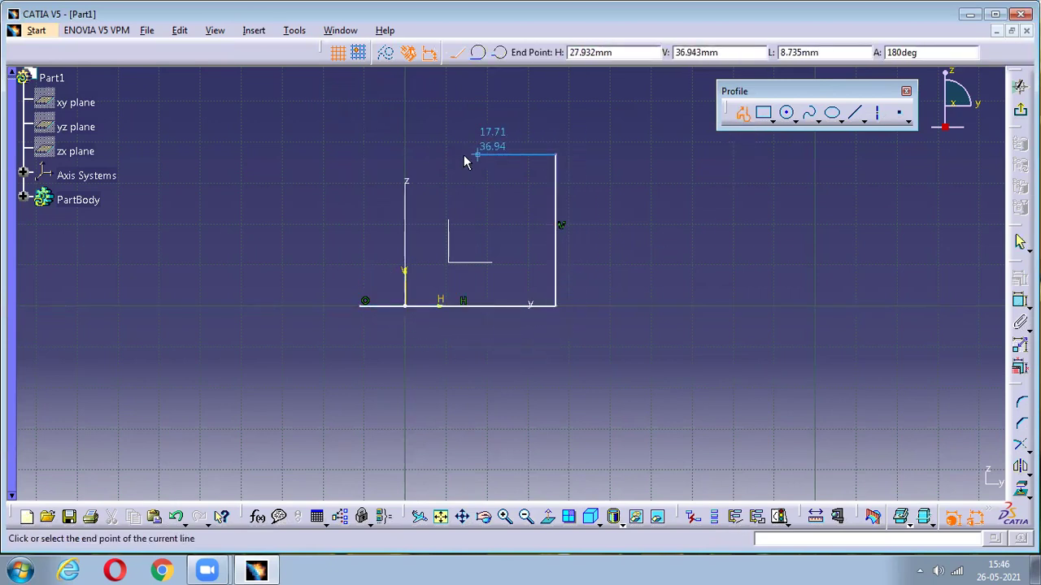
{"action": "left_click", "coordinate": [359, 155]}
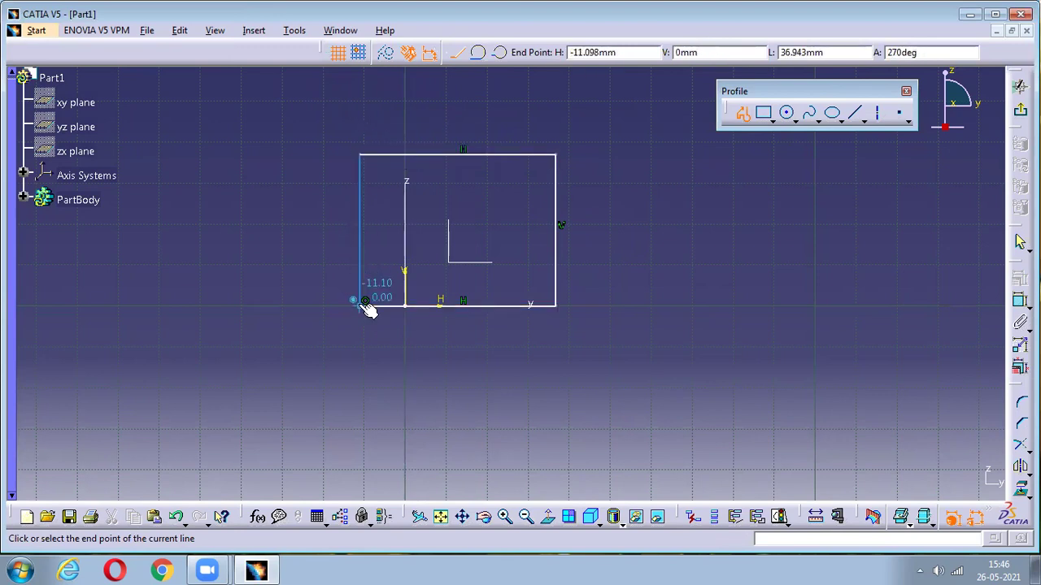
{"action": "left_click", "coordinate": [361, 305]}
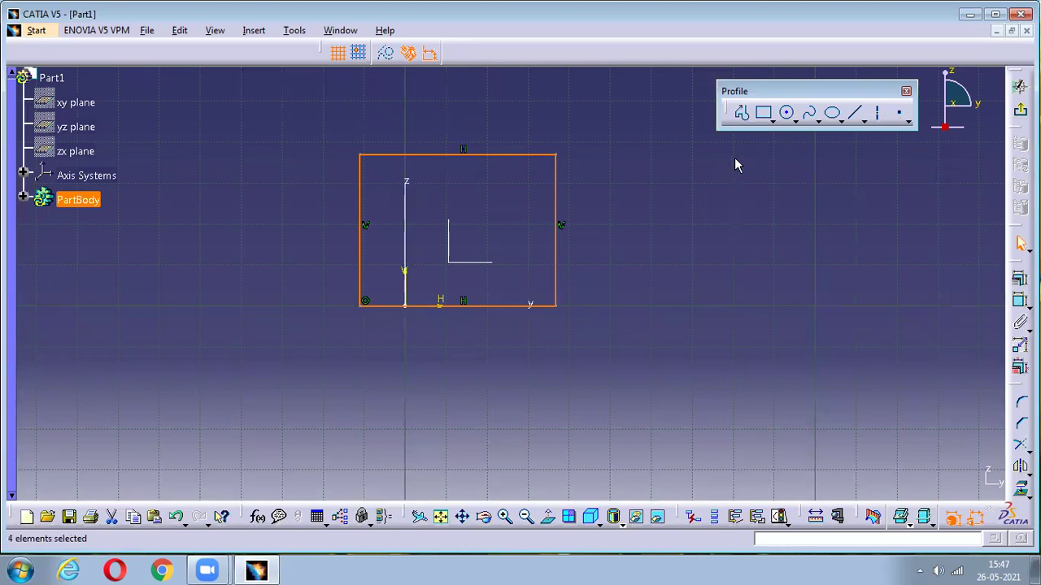
{"action": "left_click", "coordinate": [669, 260]}
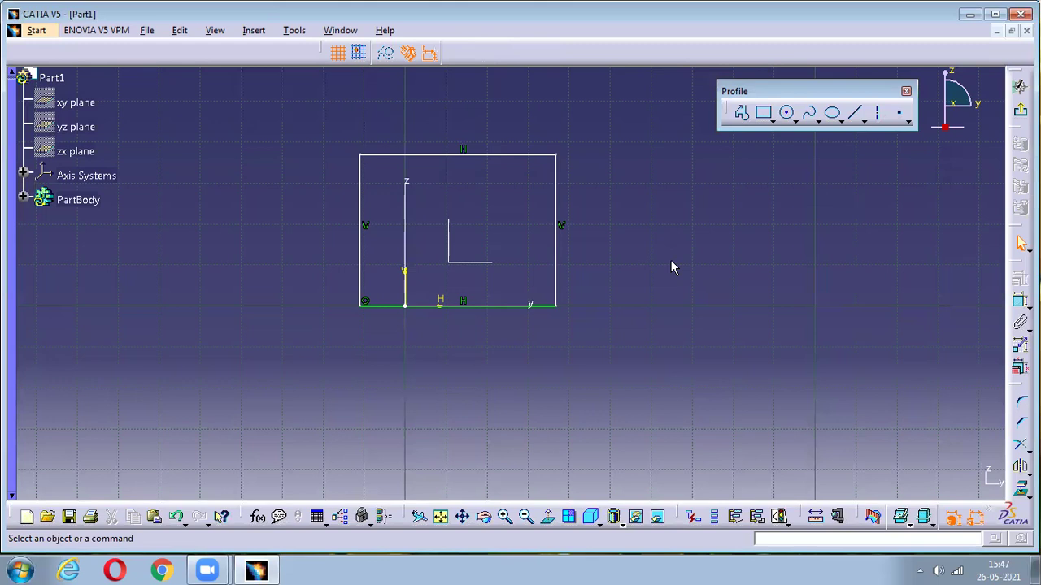
- Delete all sketched geometry and detach the Predefined Profile toolbar, placing it just below the Profile toolbar
{"action": "key", "text": "ctrl+a"}
{"action": "key", "text": "Delete"}
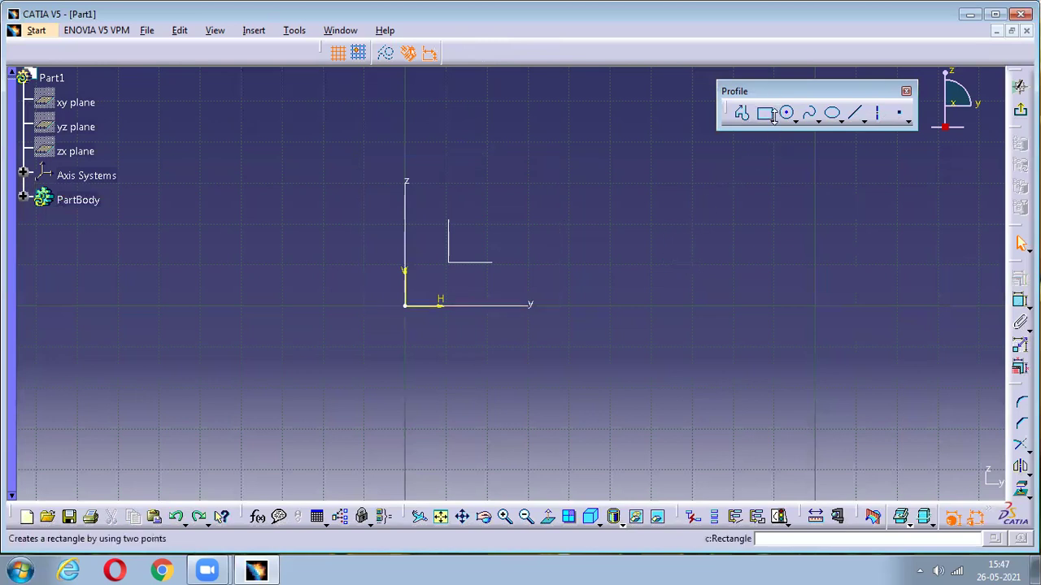
{"action": "left_click", "coordinate": [772, 120]}
{"action": "left_click_drag", "start_coordinate": [775, 133], "coordinate": [745, 188]}
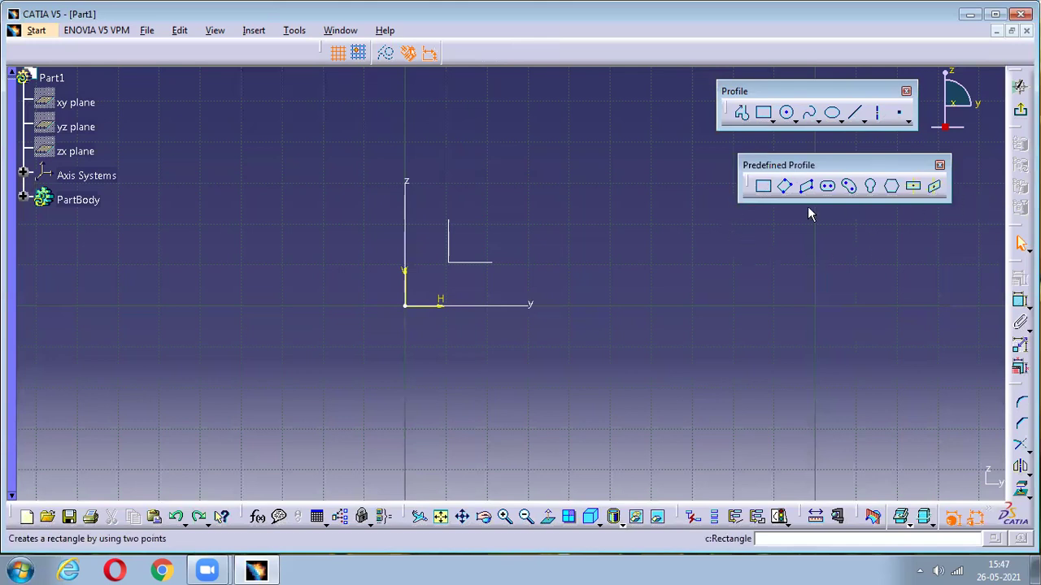
- Try the Rectangle tool by drawing a rectangle across the vertical axis with its base on the horizontal axis, and undo it
{"action": "left_click", "coordinate": [764, 188]}
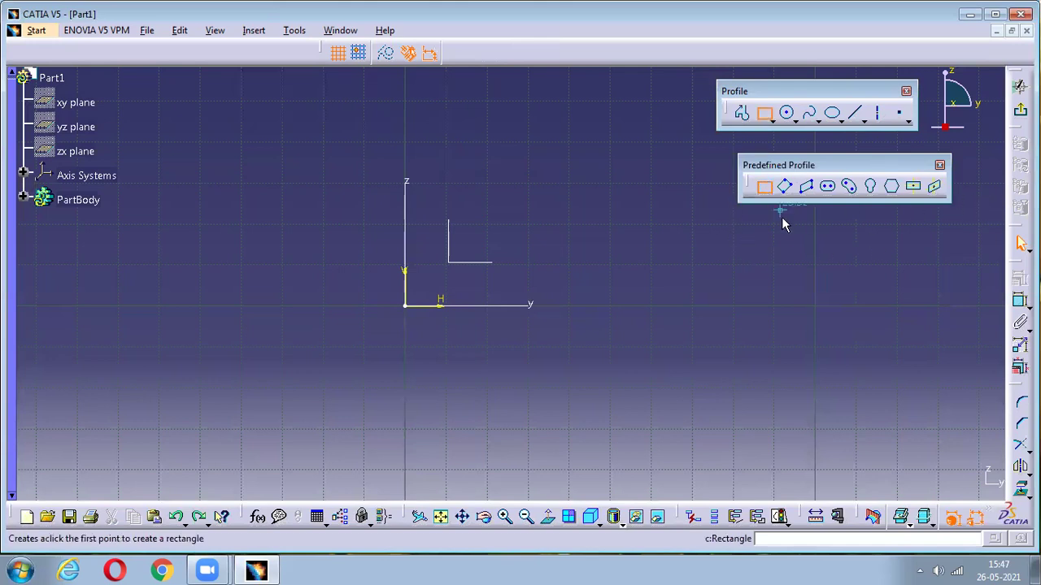
{"action": "left_click", "coordinate": [322, 141]}
{"action": "left_click", "coordinate": [545, 306]}
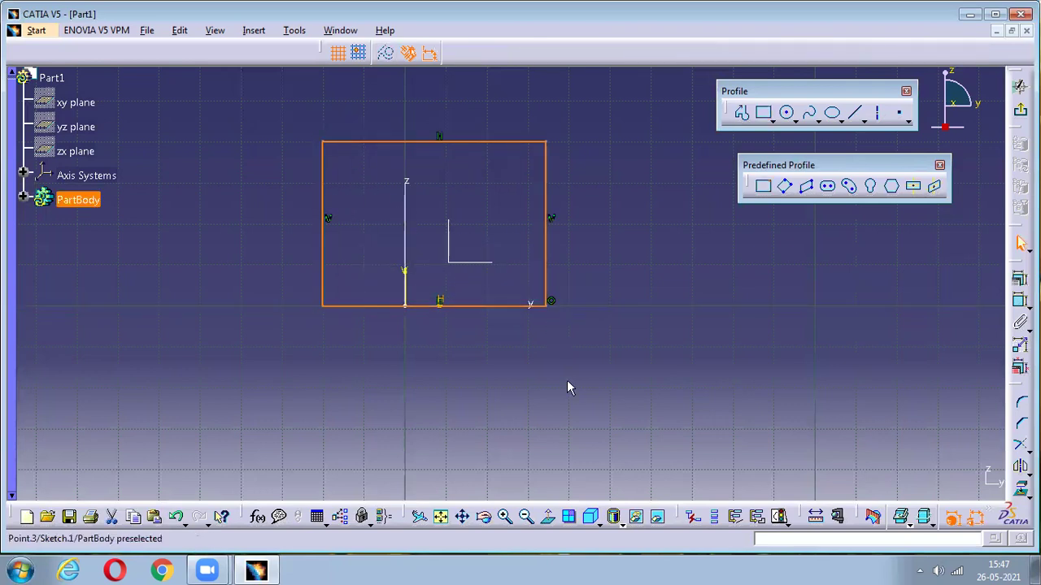
{"action": "key", "text": "ctrl+z"}
- Try the Oriented Rectangle tool by drawing a tilted rectangle with its first corner at the origin, and delete it
{"action": "left_click", "coordinate": [786, 189]}
{"action": "middle_click_drag", "start_coordinate": [585, 299], "coordinate": [430, 337]}
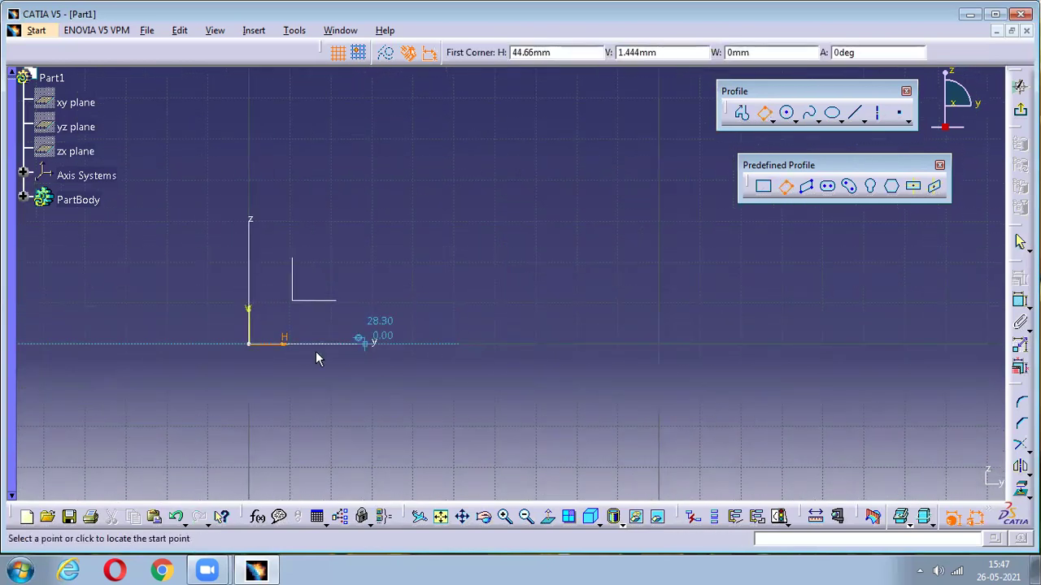
{"action": "left_click", "coordinate": [249, 343]}
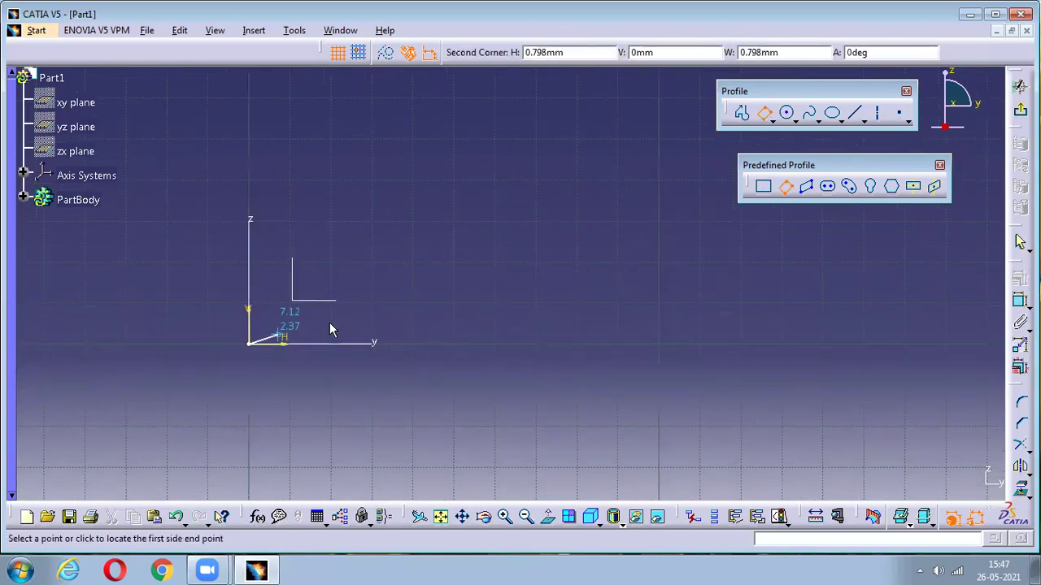
{"action": "left_click", "coordinate": [452, 279]}
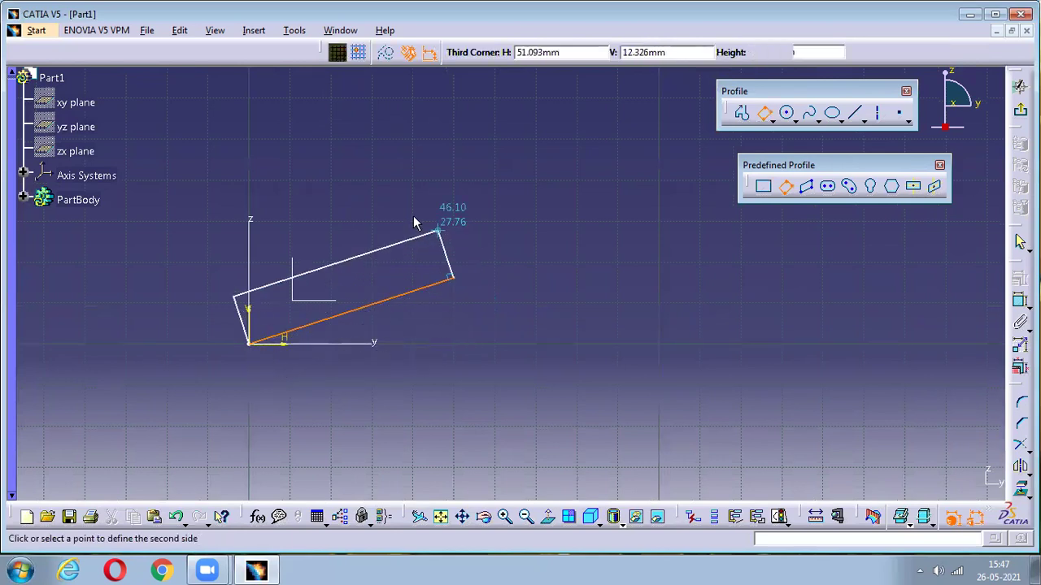
{"action": "left_click", "coordinate": [398, 106]}
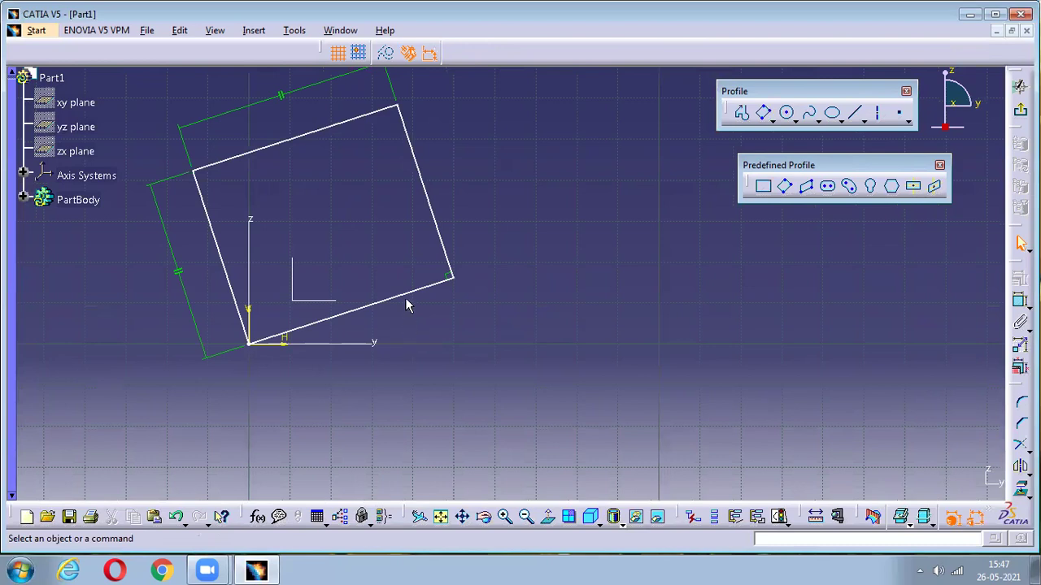
{"action": "key", "text": "ctrl+a"}
{"action": "key", "text": "Delete"}
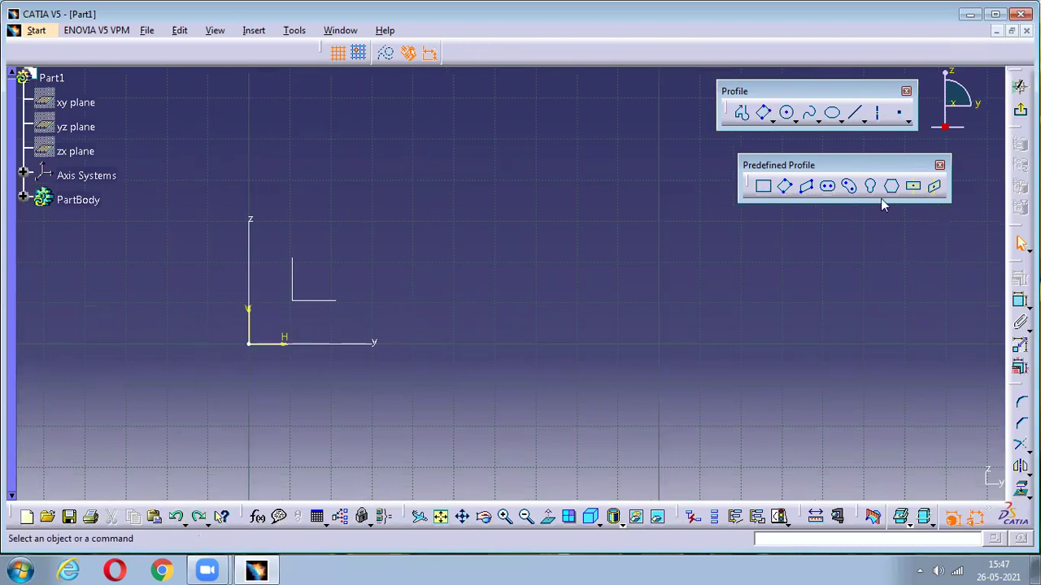
- Try the Parallelogram tool by drawing one with a base about 54 mm long on the horizontal axis, and undo it
{"action": "left_click", "coordinate": [806, 188]}
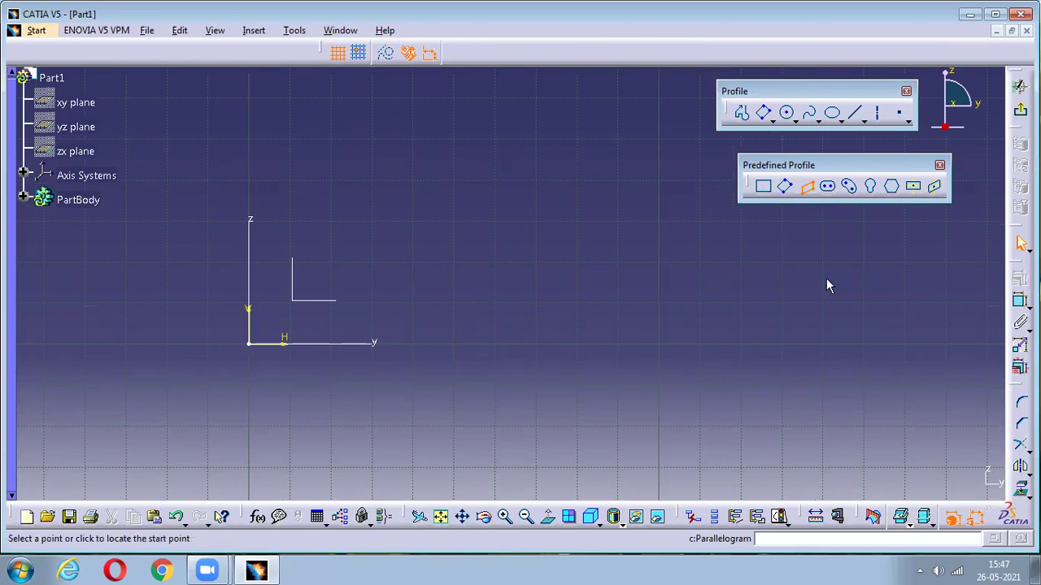
{"action": "left_click", "coordinate": [476, 343]}
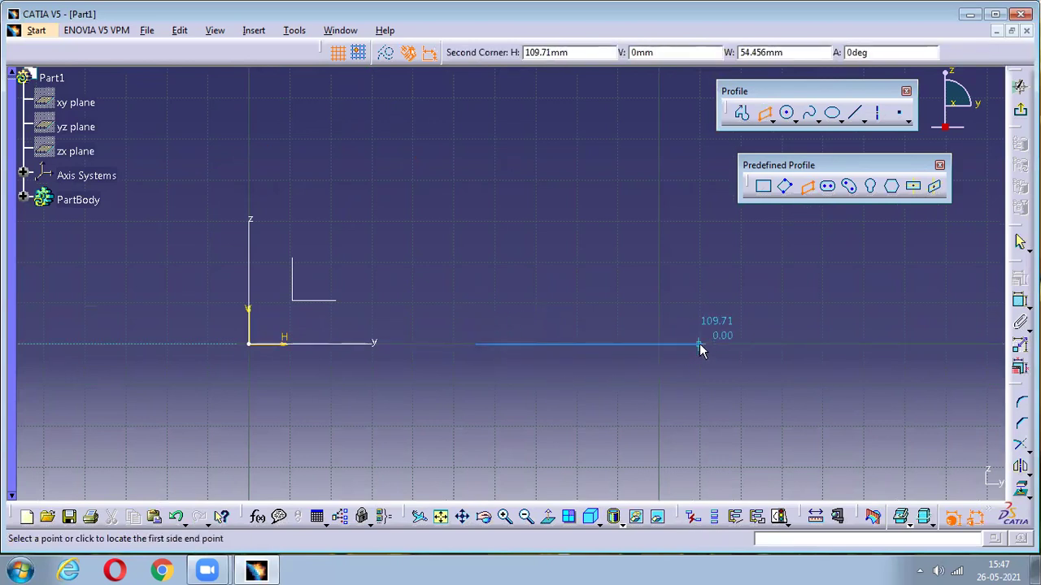
{"action": "left_click", "coordinate": [699, 344]}
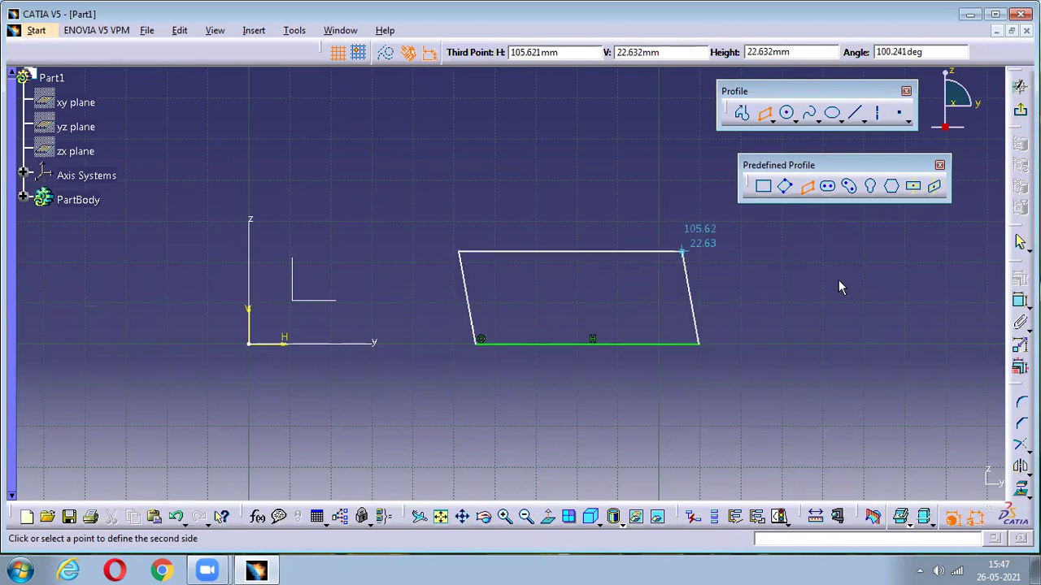
{"action": "left_click", "coordinate": [473, 216]}
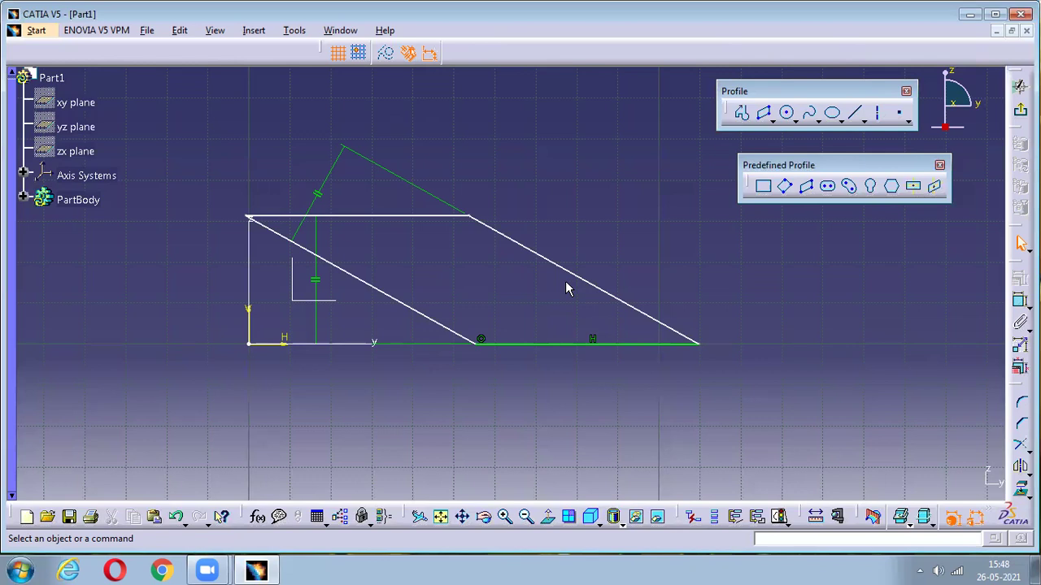
{"action": "left_click", "coordinate": [319, 282]}
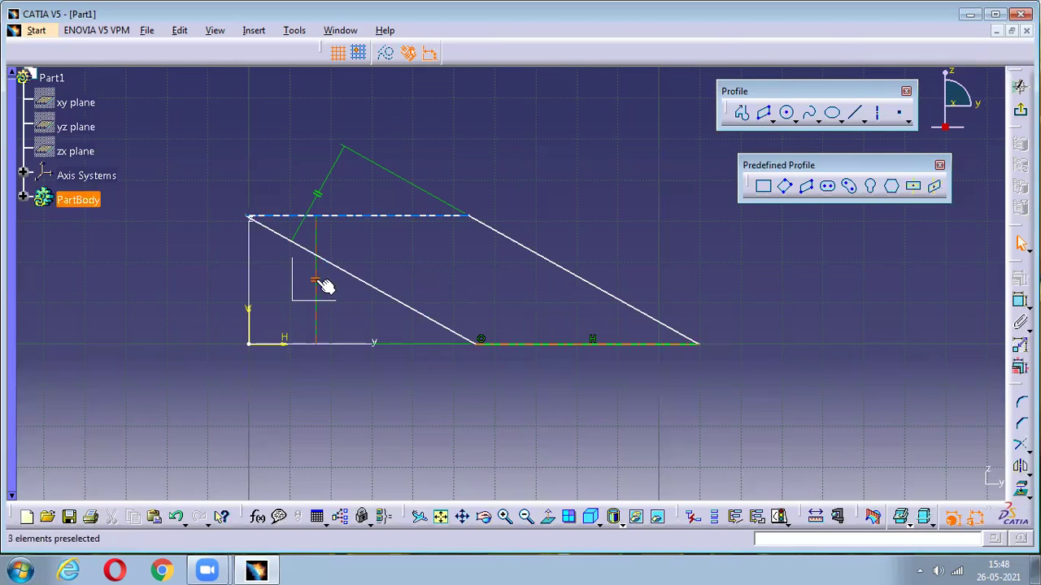
{"action": "key", "text": "ctrl+z"}
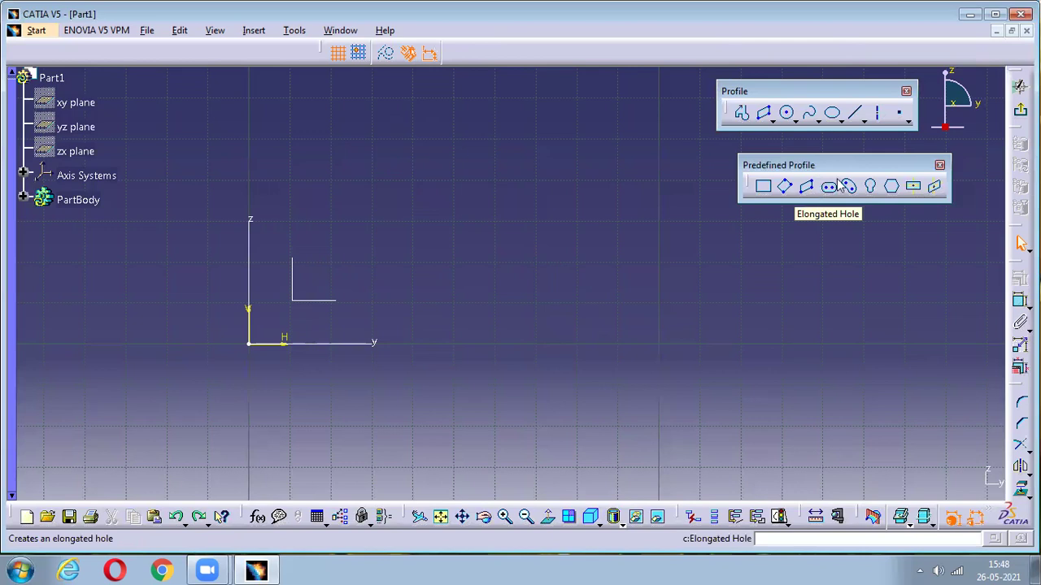
- Try the Elongated Hole tool by drawing a horizontal slot with a radius of about 8.8 mm above the horizontal axis, and delete it
{"action": "left_click", "coordinate": [829, 187]}
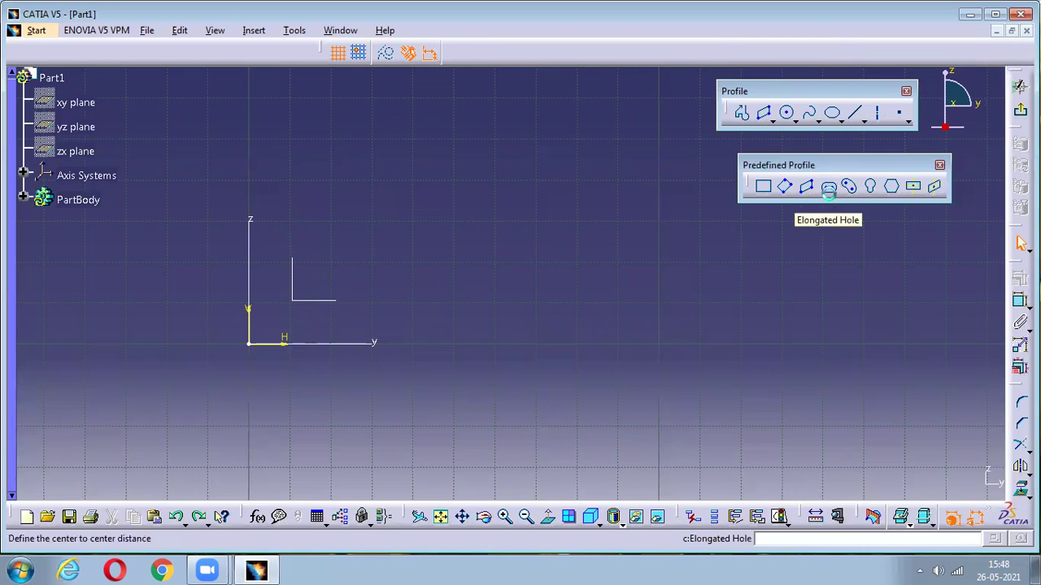
{"action": "left_click", "coordinate": [510, 286]}
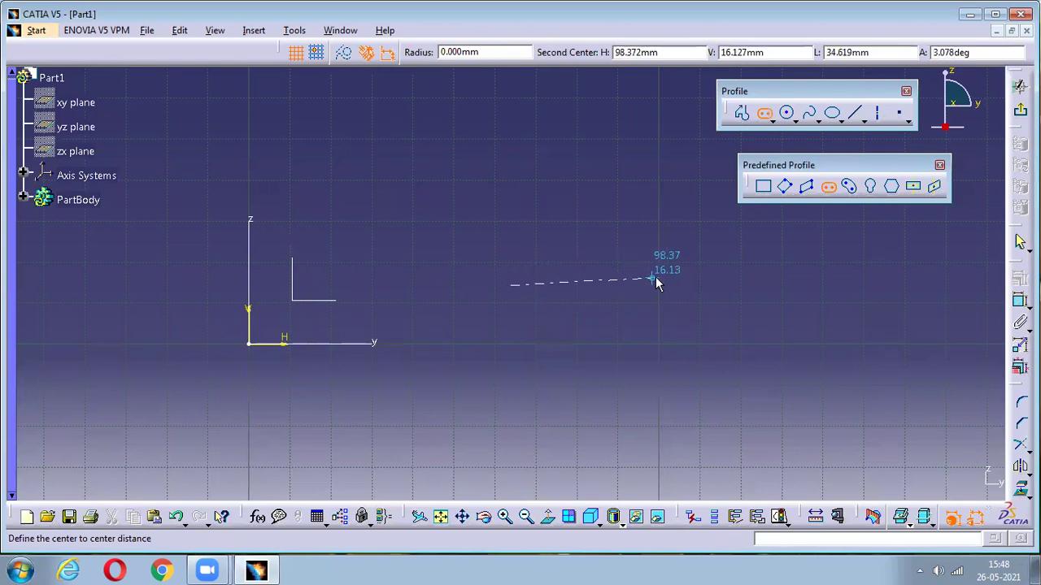
{"action": "left_click", "coordinate": [699, 286]}
{"action": "left_click", "coordinate": [713, 319]}
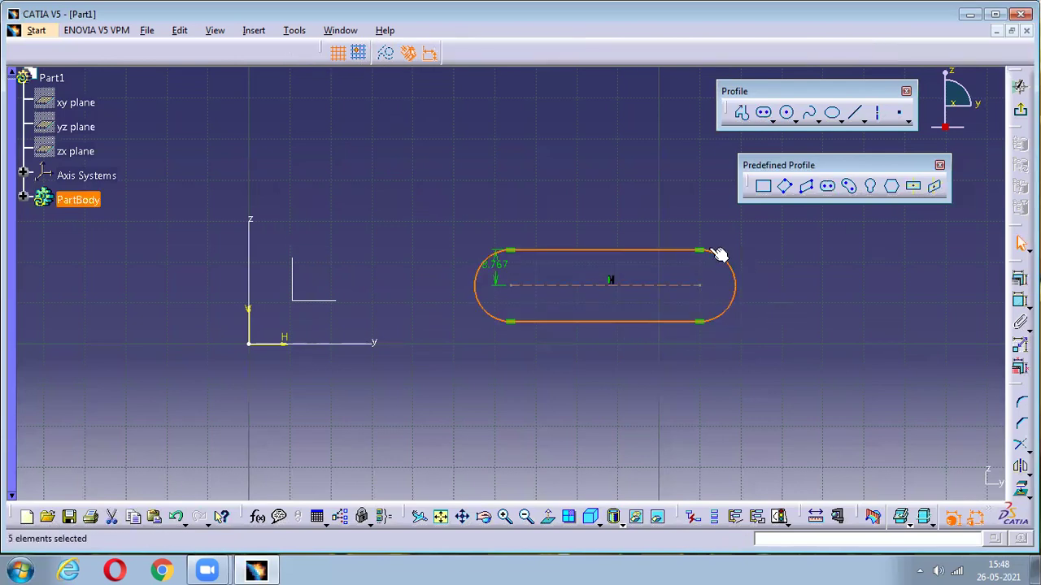
{"action": "left_click", "coordinate": [600, 362]}
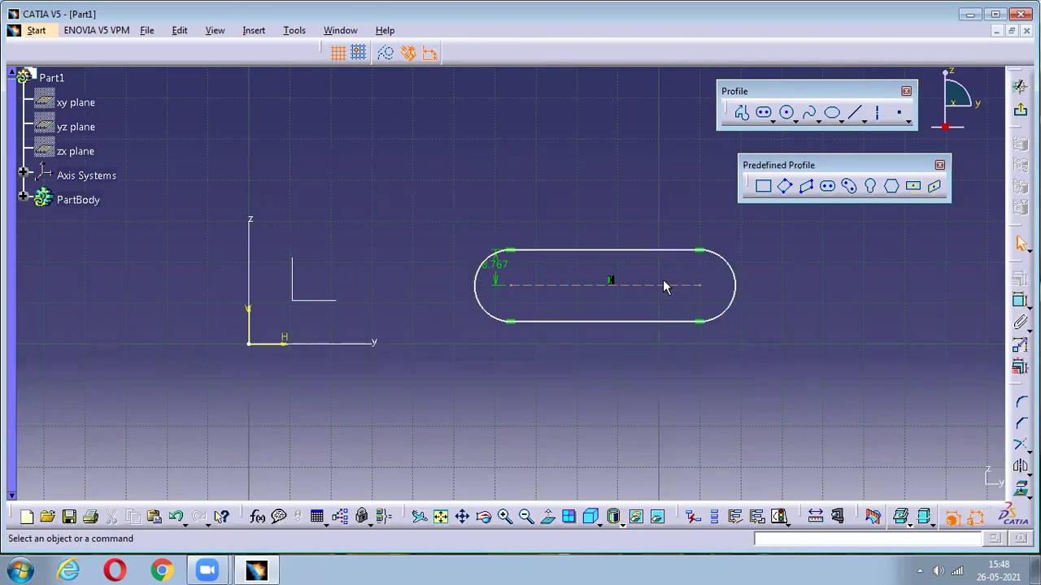
{"action": "left_click", "coordinate": [574, 295]}
{"action": "key", "text": "Delete"}
- Try the Cylindrical Elongated Hole tool with its arc centred on the origin, arc radius about 73 mm and end radius about 20 mm, and undo it
{"action": "mouse_move", "coordinate": [341, 352]}
{"action": "middle_mouse_down"}
{"action": "mouse_move", "coordinate": [448, 288]}
{"action": "mouse_move", "coordinate": [494, 303]}
{"action": "middle_mouse_up"}
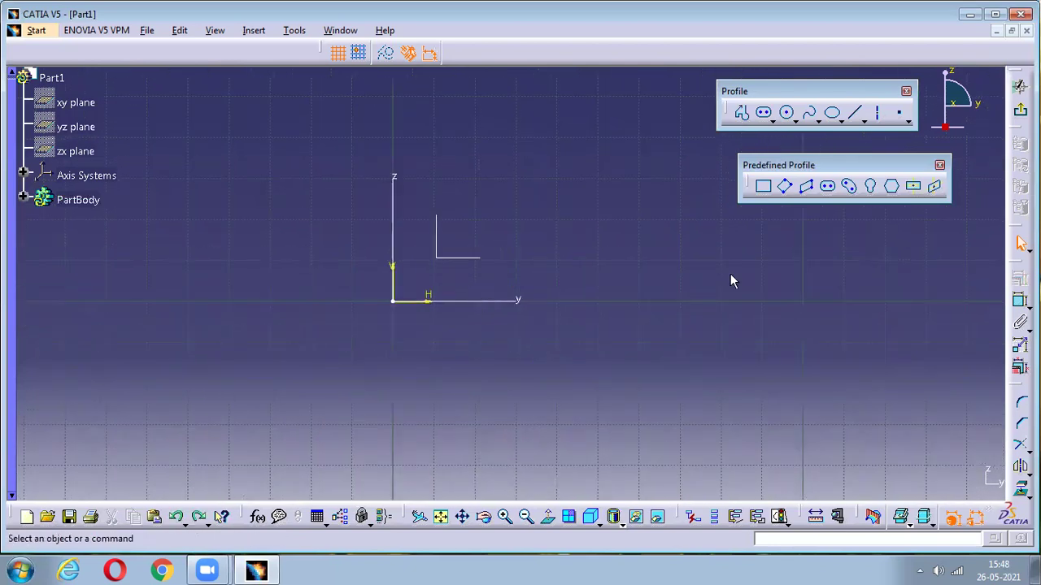
{"action": "left_click", "coordinate": [850, 189]}
{"action": "mouse_move", "coordinate": [518, 299]}
{"action": "middle_mouse_down"}
{"action": "mouse_move", "coordinate": [581, 225]}
{"action": "mouse_move", "coordinate": [588, 268]}
{"action": "mouse_move", "coordinate": [526, 403]}
{"action": "mouse_move", "coordinate": [529, 354]}
{"action": "middle_mouse_up"}
{"action": "left_click", "coordinate": [580, 233]}
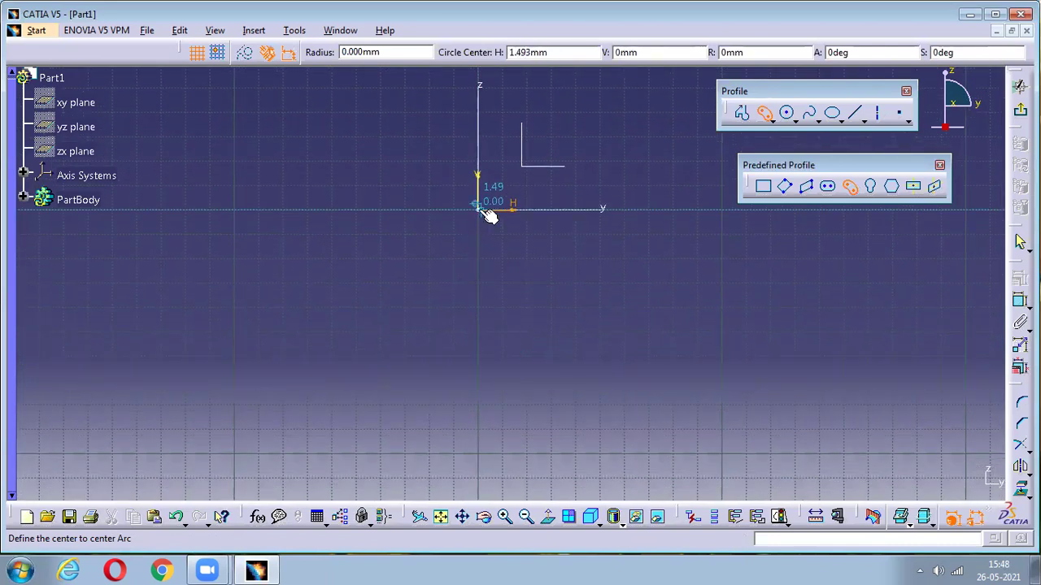
{"action": "left_click", "coordinate": [478, 210]}
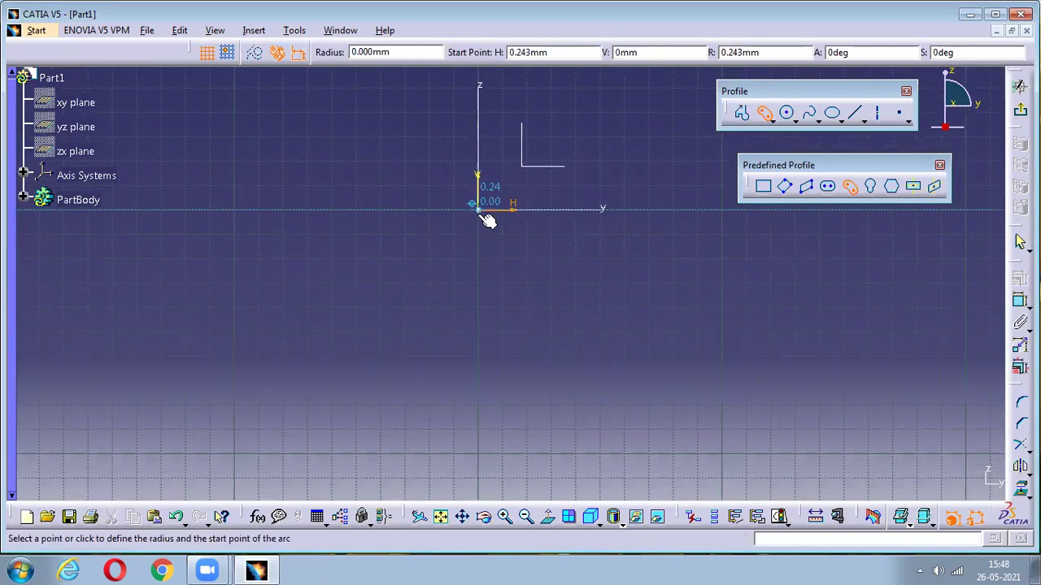
{"action": "left_click", "coordinate": [372, 360]}
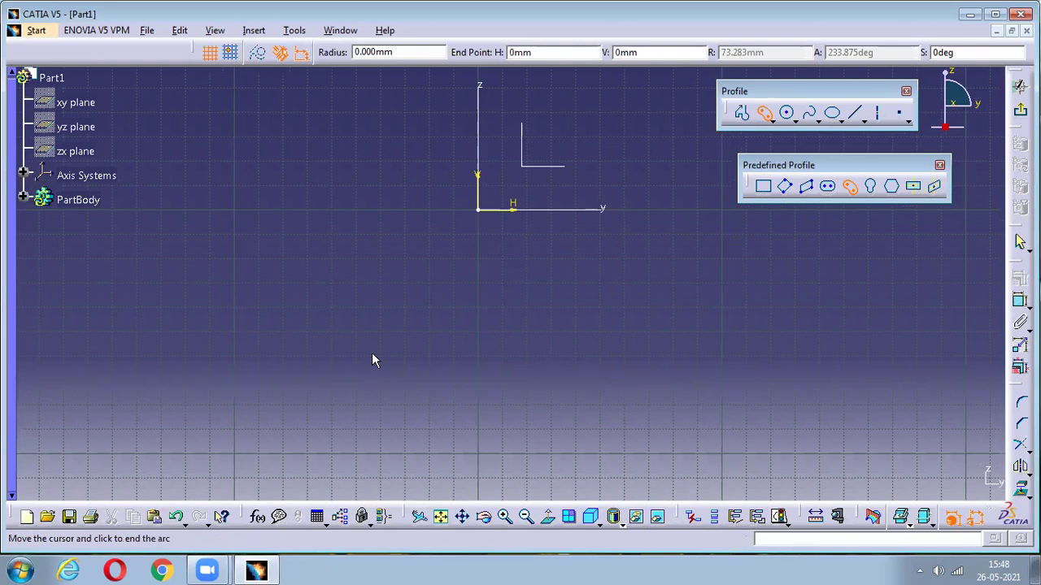
{"action": "left_click", "coordinate": [600, 344]}
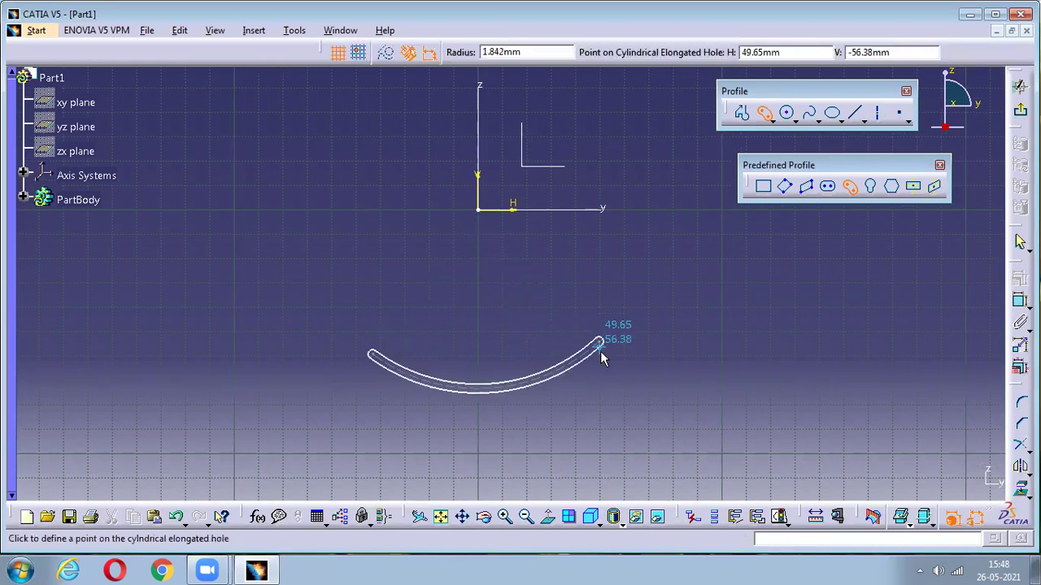
{"action": "left_click", "coordinate": [611, 399]}
{"action": "left_click", "coordinate": [473, 285]}
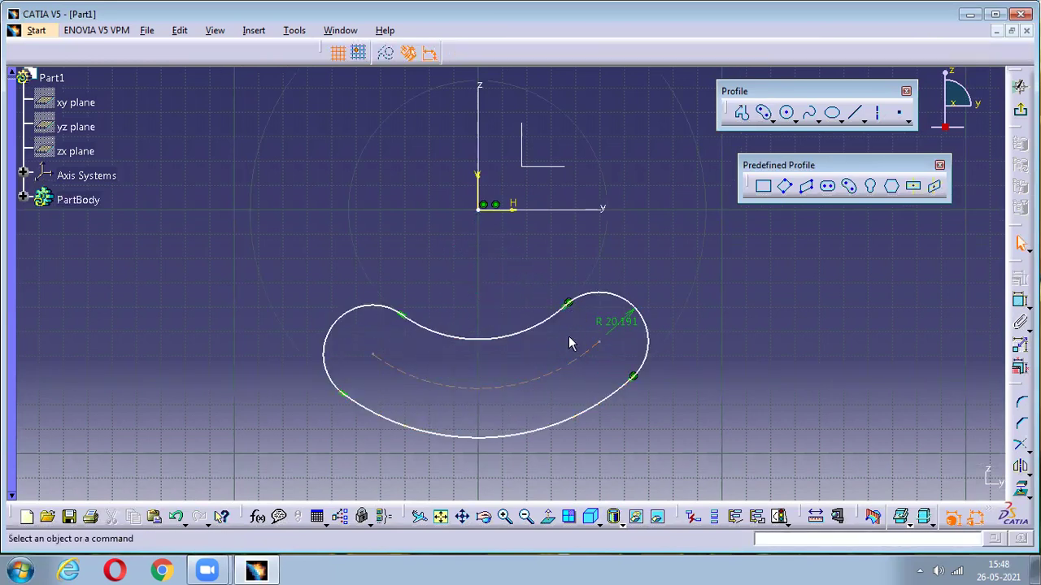
{"action": "key", "text": "ctrl+z"}
{"action": "key", "text": "ctrl+z"}
- Try the Keyhole Profile tool with a vertical keyhole about 24 mm between centres and a large radius of about 14 mm, and undo it
{"action": "left_click", "coordinate": [868, 187]}
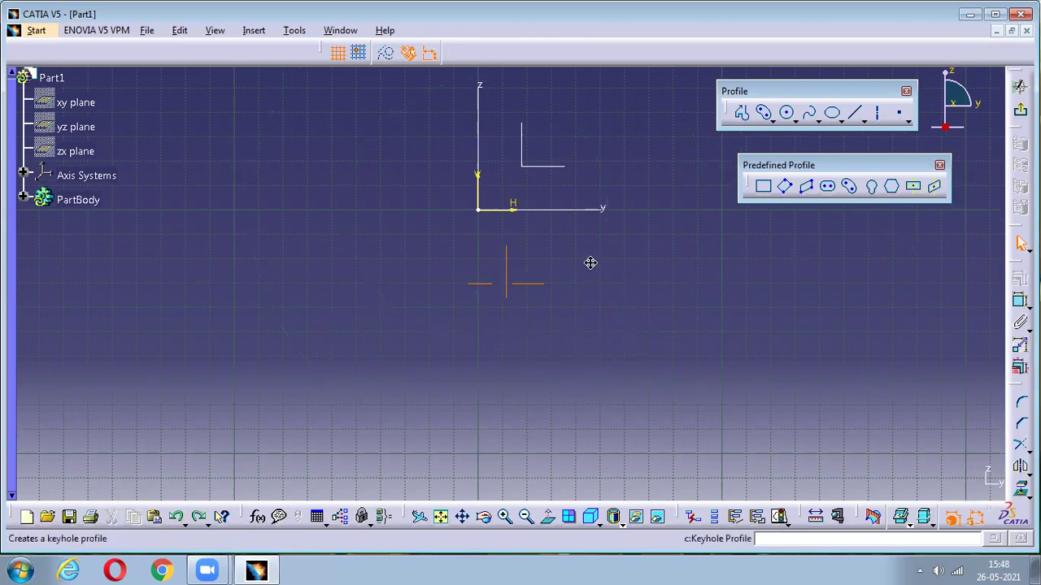
{"action": "middle_click_drag", "start_coordinate": [590, 262], "coordinate": [542, 336]}
{"action": "left_click", "coordinate": [868, 193]}
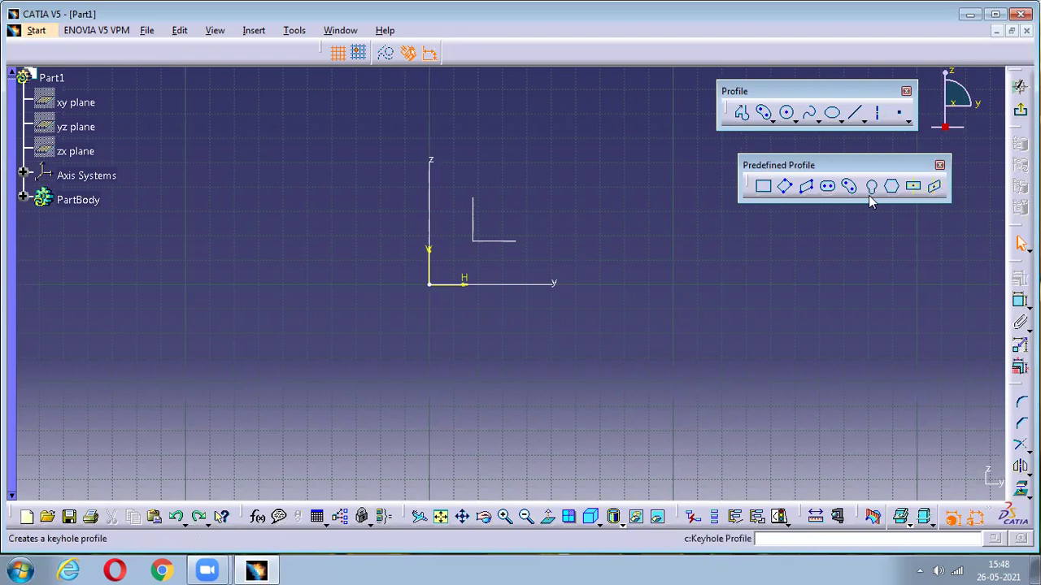
{"action": "left_click", "coordinate": [870, 194]}
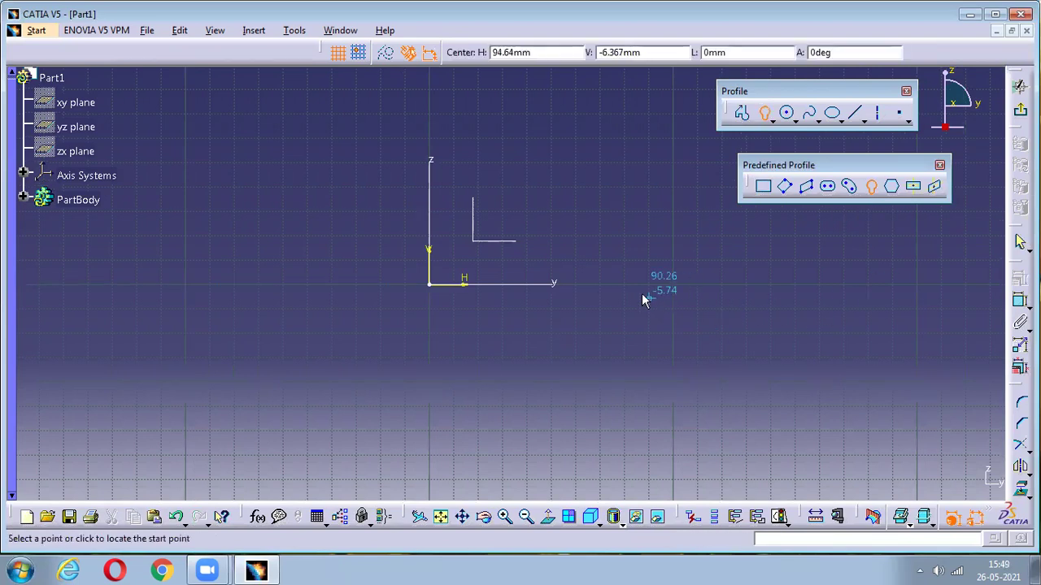
{"action": "left_click", "coordinate": [630, 228]}
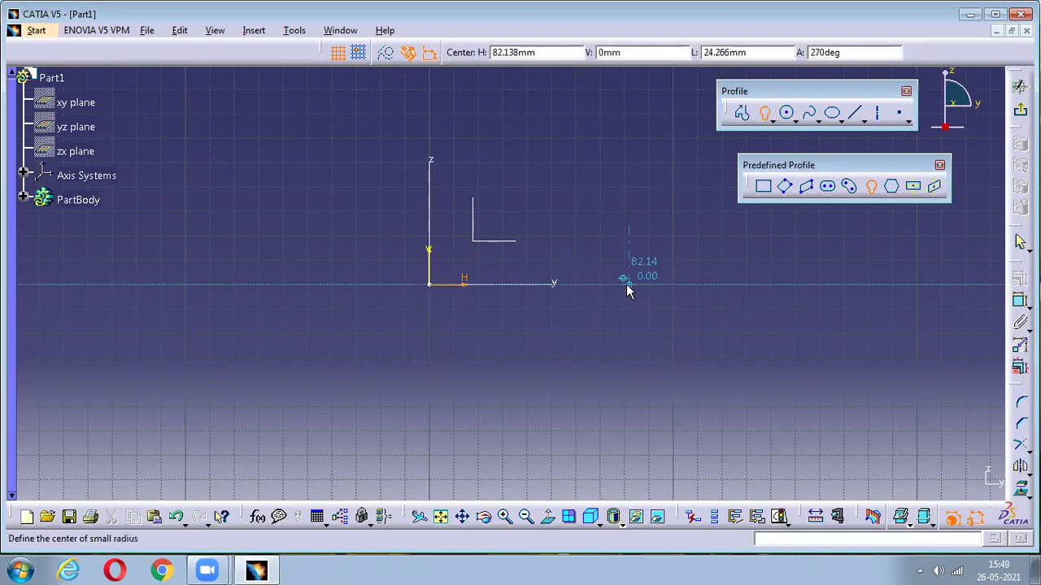
{"action": "left_click", "coordinate": [635, 280]}
{"action": "left_click", "coordinate": [644, 279]}
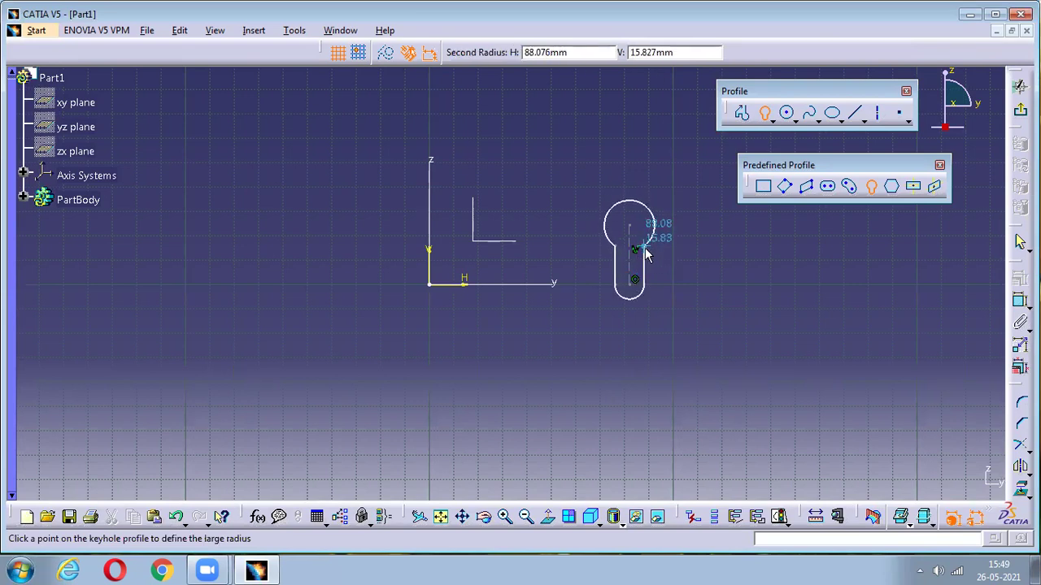
{"action": "left_click", "coordinate": [647, 259]}
{"action": "mouse_move", "coordinate": [632, 290]}
{"action": "middle_mouse_down"}
{"action": "mouse_move", "coordinate": [655, 434]}
{"action": "mouse_move", "coordinate": [726, 308]}
{"action": "mouse_move", "coordinate": [643, 351]}
{"action": "mouse_move", "coordinate": [466, 400]}
{"action": "middle_mouse_up"}
{"action": "middle_click_drag", "start_coordinate": [662, 229], "coordinate": [609, 271]}
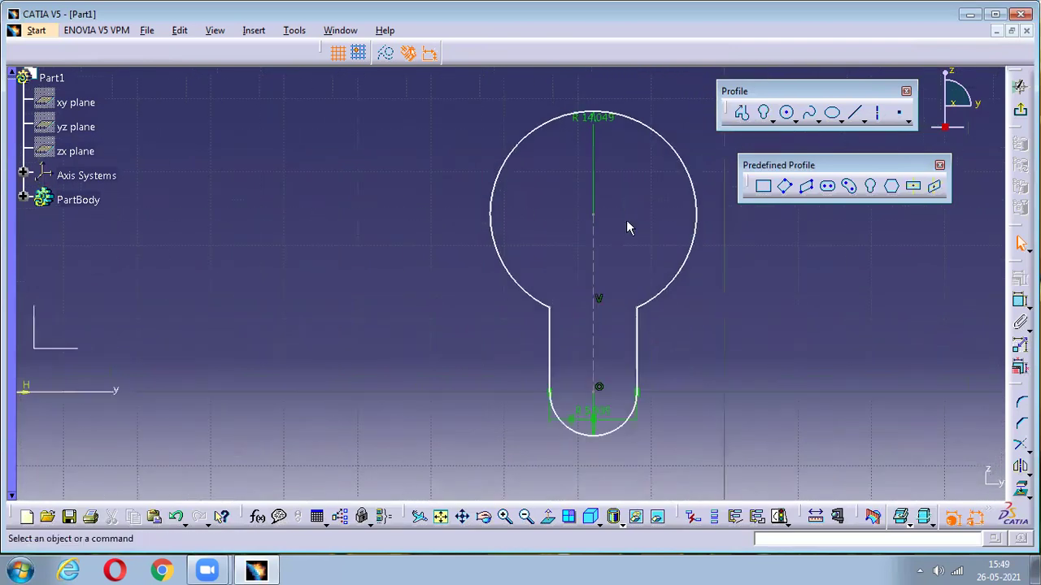
{"action": "key", "text": "ctrl+z"}
{"action": "key", "text": "ctrl+z"}
- Try the Hexagon tool by drawing a tilted hexagon centred on the origin, and delete it
{"action": "middle_click_drag", "start_coordinate": [501, 193], "coordinate": [569, 277]}
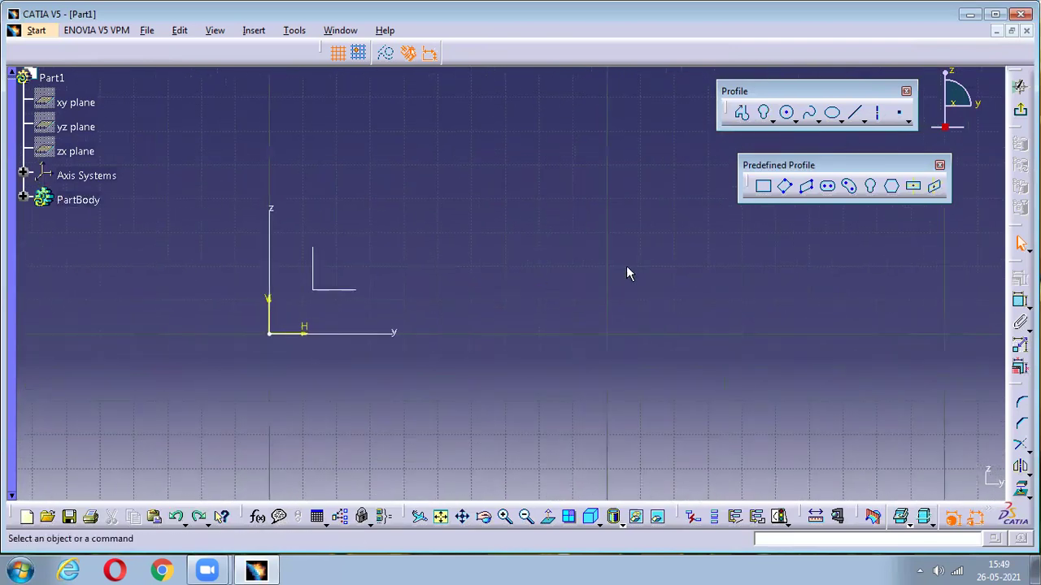
{"action": "left_click", "coordinate": [892, 187]}
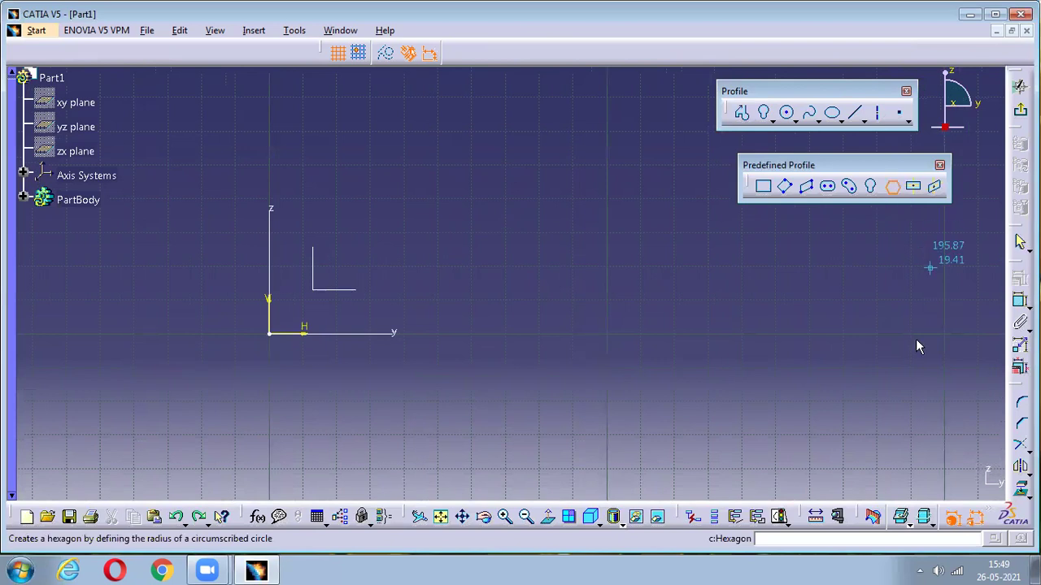
{"action": "left_click", "coordinate": [272, 333]}
{"action": "left_click", "coordinate": [411, 427]}
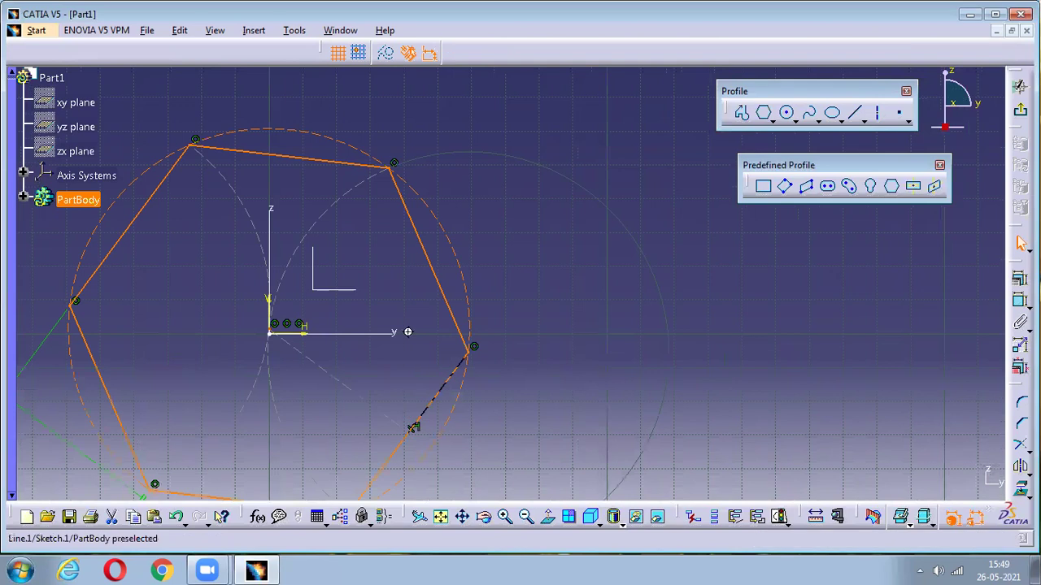
{"action": "middle_click_drag", "start_coordinate": [407, 331], "coordinate": [409, 345], "text": "ctrl"}
{"action": "key", "text": "Delete"}
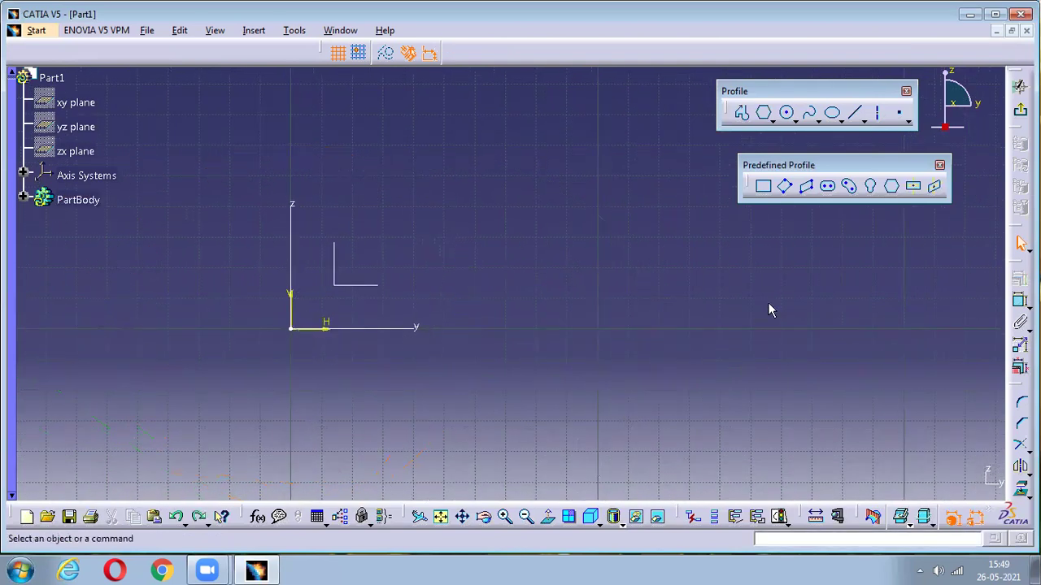
- Try the Centered Rectangle tool by drawing a rectangle around the origin, and delete it
{"action": "left_click", "coordinate": [912, 189]}
{"action": "left_click", "coordinate": [291, 328]}
{"action": "left_click", "coordinate": [423, 445]}
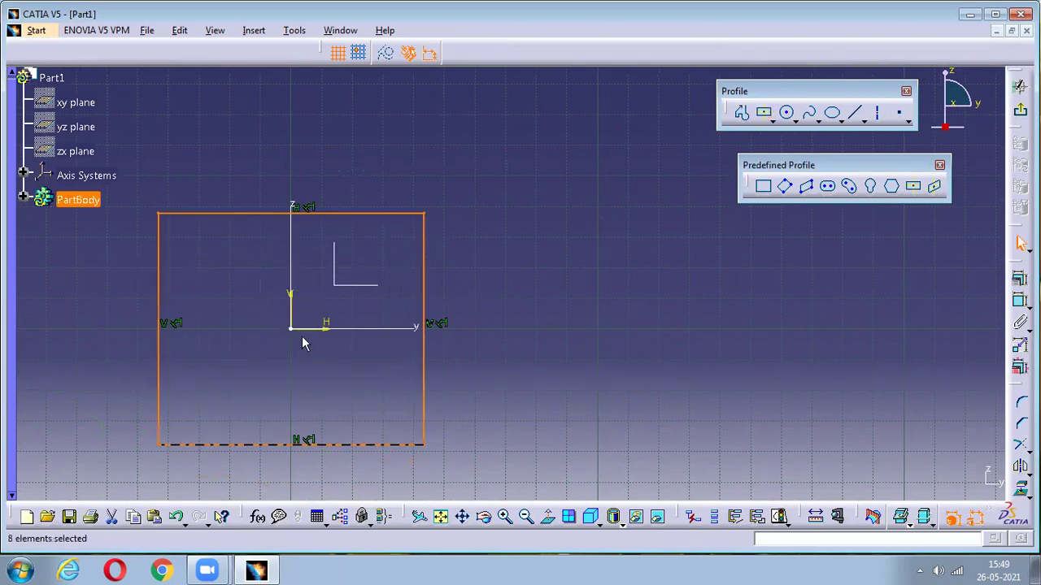
{"action": "mouse_move", "coordinate": [488, 295]}
{"action": "middle_mouse_down"}
{"action": "mouse_move", "coordinate": [476, 274]}
{"action": "mouse_move", "coordinate": [425, 379]}
{"action": "middle_mouse_up"}
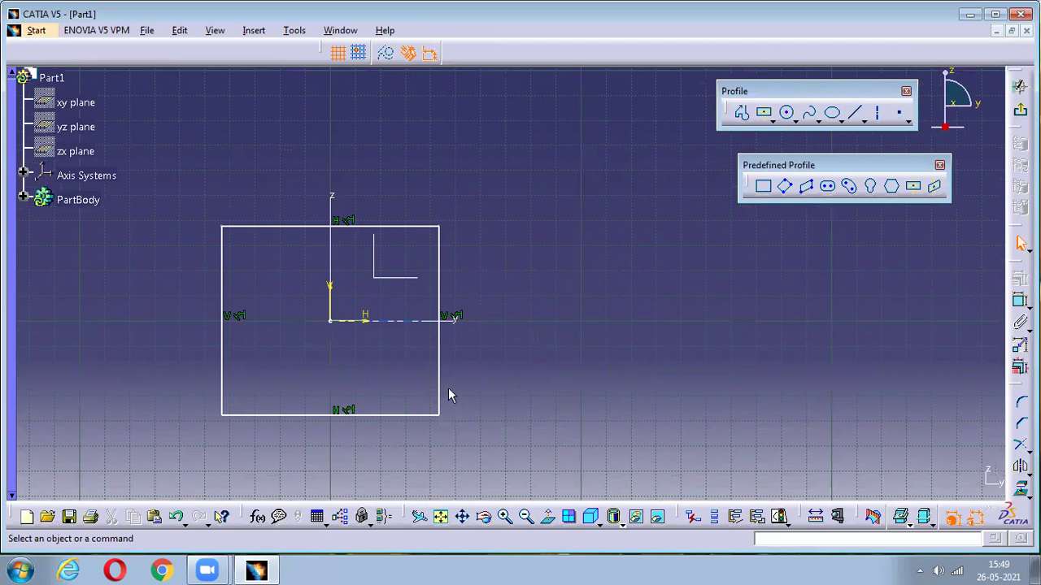
{"action": "mouse_move", "coordinate": [446, 377]}
{"action": "left_mouse_down"}
{"action": "mouse_move", "coordinate": [491, 379]}
{"action": "mouse_move", "coordinate": [482, 401]}
{"action": "mouse_move", "coordinate": [442, 411]}
{"action": "mouse_move", "coordinate": [404, 390]}
{"action": "mouse_move", "coordinate": [407, 366]}
{"action": "mouse_move", "coordinate": [428, 372]}
{"action": "left_mouse_up"}
{"action": "key", "text": "ctrl+a"}
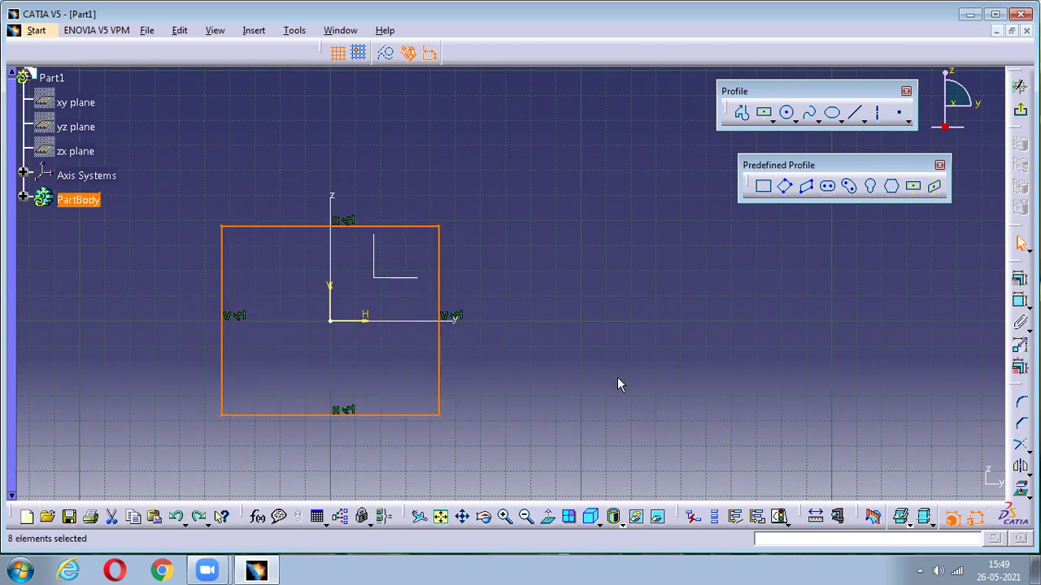
{"action": "key", "text": "Delete"}
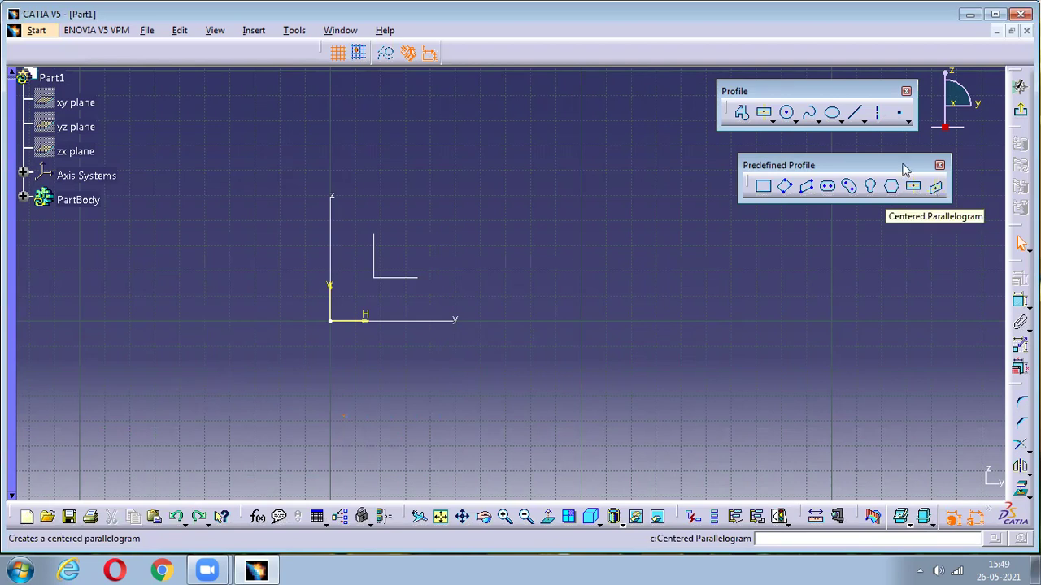
- Draw two slanted lines that cross each other beyond the end of the y axis, and leave the Line tool
{"action": "left_click", "coordinate": [857, 118]}
{"action": "left_click", "coordinate": [483, 186]}
{"action": "left_click", "coordinate": [671, 329]}
{"action": "left_click", "coordinate": [657, 160]}
{"action": "left_click", "coordinate": [476, 352]}
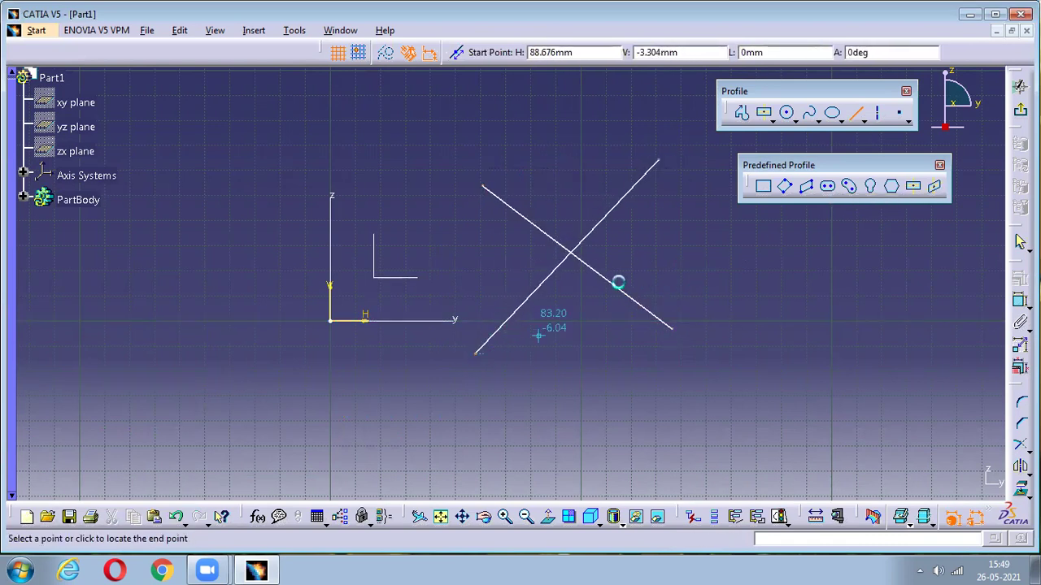
{"action": "right_click", "coordinate": [644, 252]}
{"action": "key", "text": "Escape"}
- Try the Centered Parallelogram tool using the two crossing lines as its centre lines, and undo the parallelogram and both lines
{"action": "left_click", "coordinate": [934, 186]}
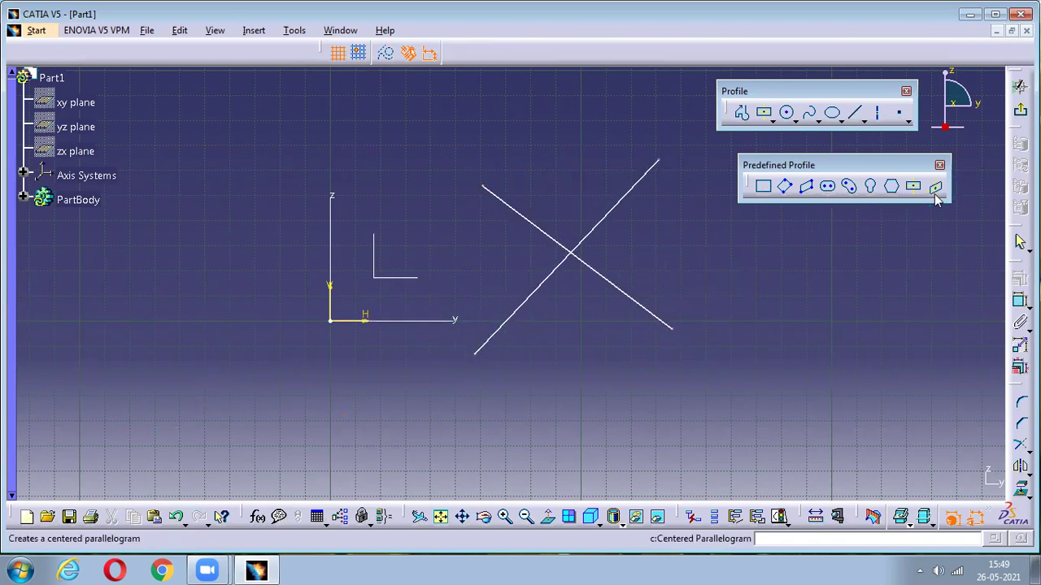
{"action": "left_click", "coordinate": [608, 281]}
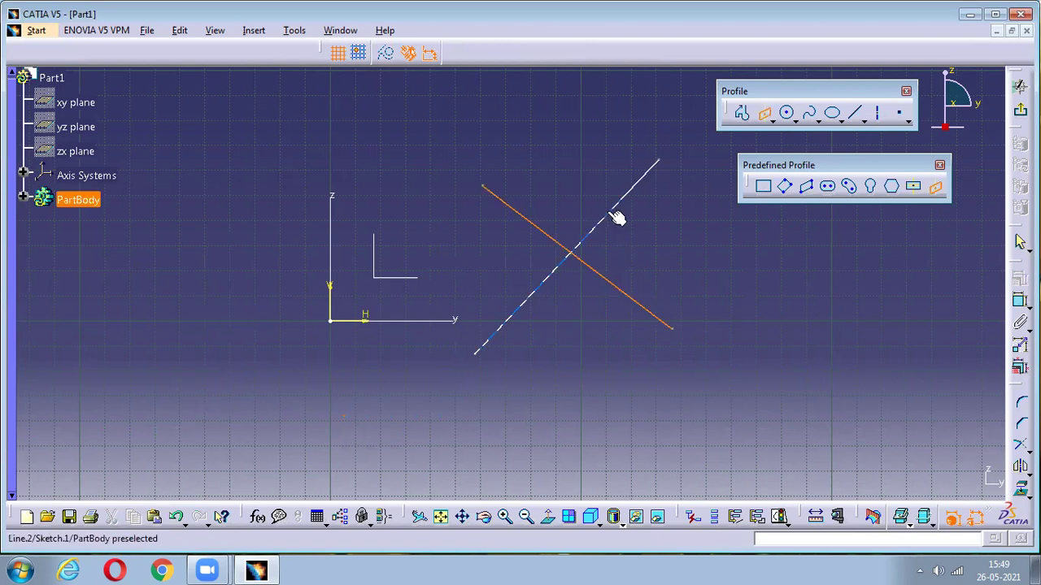
{"action": "left_click", "coordinate": [608, 226]}
{"action": "left_click", "coordinate": [641, 259]}
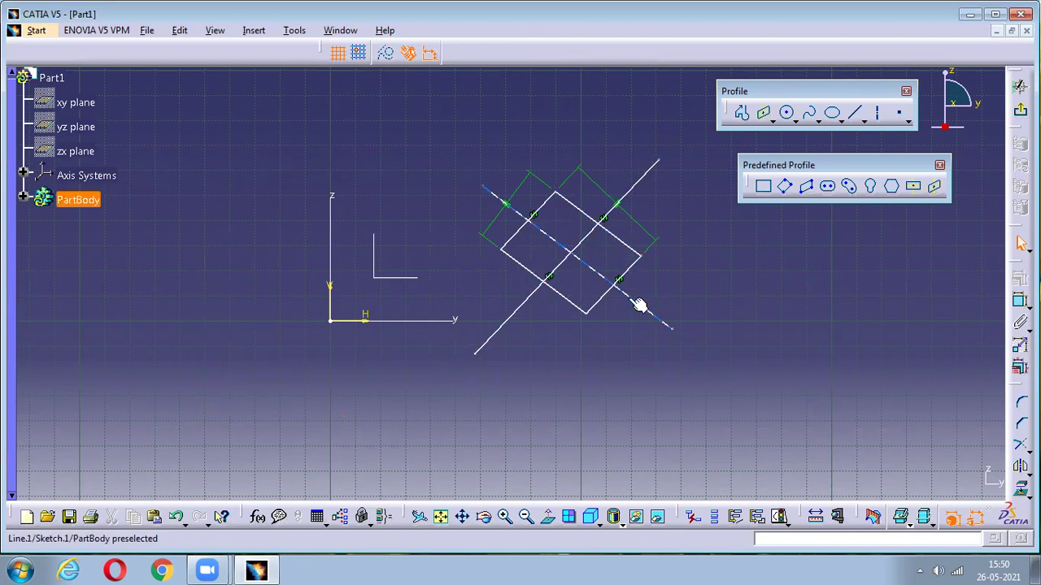
{"action": "key", "text": "ctrl+z"}
{"action": "key", "text": "ctrl+z"}
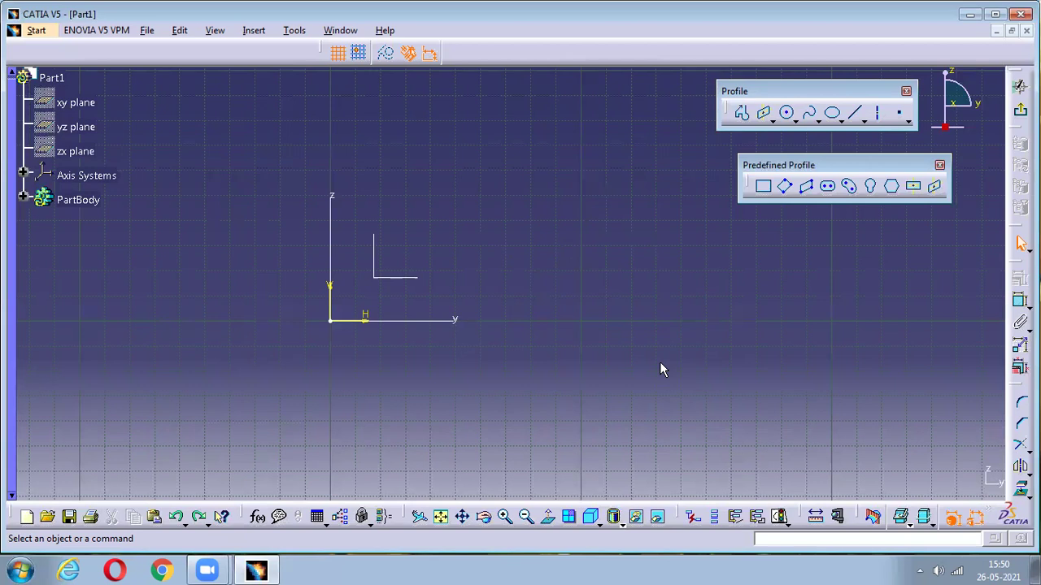
- Close the Predefined Profile toolbar and detach the Circle toolbar so that it floats below the Profile toolbar
{"action": "left_click", "coordinate": [939, 166]}
{"action": "left_click", "coordinate": [797, 122]}
{"action": "left_click_drag", "start_coordinate": [805, 132], "coordinate": [757, 244]}
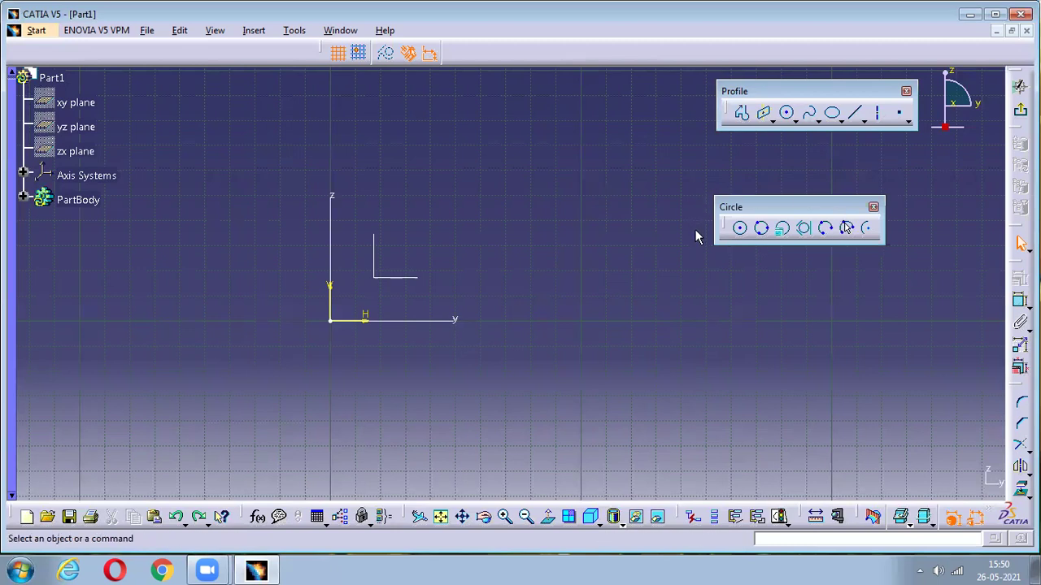
- Try the Circle tool by drawing a circle centred on the origin, and delete it
{"action": "left_click", "coordinate": [741, 230]}
{"action": "middle_click_drag", "start_coordinate": [366, 388], "coordinate": [451, 361]}
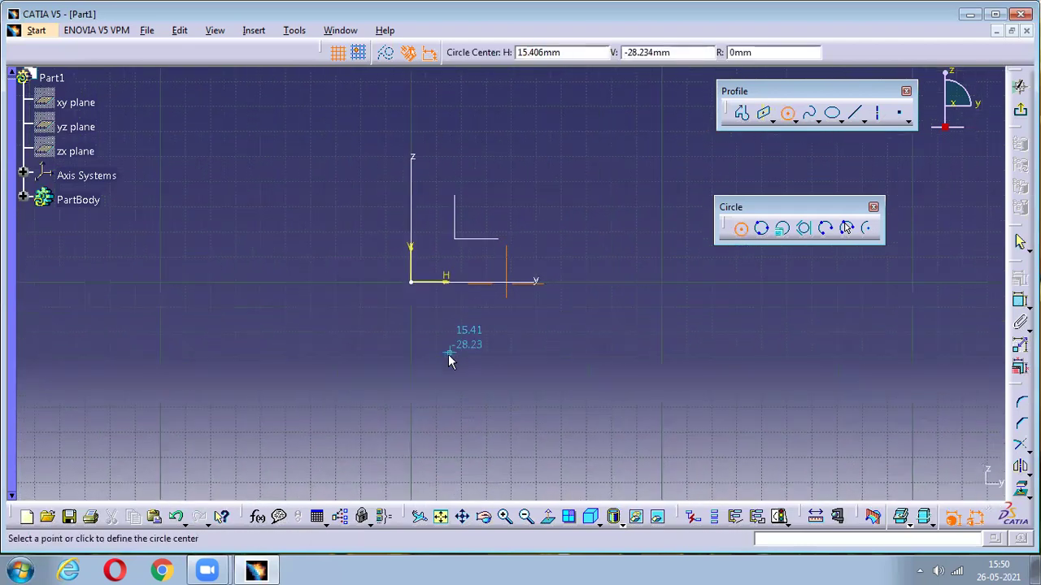
{"action": "left_click", "coordinate": [413, 282]}
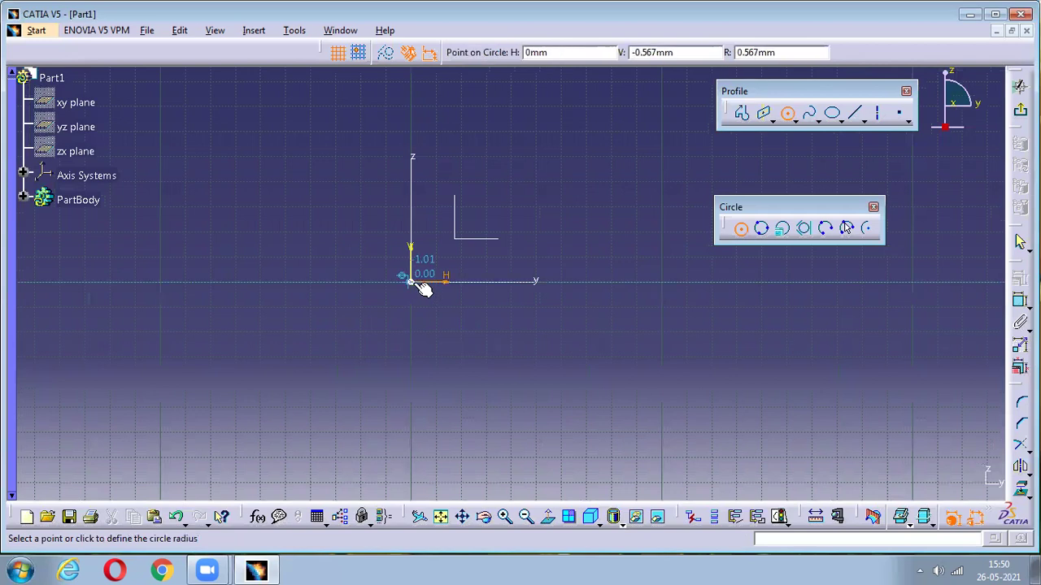
{"action": "left_click", "coordinate": [510, 413]}
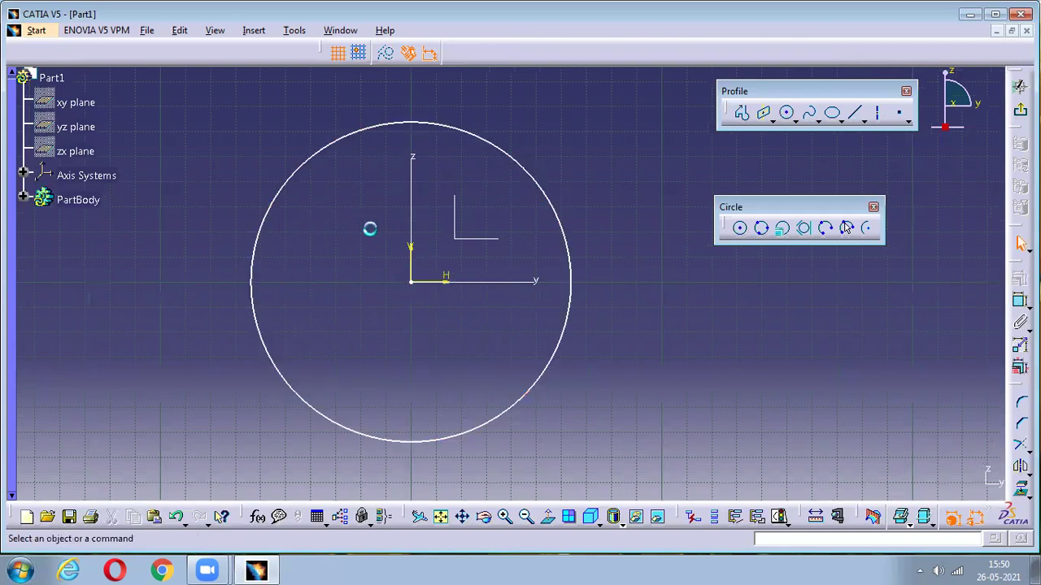
{"action": "middle_click_drag", "start_coordinate": [370, 232], "coordinate": [377, 265]}
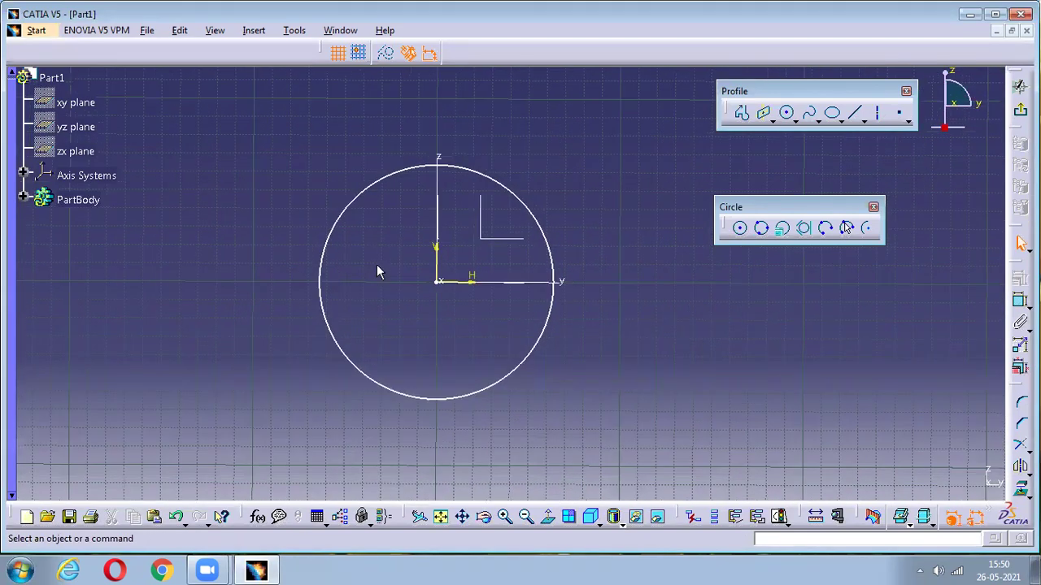
{"action": "key", "text": "Delete"}
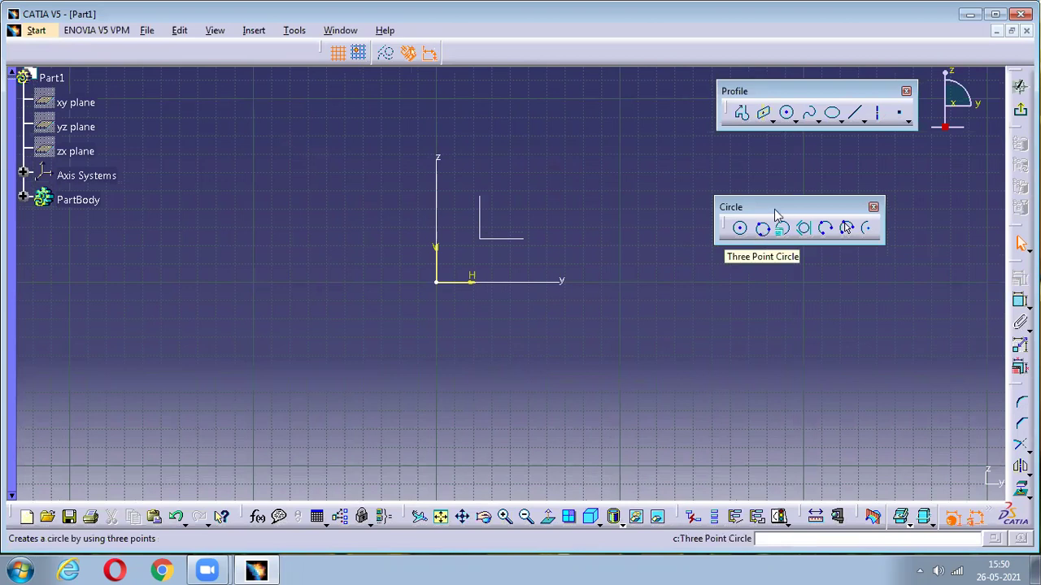
- Draw three separate slanted lines that point outward around the origin, and leave the Line tool
{"action": "left_click", "coordinate": [855, 114]}
{"action": "left_click", "coordinate": [437, 282]}
{"action": "left_click", "coordinate": [235, 189]}
{"action": "left_click", "coordinate": [310, 456]}
{"action": "left_click", "coordinate": [488, 255]}
{"action": "right_click", "coordinate": [581, 165]}
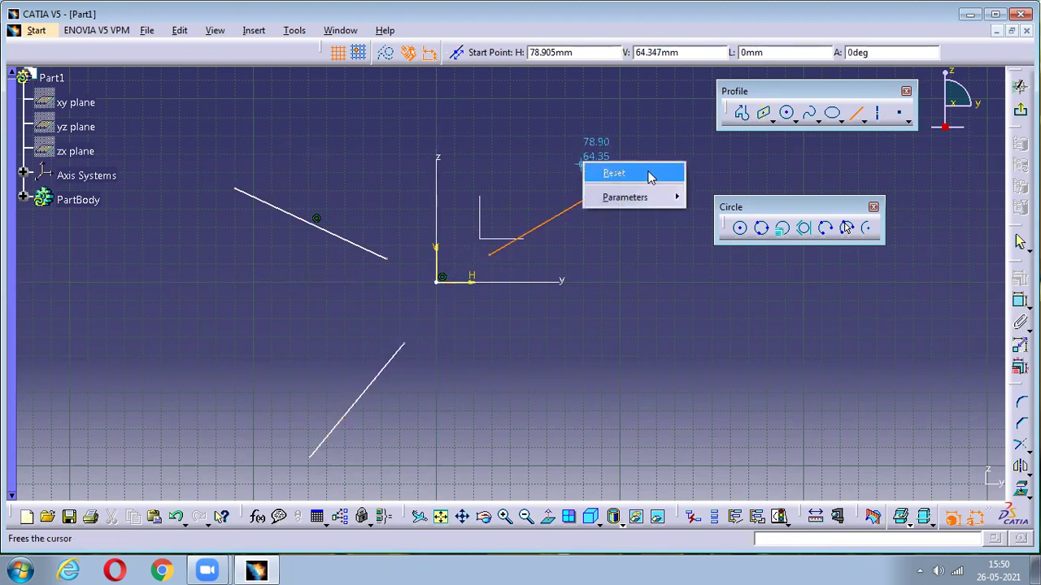
{"action": "left_click", "coordinate": [636, 215]}
{"action": "key", "text": "Escape"}
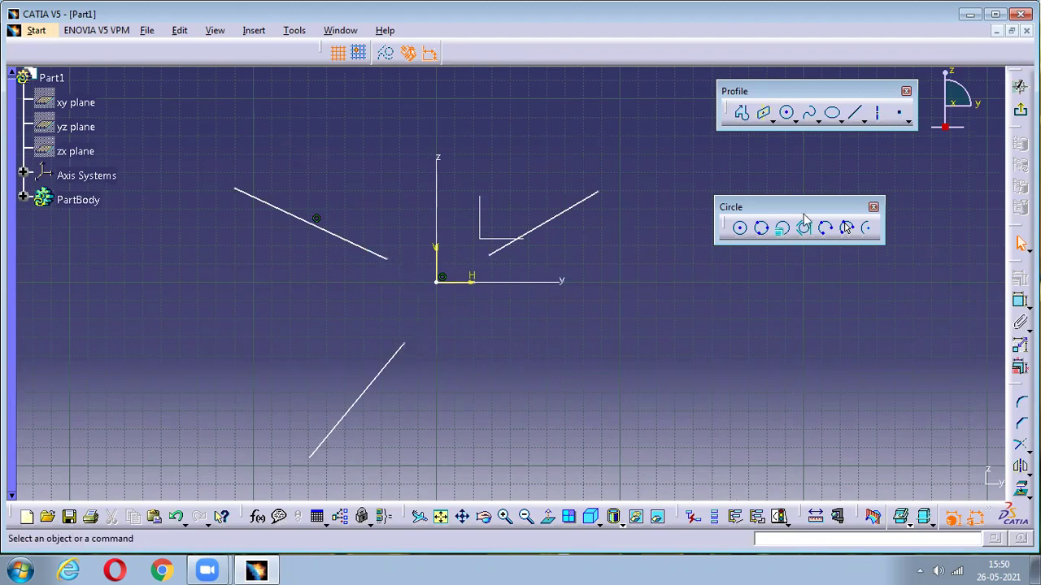
- Try the Three Point Circle tool through the inner ends of the three lines, and undo the circle and the lines
{"action": "left_click", "coordinate": [761, 231]}
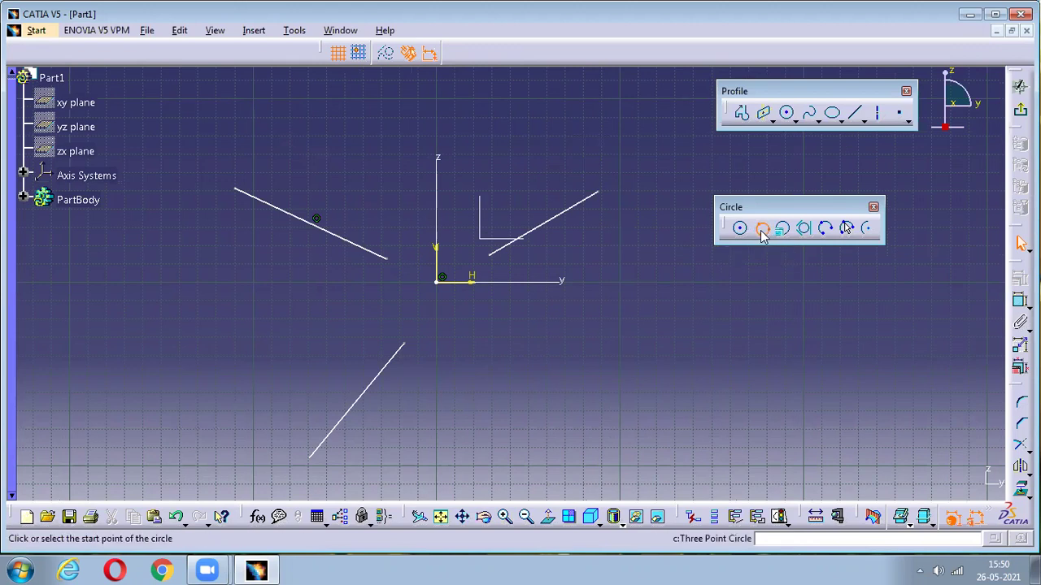
{"action": "left_click", "coordinate": [492, 259]}
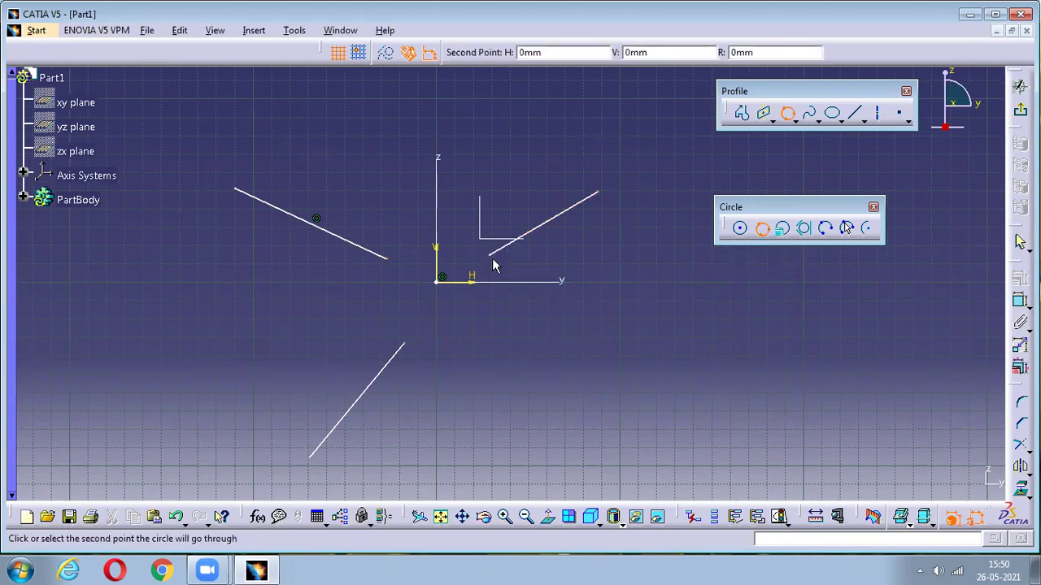
{"action": "left_click", "coordinate": [390, 259]}
{"action": "left_click", "coordinate": [406, 343]}
{"action": "left_click", "coordinate": [589, 352]}
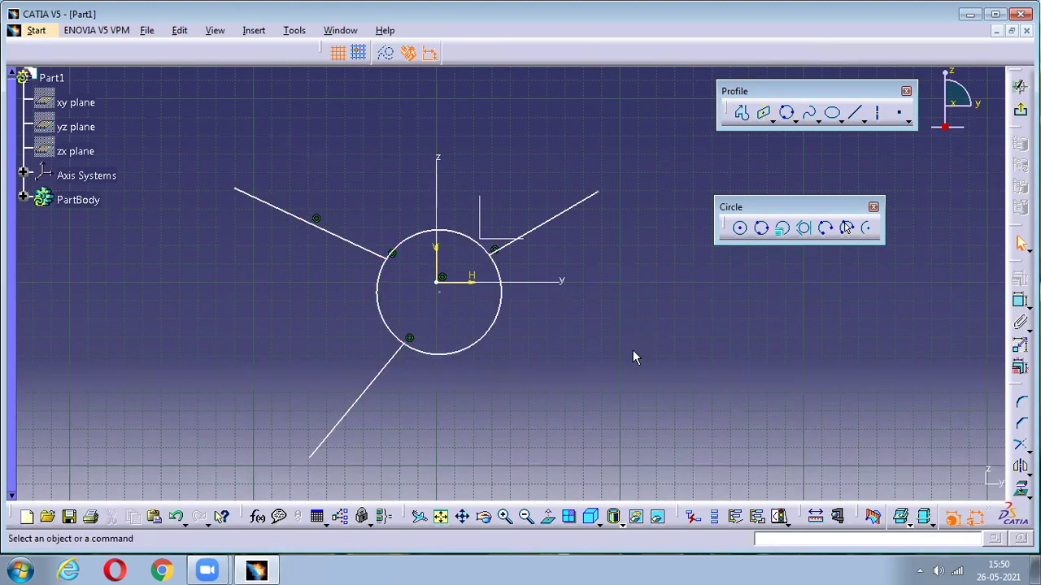
{"action": "key", "text": "ctrl+z"}
{"action": "key", "text": "ctrl+z"}
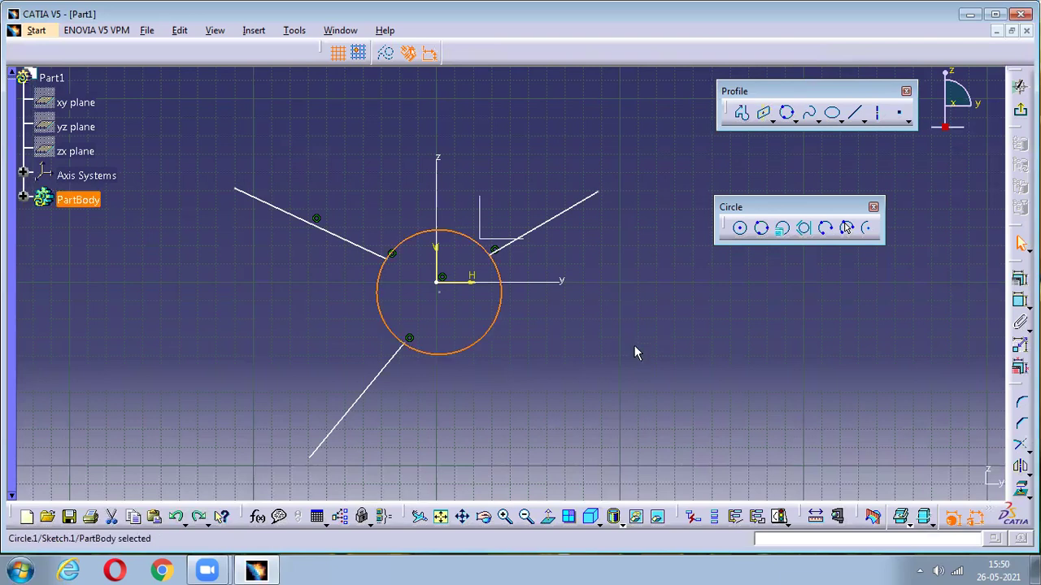
{"action": "key", "text": "ctrl+z"}
{"action": "key", "text": "ctrl+z"}
{"action": "key", "text": "ctrl+z"}
- Create a circle by coordinates with its centre at H 50 mm, V 50 mm and a radius of 10 mm
{"action": "left_click", "coordinate": [785, 231]}
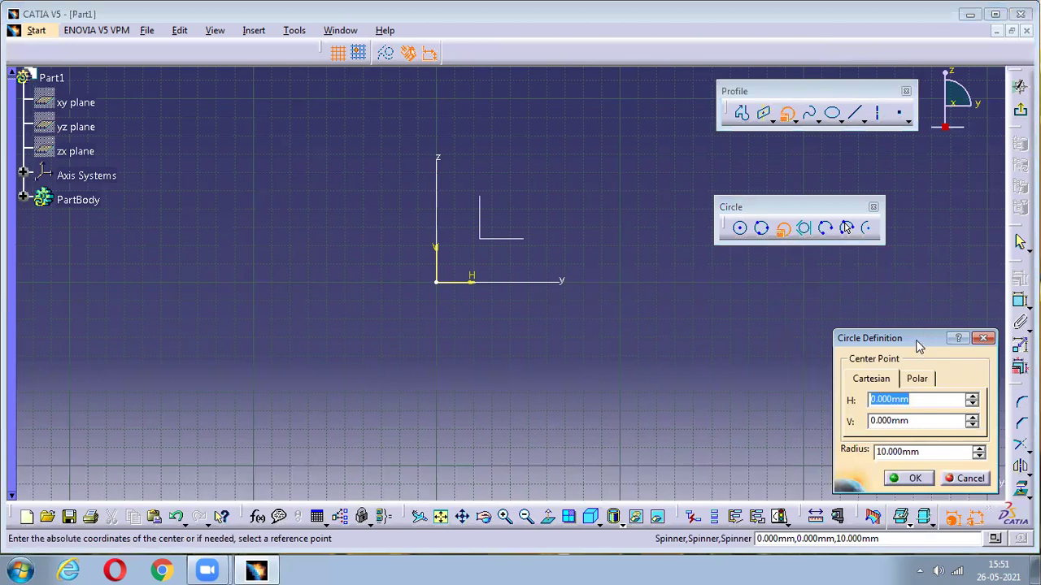
{"action": "left_click_drag", "start_coordinate": [919, 345], "coordinate": [317, 167]}
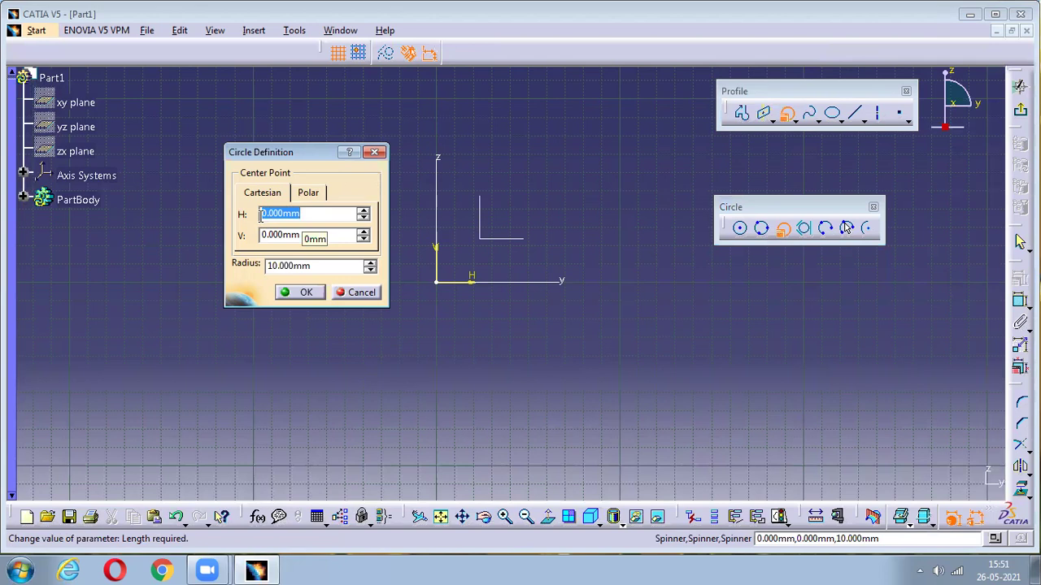
{"action": "type", "text": "50"}
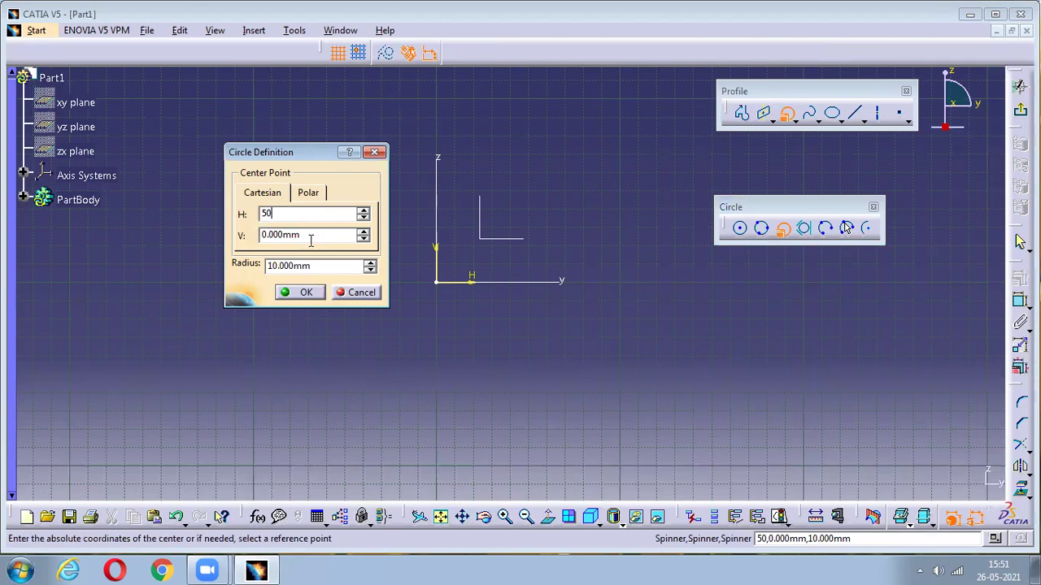
{"action": "key", "text": "Tab"}
{"action": "type", "text": "50"}
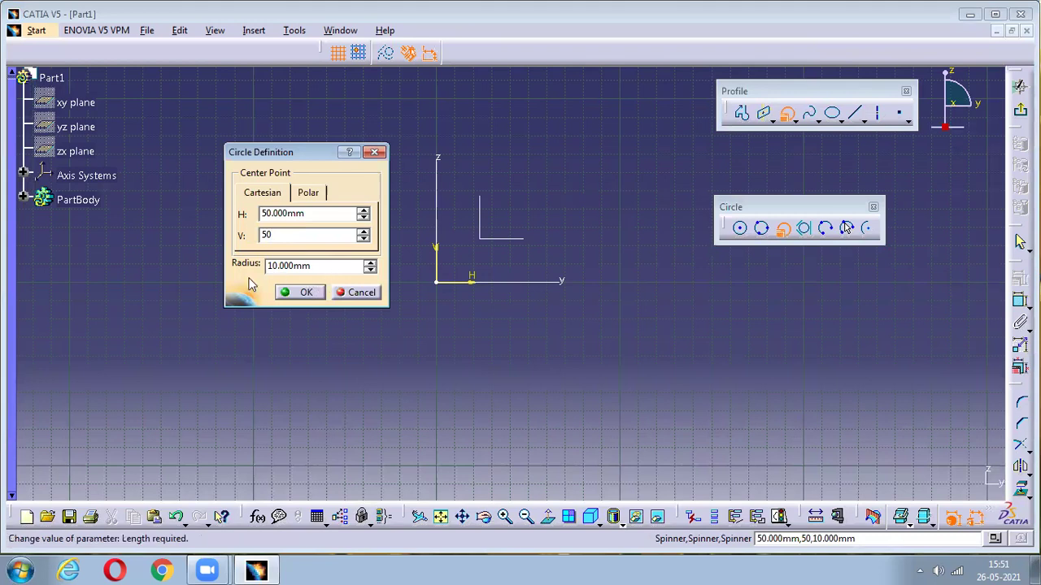
{"action": "left_click", "coordinate": [301, 294]}
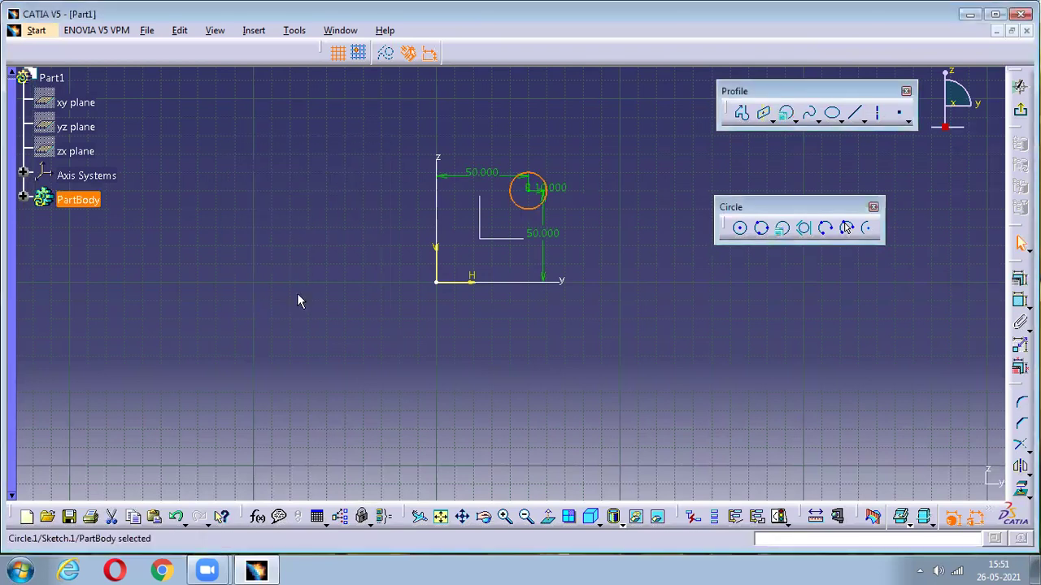
- Move the radius dimension text clear of the circle, and undo the circle with its dimensions
{"action": "left_click", "coordinate": [681, 252]}
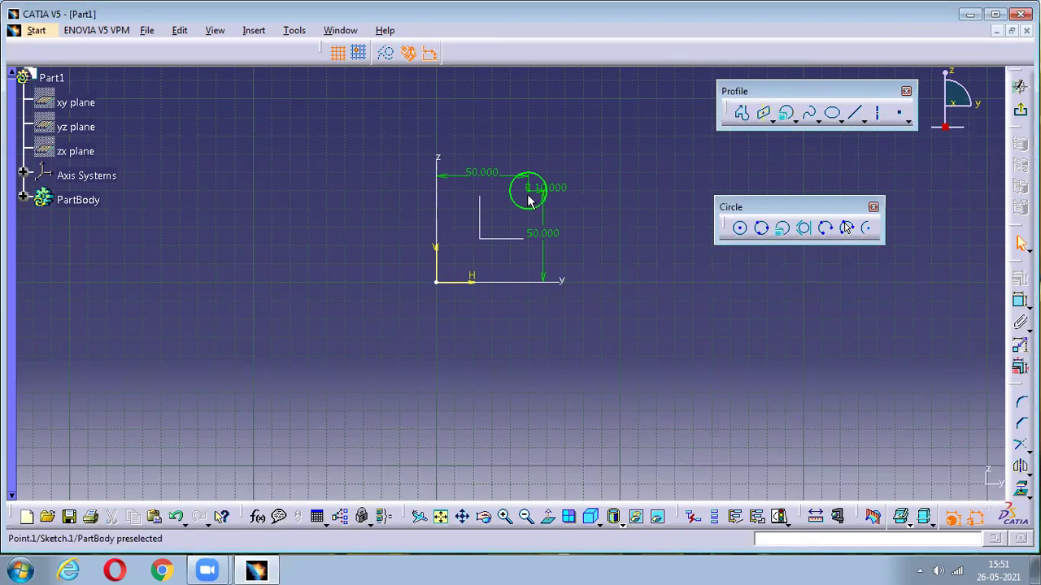
{"action": "left_click_drag", "start_coordinate": [555, 185], "coordinate": [585, 188]}
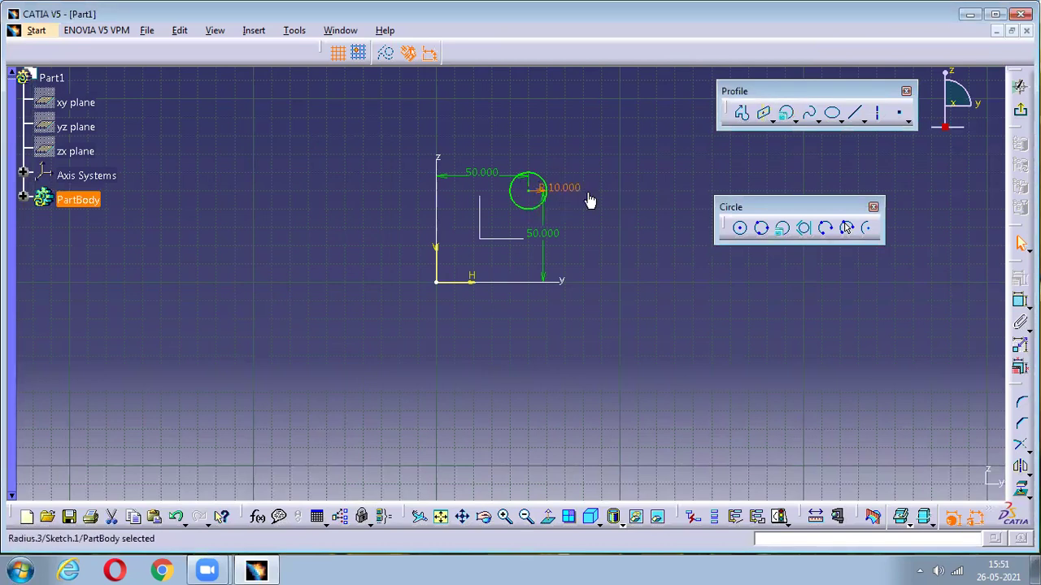
{"action": "left_click", "coordinate": [620, 244]}
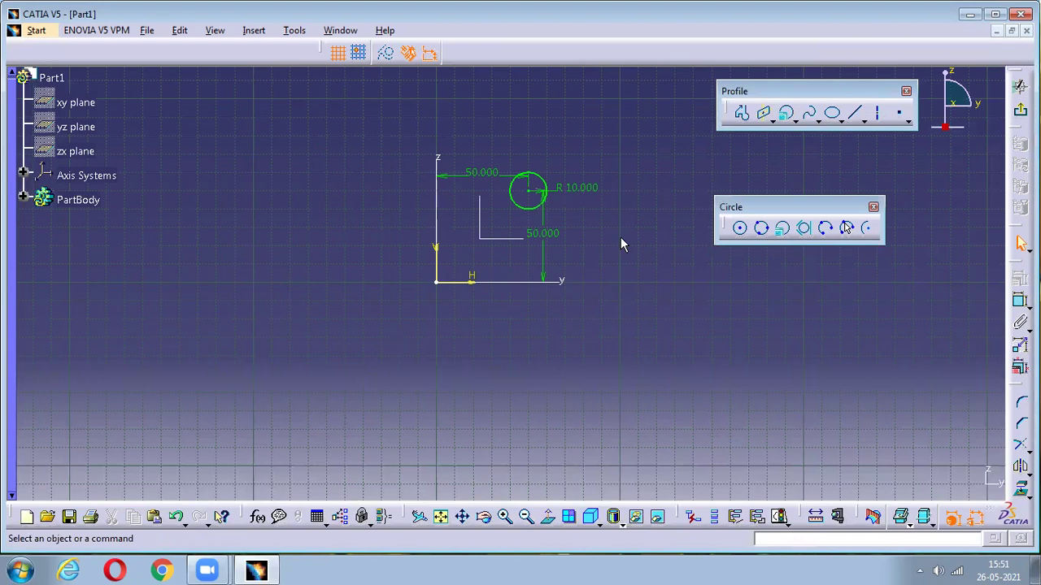
{"action": "key", "text": "ctrl+z"}
{"action": "key", "text": "ctrl+z"}
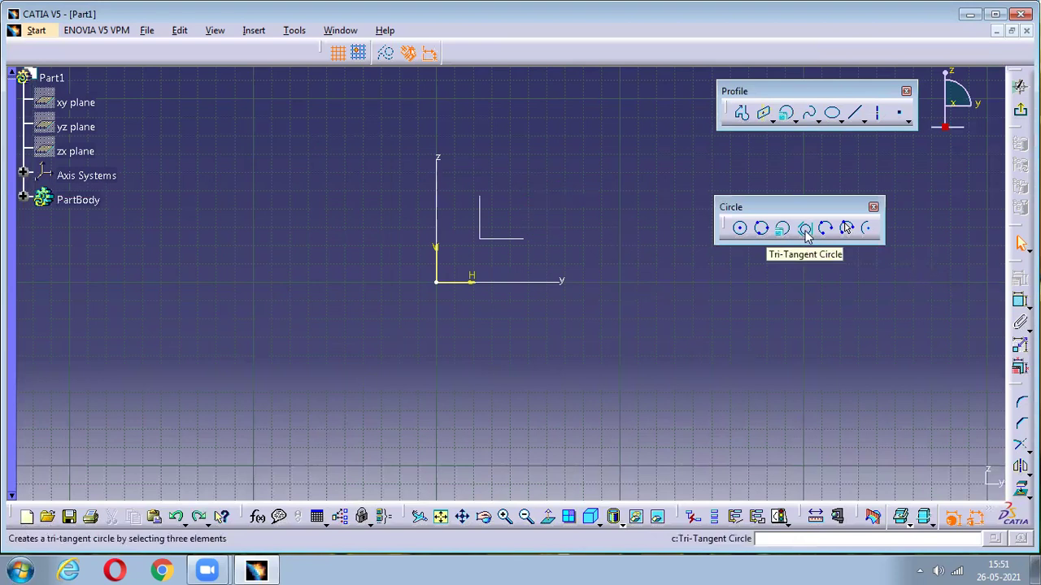
- Draw two lines sloping down on either side of the z axis and a third line crossing both, and leave the Line tool
{"action": "left_click", "coordinate": [854, 113]}
{"action": "left_click_drag", "start_coordinate": [270, 157], "coordinate": [401, 364]}
{"action": "left_click_drag", "start_coordinate": [441, 121], "coordinate": [588, 276]}
{"action": "mouse_move", "coordinate": [604, 194]}
{"action": "left_mouse_down"}
{"action": "mouse_move", "coordinate": [116, 365]}
{"action": "mouse_move", "coordinate": [259, 360]}
{"action": "left_mouse_up"}
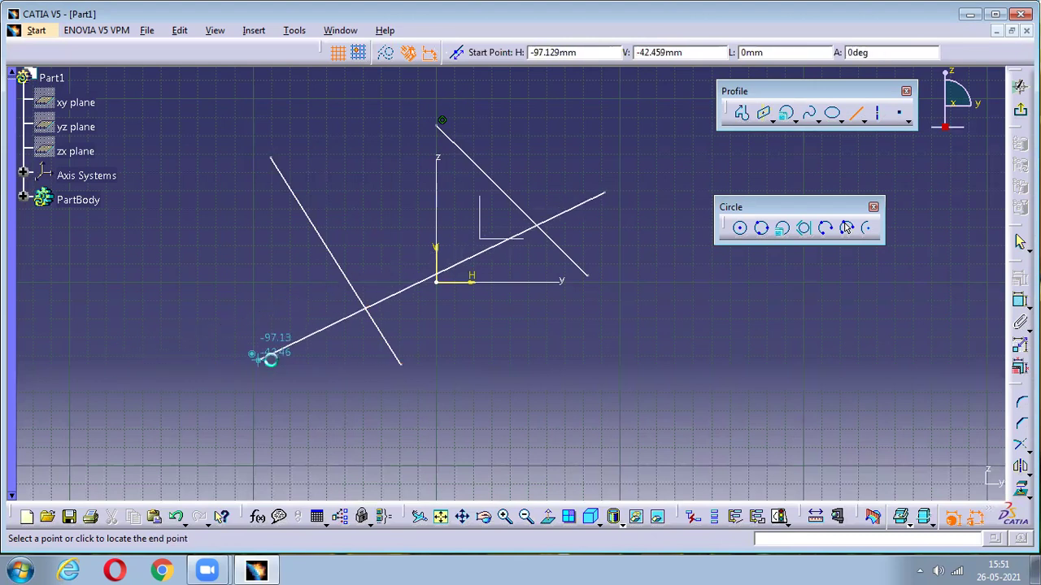
{"action": "right_click", "coordinate": [573, 289]}
- Create a Tri-Tangent Circle touching the crossing line and the two sloping lines
{"action": "left_click", "coordinate": [803, 229]}
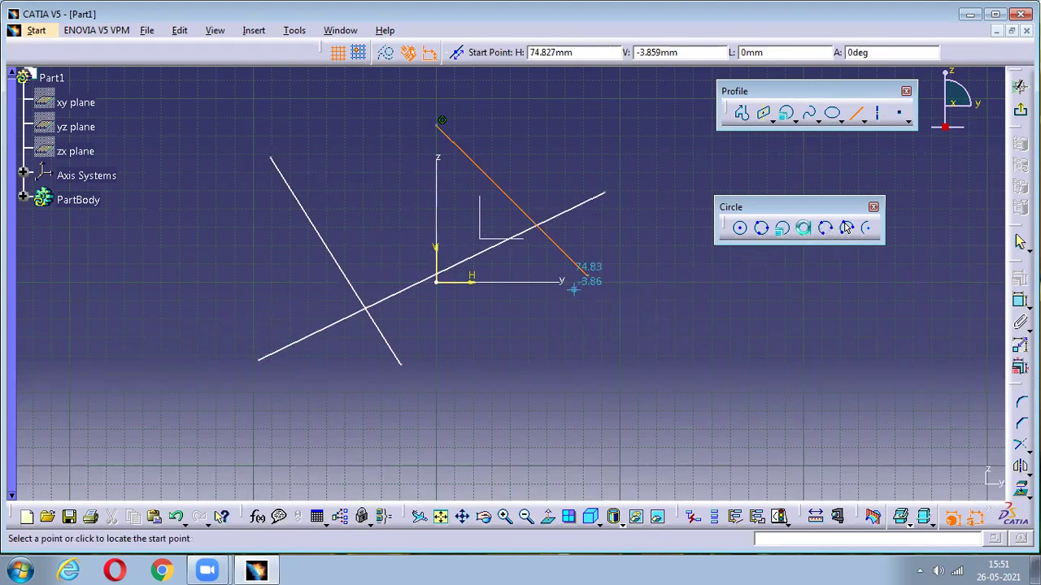
{"action": "left_click", "coordinate": [804, 229]}
{"action": "left_click", "coordinate": [460, 271]}
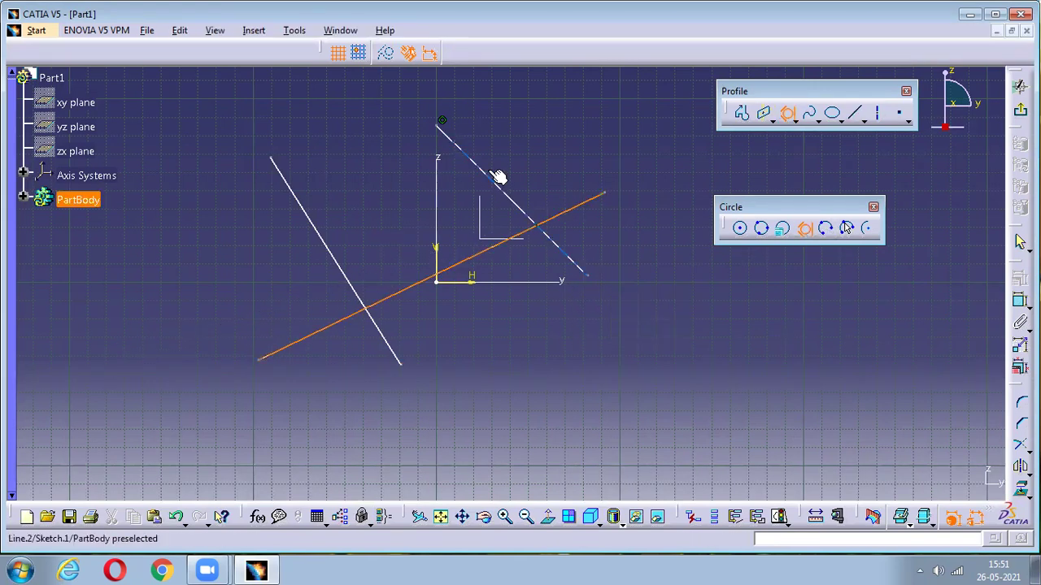
{"action": "left_click", "coordinate": [484, 174]}
{"action": "left_click", "coordinate": [326, 242]}
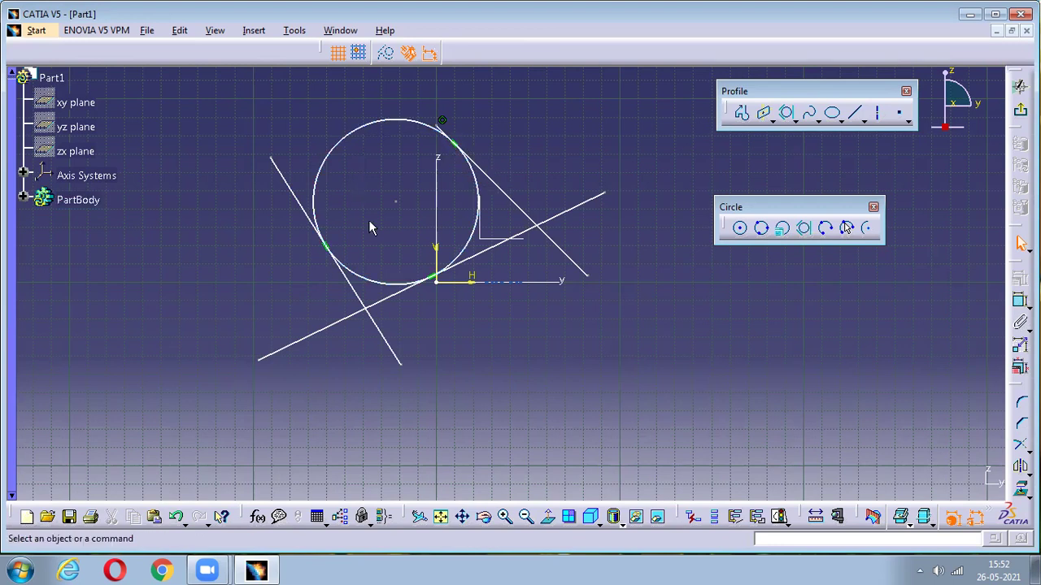
- Inspect the tangency between the circle and the line starting above the z axis, and undo the circle and all three lines
{"action": "mouse_move", "coordinate": [585, 420]}
{"action": "middle_mouse_down"}
{"action": "mouse_move", "coordinate": [507, 225]}
{"action": "mouse_move", "coordinate": [477, 281]}
{"action": "mouse_move", "coordinate": [625, 230]}
{"action": "mouse_move", "coordinate": [460, 223]}
{"action": "mouse_move", "coordinate": [499, 282]}
{"action": "mouse_move", "coordinate": [394, 333]}
{"action": "middle_mouse_up"}
{"action": "left_click_drag", "start_coordinate": [359, 303], "coordinate": [400, 415]}
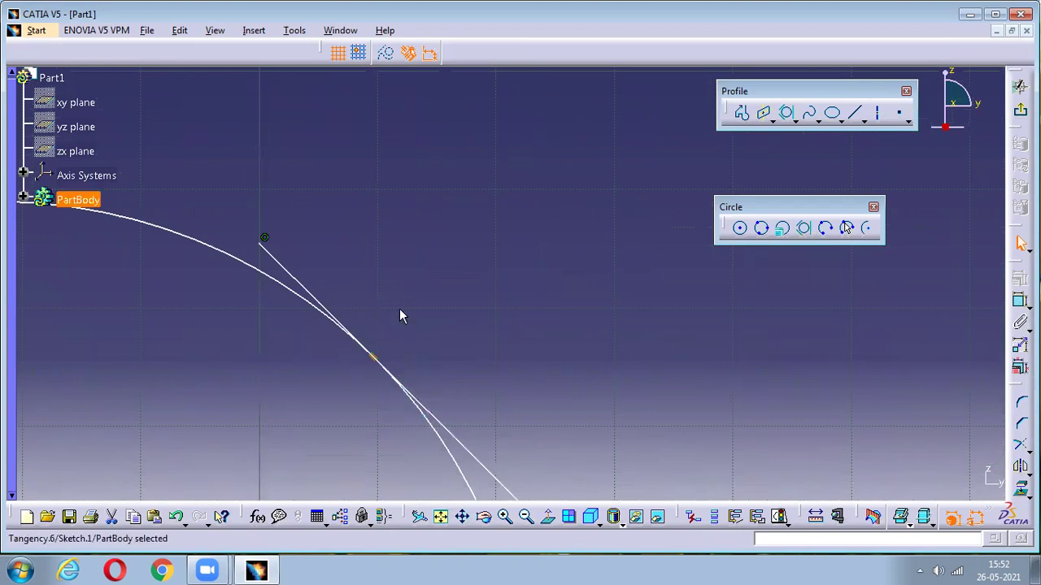
{"action": "left_click", "coordinate": [385, 362]}
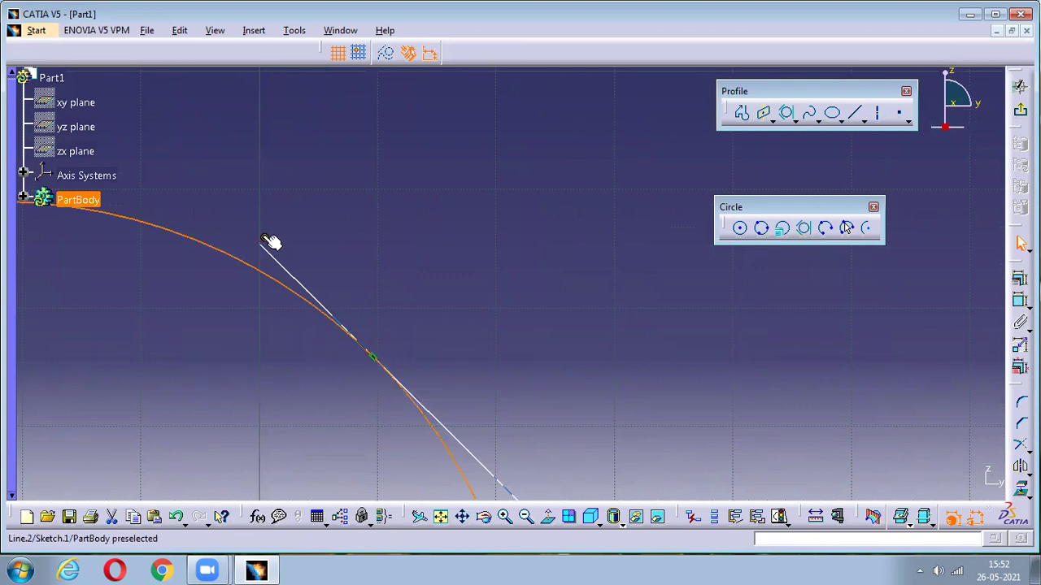
{"action": "mouse_move", "coordinate": [269, 241]}
{"action": "middle_mouse_down"}
{"action": "mouse_move", "coordinate": [339, 418]}
{"action": "mouse_move", "coordinate": [374, 274]}
{"action": "middle_mouse_up"}
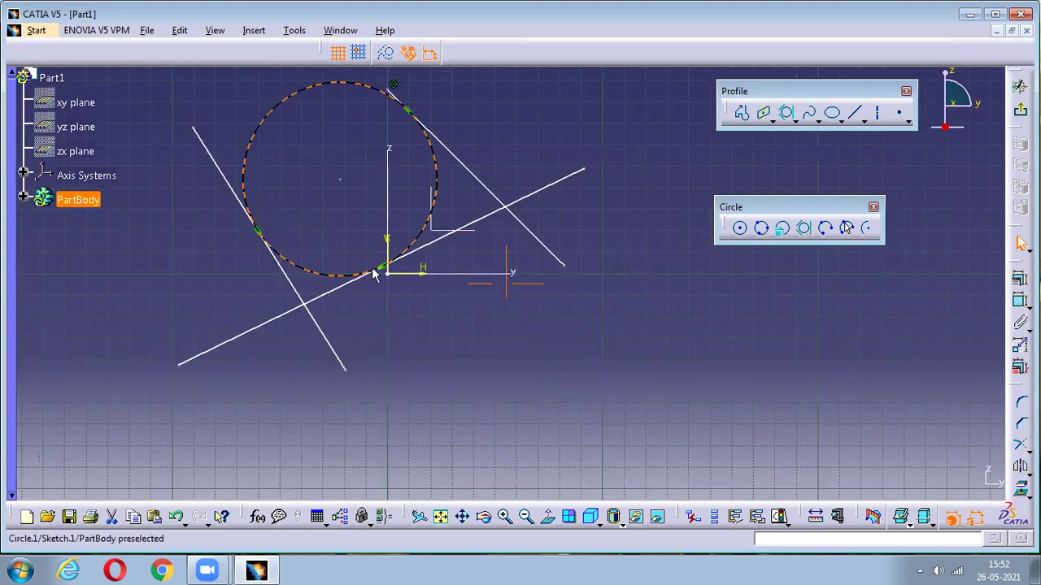
{"action": "left_click", "coordinate": [516, 443]}
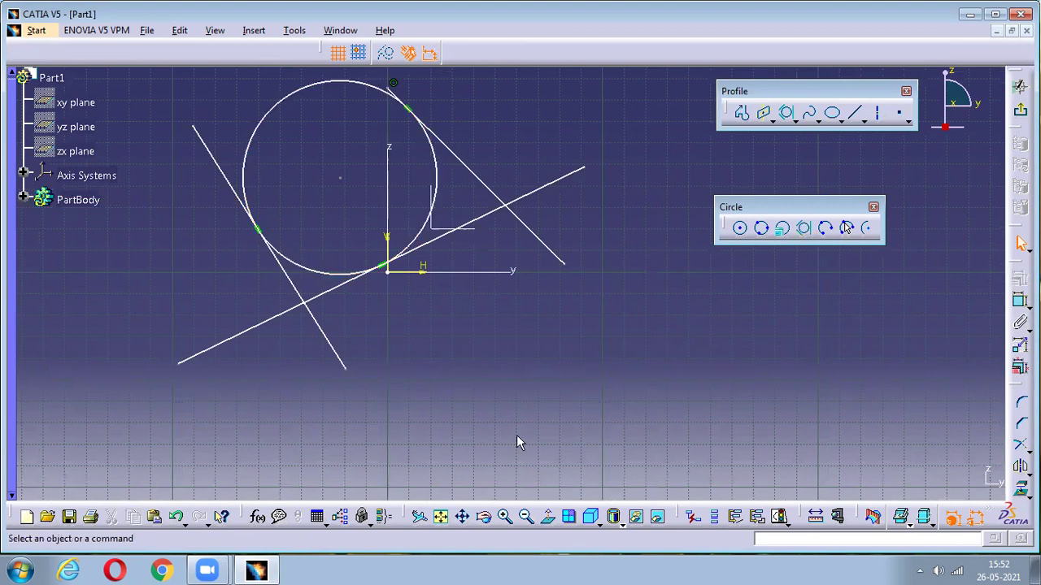
{"action": "key", "text": "ctrl+z"}
{"action": "key", "text": "ctrl+z"}
{"action": "key", "text": "ctrl+z"}
{"action": "key", "text": "ctrl+z"}
{"action": "key", "text": "ctrl+z"}
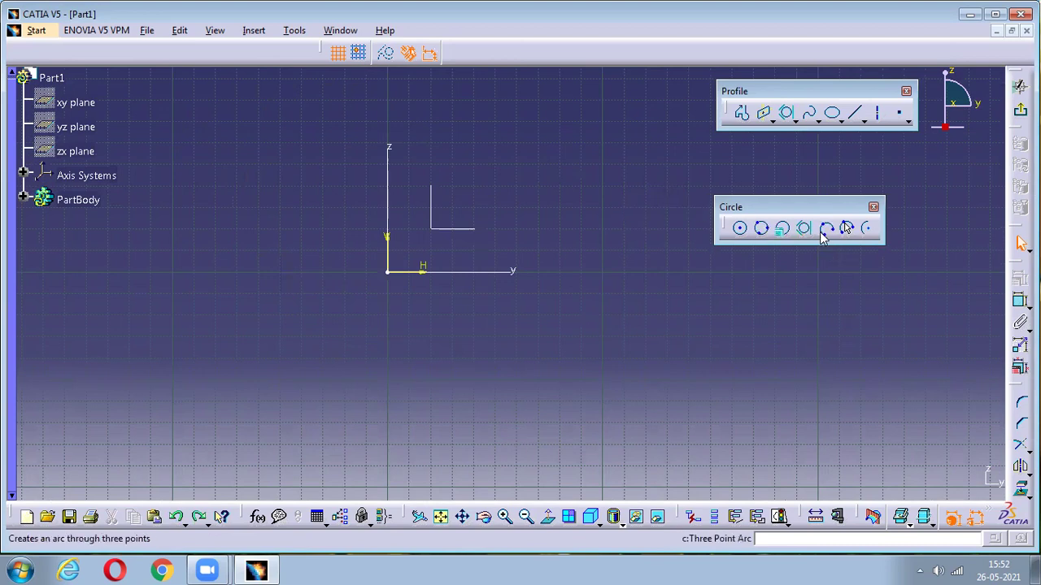
- Try the Three Point Arc tool from the negative to the positive side of the H axis through a point on the z axis, and undo it
{"action": "left_click", "coordinate": [823, 233]}
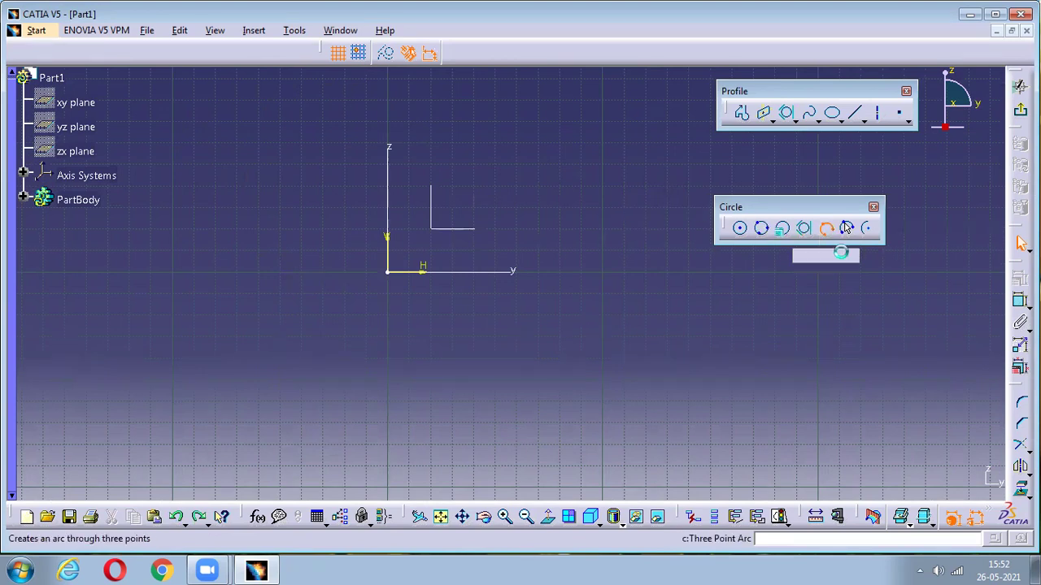
{"action": "left_click", "coordinate": [251, 269]}
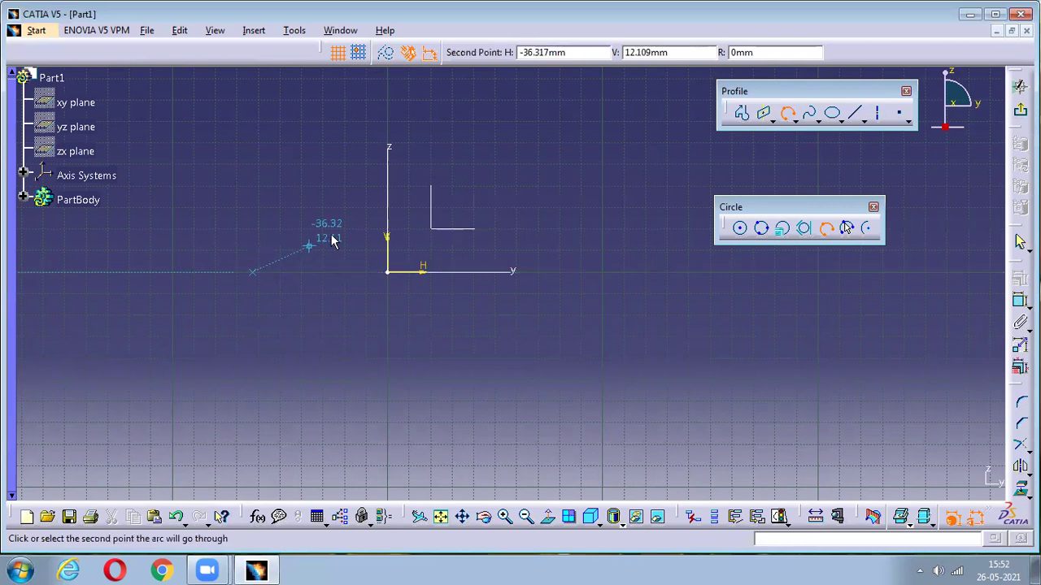
{"action": "left_click", "coordinate": [393, 186]}
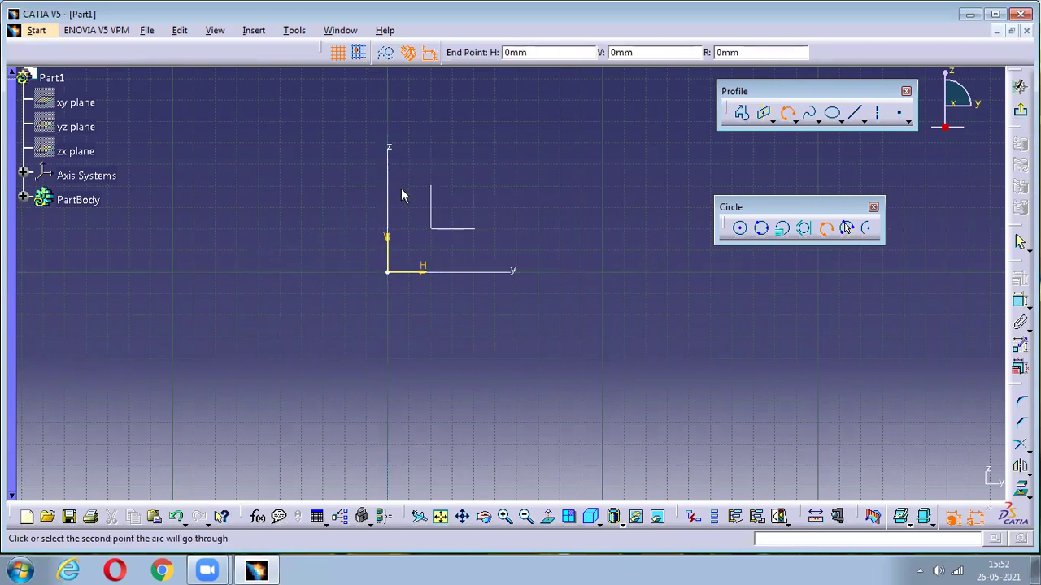
{"action": "left_click", "coordinate": [600, 269]}
{"action": "left_click", "coordinate": [575, 352]}
{"action": "key", "text": "ctrl+z"}
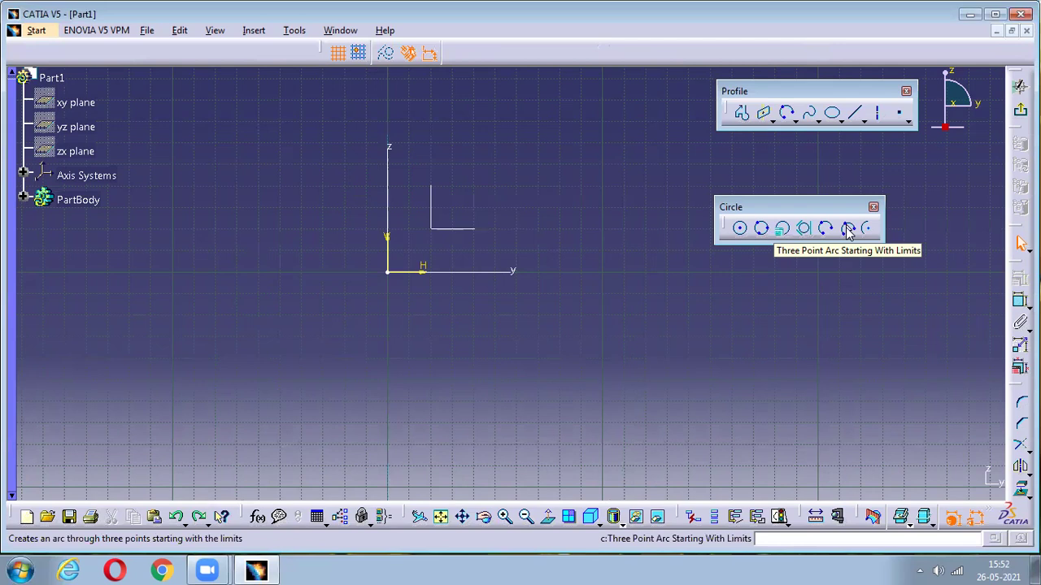
- Try the Three Point Arc Starting With Limits tool with ends on either side of the z axis and a point near its tip, and undo it
{"action": "left_click", "coordinate": [847, 230]}
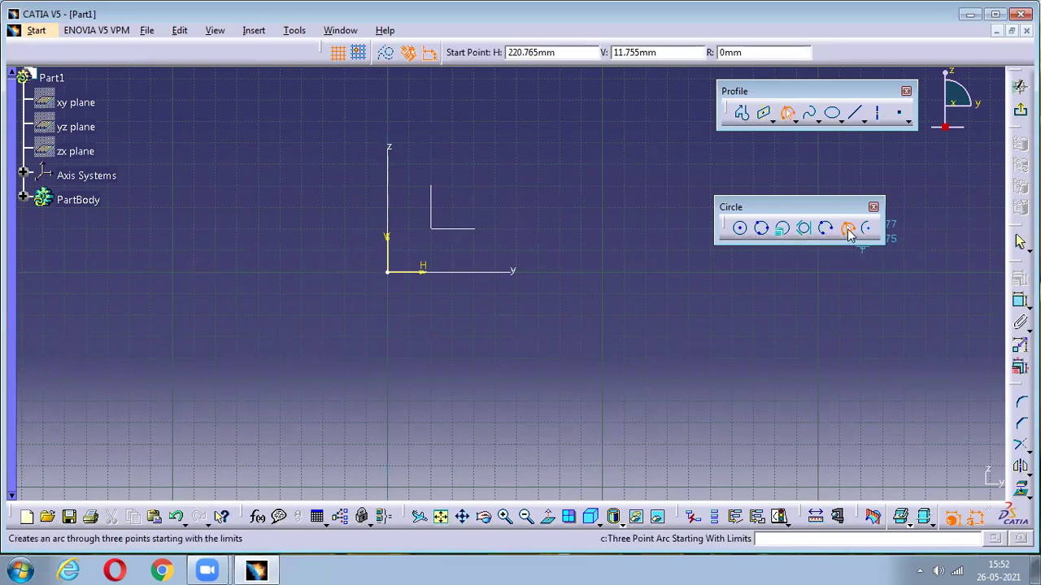
{"action": "left_click", "coordinate": [255, 244]}
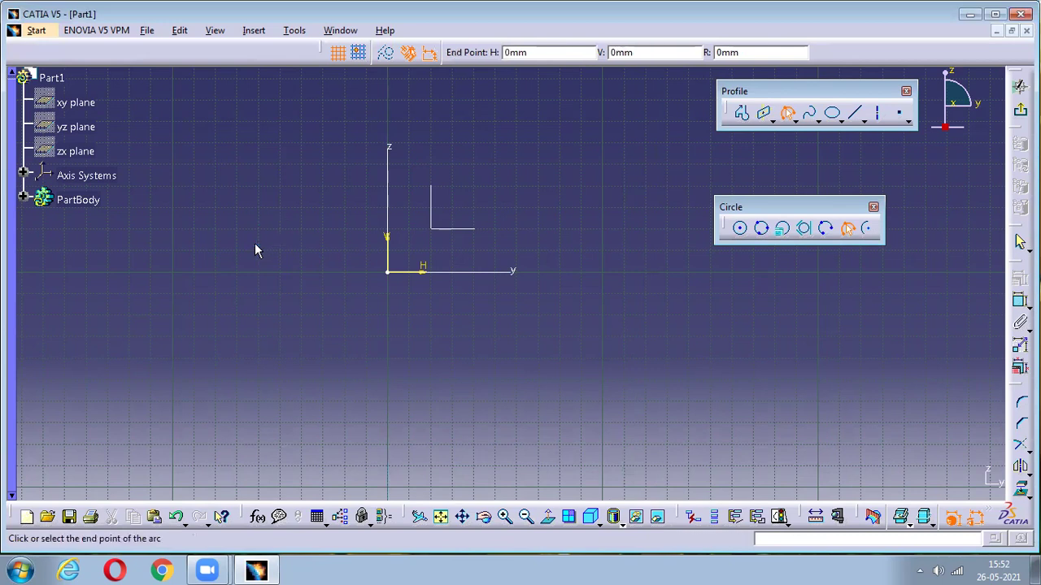
{"action": "left_click", "coordinate": [539, 249]}
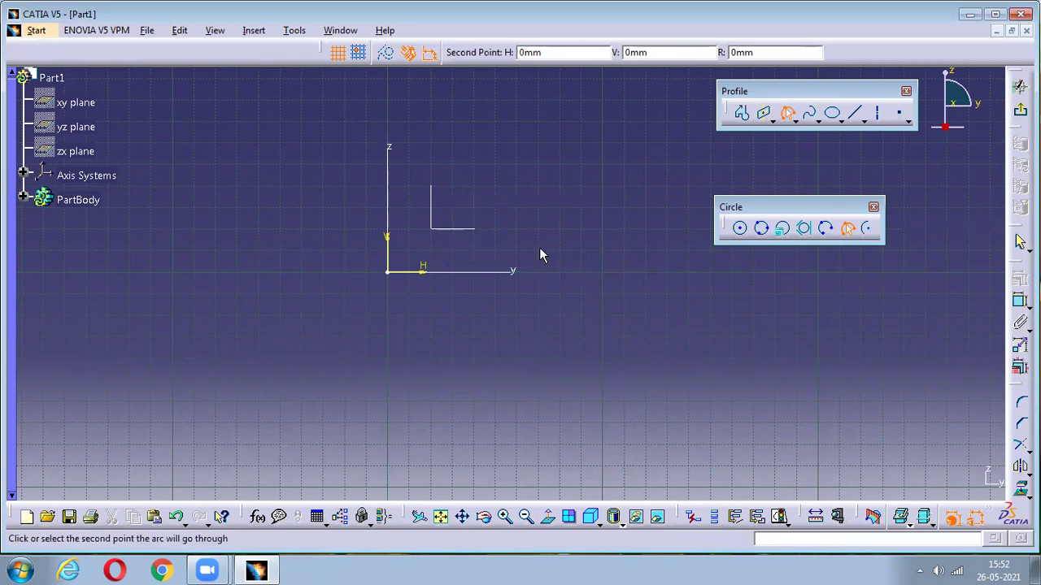
{"action": "left_click", "coordinate": [411, 148]}
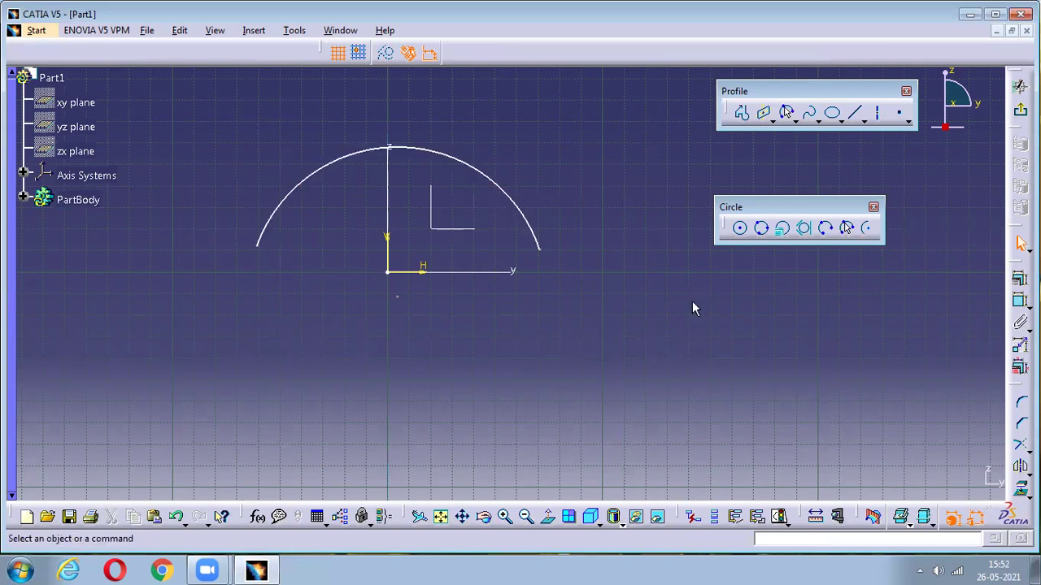
{"action": "key", "text": "ctrl+z"}
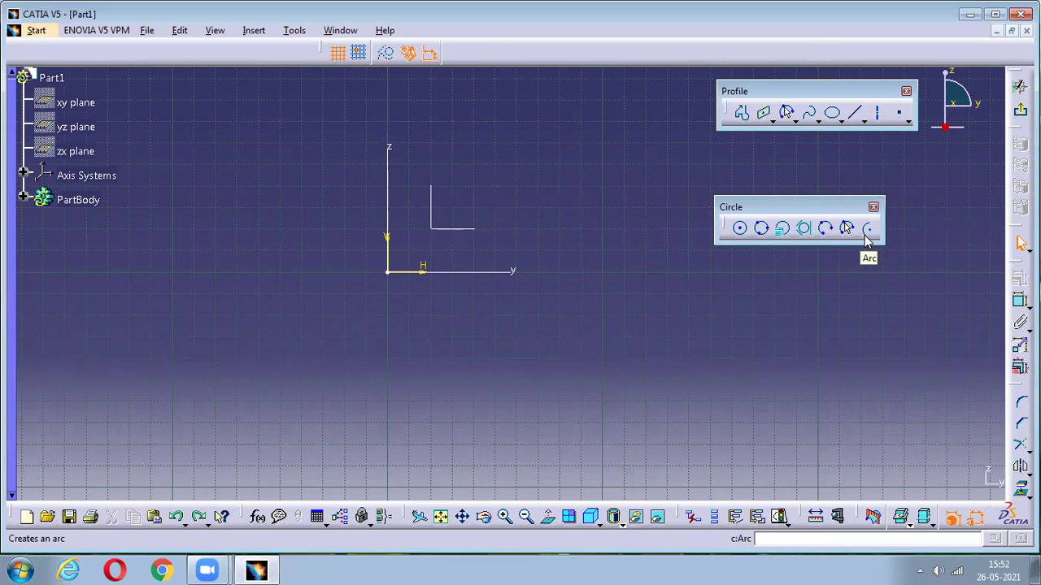
- Try the Arc tool centred on the origin with a radius of about 79 mm, sweeping over the z axis, and undo it
{"action": "left_click", "coordinate": [867, 230]}
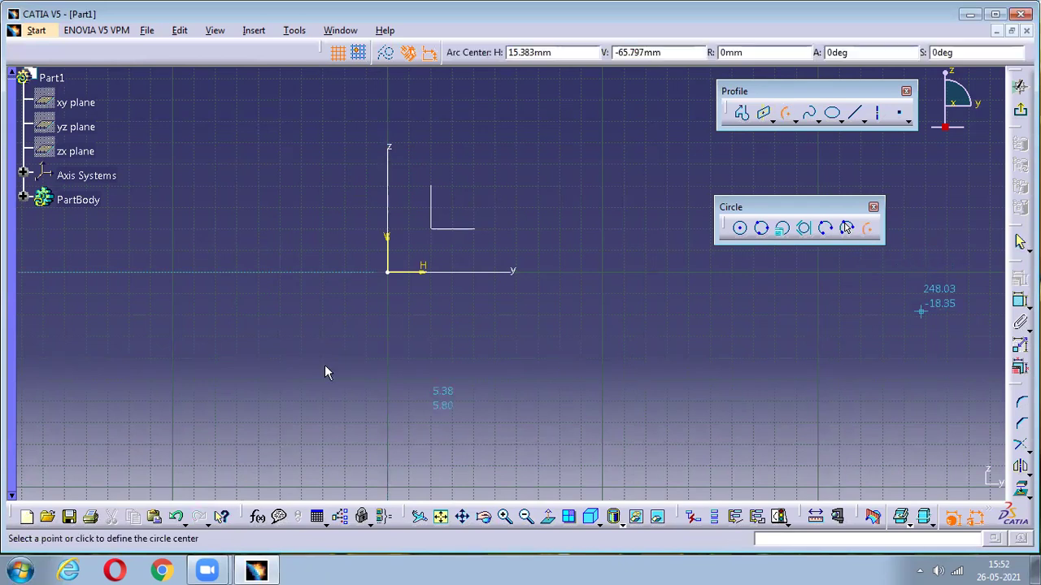
{"action": "left_click", "coordinate": [390, 273]}
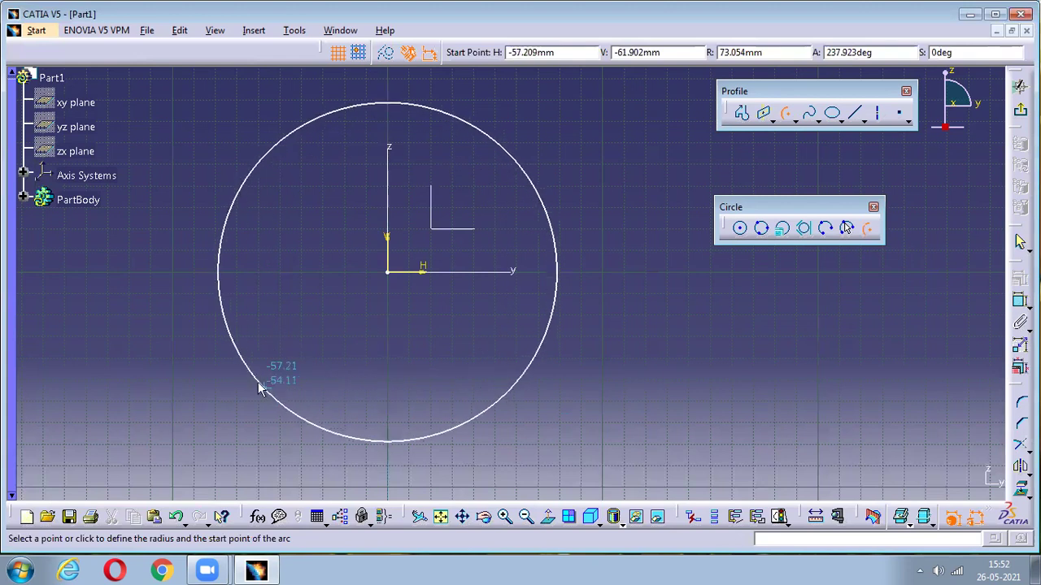
{"action": "left_click", "coordinate": [246, 364]}
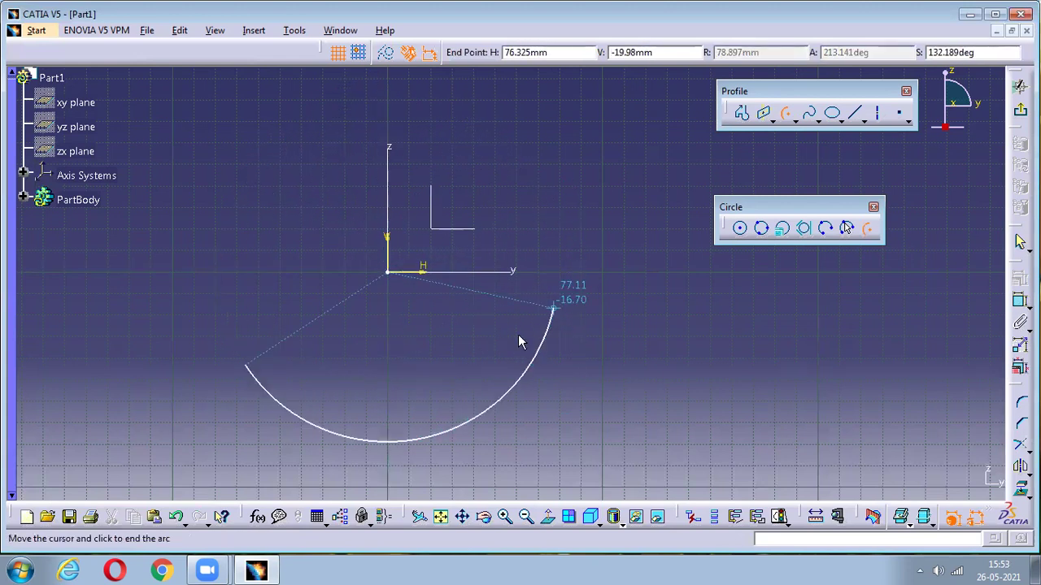
{"action": "left_click", "coordinate": [488, 233]}
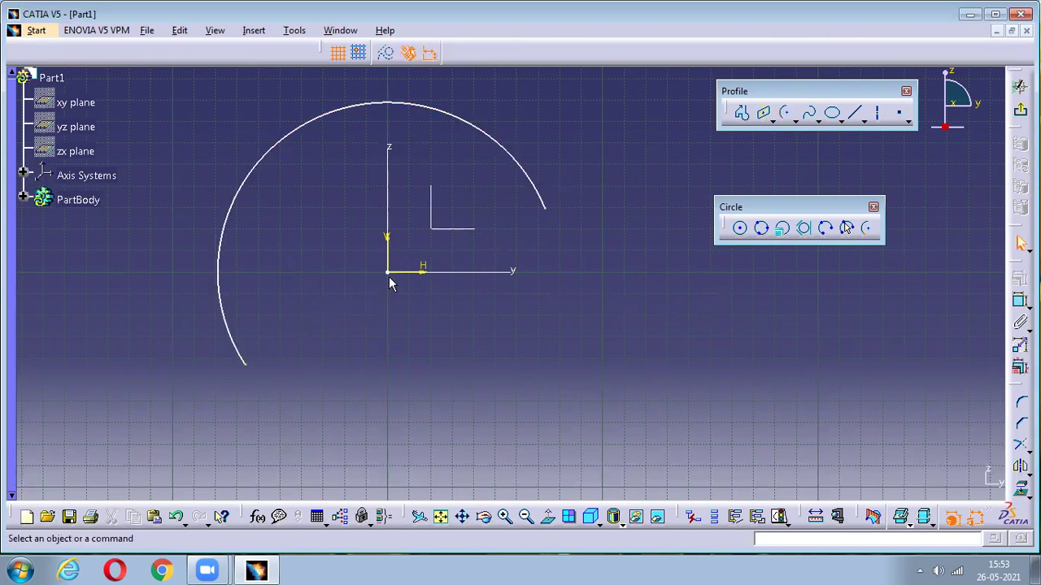
{"action": "key", "text": "ctrl+z"}
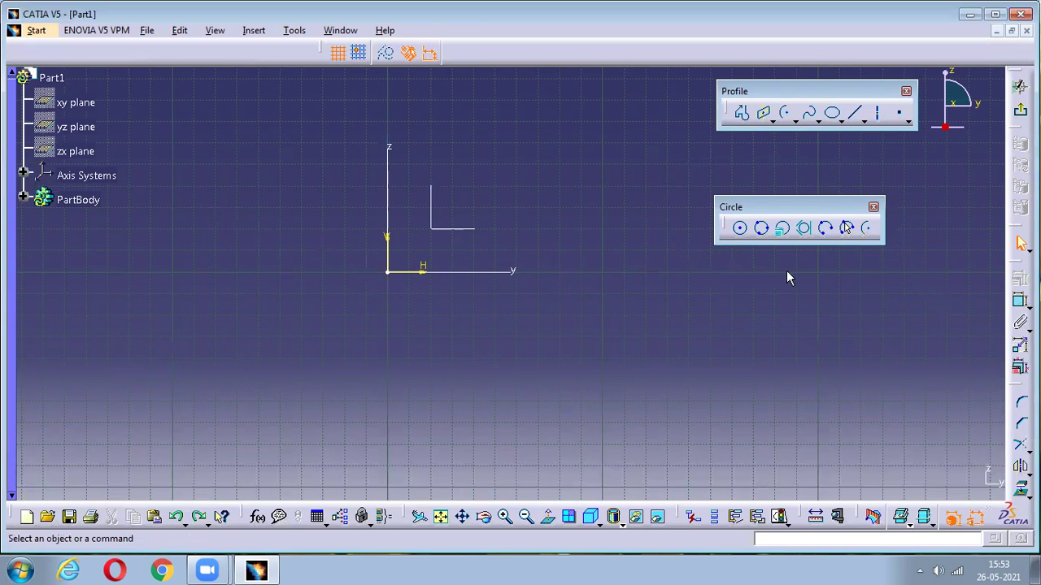
- Close the floating Circle toolbar and detach the Spline toolbar below the Profile toolbar
{"action": "left_click", "coordinate": [873, 207]}
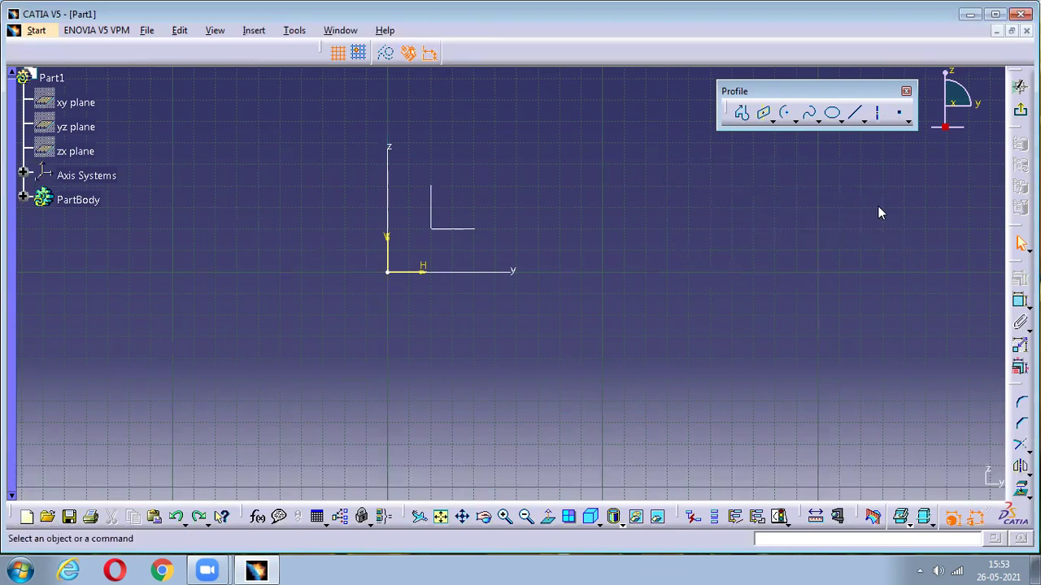
{"action": "left_click", "coordinate": [818, 122]}
{"action": "left_click_drag", "start_coordinate": [826, 134], "coordinate": [803, 209]}
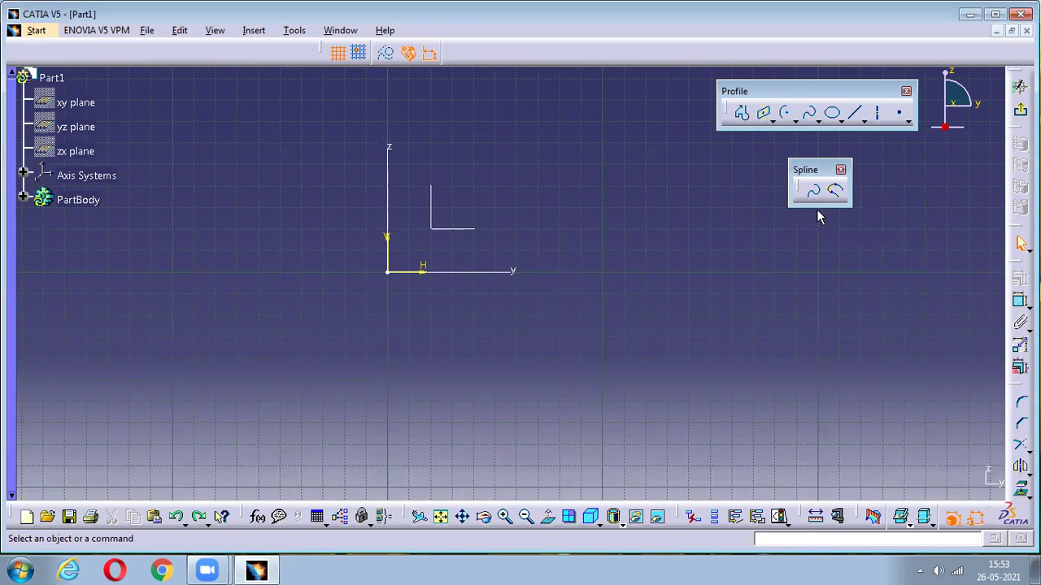
- Draw a wavy spline through eight points, running from the negative to the positive side of the H axis
{"action": "left_click", "coordinate": [817, 198]}
{"action": "left_click", "coordinate": [131, 378]}
{"action": "left_click", "coordinate": [197, 306]}
{"action": "left_click", "coordinate": [317, 404]}
{"action": "left_click", "coordinate": [411, 294]}
{"action": "left_click", "coordinate": [493, 392]}
{"action": "left_click", "coordinate": [558, 263]}
{"action": "left_click", "coordinate": [683, 379]}
{"action": "double_click", "coordinate": [728, 249]}
{"action": "left_click", "coordinate": [812, 287]}
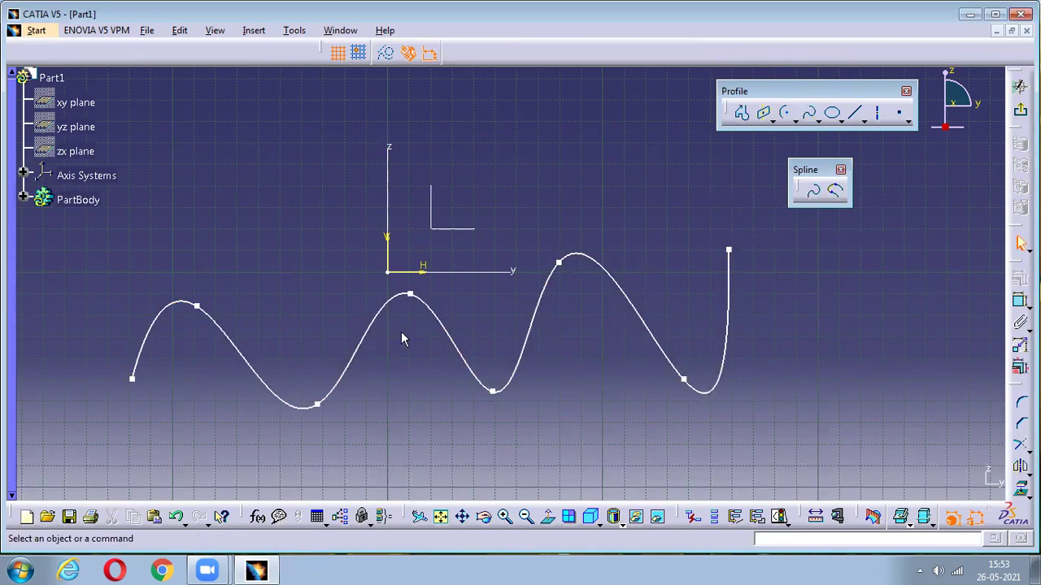
- Reshape the spline by moving its third and fifth control points upward
{"action": "left_click", "coordinate": [198, 305]}
{"action": "left_click", "coordinate": [319, 405]}
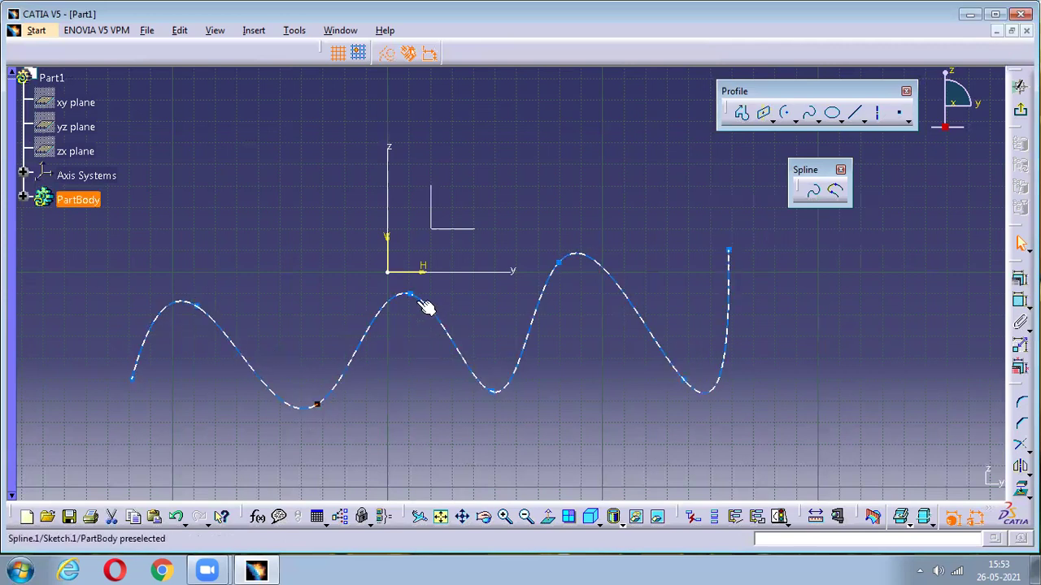
{"action": "left_click", "coordinate": [410, 294]}
{"action": "left_click", "coordinate": [493, 391]}
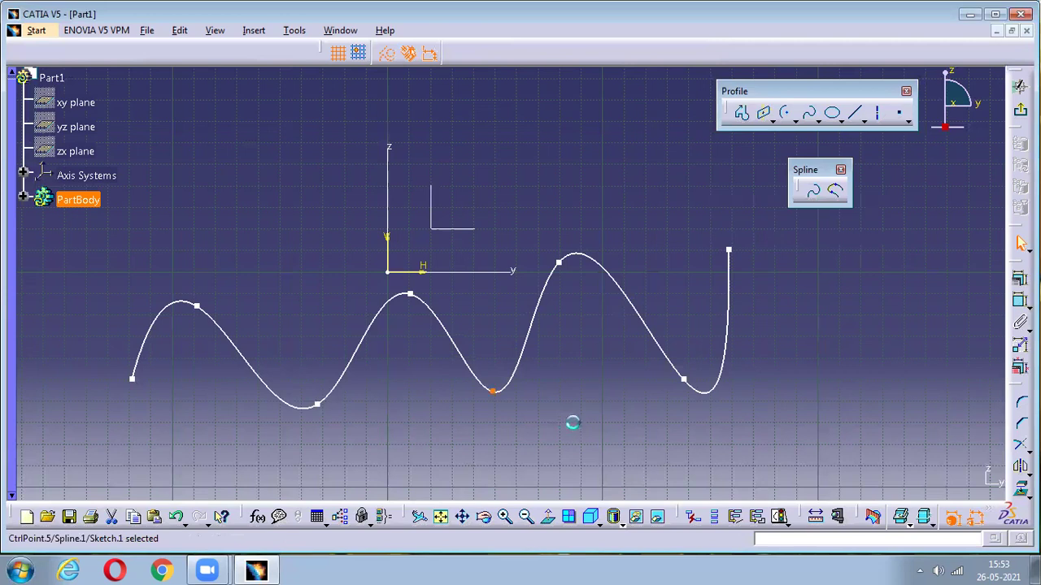
{"action": "left_click", "coordinate": [573, 422]}
{"action": "left_click_drag", "start_coordinate": [316, 406], "coordinate": [255, 224]}
{"action": "left_click", "coordinate": [428, 423]}
{"action": "mouse_move", "coordinate": [492, 380]}
{"action": "left_mouse_down"}
{"action": "mouse_move", "coordinate": [467, 379]}
{"action": "mouse_move", "coordinate": [460, 269]}
{"action": "mouse_move", "coordinate": [469, 244]}
{"action": "mouse_move", "coordinate": [465, 254]}
{"action": "left_mouse_up"}
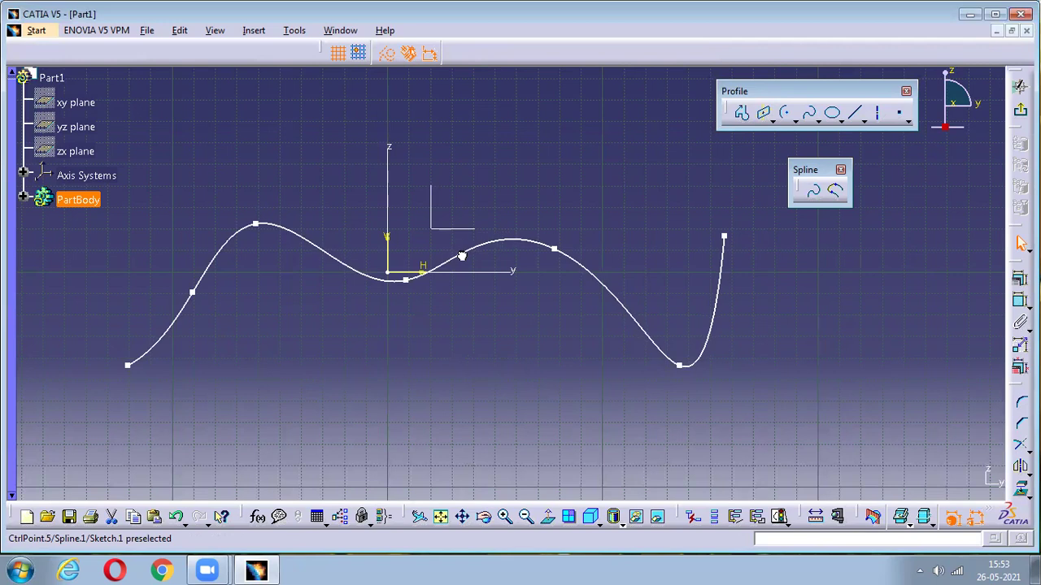
- Draw a second spline through four points beyond the positive-H end of the first, curving down and rising away from it
{"action": "middle_click_drag", "start_coordinate": [731, 278], "coordinate": [640, 300]}
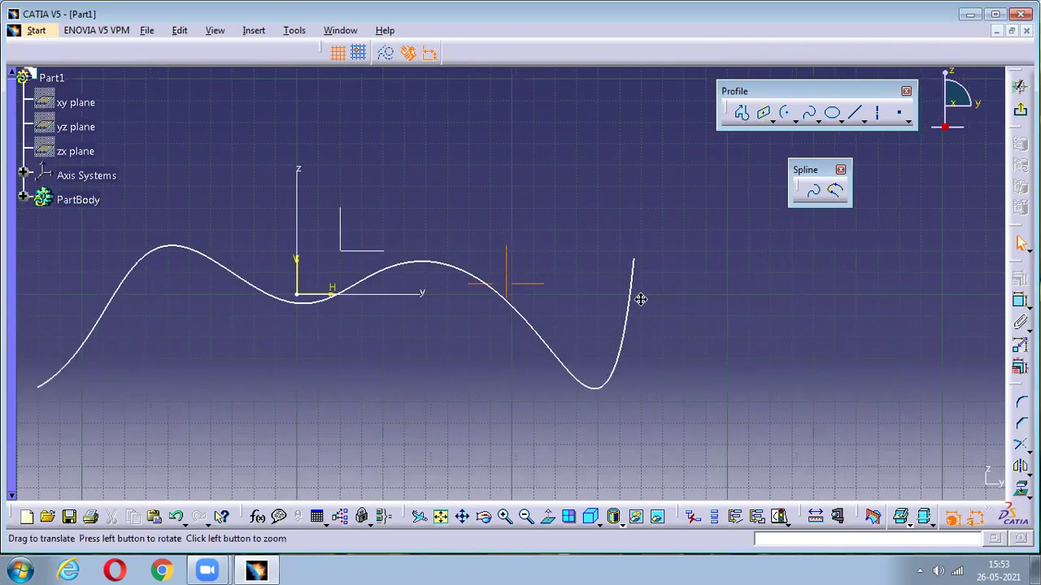
{"action": "left_click", "coordinate": [814, 189]}
{"action": "left_click", "coordinate": [682, 257]}
{"action": "left_click", "coordinate": [766, 284]}
{"action": "left_click", "coordinate": [880, 217]}
{"action": "double_click", "coordinate": [931, 159]}
{"action": "left_click", "coordinate": [663, 253]}
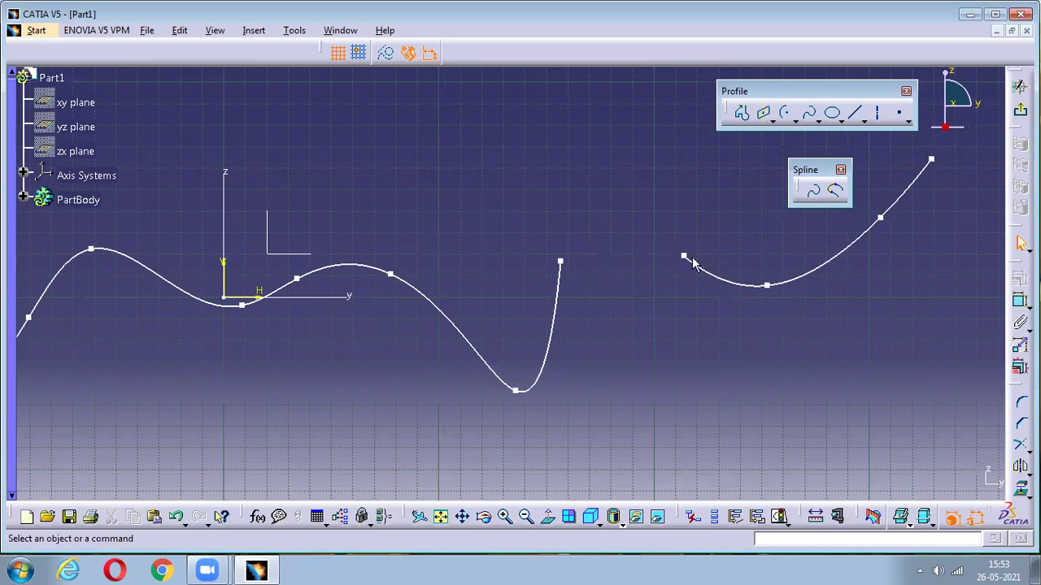
- Connect the facing end points of the two splines with a Connect curve
{"action": "left_click", "coordinate": [835, 189]}
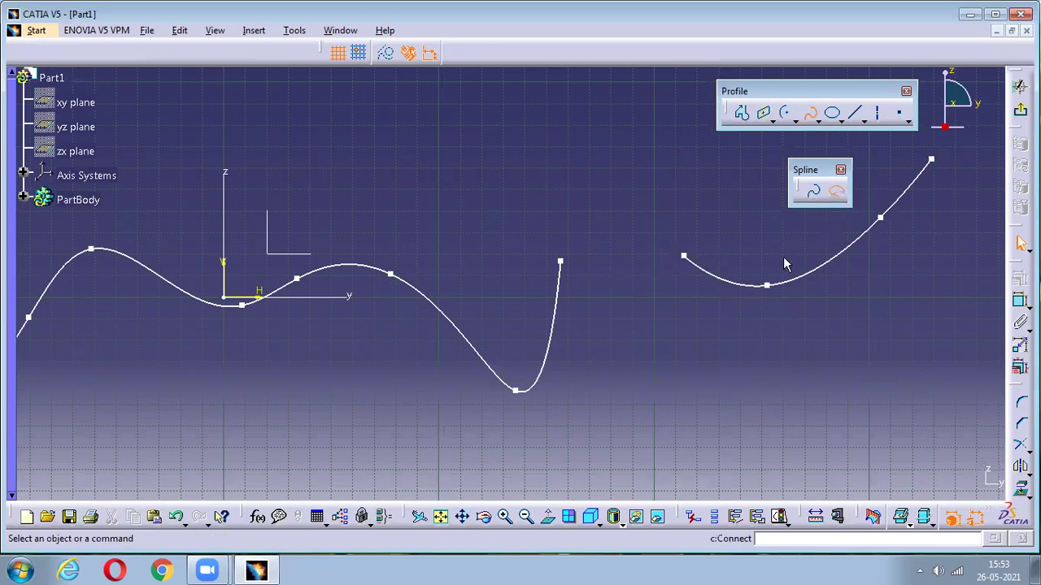
{"action": "left_click", "coordinate": [683, 259]}
{"action": "left_click", "coordinate": [560, 261]}
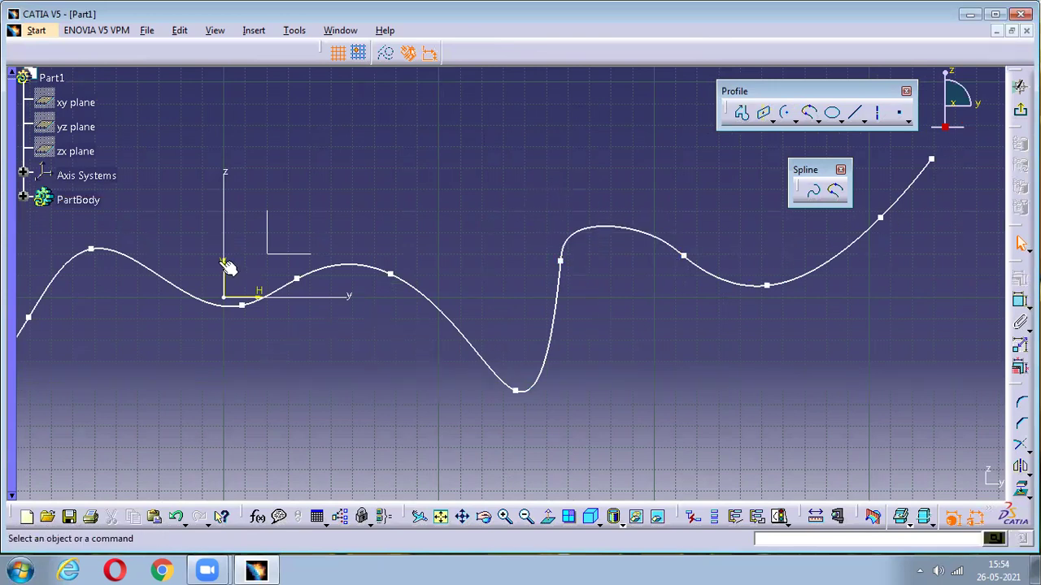
- Undo the connecting curve and both splines, and flip the sketch's normal view to the opposite side and back
{"action": "key", "text": "ctrl+z"}
{"action": "key", "text": "ctrl+z"}
{"action": "key", "text": "ctrl+z"}
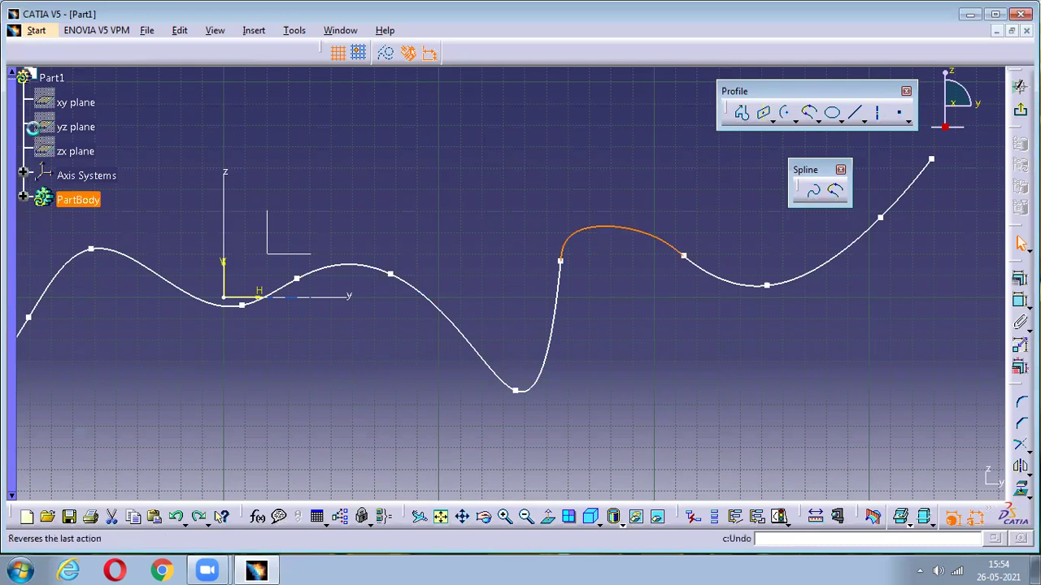
{"action": "key", "text": "ctrl+z"}
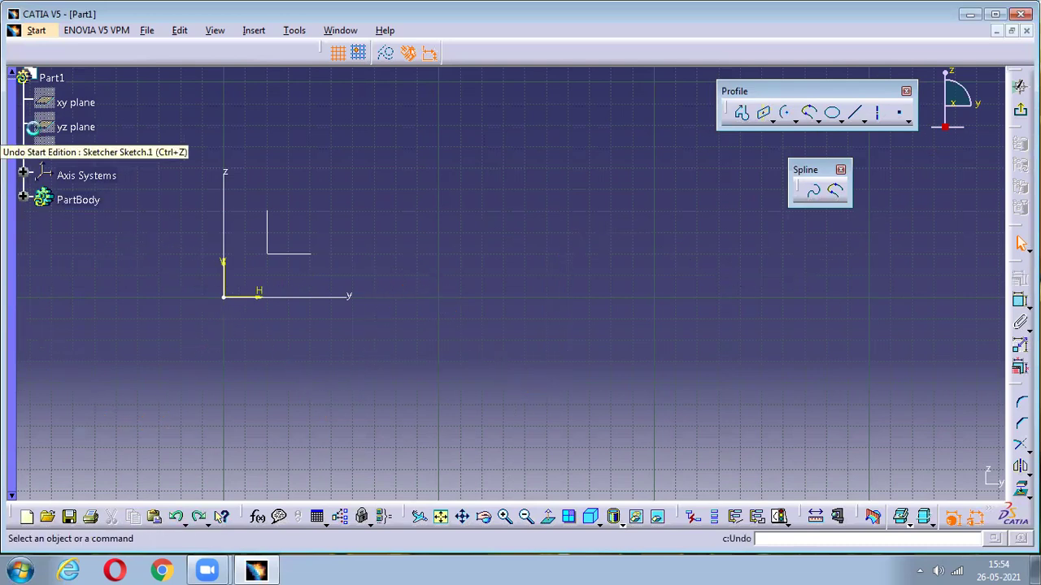
{"action": "left_click", "coordinate": [546, 524]}
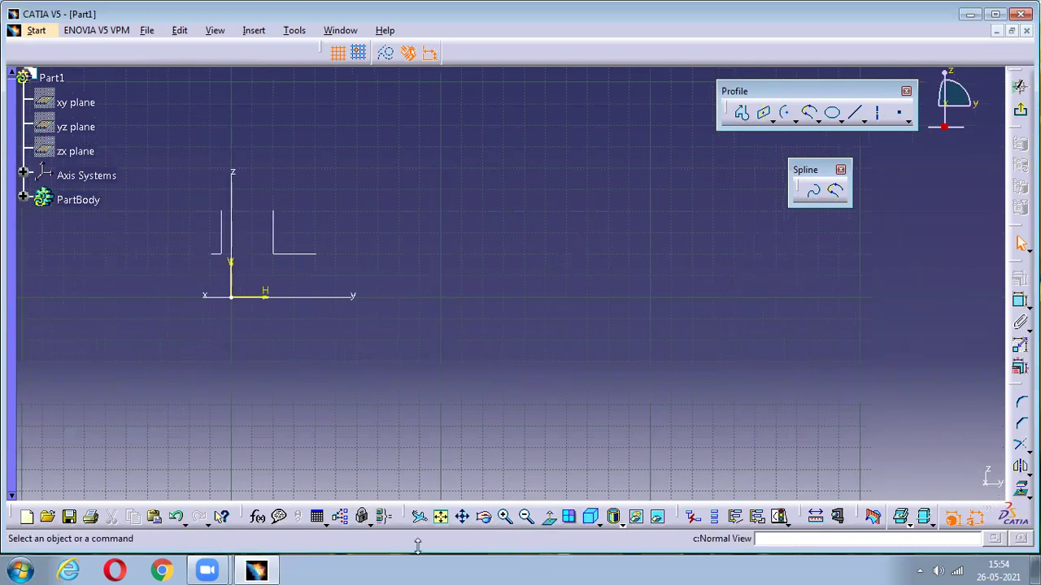
{"action": "left_click", "coordinate": [548, 524]}
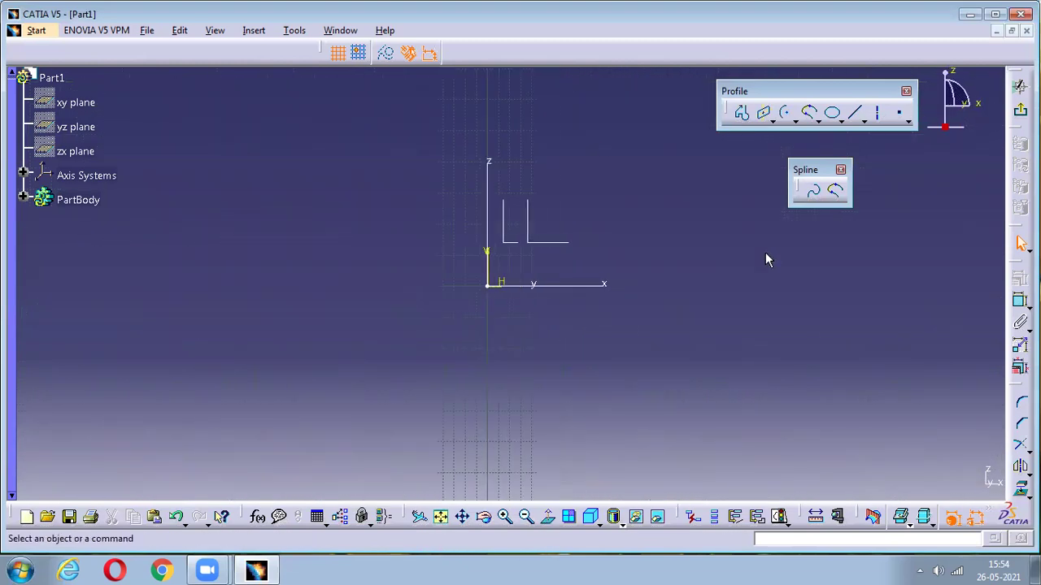
- Close the floating Spline toolbar and detach the Conic toolbar below the Profile toolbar
{"action": "left_click", "coordinate": [840, 170]}
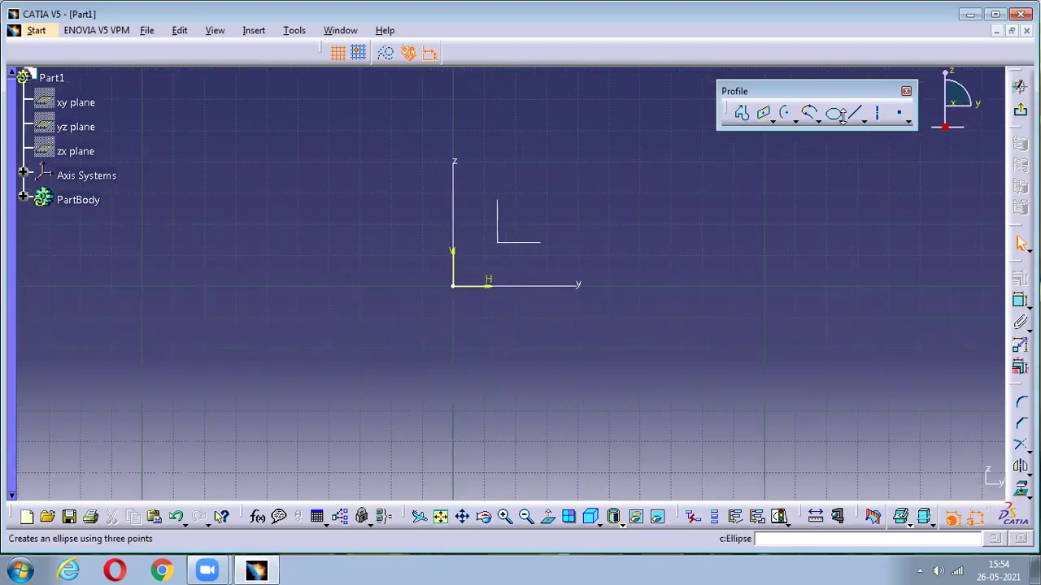
{"action": "left_click", "coordinate": [841, 120]}
{"action": "left_click_drag", "start_coordinate": [858, 135], "coordinate": [808, 221]}
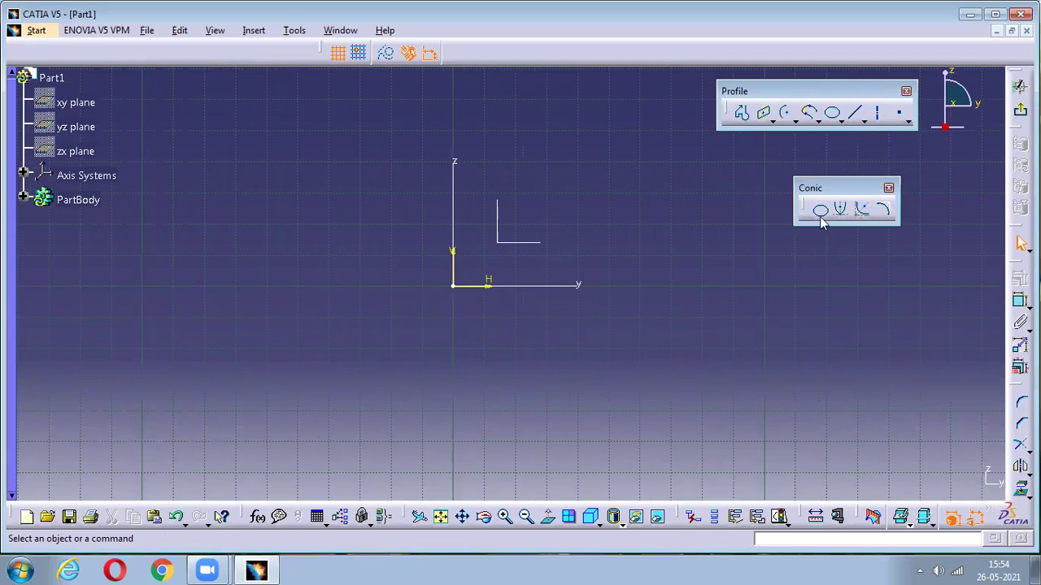
- Draw a horizontal ellipse centred on the negative H side, with major radius about 69 mm and minor radius about 21 mm, touching the H axis
{"action": "left_click", "coordinate": [821, 218]}
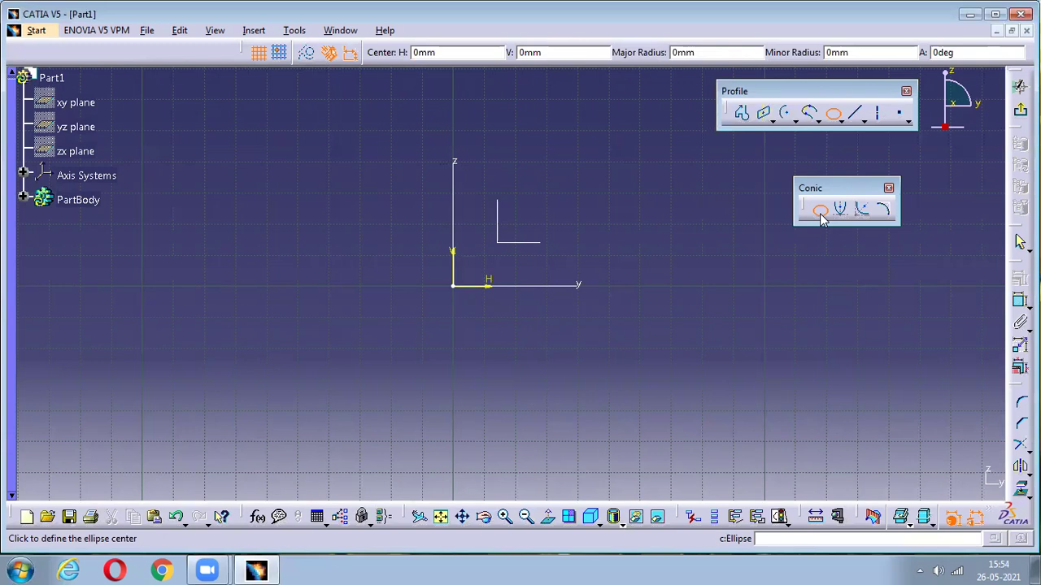
{"action": "left_click", "coordinate": [820, 215]}
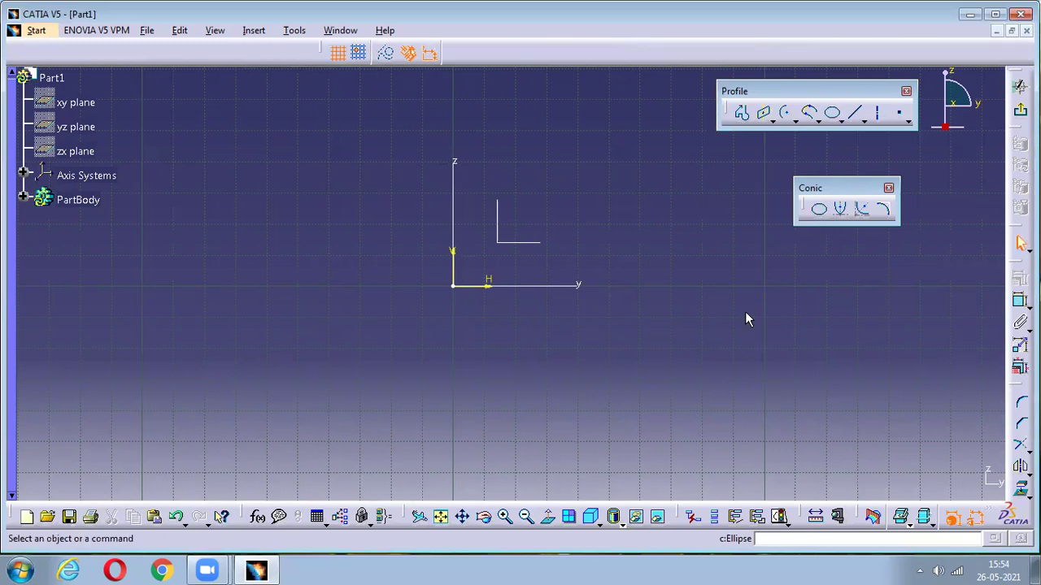
{"action": "left_click", "coordinate": [822, 211]}
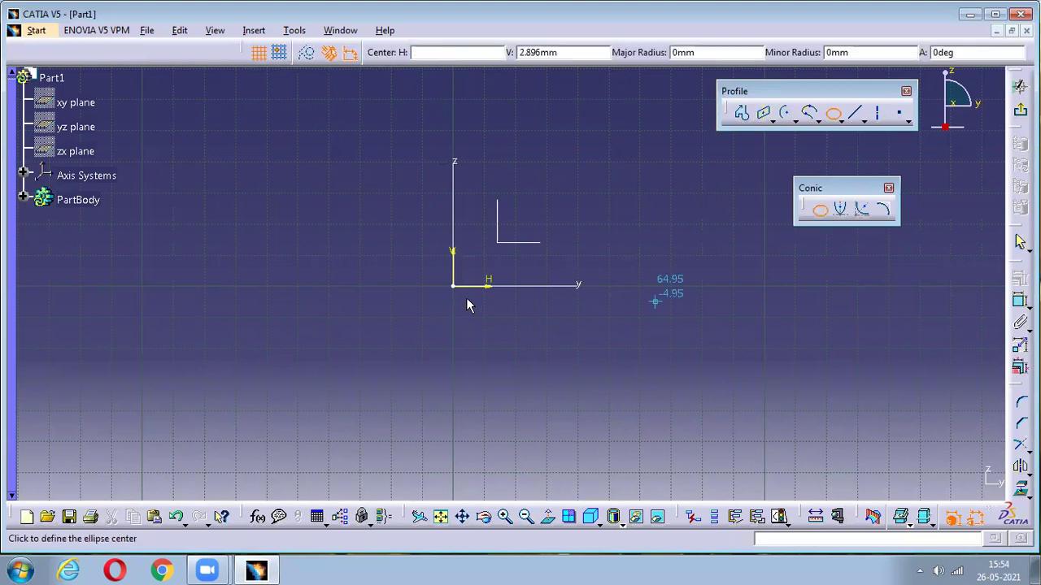
{"action": "left_click", "coordinate": [315, 222]}
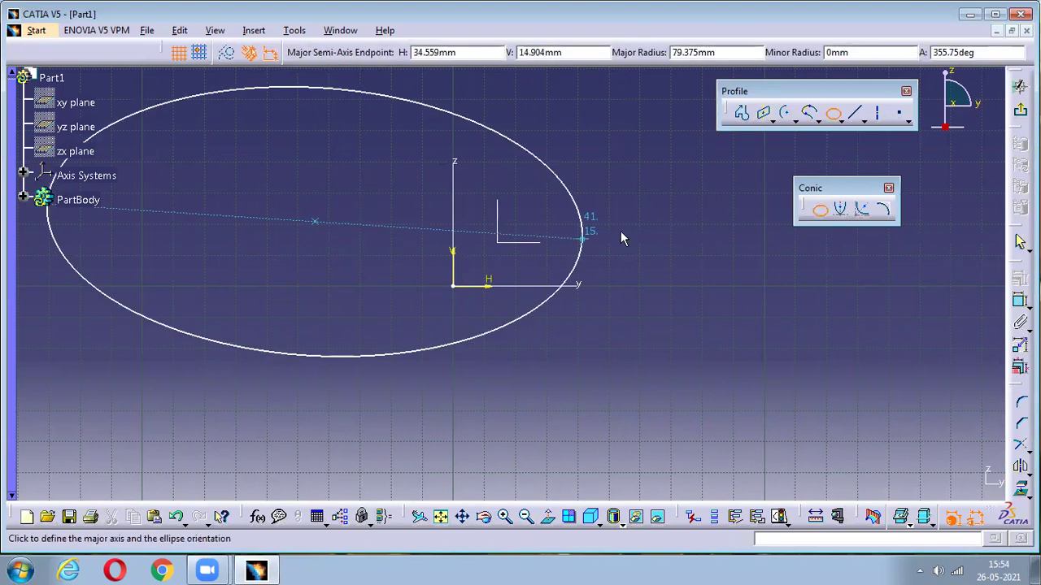
{"action": "left_click", "coordinate": [528, 222]}
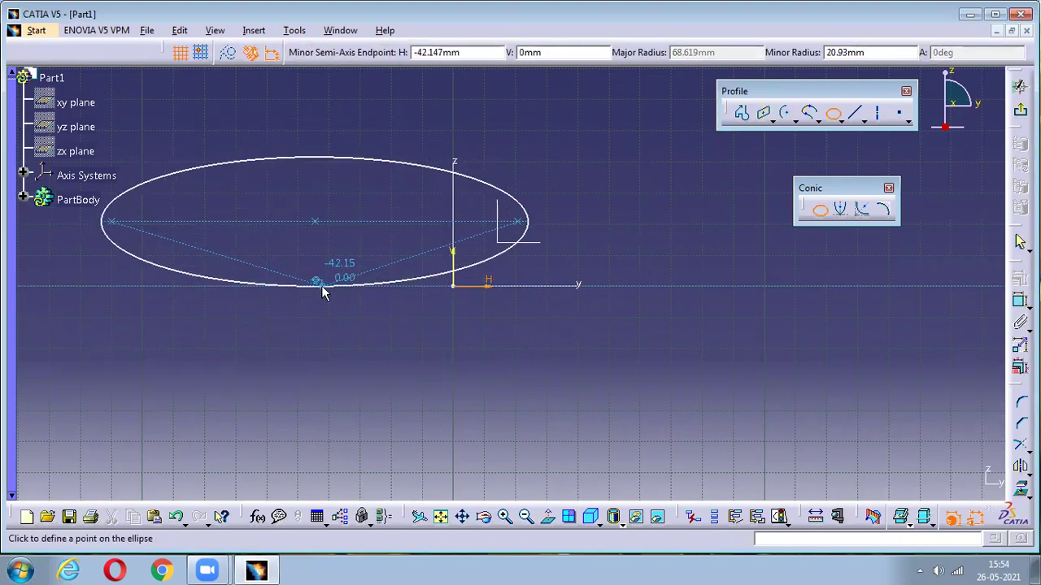
{"action": "left_click", "coordinate": [321, 286]}
- Select the whole ellipse and delete it
{"action": "middle_click_drag", "start_coordinate": [401, 199], "coordinate": [380, 259], "text": "ctrl"}
{"action": "mouse_move", "coordinate": [270, 124]}
{"action": "left_mouse_down"}
{"action": "mouse_move", "coordinate": [406, 321]}
{"action": "mouse_move", "coordinate": [527, 323]}
{"action": "left_mouse_up"}
{"action": "left_click_drag", "start_coordinate": [609, 361], "coordinate": [201, 174]}
{"action": "key", "text": "Delete"}
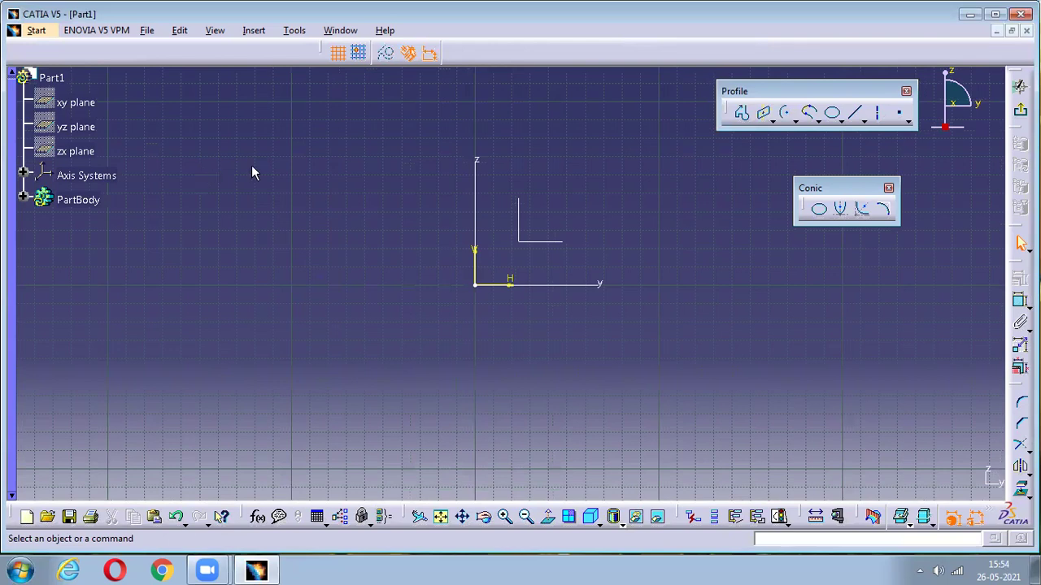
- Draw a Parabola by Focus with its focus at the origin, its apex on the negative H axis, and ends above and below that axis
{"action": "left_click", "coordinate": [843, 210]}
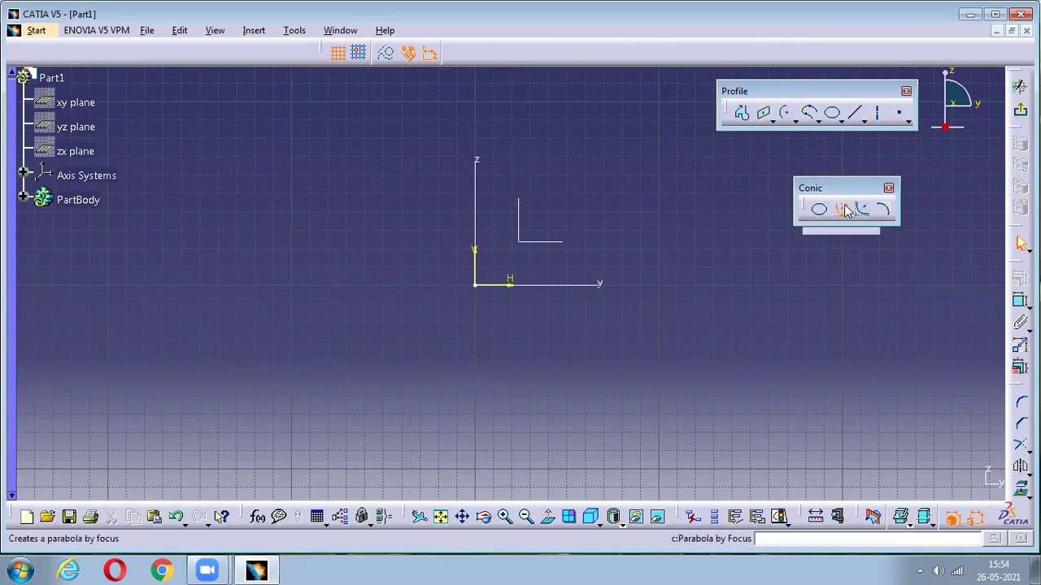
{"action": "left_click", "coordinate": [469, 284]}
{"action": "left_click", "coordinate": [291, 282]}
{"action": "left_click", "coordinate": [388, 176]}
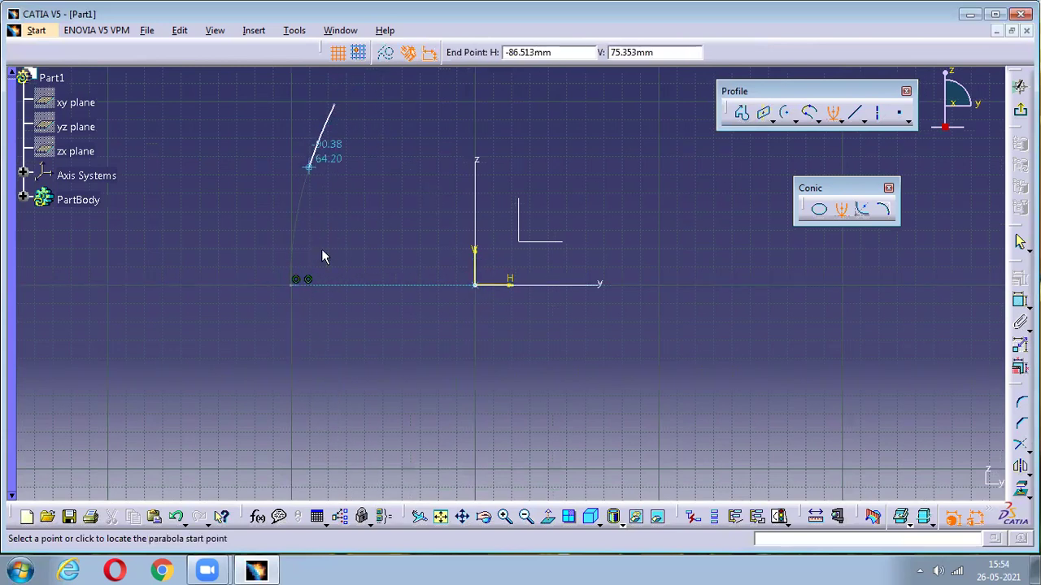
{"action": "left_click", "coordinate": [347, 428]}
{"action": "middle_click_drag", "start_coordinate": [370, 403], "coordinate": [304, 373]}
{"action": "middle_click_drag", "start_coordinate": [324, 173], "coordinate": [328, 204], "text": "ctrl"}
{"action": "left_click", "coordinate": [328, 204]}
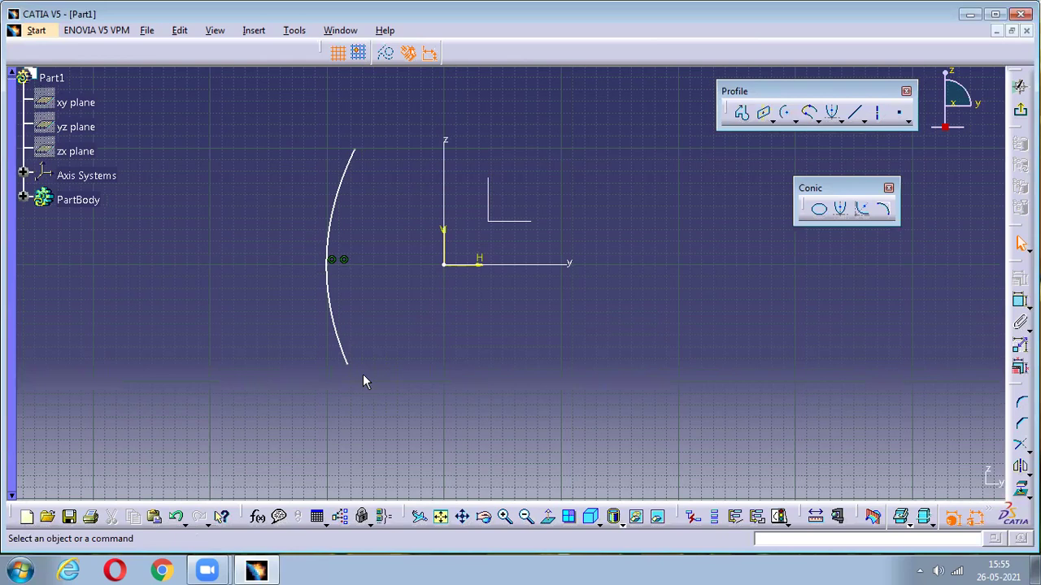
- Draw a Hyperbola by Focus with its focus on the positive H axis, its centre above it, and both ends below the axis
{"action": "left_click", "coordinate": [860, 211]}
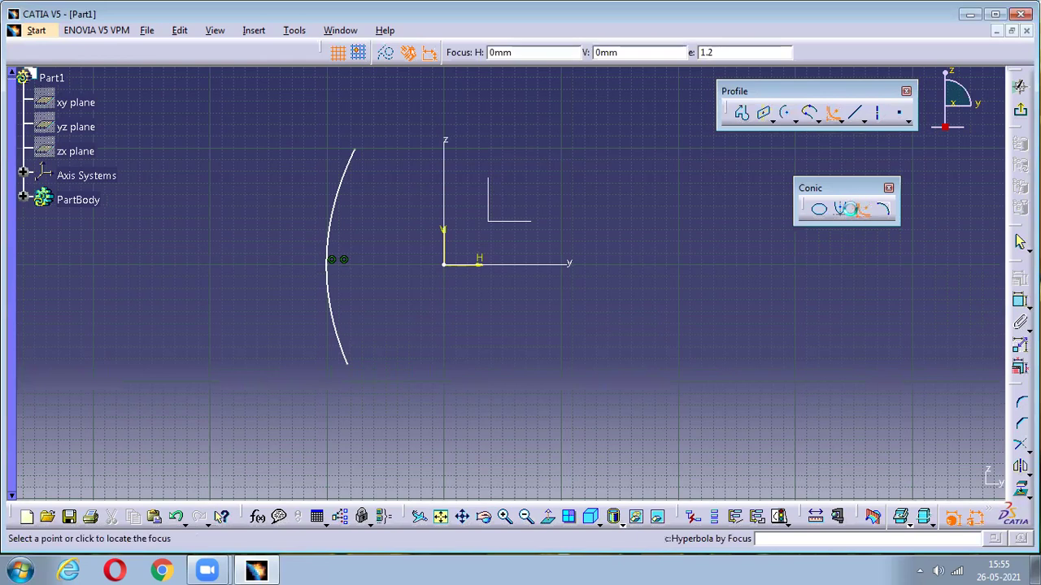
{"action": "left_click", "coordinate": [608, 260]}
{"action": "left_click", "coordinate": [610, 150]}
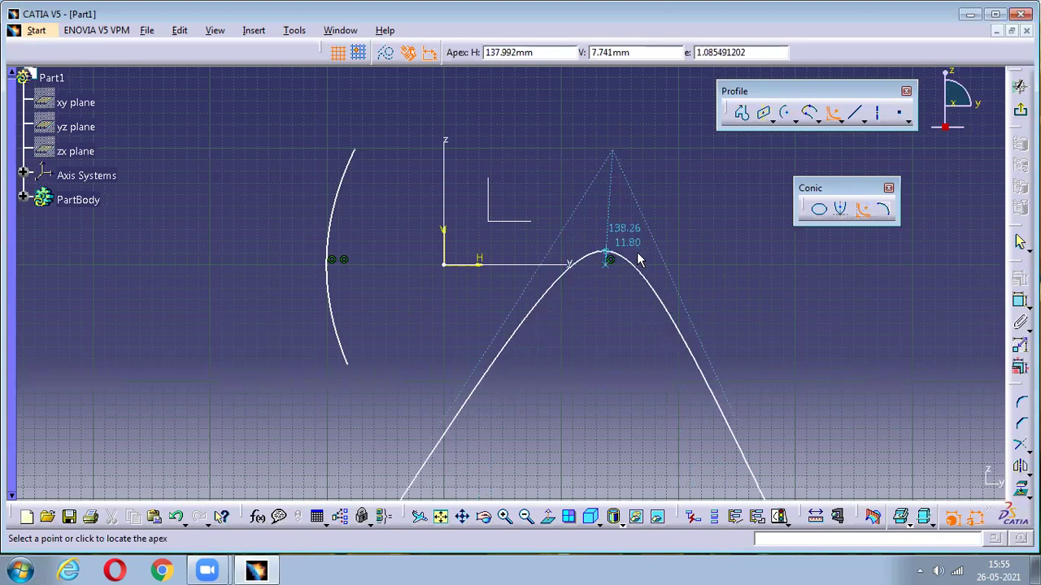
{"action": "left_click", "coordinate": [608, 260]}
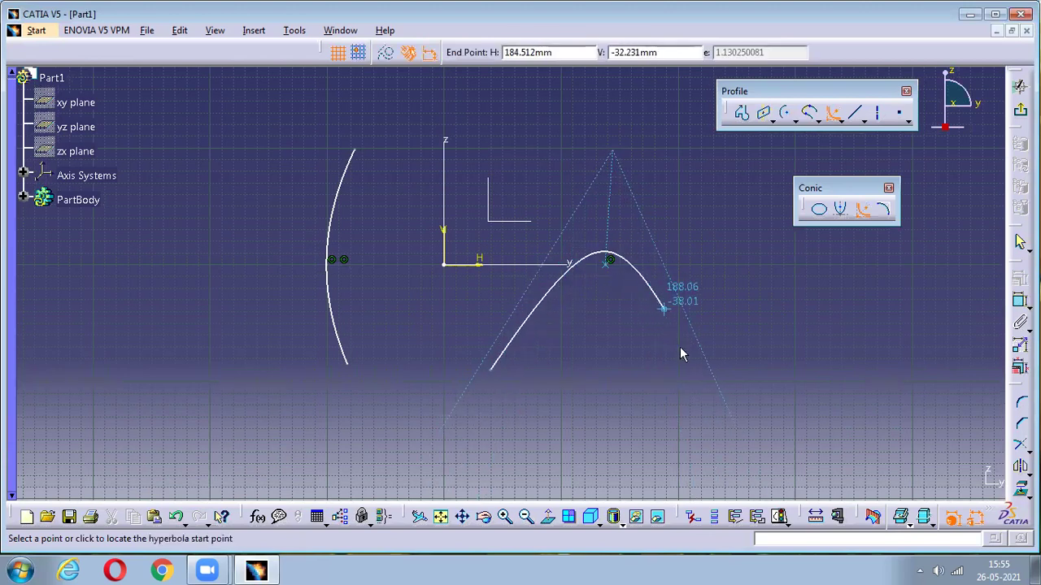
{"action": "left_click", "coordinate": [700, 376]}
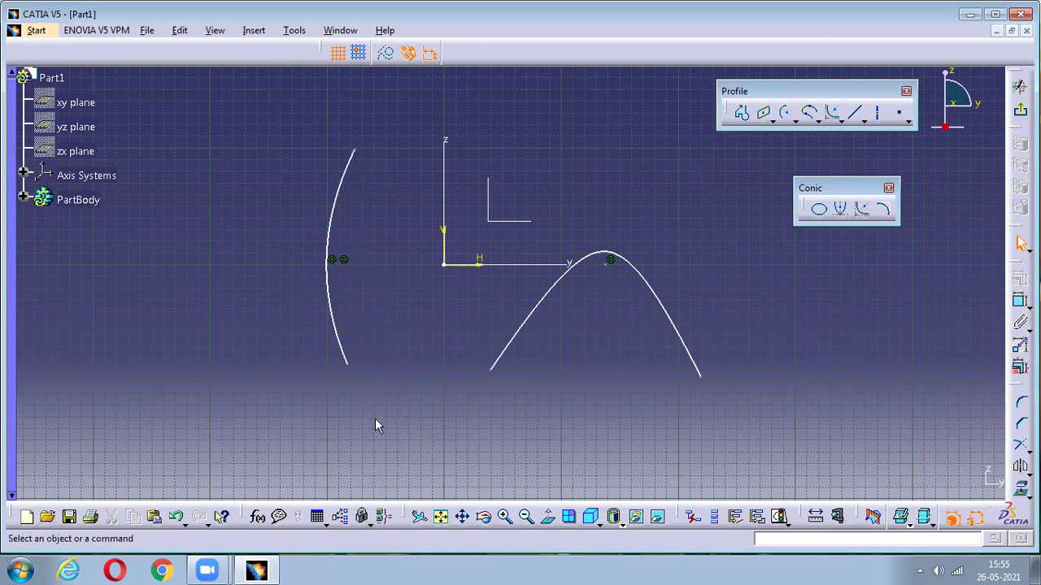
- Select both conic curves, the parabola and the hyperbola, and delete them from the sketch
{"action": "mouse_move", "coordinate": [250, 96]}
{"action": "left_mouse_down"}
{"action": "mouse_move", "coordinate": [572, 439]}
{"action": "mouse_move", "coordinate": [735, 478]}
{"action": "left_mouse_up"}
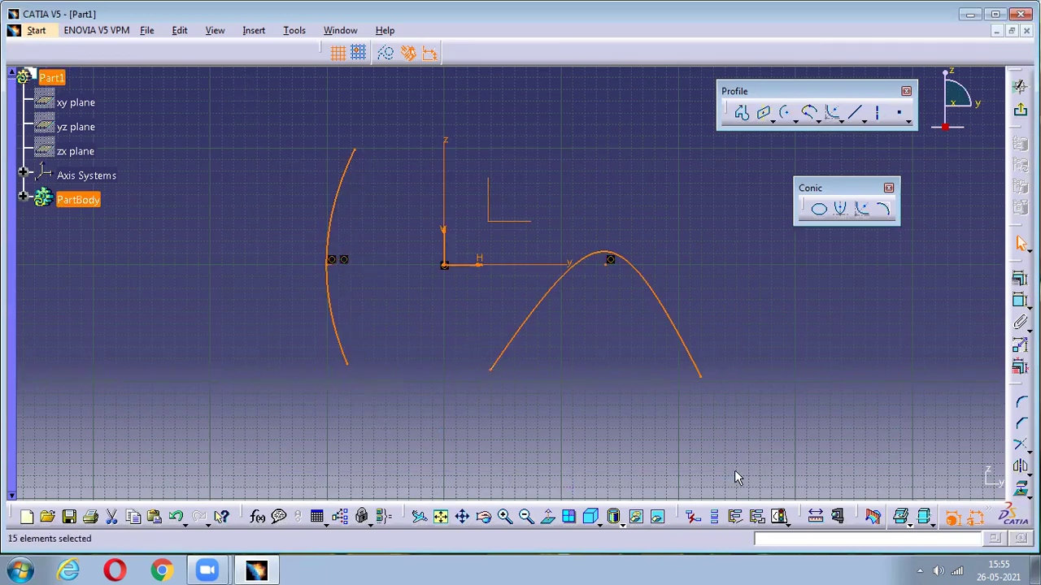
{"action": "key", "text": "Delete"}
{"action": "mouse_move", "coordinate": [657, 370]}
{"action": "middle_mouse_down"}
{"action": "mouse_move", "coordinate": [648, 372]}
{"action": "mouse_move", "coordinate": [607, 238]}
{"action": "mouse_move", "coordinate": [369, 422]}
{"action": "middle_mouse_up"}
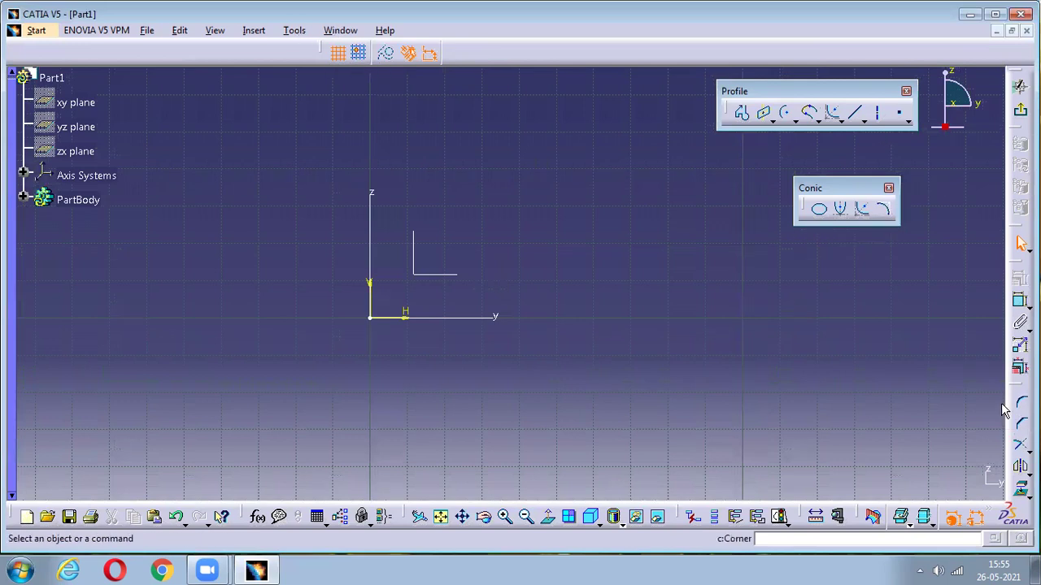
- Close the floating Conic toolbar and detach the Line toolbar below the Profile toolbar
{"action": "left_click", "coordinate": [889, 188]}
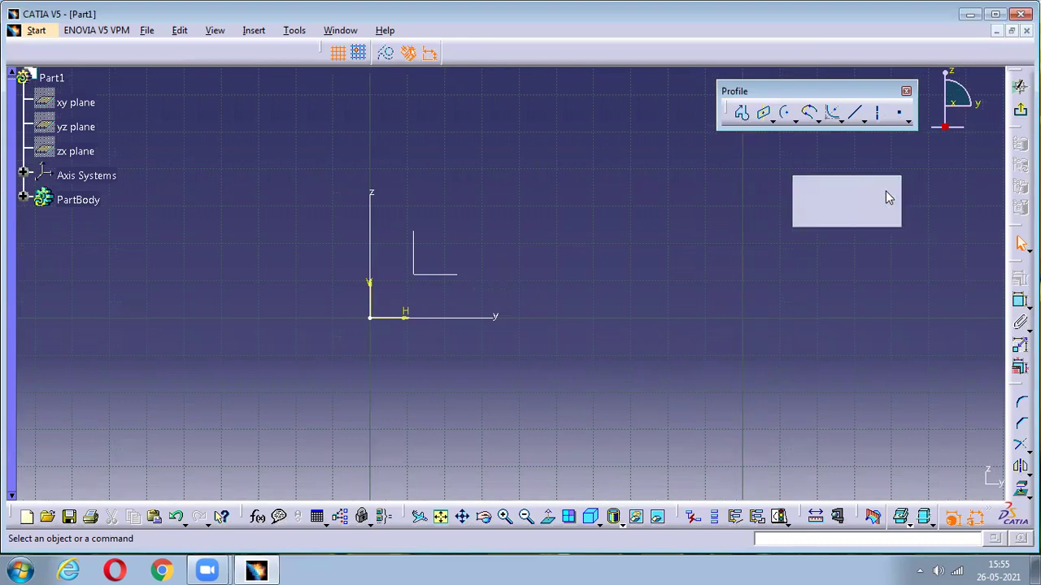
{"action": "left_click", "coordinate": [864, 122]}
{"action": "left_click_drag", "start_coordinate": [882, 137], "coordinate": [792, 204]}
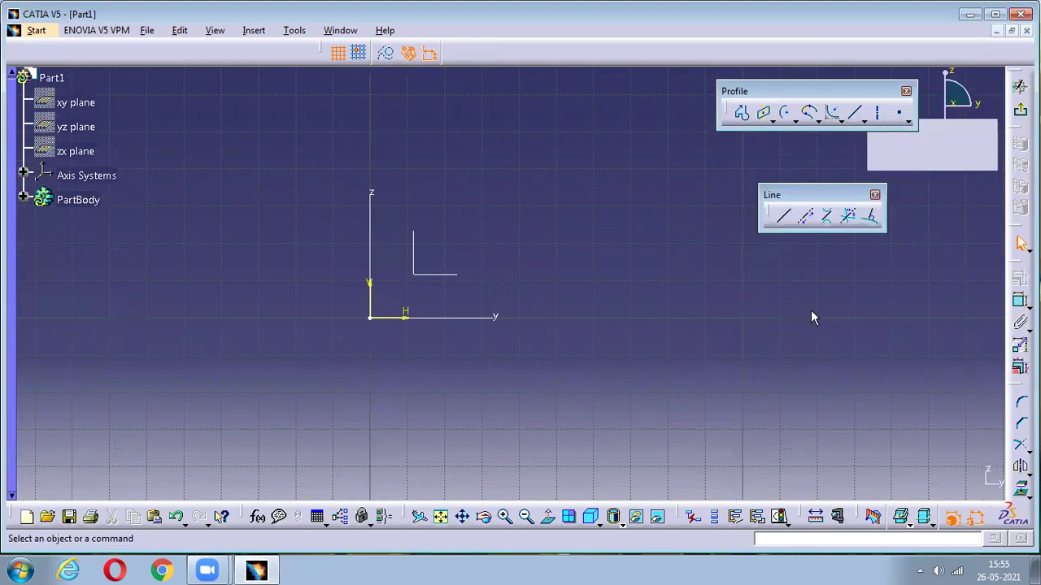
- Draw two horizontal lines, one above the other, both crossing the V direction above the H axis, the lower about 77 mm long
{"action": "left_click", "coordinate": [785, 225]}
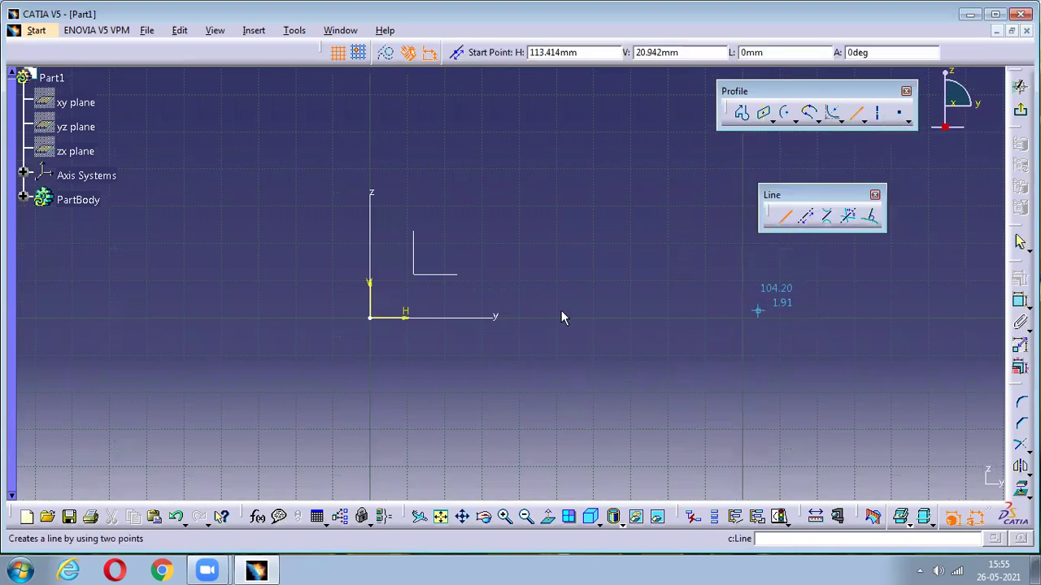
{"action": "left_click", "coordinate": [236, 206]}
{"action": "left_click", "coordinate": [507, 207]}
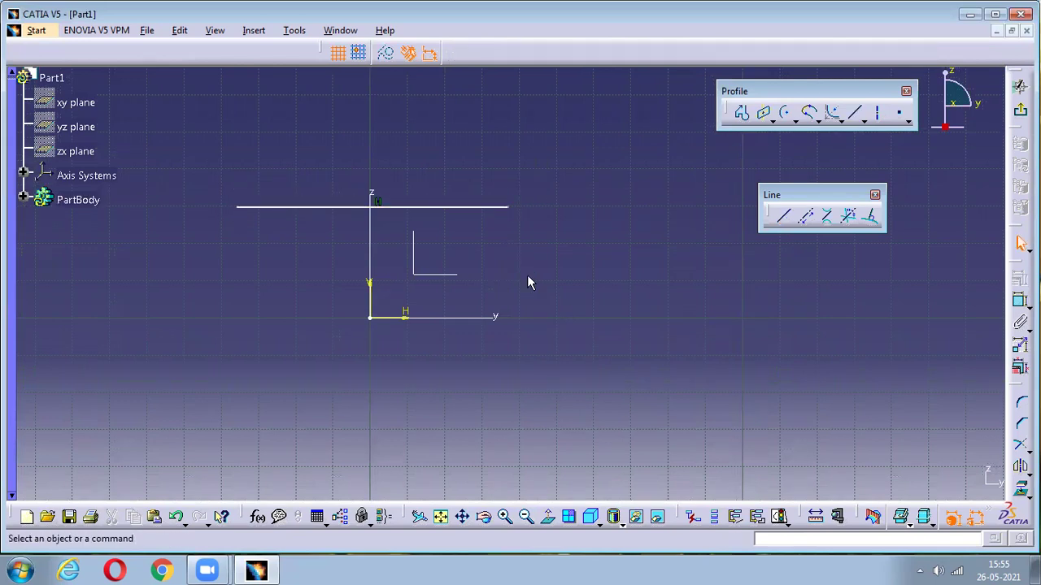
{"action": "left_click", "coordinate": [782, 215]}
{"action": "left_click", "coordinate": [246, 259]}
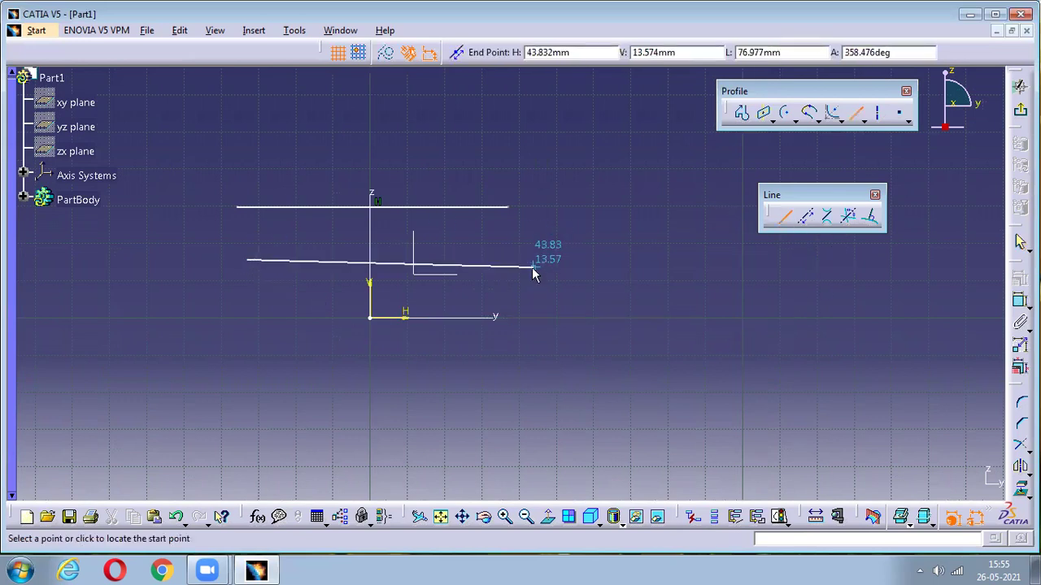
{"action": "left_click", "coordinate": [534, 260]}
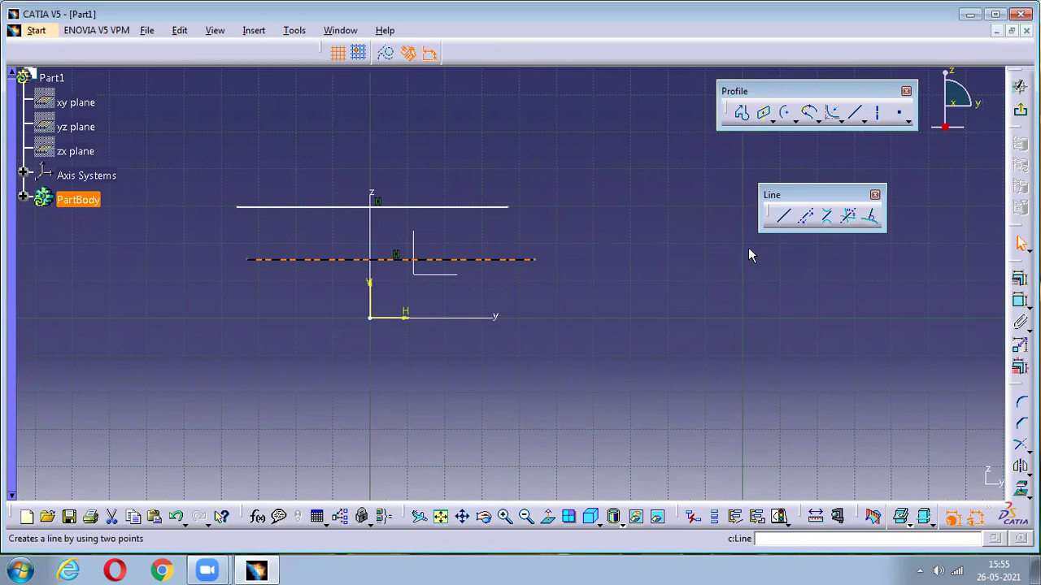
- Draw a slanted line about 15 mm long joining the right endpoints of the two horizontal lines
{"action": "left_click", "coordinate": [782, 216]}
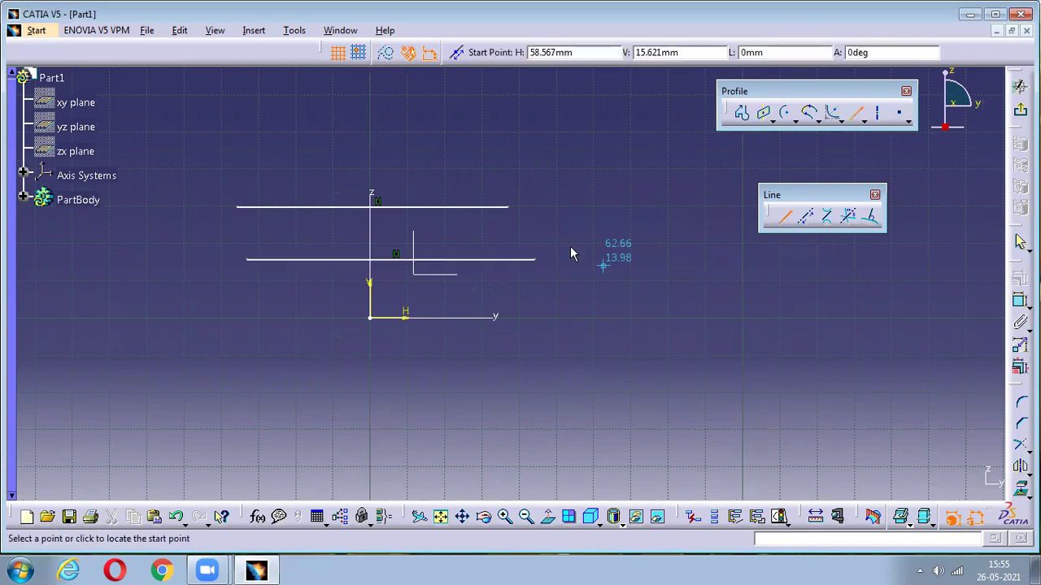
{"action": "left_click", "coordinate": [508, 207]}
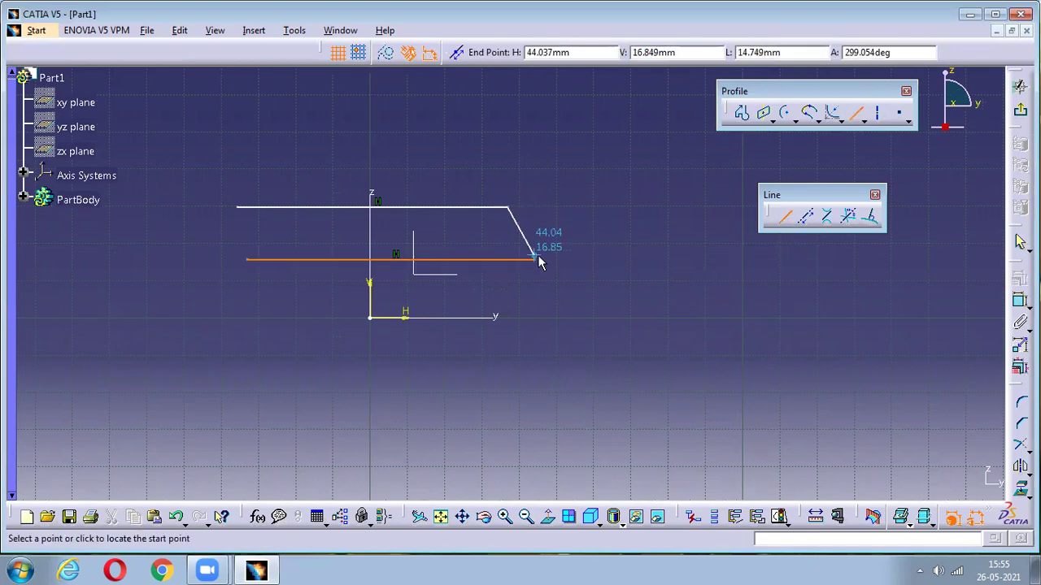
{"action": "left_click", "coordinate": [534, 259]}
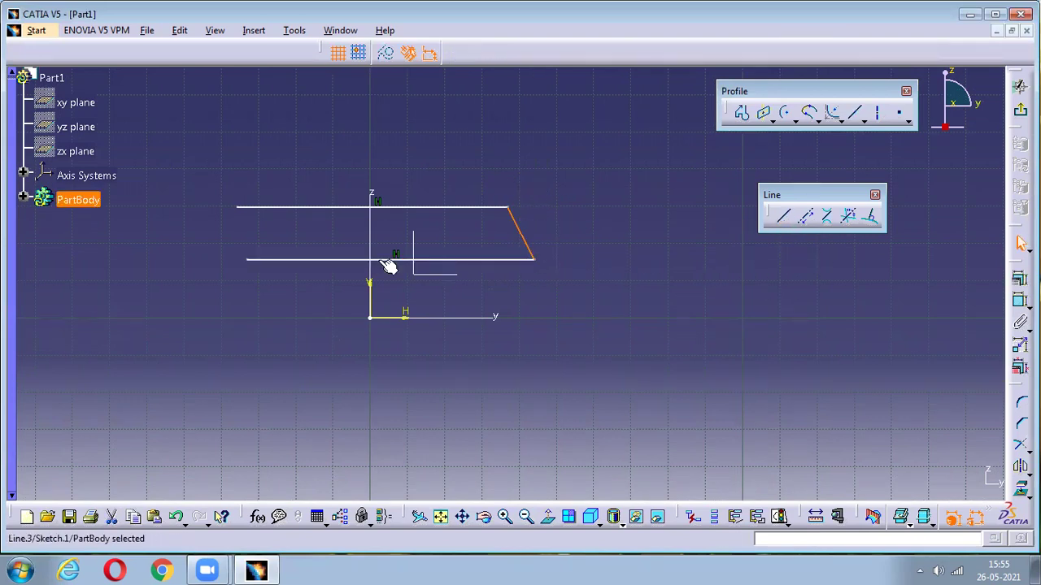
- Select the three connected lines and delete them
{"action": "left_click", "coordinate": [711, 315]}
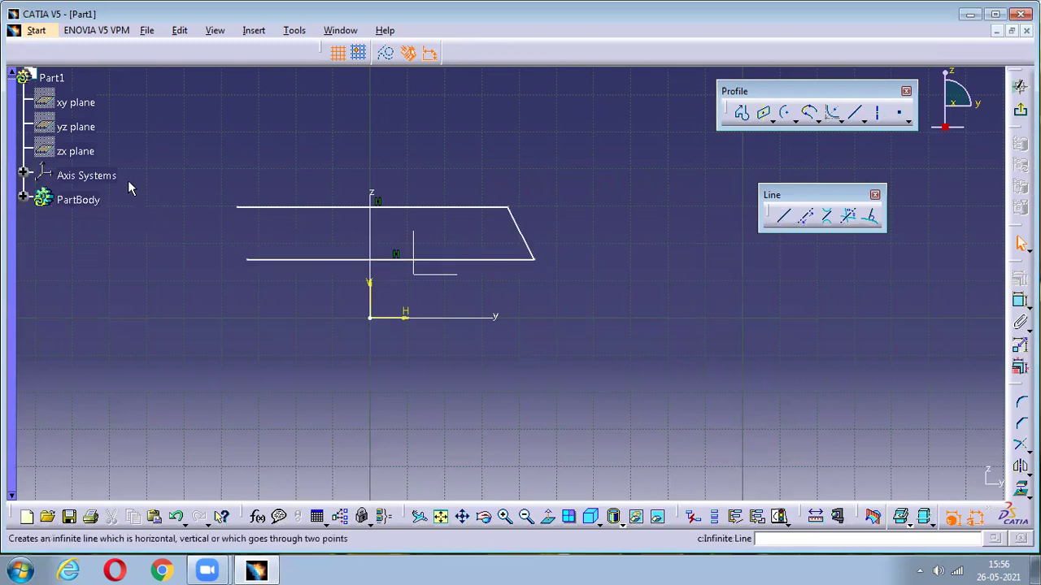
{"action": "left_click_drag", "start_coordinate": [369, 328], "coordinate": [615, 337]}
{"action": "key", "text": "Delete"}
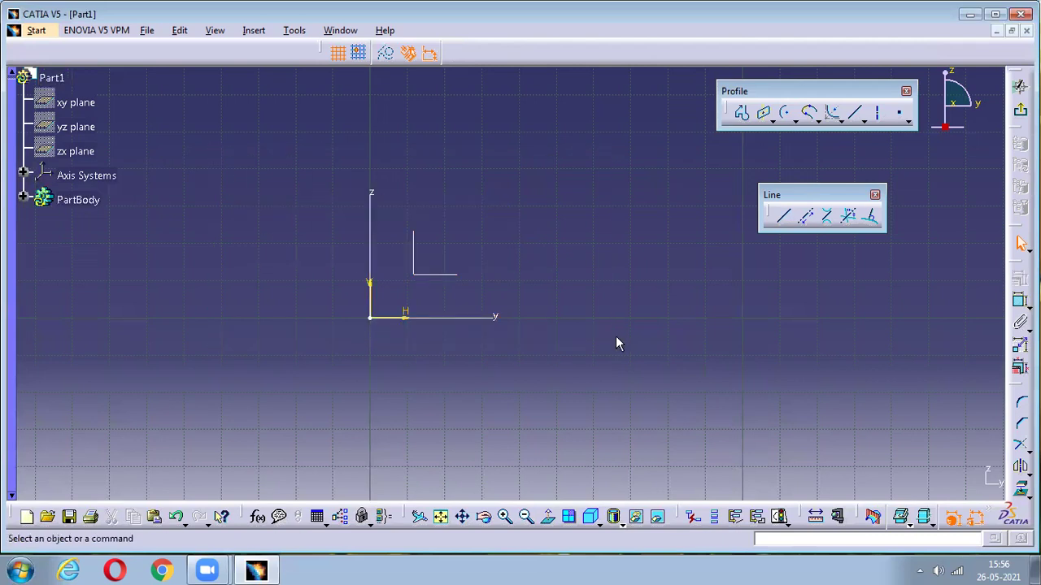
- Draw five separate slanted lines crossing one another above and around the H axis, keeping the Line command active between them
{"action": "left_click", "coordinate": [786, 218]}
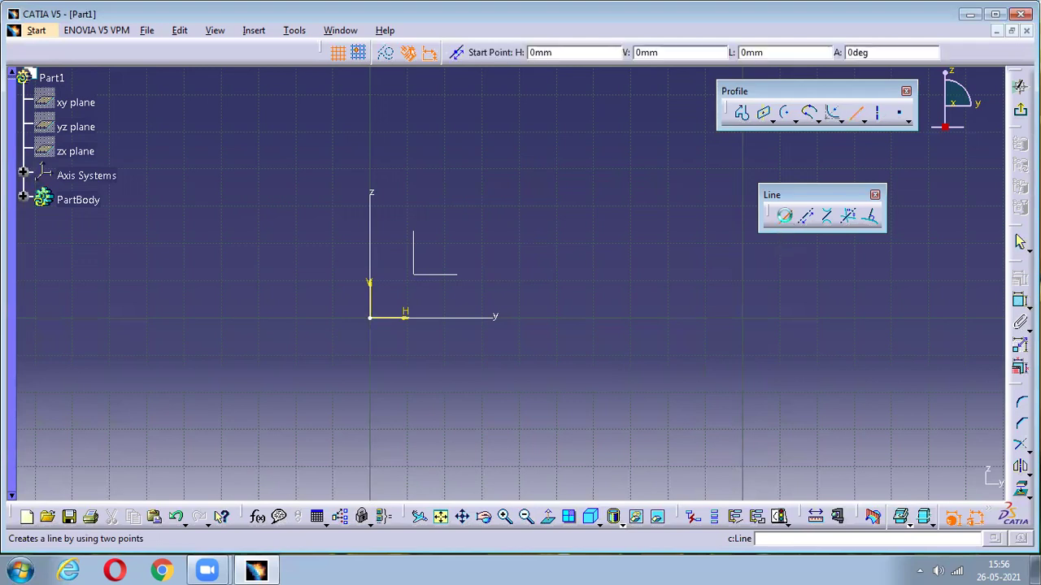
{"action": "left_click", "coordinate": [531, 178]}
{"action": "left_click", "coordinate": [596, 296]}
{"action": "left_click", "coordinate": [596, 193]}
{"action": "left_click", "coordinate": [481, 337]}
{"action": "left_click", "coordinate": [417, 183]}
{"action": "left_click", "coordinate": [603, 337]}
{"action": "left_click", "coordinate": [640, 227]}
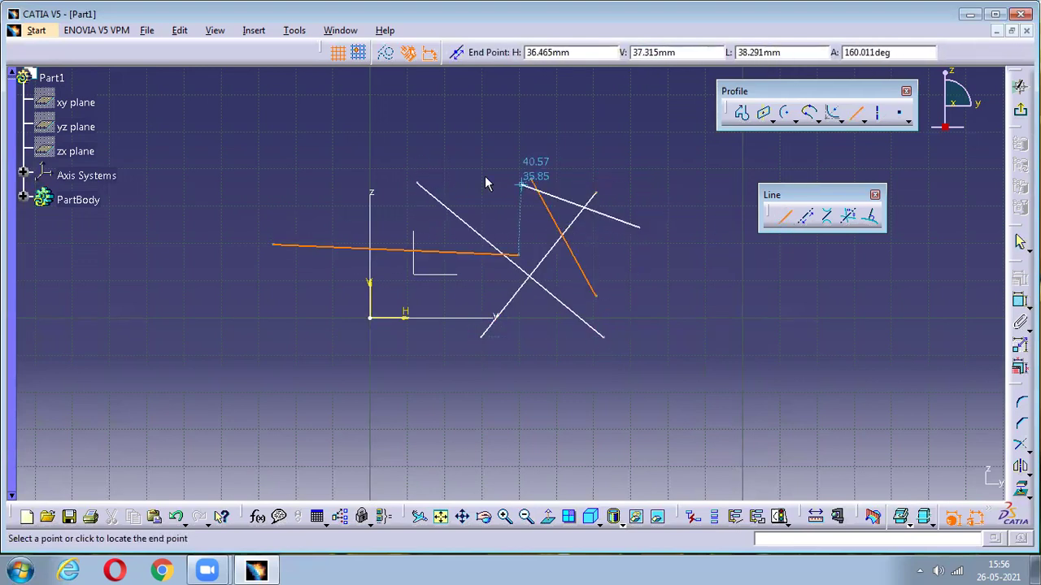
{"action": "left_click", "coordinate": [459, 172]}
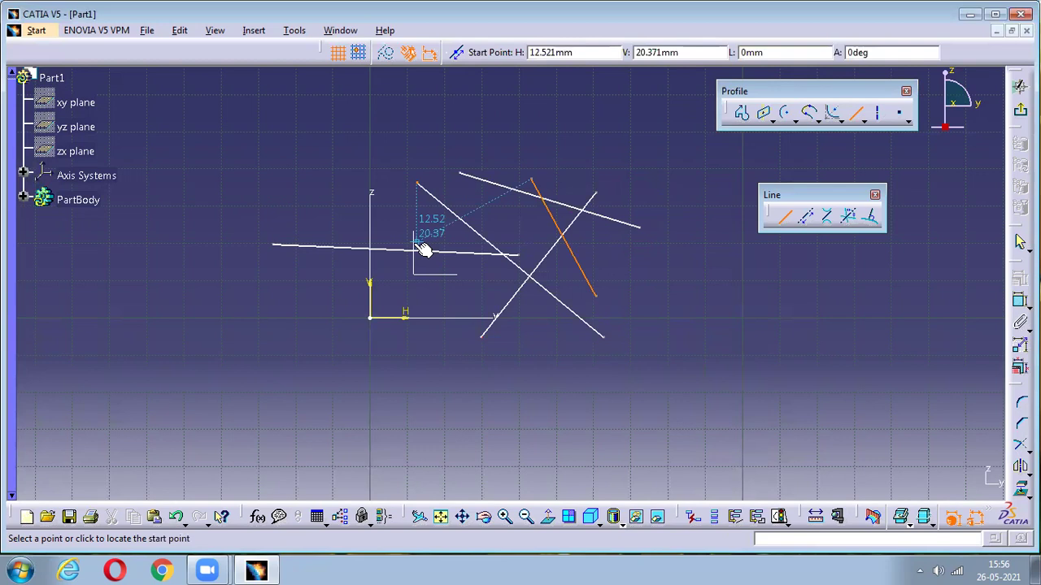
{"action": "key", "text": "Escape"}
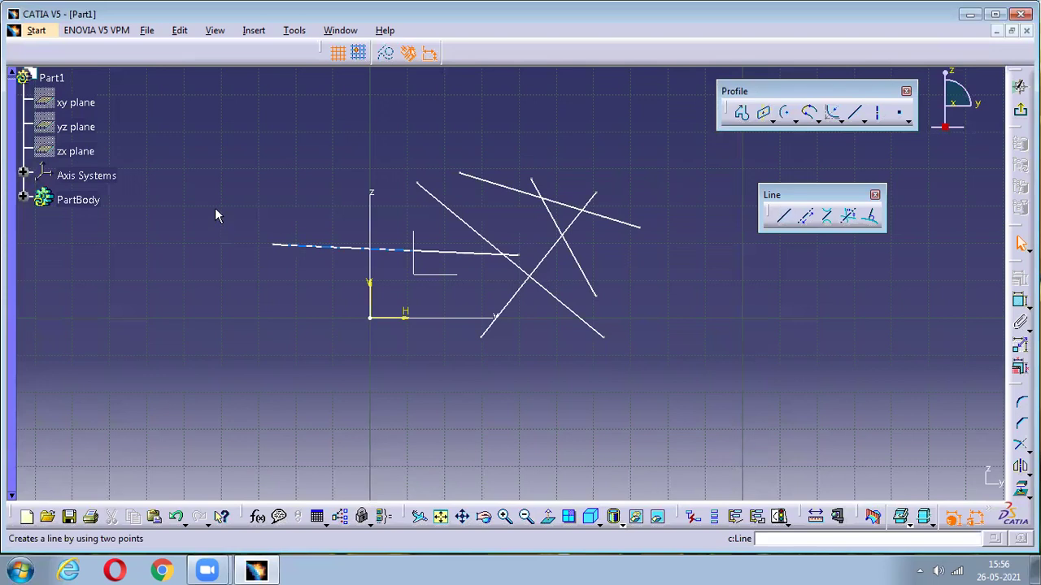
- Select all five crossing lines and delete them
{"action": "left_click_drag", "start_coordinate": [214, 106], "coordinate": [672, 433]}
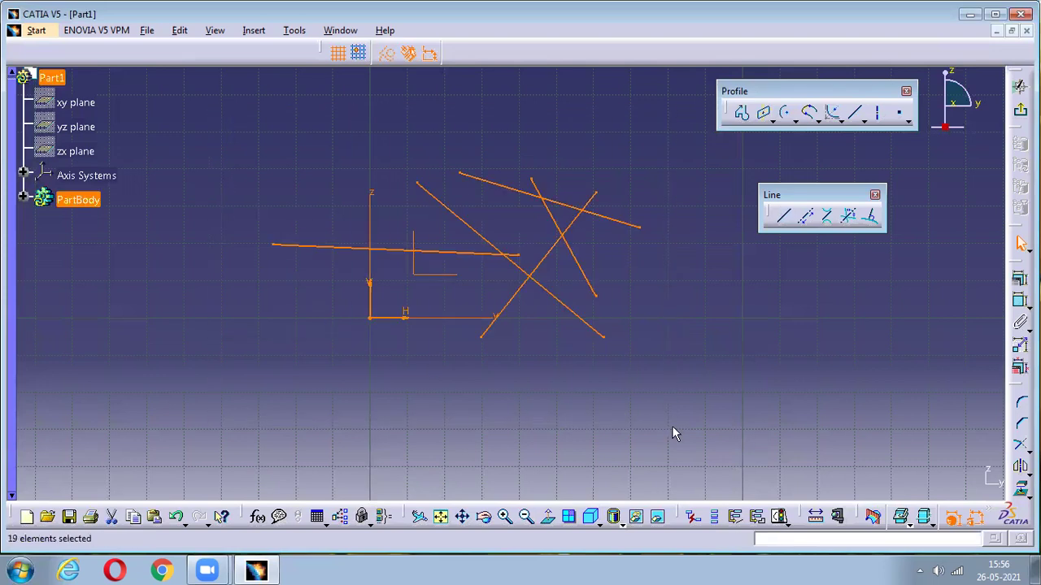
{"action": "key", "text": "Delete"}
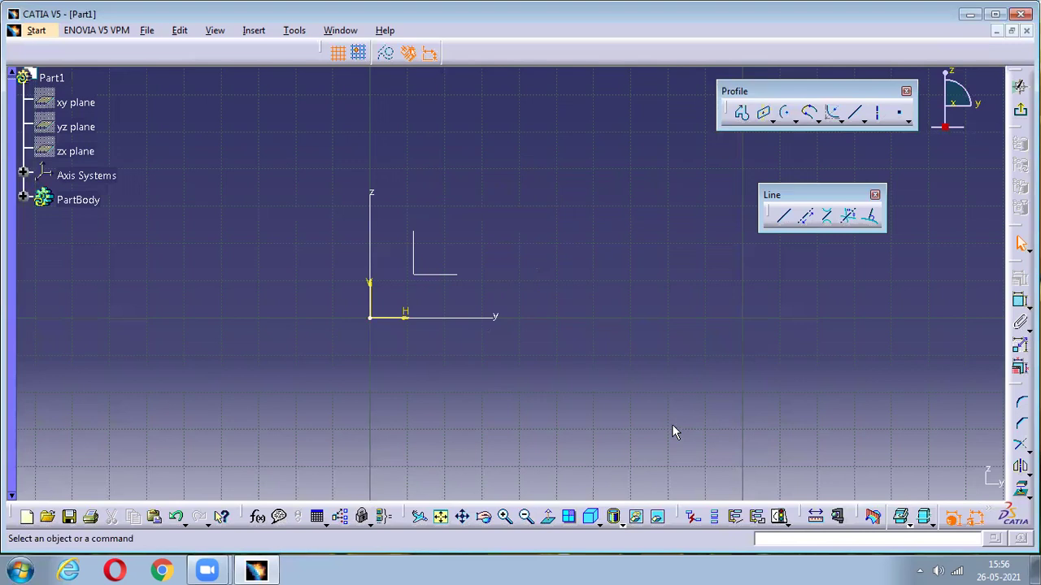
- Draw a horizontal Infinite Line through the origin, lying on the H axis
{"action": "left_click", "coordinate": [803, 224]}
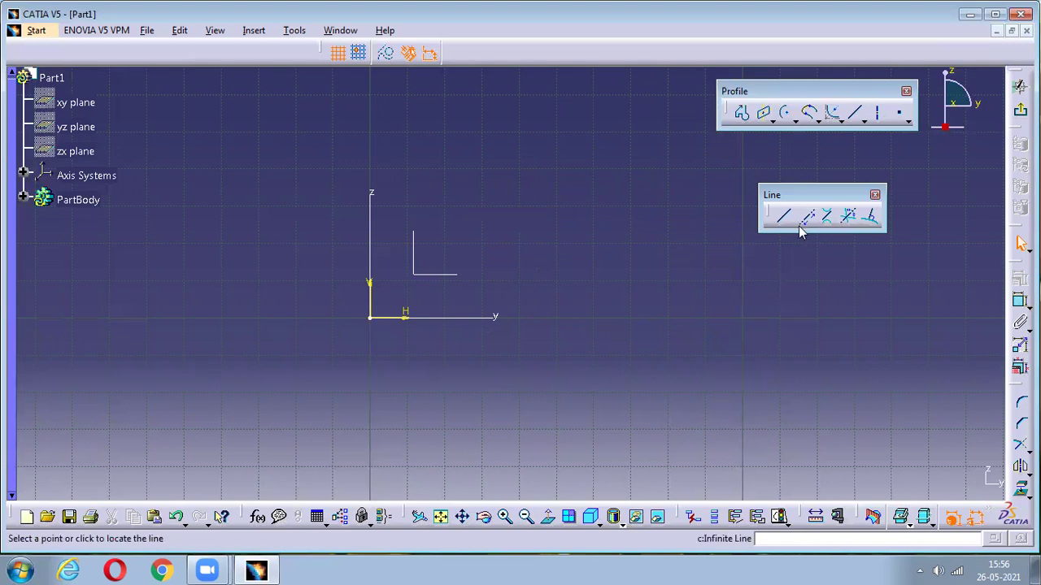
{"action": "left_click", "coordinate": [371, 316]}
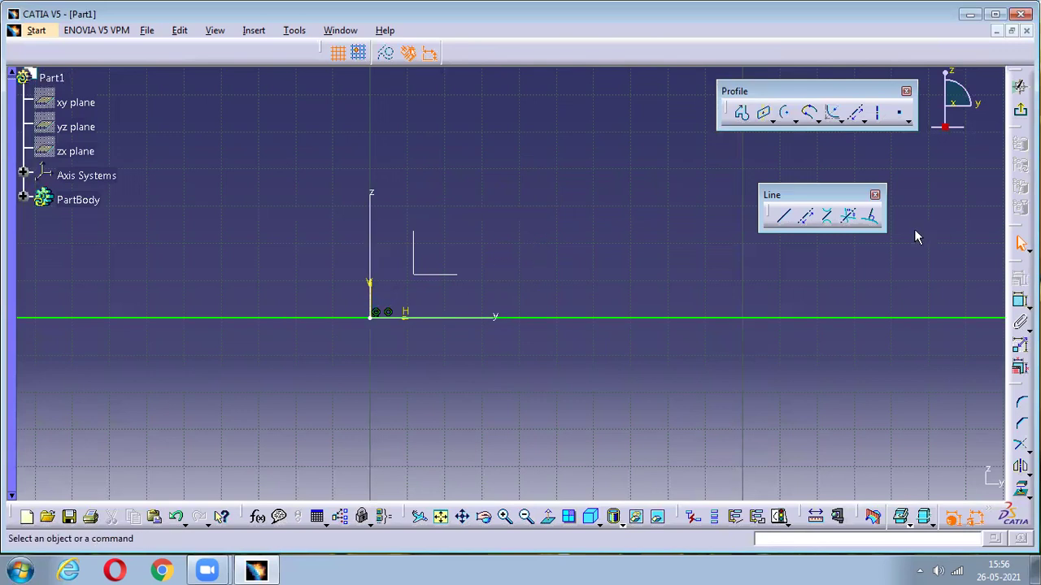
{"action": "middle_click_drag", "start_coordinate": [504, 241], "coordinate": [518, 301], "text": "ctrl"}
{"action": "middle_click_drag", "start_coordinate": [509, 189], "coordinate": [510, 301], "text": "ctrl"}
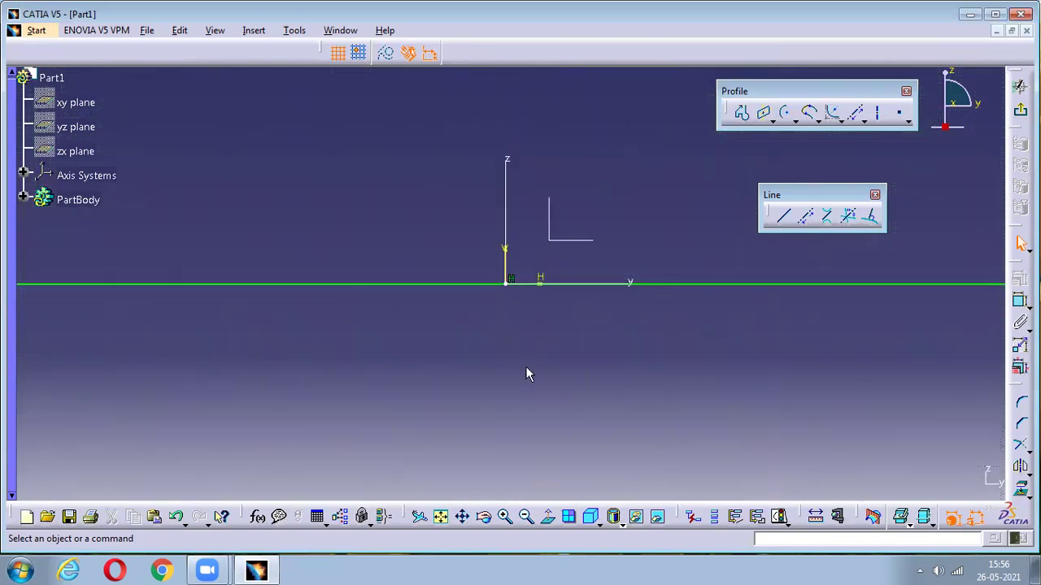
{"action": "left_click", "coordinate": [440, 517]}
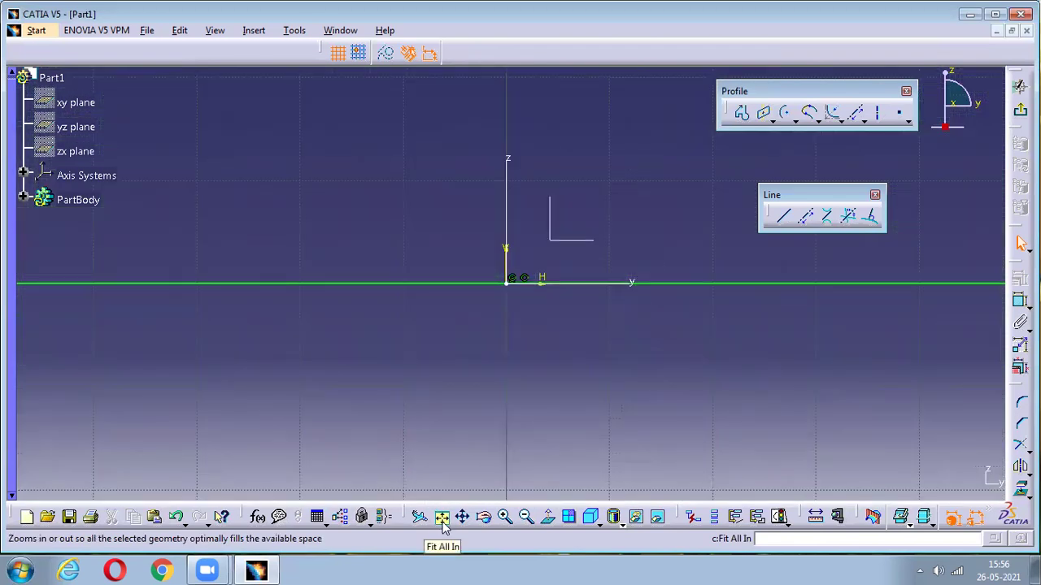
{"action": "middle_click_drag", "start_coordinate": [526, 218], "coordinate": [528, 252], "text": "ctrl"}
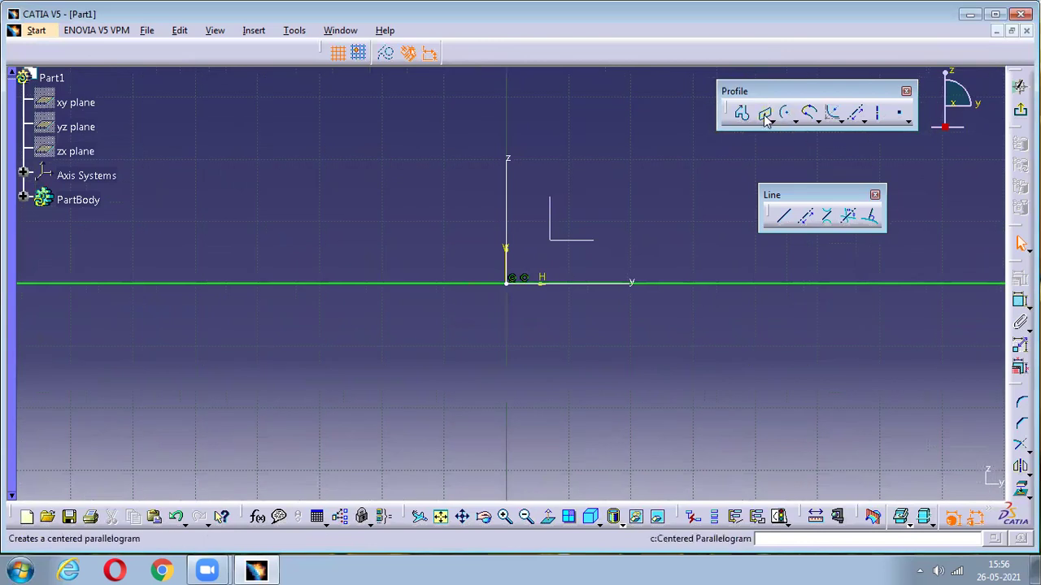
- Draw a small centre-based arc with a radius of about 4.5 mm above the infinite line, on the positive H side
{"action": "left_click", "coordinate": [785, 113]}
{"action": "left_click", "coordinate": [654, 199]}
{"action": "left_click", "coordinate": [678, 196]}
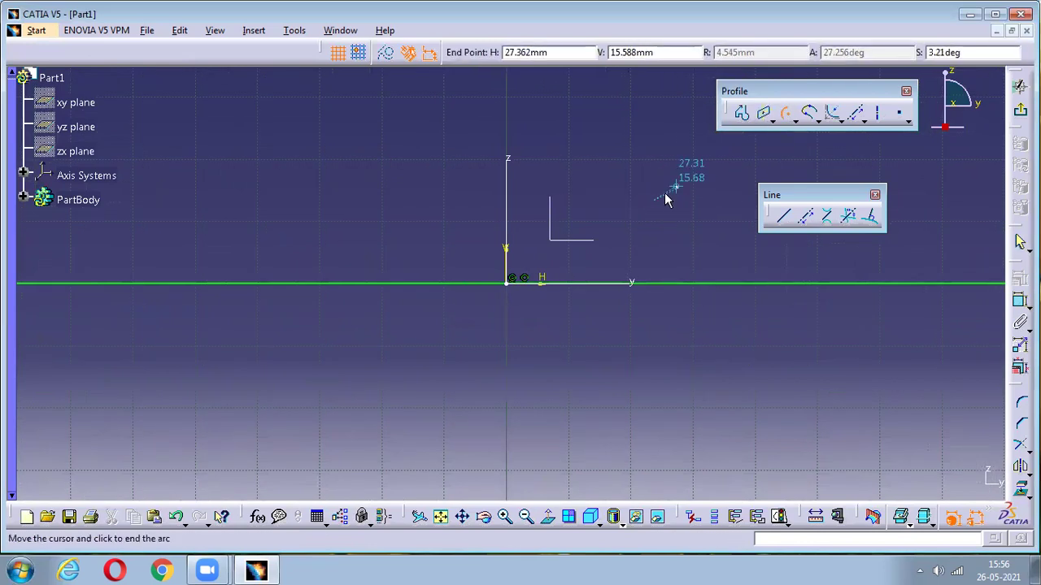
{"action": "left_click", "coordinate": [663, 214]}
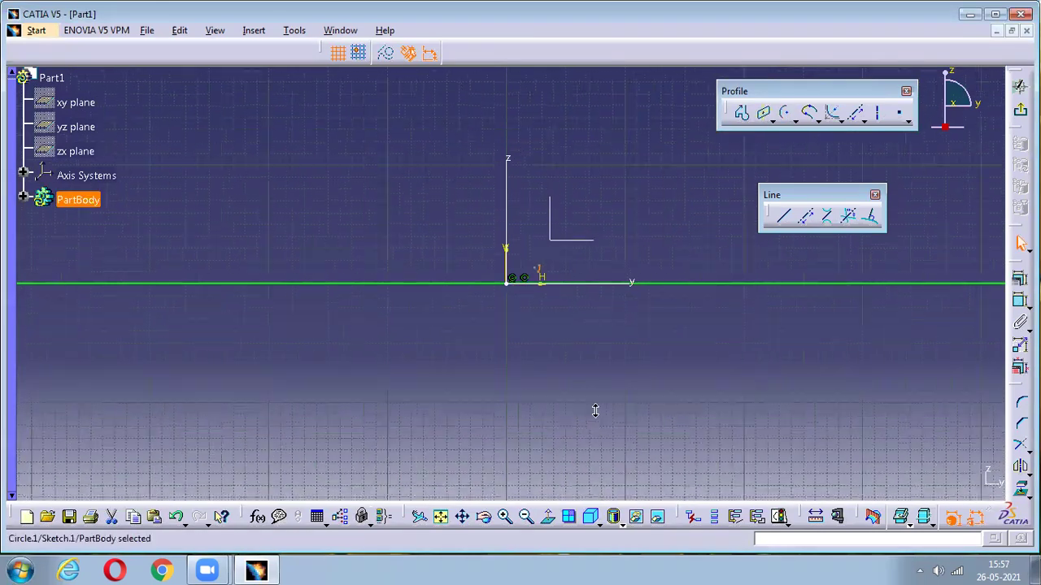
{"action": "middle_click_drag", "start_coordinate": [555, 155], "coordinate": [563, 358], "text": "ctrl"}
{"action": "mouse_move", "coordinate": [555, 228]}
{"action": "middle_mouse_down", "text": "ctrl"}
{"action": "mouse_move", "coordinate": [548, 327]}
{"action": "mouse_move", "coordinate": [570, 407]}
{"action": "middle_mouse_up", "text": "ctrl"}
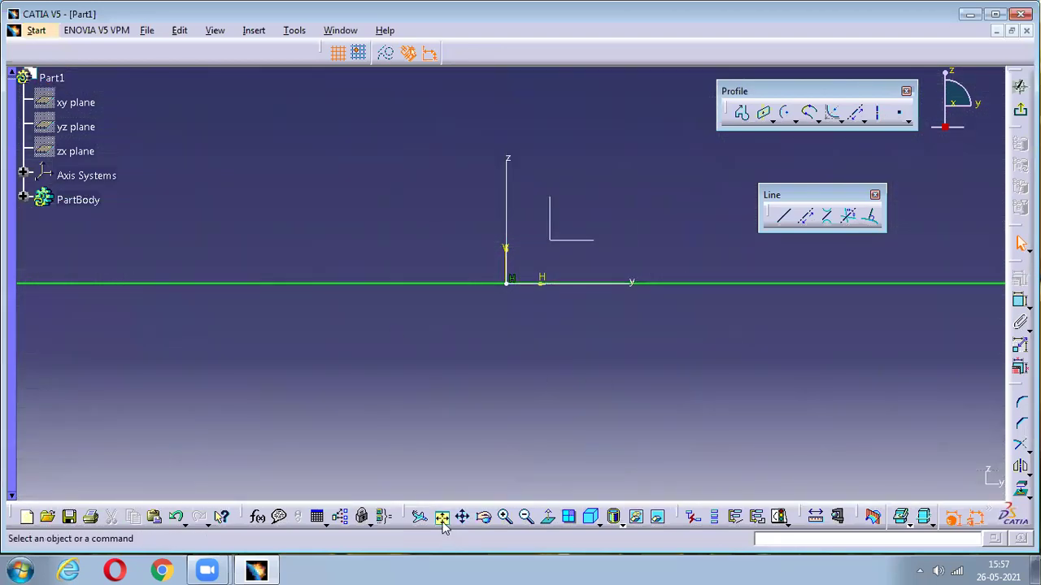
{"action": "left_click", "coordinate": [441, 517]}
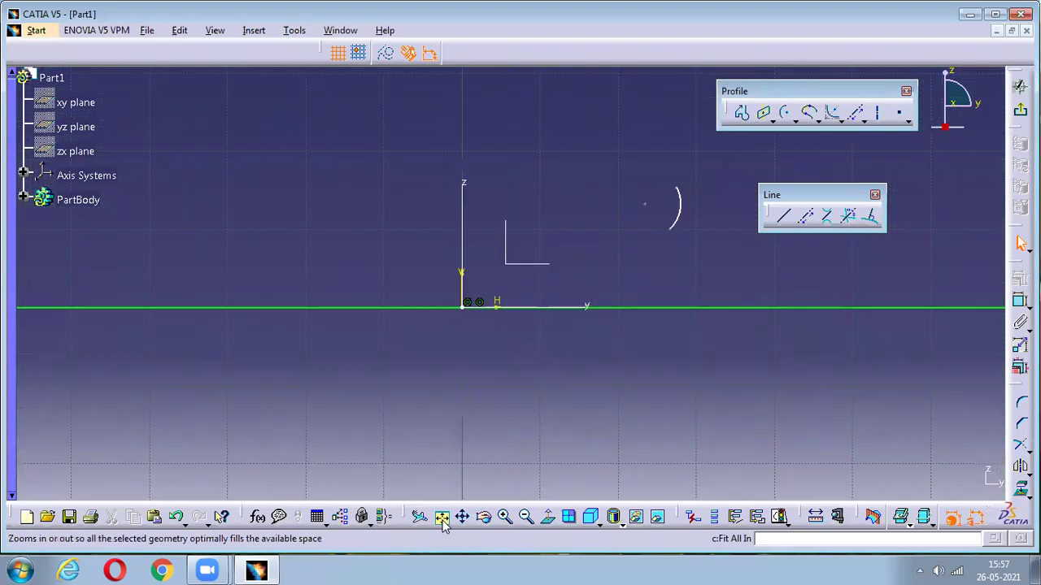
- Delete the infinite line and the small arc above it
{"action": "left_click", "coordinate": [721, 311]}
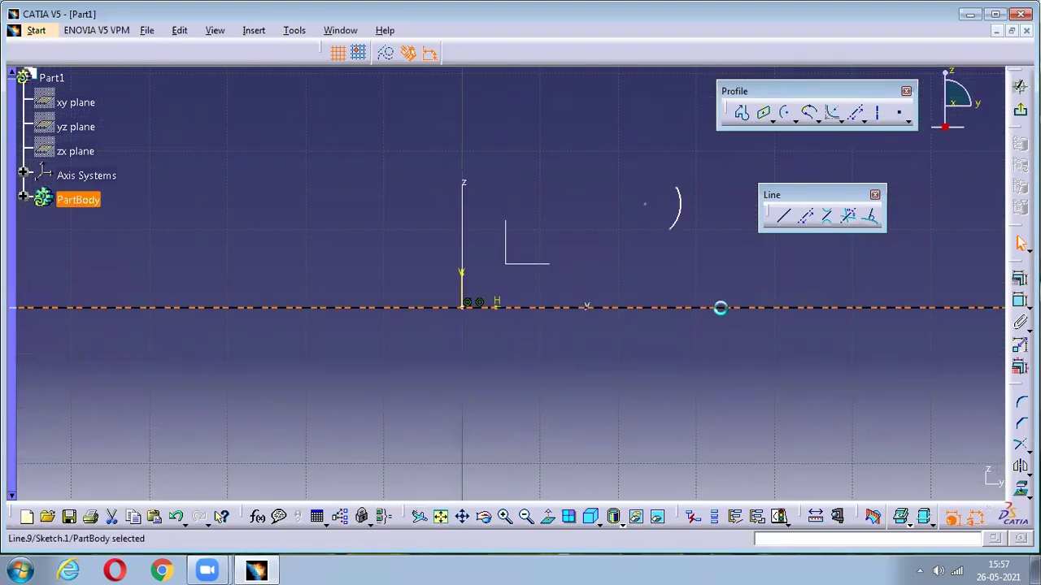
{"action": "key", "text": "Delete"}
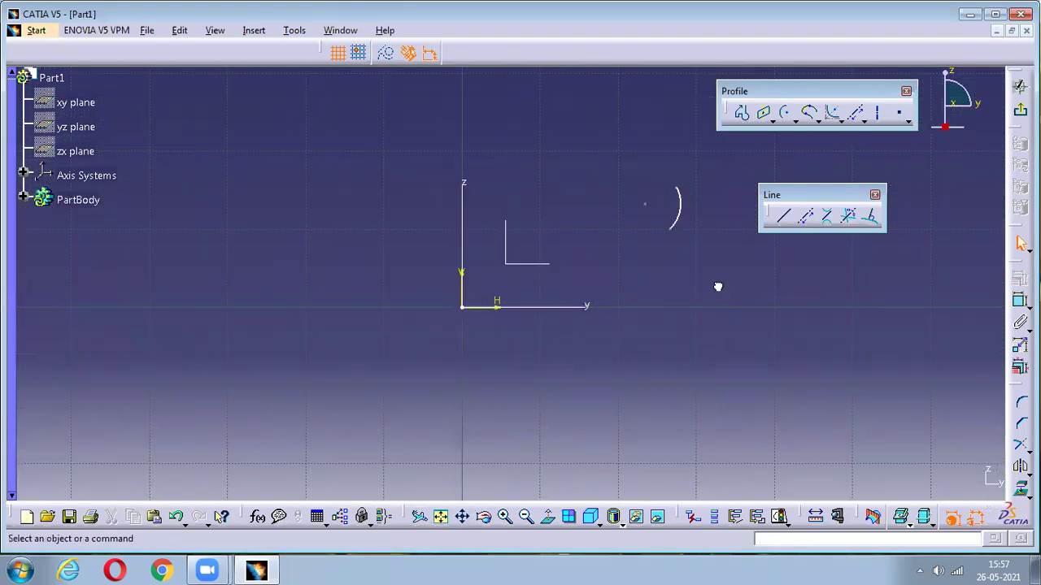
{"action": "left_click_drag", "start_coordinate": [717, 287], "coordinate": [549, 131]}
{"action": "key", "text": "Delete"}
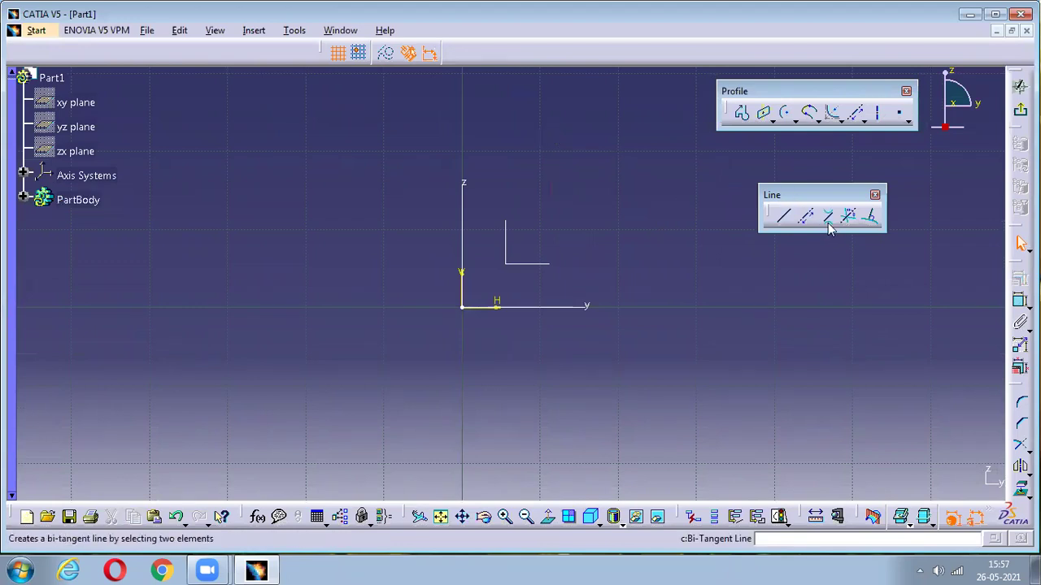
- Draw a large circle in the negative-H, positive-V quadrant and a smaller circle in the positive-H, negative-V quadrant
{"action": "left_click", "coordinate": [771, 121]}
{"action": "left_click", "coordinate": [795, 122]}
{"action": "left_click", "coordinate": [815, 132]}
{"action": "left_click", "coordinate": [310, 200]}
{"action": "left_click", "coordinate": [333, 263]}
{"action": "left_click", "coordinate": [609, 418]}
{"action": "left_click", "coordinate": [626, 453]}
{"action": "right_click", "coordinate": [674, 268]}
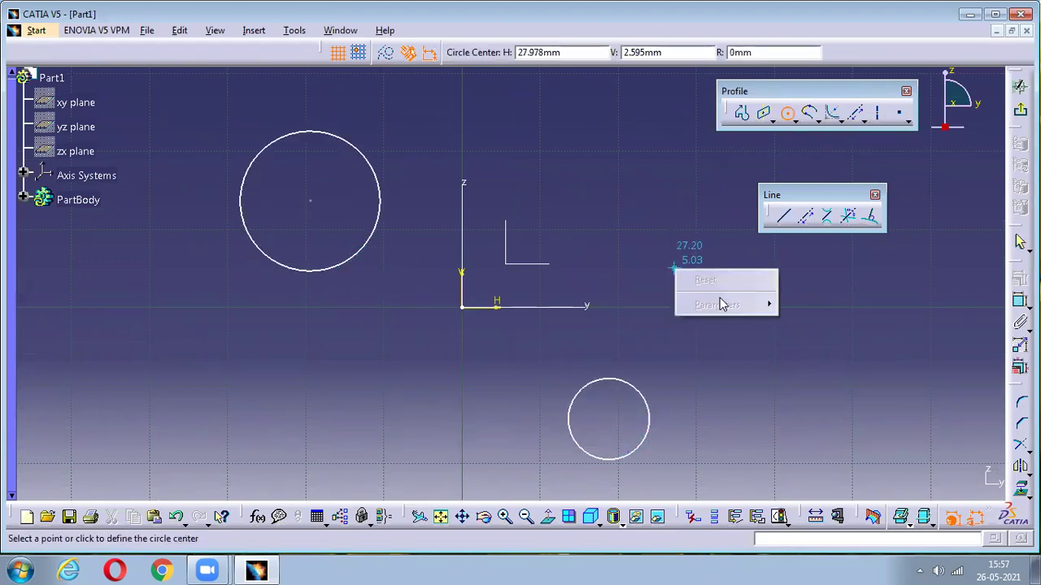
{"action": "key", "text": "Escape"}
- Connect the two circles with two Bi-Tangent Lines, one along their upper sides and one along their lower sides
{"action": "left_click", "coordinate": [826, 215]}
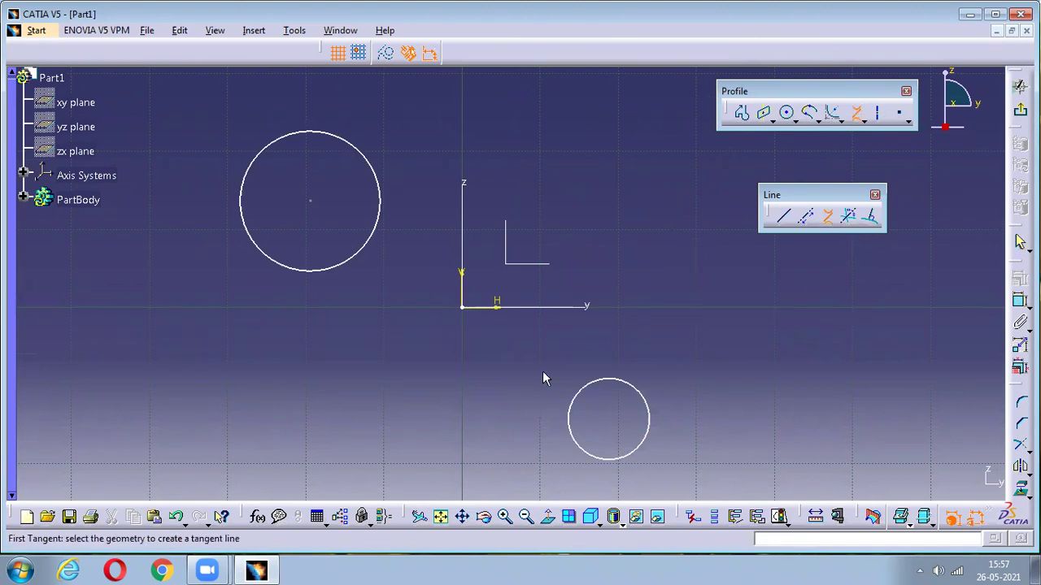
{"action": "left_click", "coordinate": [619, 382]}
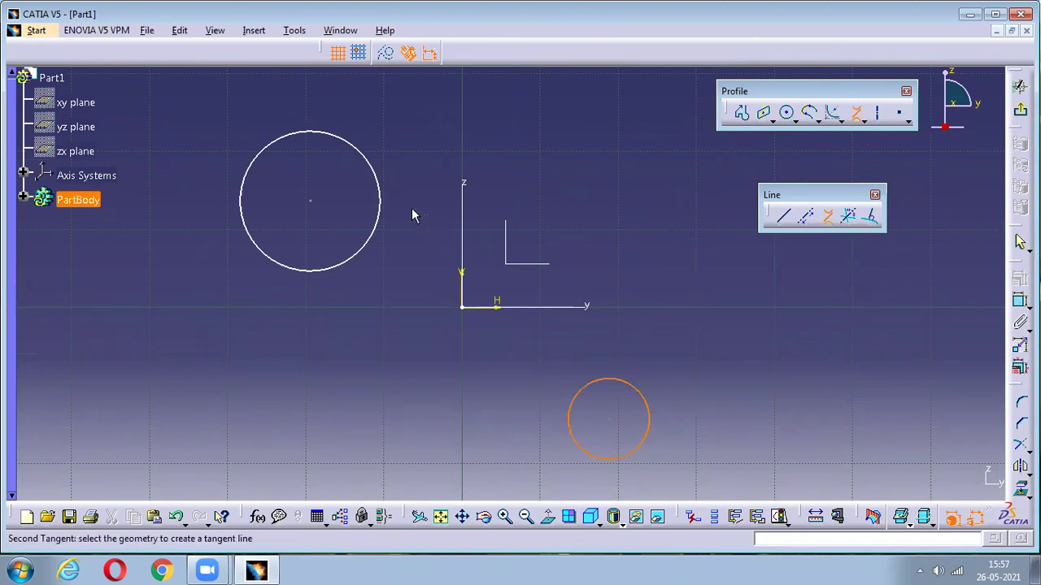
{"action": "left_click", "coordinate": [348, 145]}
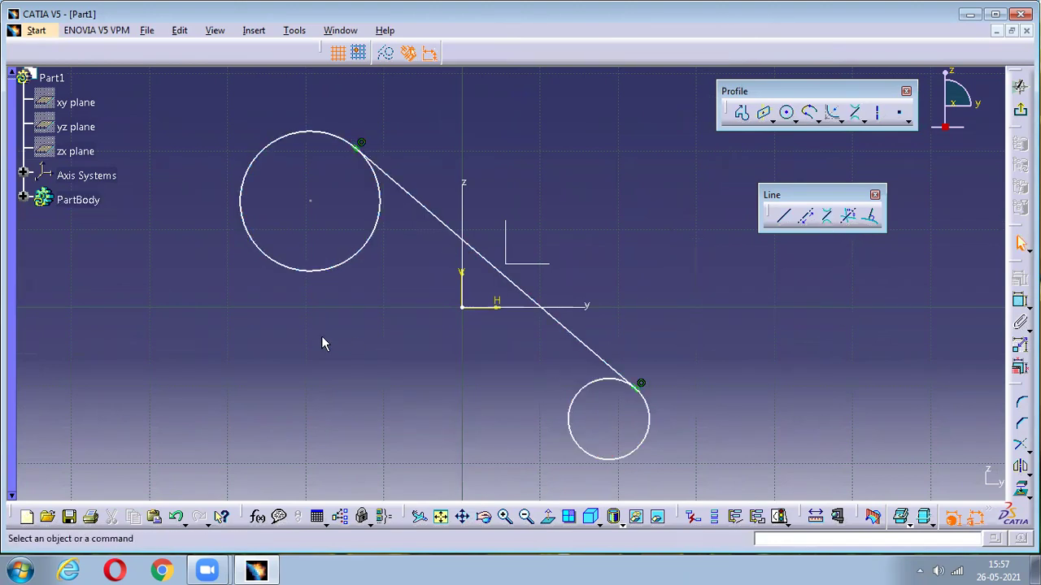
{"action": "left_click", "coordinate": [828, 220]}
{"action": "left_click", "coordinate": [600, 462]}
{"action": "left_click", "coordinate": [272, 263]}
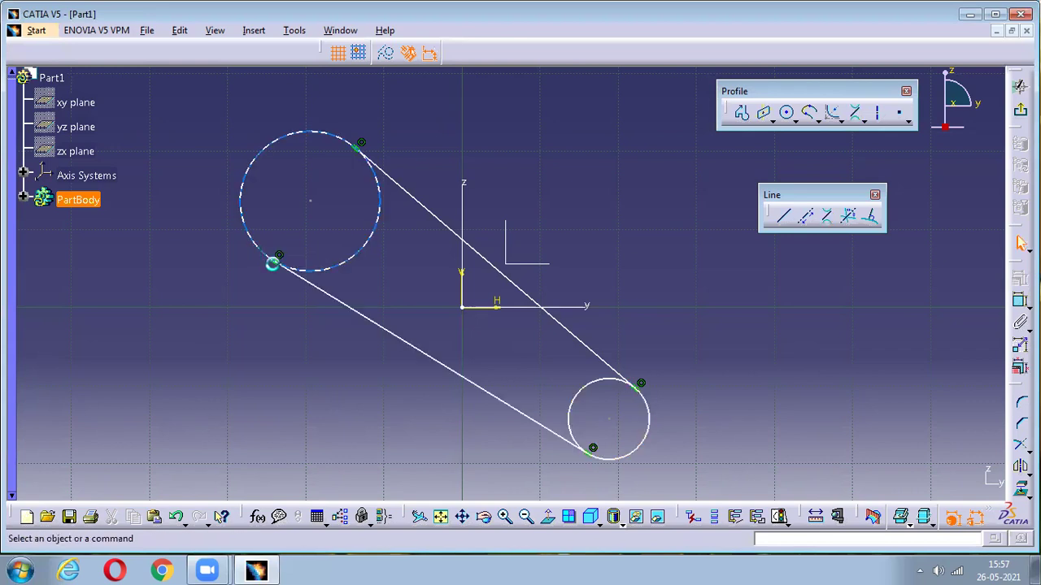
- Undo both tangent lines and draw a Bi-Tangent Line from the large circle's lower side to the small circle's upper side
{"action": "key", "text": "ctrl+z"}
{"action": "key", "text": "ctrl+z"}
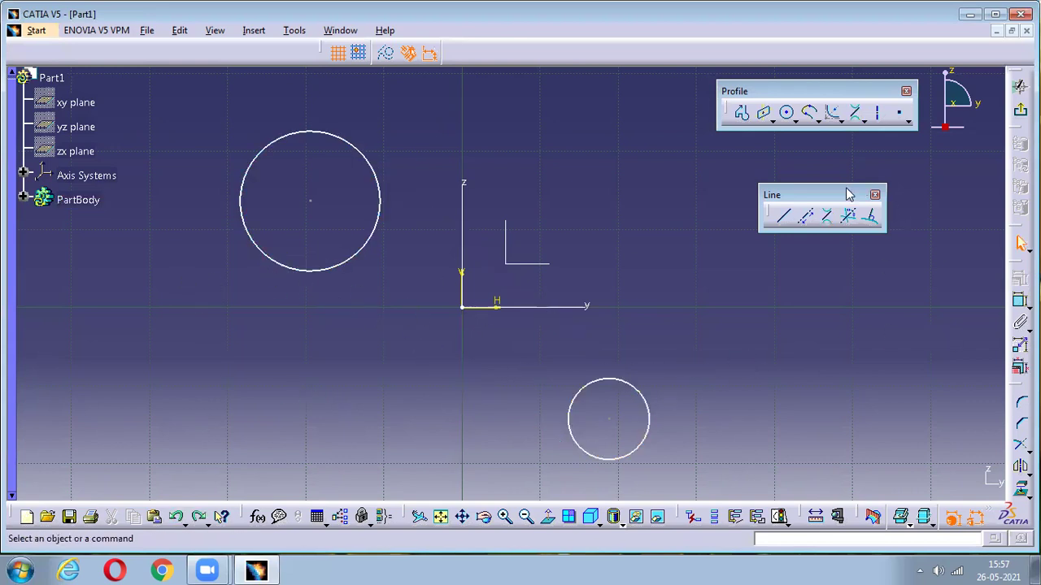
{"action": "left_click", "coordinate": [827, 217]}
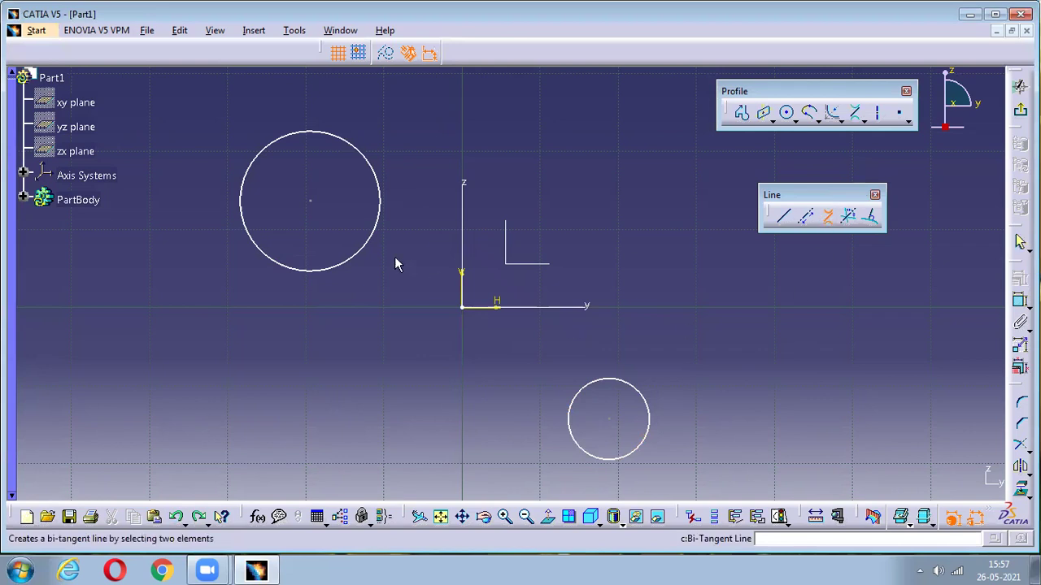
{"action": "left_click", "coordinate": [262, 251]}
{"action": "left_click", "coordinate": [641, 392]}
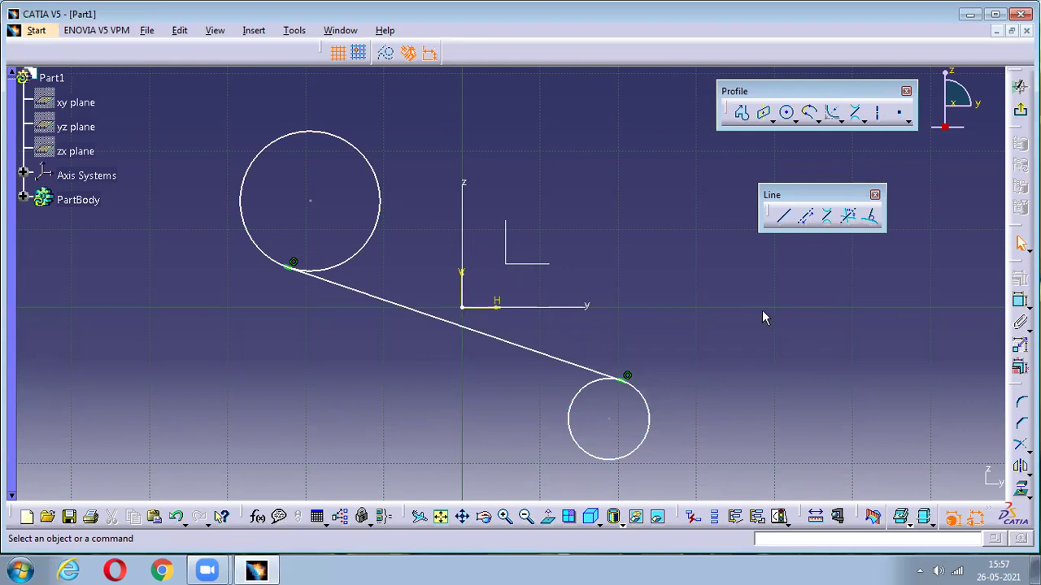
- Undo the crossing tangent line and both circles
{"action": "key", "text": "ctrl+z"}
{"action": "key", "text": "ctrl+z"}
{"action": "key", "text": "ctrl+z"}
- Draw two long diagonal lines that cross each other in an X just above the origin
{"action": "left_click", "coordinate": [849, 218]}
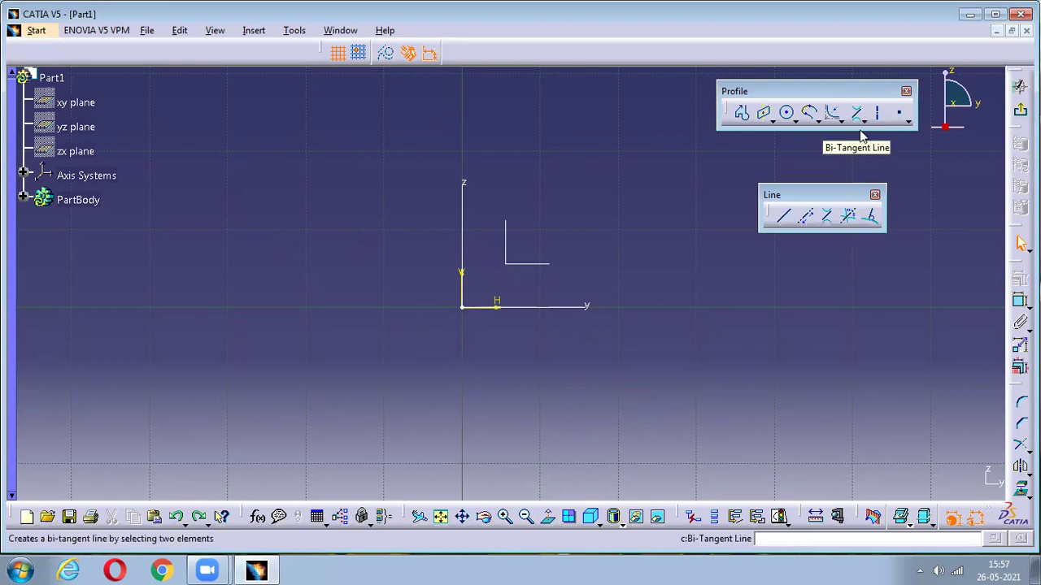
{"action": "double_click", "coordinate": [783, 216]}
{"action": "left_click", "coordinate": [370, 144]}
{"action": "left_click", "coordinate": [595, 331]}
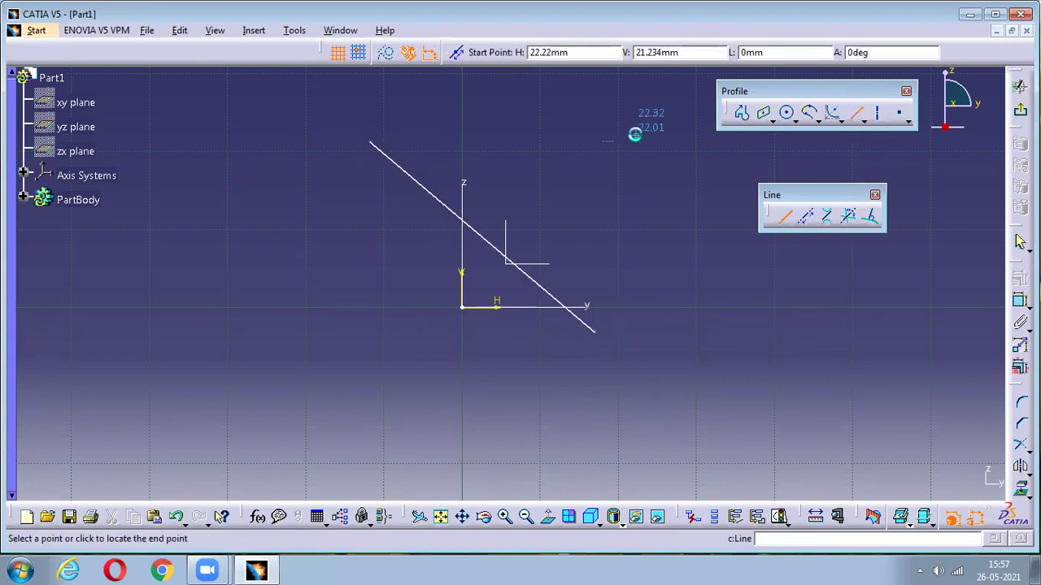
{"action": "left_click", "coordinate": [362, 315]}
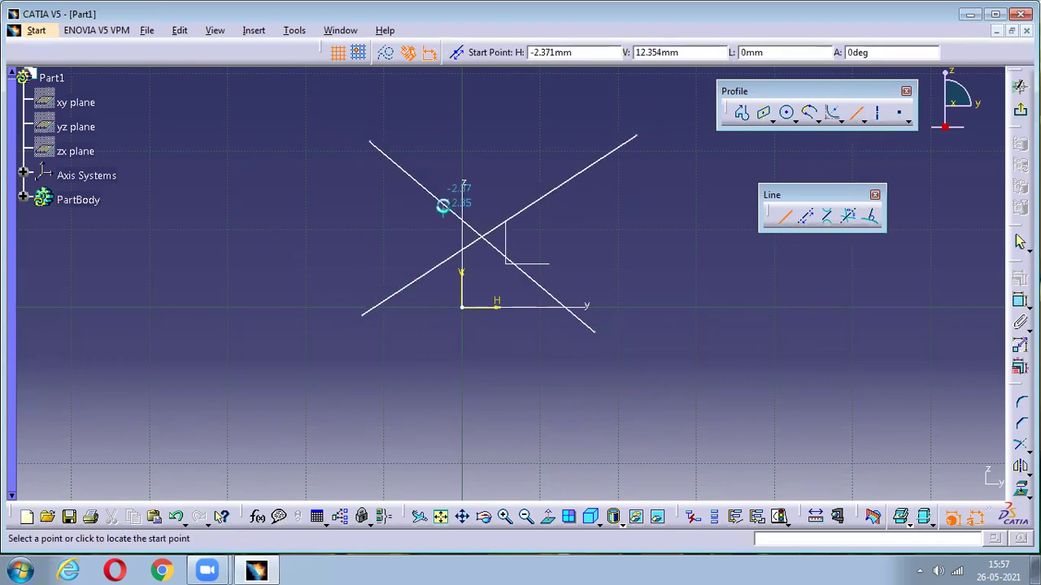
- Create a Bisecting Line between the two crossing diagonal lines
{"action": "left_click", "coordinate": [851, 216]}
{"action": "left_click", "coordinate": [523, 210]}
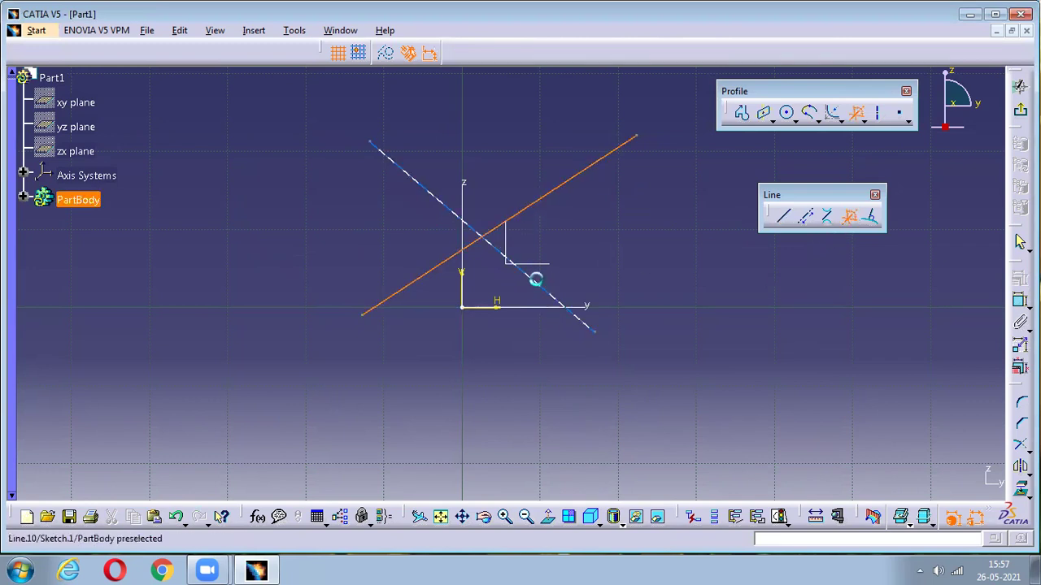
{"action": "left_click", "coordinate": [536, 280]}
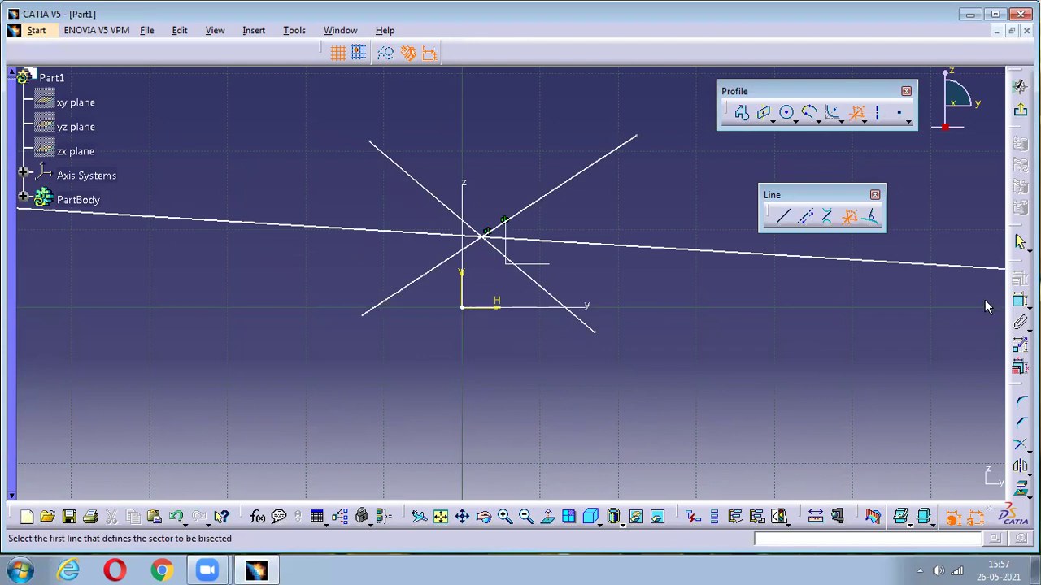
- Detach the line commands again as a floating Line toolbar just below the Profile toolbar and leave the bisecting command
{"action": "left_click", "coordinate": [862, 121]}
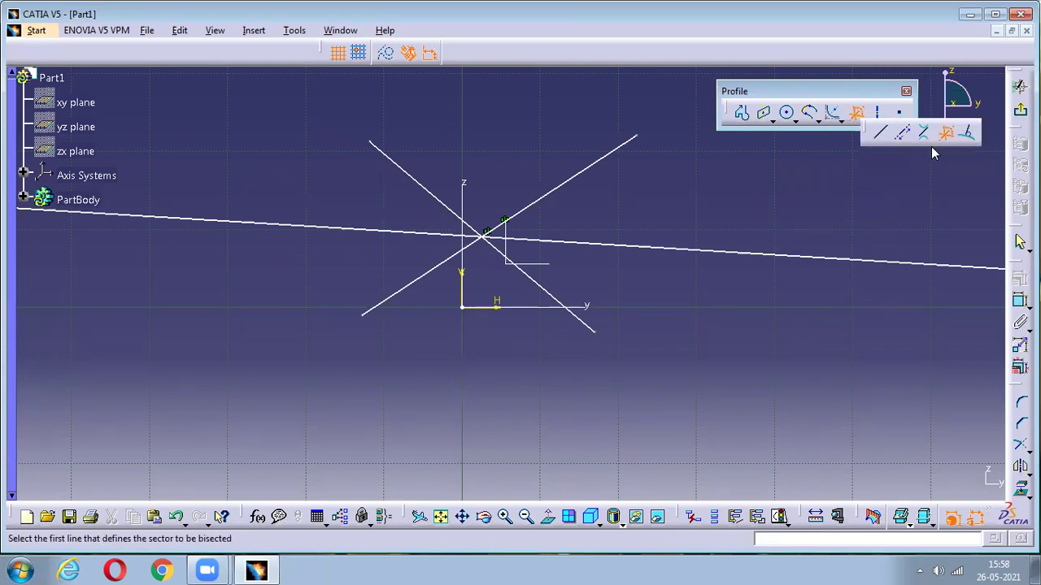
{"action": "left_click_drag", "start_coordinate": [922, 132], "coordinate": [826, 196]}
{"action": "key", "text": "Escape"}
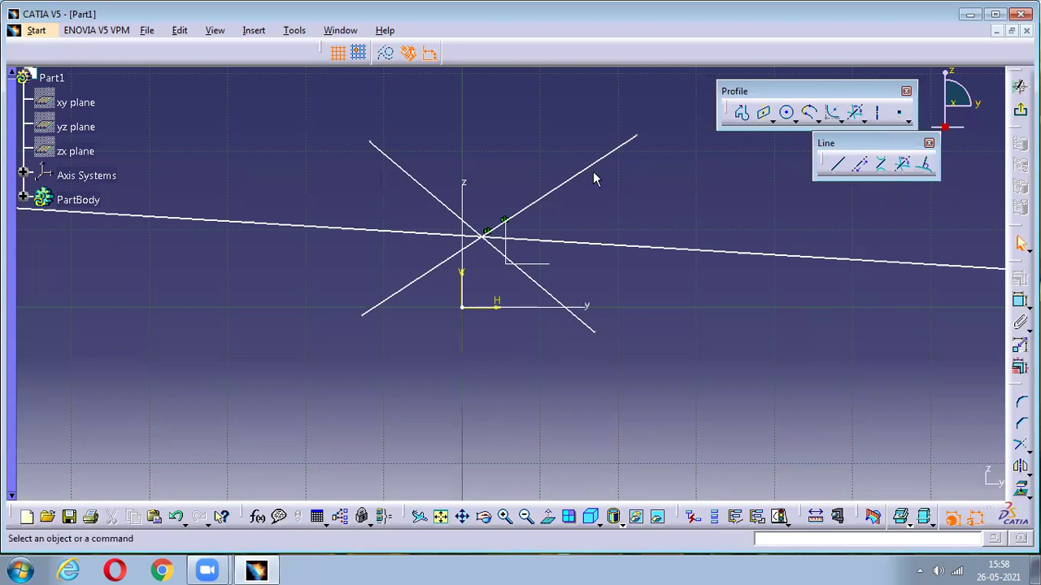
- Undo the bisecting line and the two crossing lines
{"action": "key", "text": "ctrl+z"}
{"action": "key", "text": "ctrl+z"}
{"action": "key", "text": "ctrl+z"}
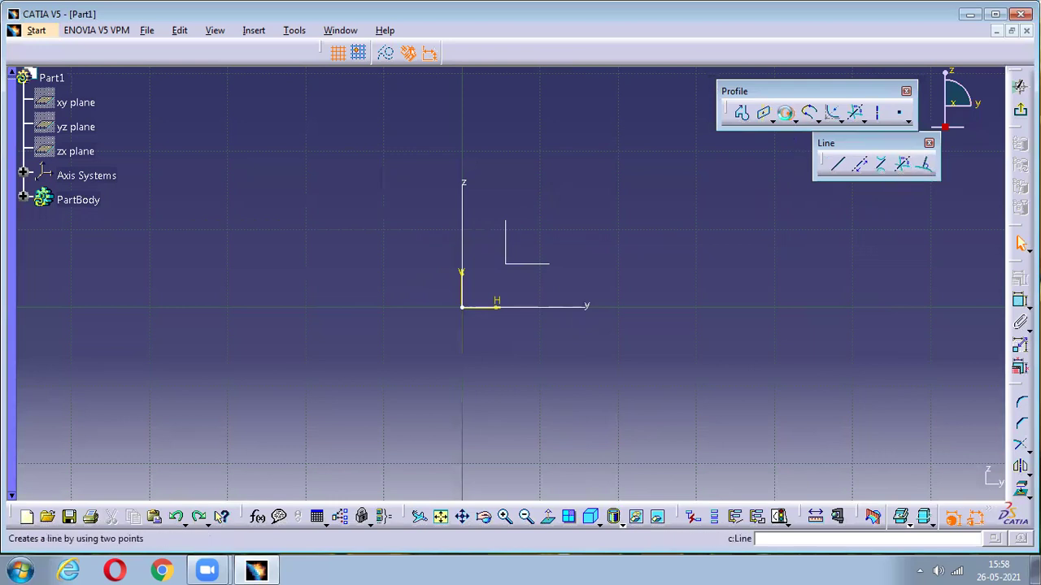
- Draw a circle with a radius of about 8 mm centred on the origin and a Line Normal To Curve extending outward from its upper side
{"action": "left_click", "coordinate": [786, 114]}
{"action": "left_click", "coordinate": [463, 308]}
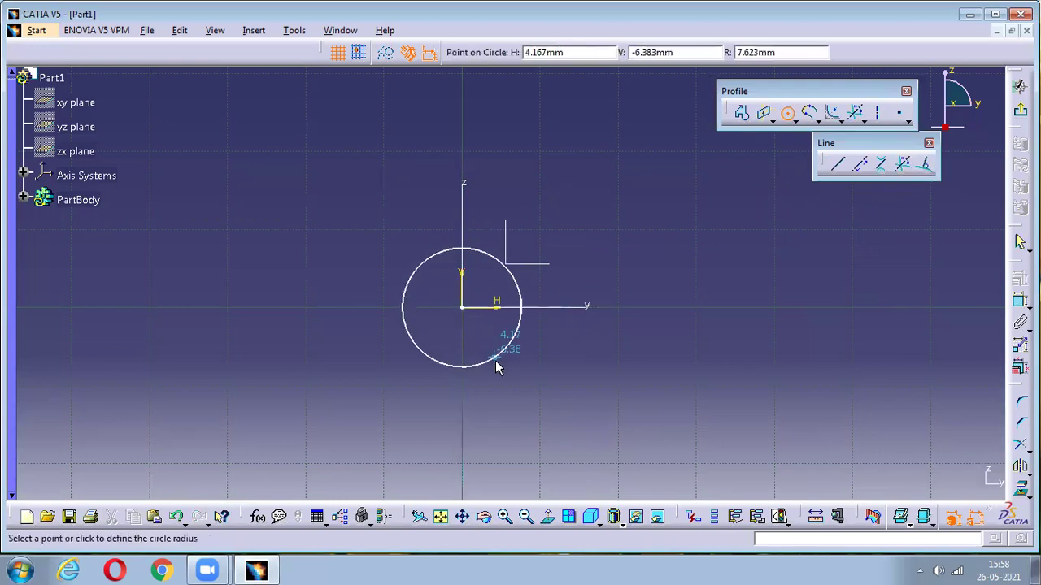
{"action": "left_click", "coordinate": [498, 363]}
{"action": "left_click", "coordinate": [924, 168]}
{"action": "left_click", "coordinate": [483, 241]}
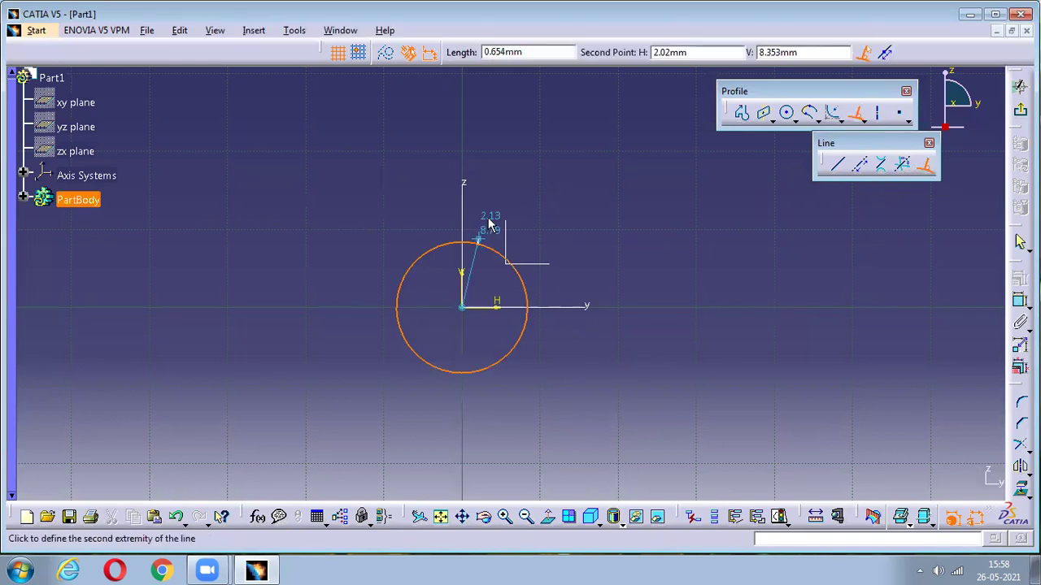
{"action": "left_click", "coordinate": [504, 135]}
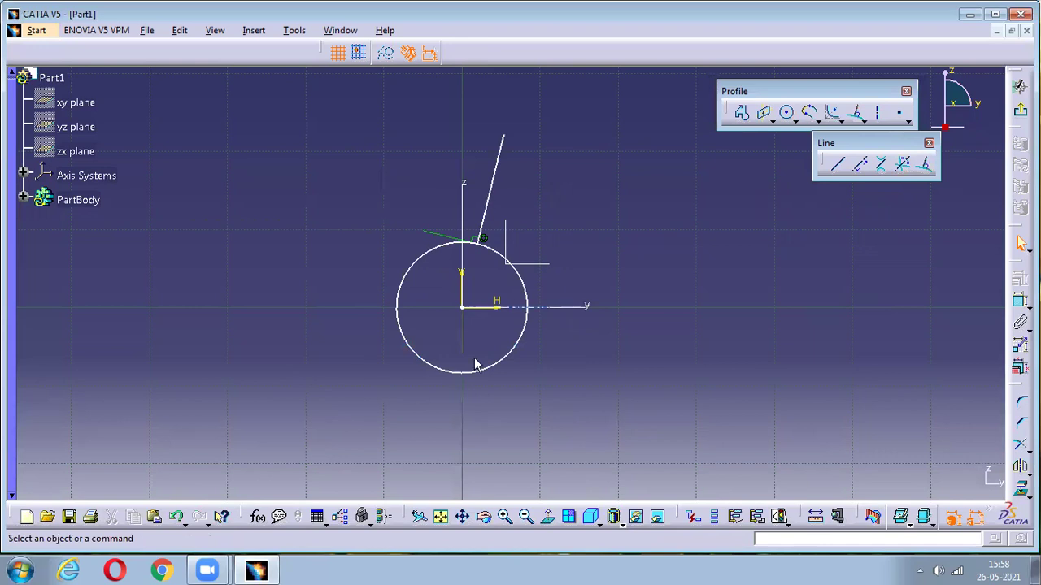
- Undo the normal line and the circle at the origin
{"action": "key", "text": "ctrl+z"}
{"action": "key", "text": "ctrl+z"}
{"action": "key", "text": "ctrl+z"}
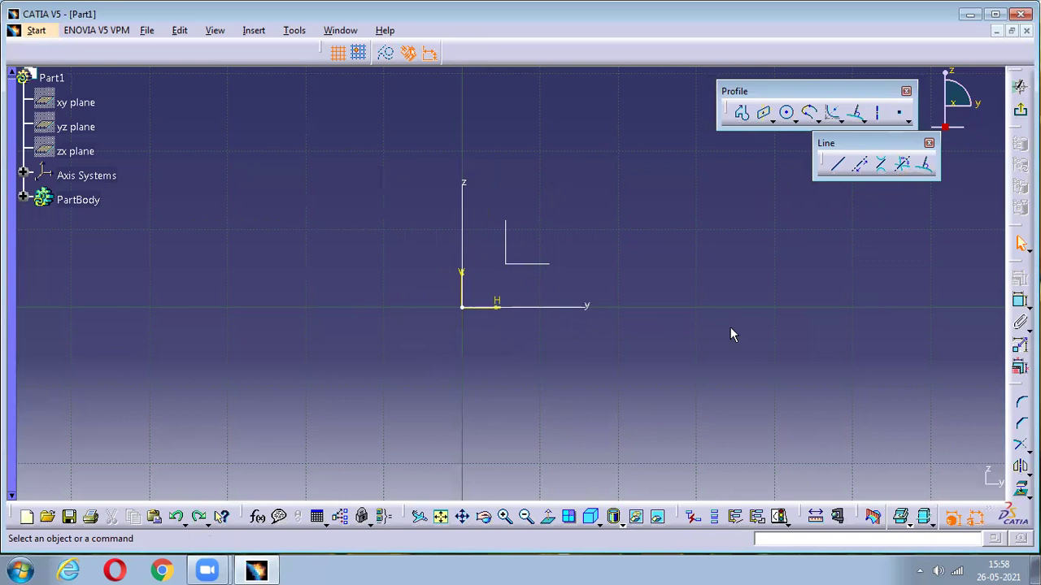
- Close the floating Line toolbar and draw a horizontal axis about 7 mm above the H axis on the positive H side
{"action": "left_click", "coordinate": [929, 143]}
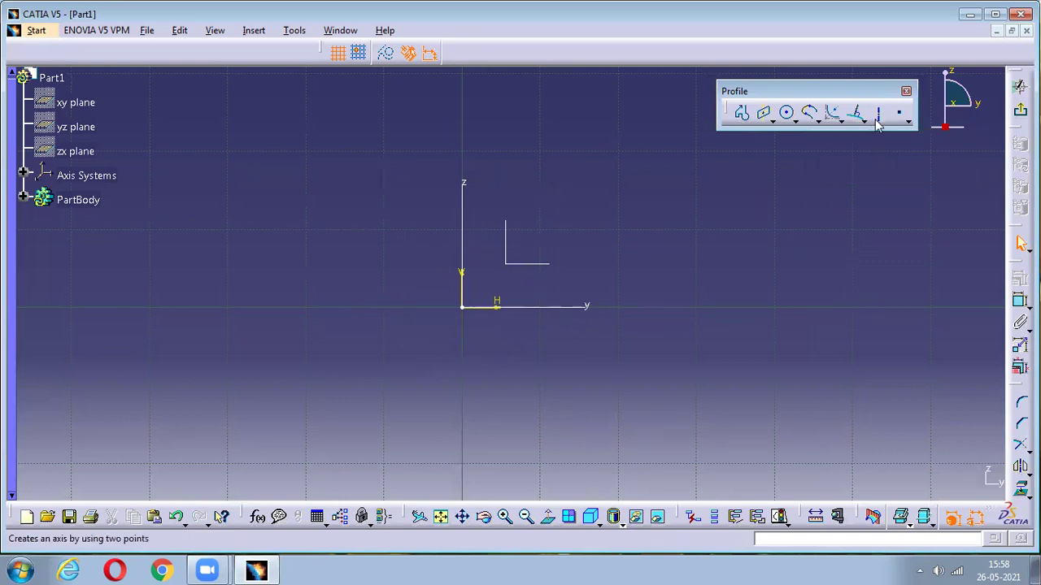
{"action": "left_click", "coordinate": [878, 115]}
{"action": "left_click", "coordinate": [580, 250]}
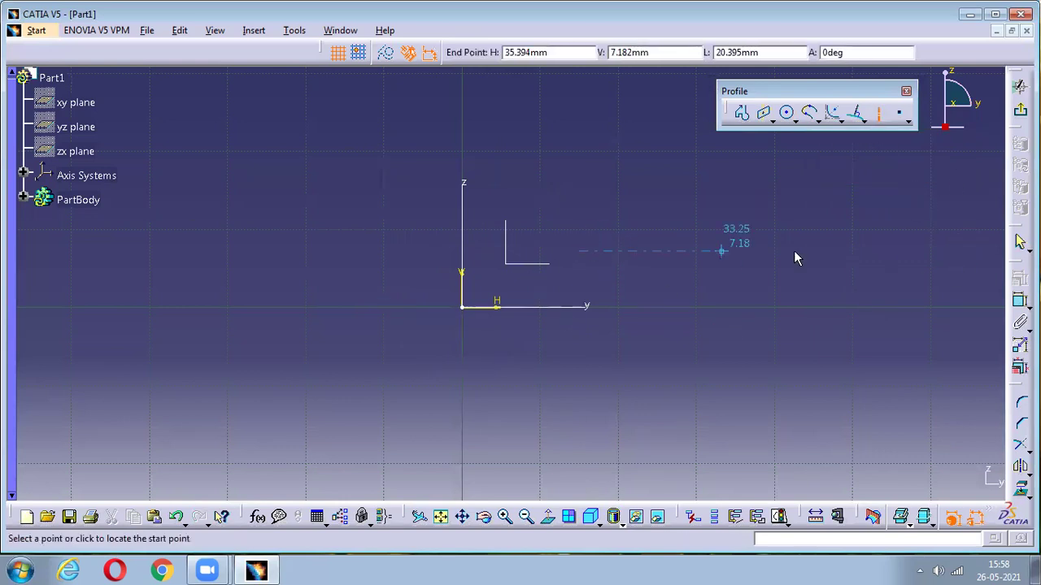
{"action": "left_click", "coordinate": [839, 252]}
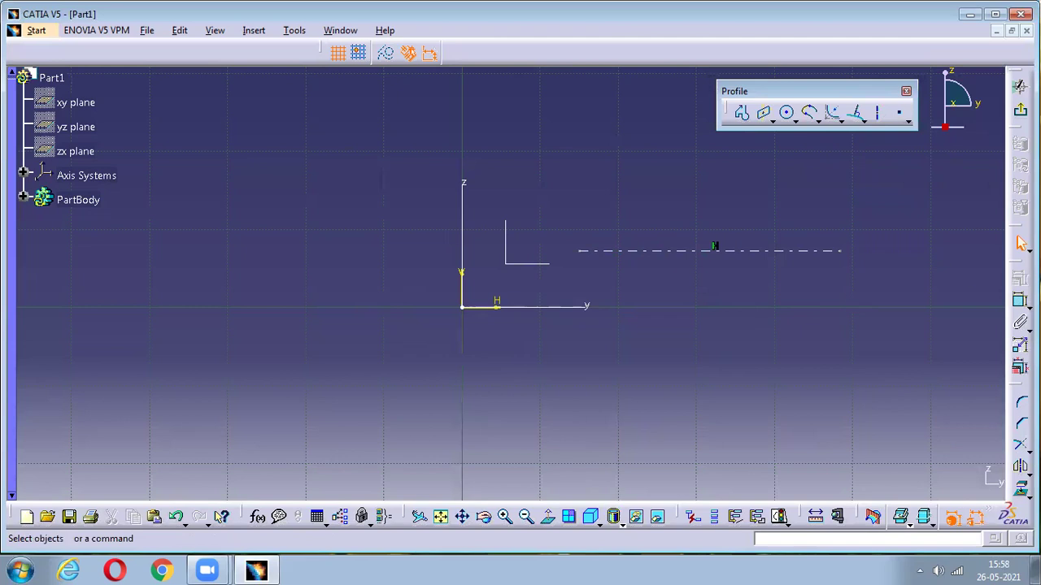
- Exit the sketch and open a second sketch on the yz plane
{"action": "left_click", "coordinate": [1020, 110]}
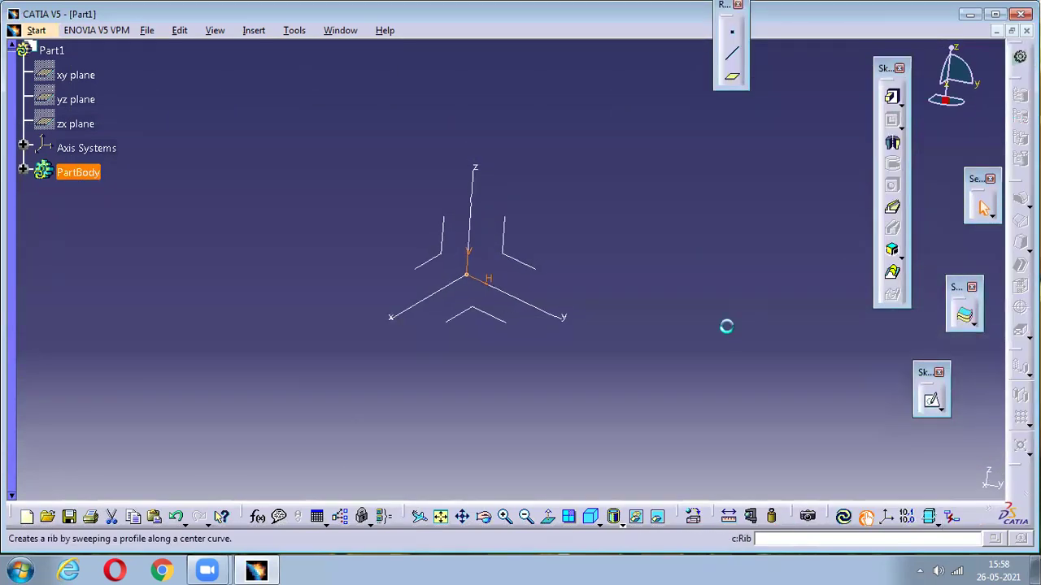
{"action": "left_click", "coordinate": [540, 274]}
{"action": "left_click", "coordinate": [933, 402]}
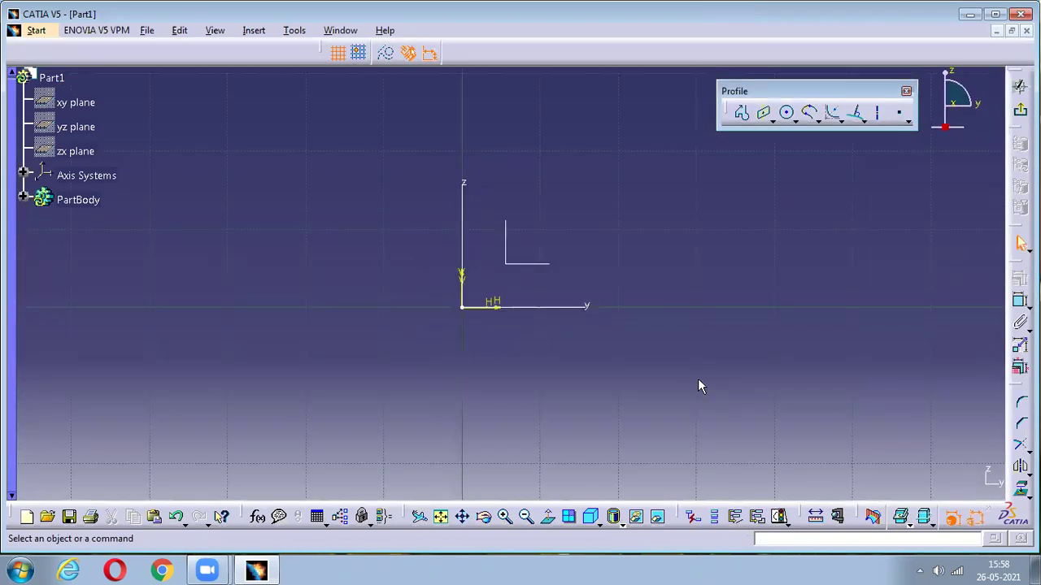
- Undo the creation of both yz-plane sketches to get back to the empty part
{"action": "key", "text": "ctrl+z"}
{"action": "key", "text": "ctrl+z"}
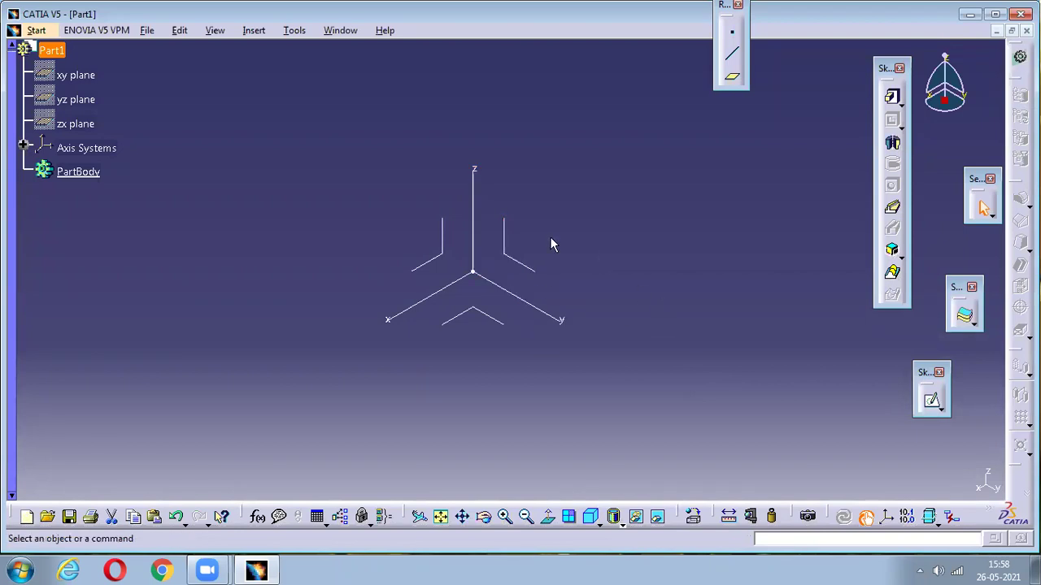
- Open an empty sketch on the yz plane and exit it again without drawing anything
{"action": "left_click", "coordinate": [500, 230]}
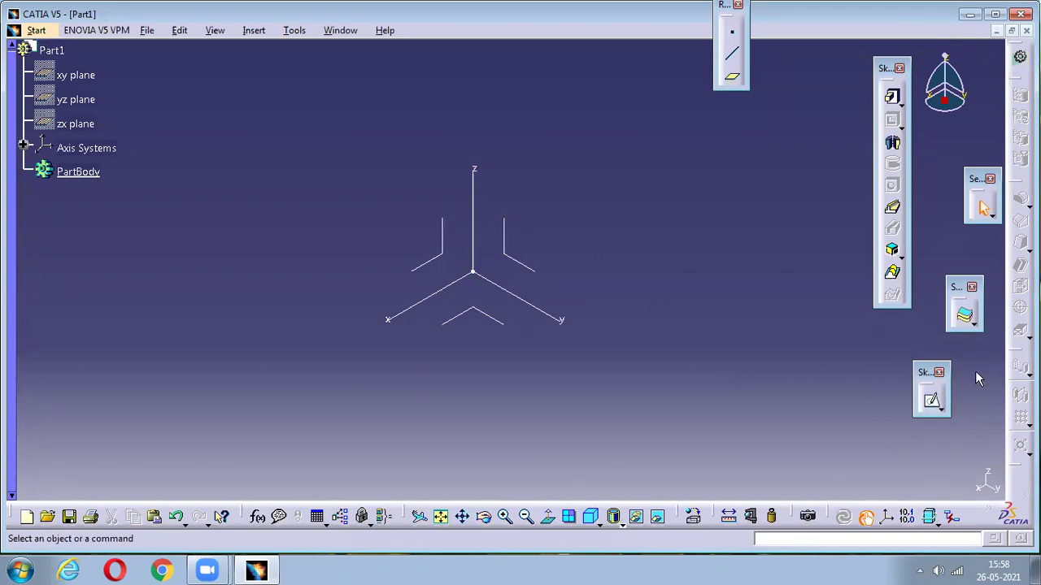
{"action": "left_click", "coordinate": [932, 404]}
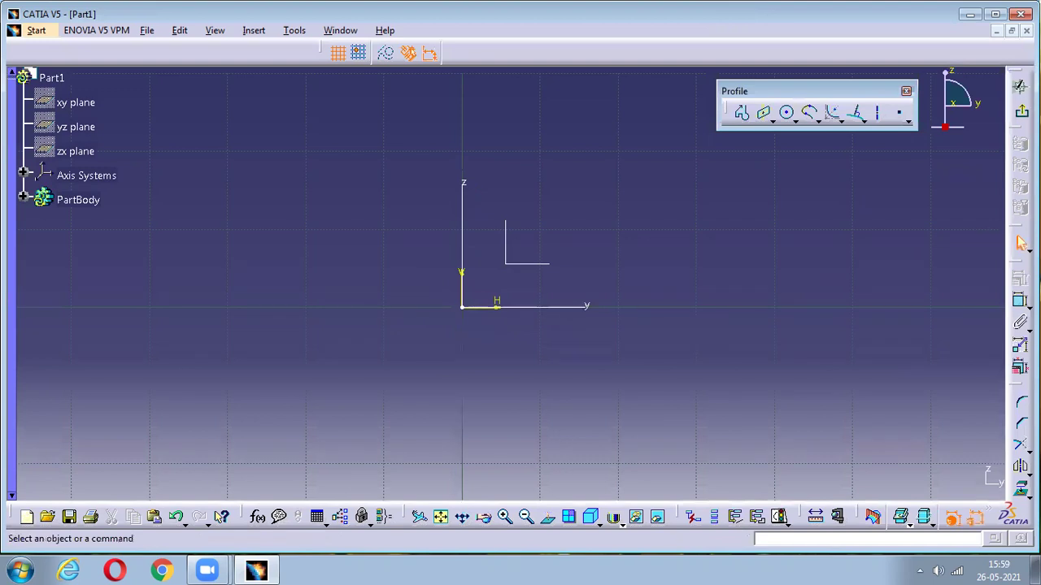
{"action": "left_click", "coordinate": [1021, 111]}
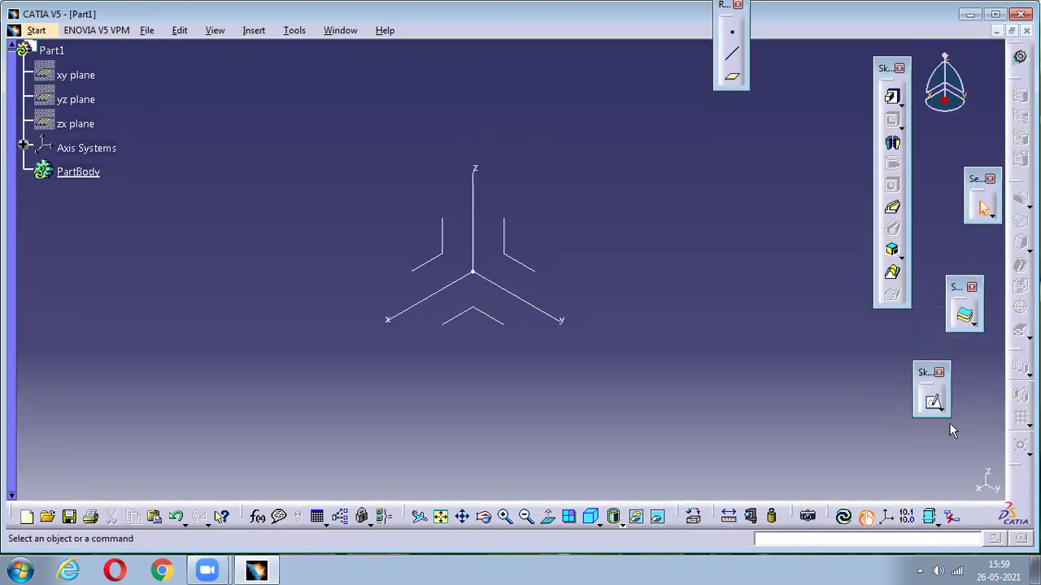
- Restore the contents and positions of all toolbars through the Customize dialog, confirm both resets and close the dialog
{"action": "right_click", "coordinate": [928, 526]}
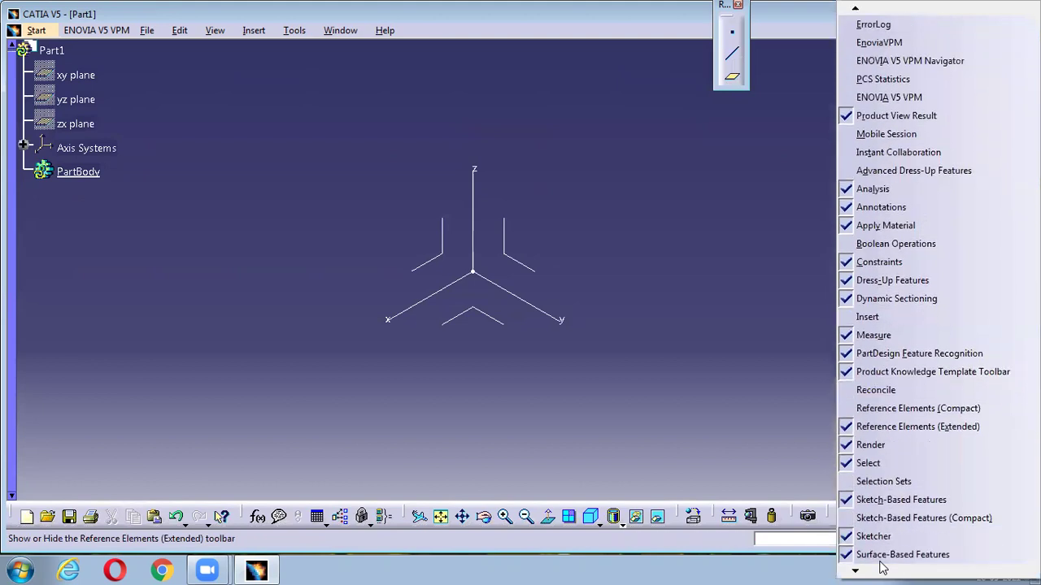
{"action": "left_click", "coordinate": [881, 525]}
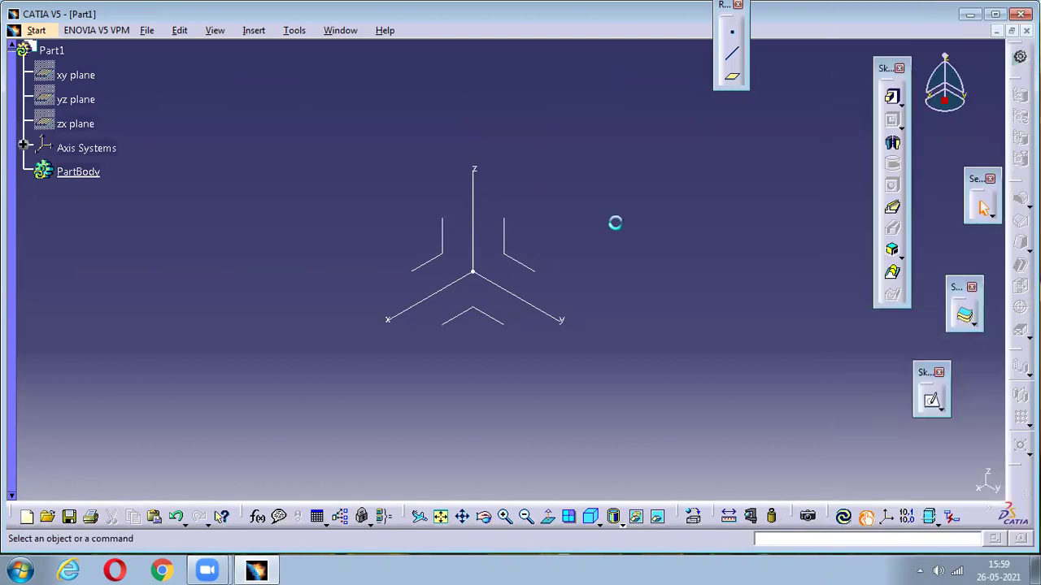
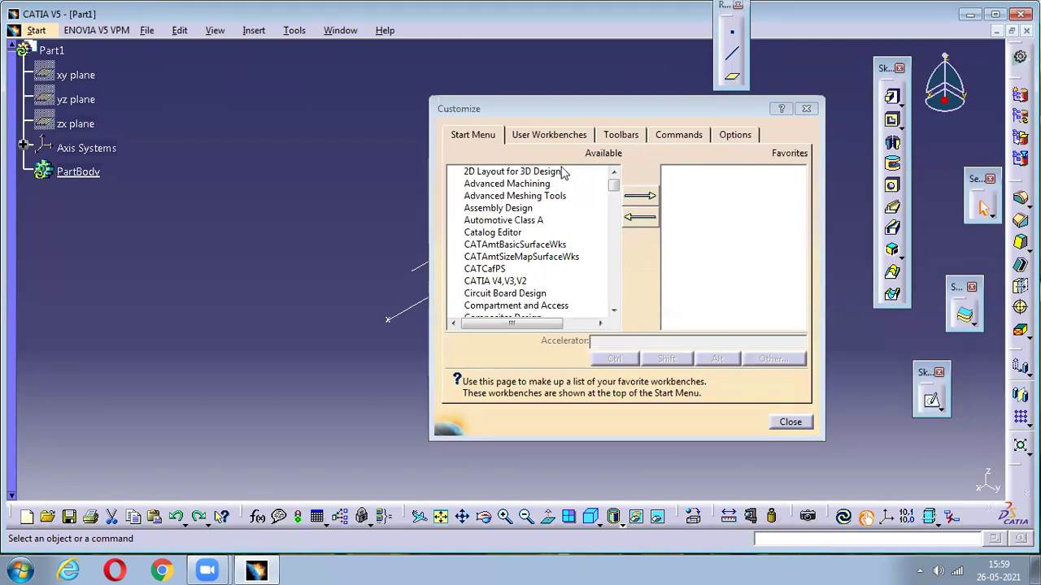
{"action": "left_click", "coordinate": [618, 135]}
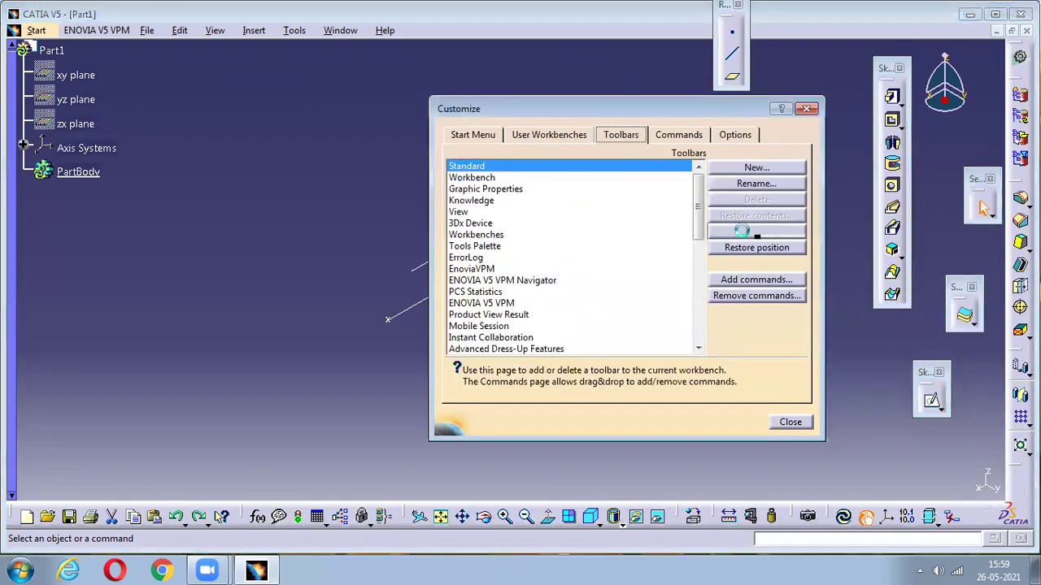
{"action": "left_click", "coordinate": [754, 232]}
{"action": "left_click", "coordinate": [528, 319]}
{"action": "left_click", "coordinate": [785, 251]}
{"action": "left_click", "coordinate": [506, 317]}
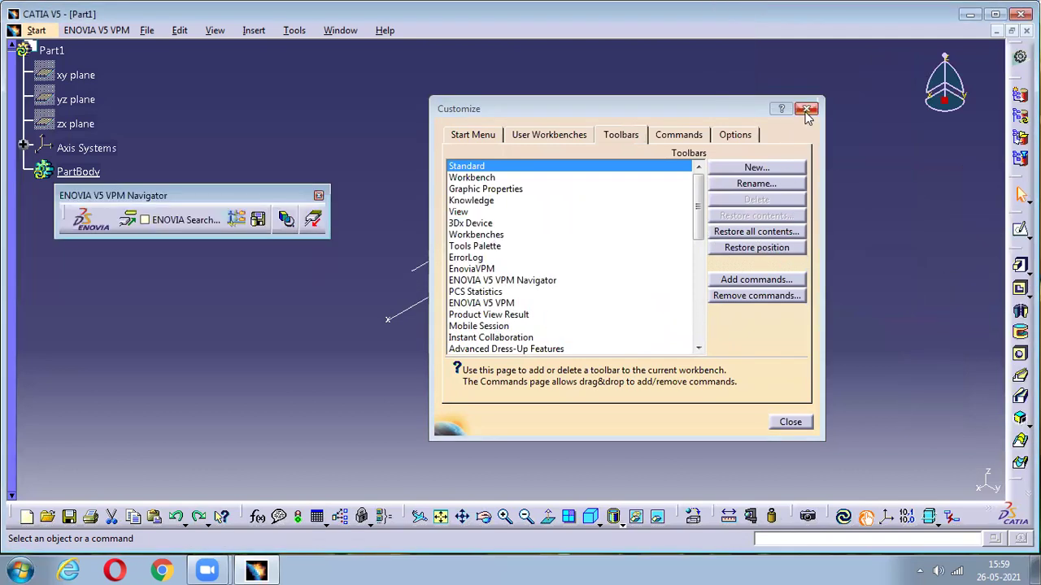
{"action": "left_click", "coordinate": [806, 108]}
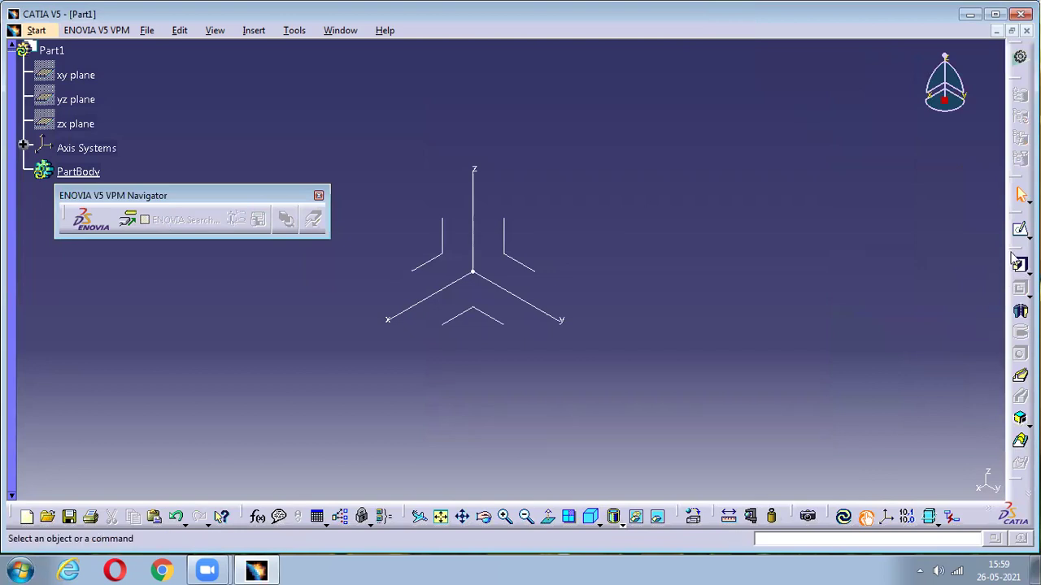
- Undock the Sketch-Based Features, Dress-Up Features and Sketcher toolbars and leave them floating over the 3D view
{"action": "left_click_drag", "start_coordinate": [1015, 254], "coordinate": [868, 118]}
{"action": "left_click_drag", "start_coordinate": [1015, 251], "coordinate": [935, 205]}
{"action": "left_click_drag", "start_coordinate": [1013, 248], "coordinate": [660, 148]}
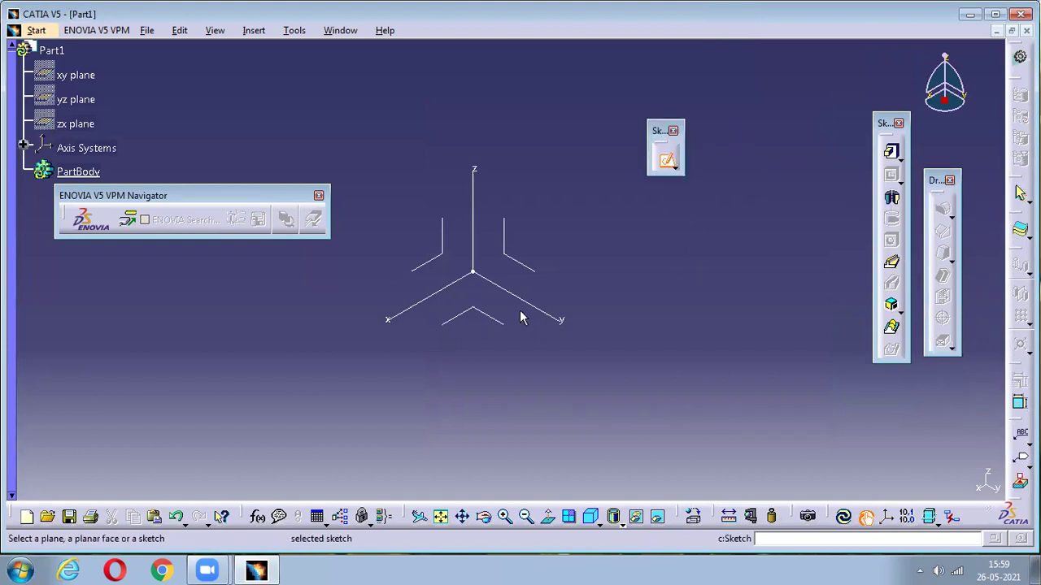
- Open a sketch on the yz plane and detach the Point toolbar from the Profile toolbar, placing it just below
{"action": "left_click", "coordinate": [526, 265]}
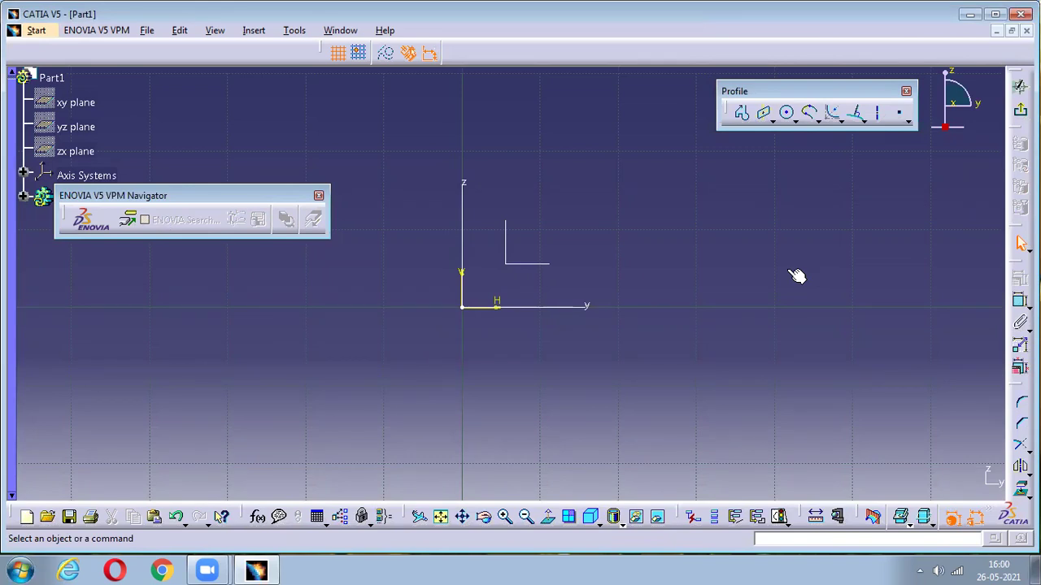
{"action": "left_click", "coordinate": [909, 121]}
{"action": "left_click_drag", "start_coordinate": [915, 135], "coordinate": [736, 207]}
- Place two single points with the Point command, one above the horizontal axis and one on it
{"action": "left_click", "coordinate": [748, 193]}
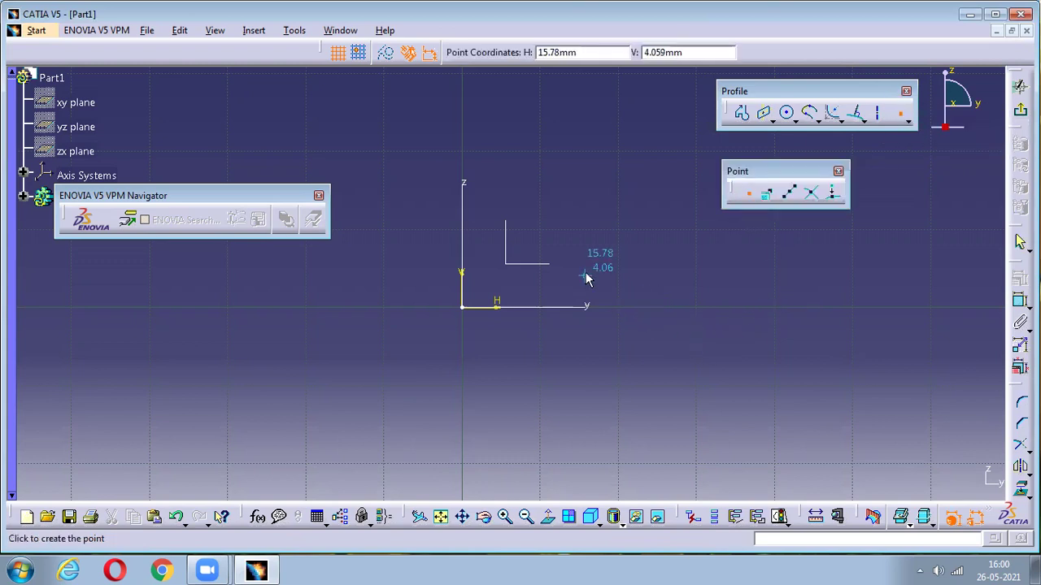
{"action": "left_click", "coordinate": [610, 213]}
{"action": "left_click", "coordinate": [746, 193]}
{"action": "left_click", "coordinate": [663, 305]}
- Place seven scattered points with the Point command kept active, and delete all the points in the sketch
{"action": "left_click", "coordinate": [748, 195]}
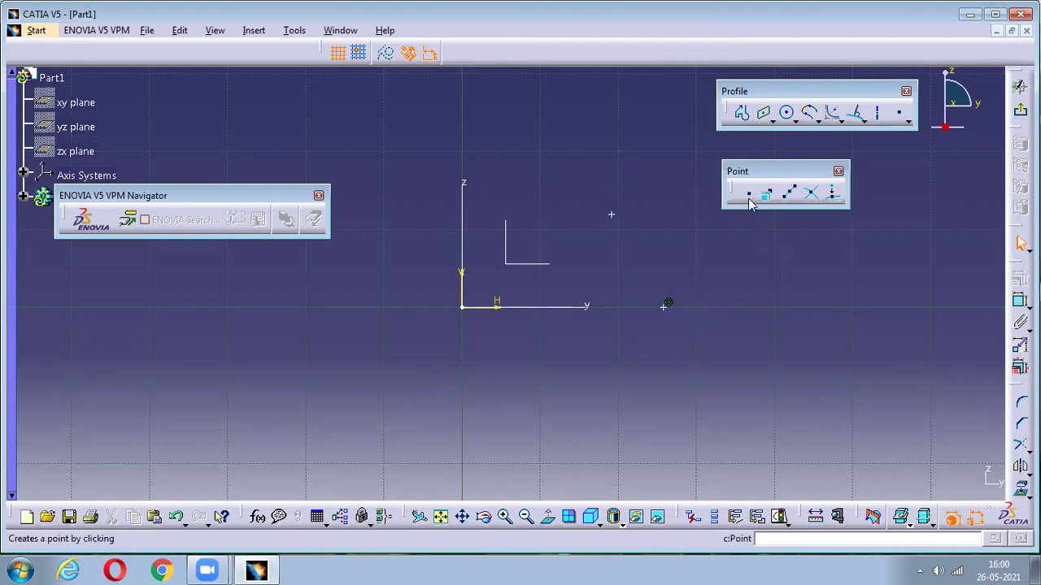
{"action": "double_click", "coordinate": [749, 199]}
{"action": "left_click", "coordinate": [588, 182]}
{"action": "left_click", "coordinate": [528, 215]}
{"action": "left_click", "coordinate": [625, 276]}
{"action": "left_click", "coordinate": [653, 229]}
{"action": "left_click", "coordinate": [604, 191]}
{"action": "left_click", "coordinate": [544, 242]}
{"action": "left_click", "coordinate": [588, 242]}
{"action": "key", "text": "Escape"}
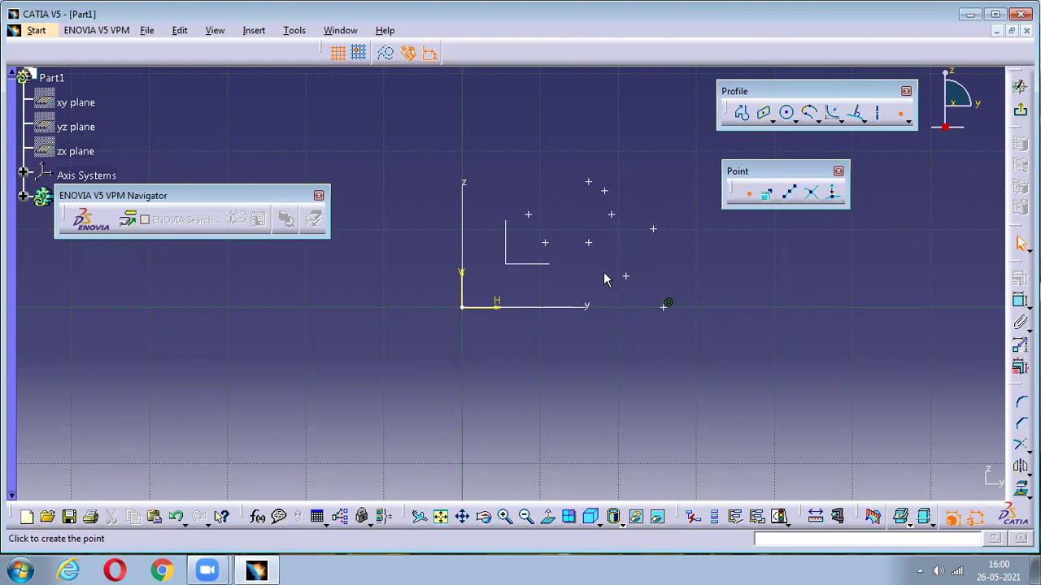
{"action": "left_click_drag", "start_coordinate": [480, 160], "coordinate": [687, 414]}
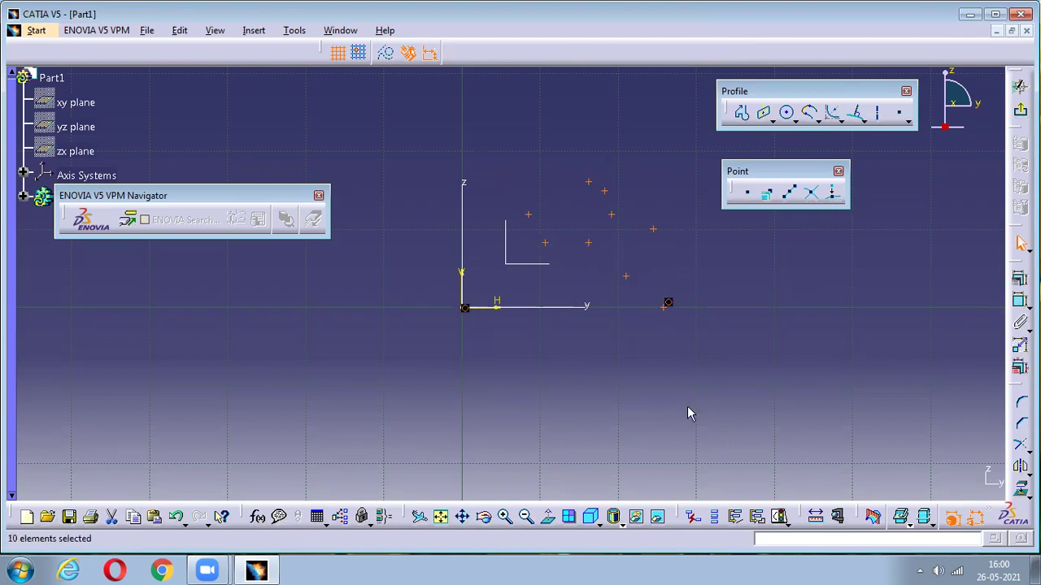
{"action": "key", "text": "Delete"}
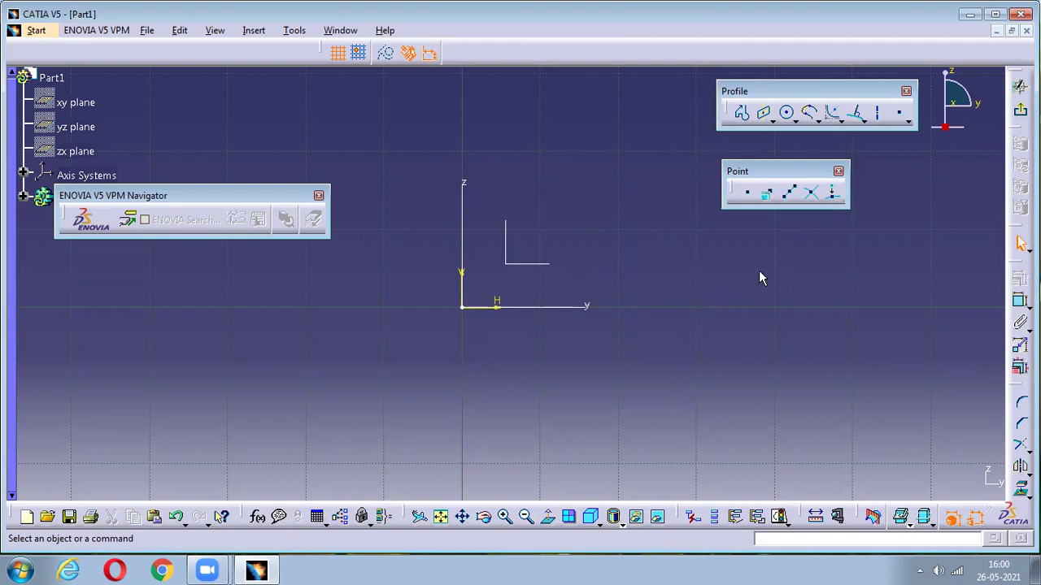
- Create a point by coordinates at H 50 mm and V 50 mm, and undo it
{"action": "left_click", "coordinate": [765, 193]}
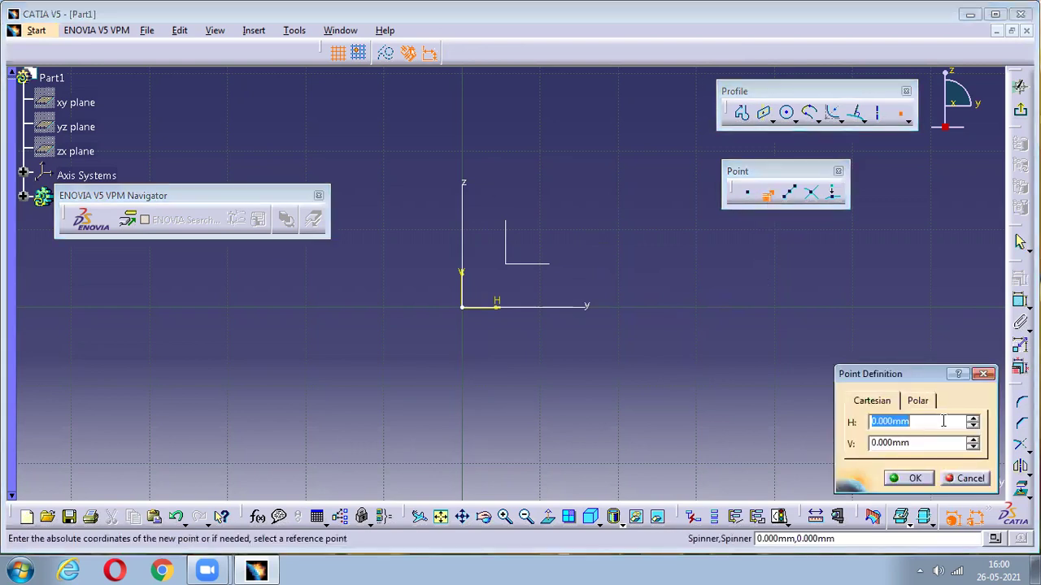
{"action": "type", "text": "50"}
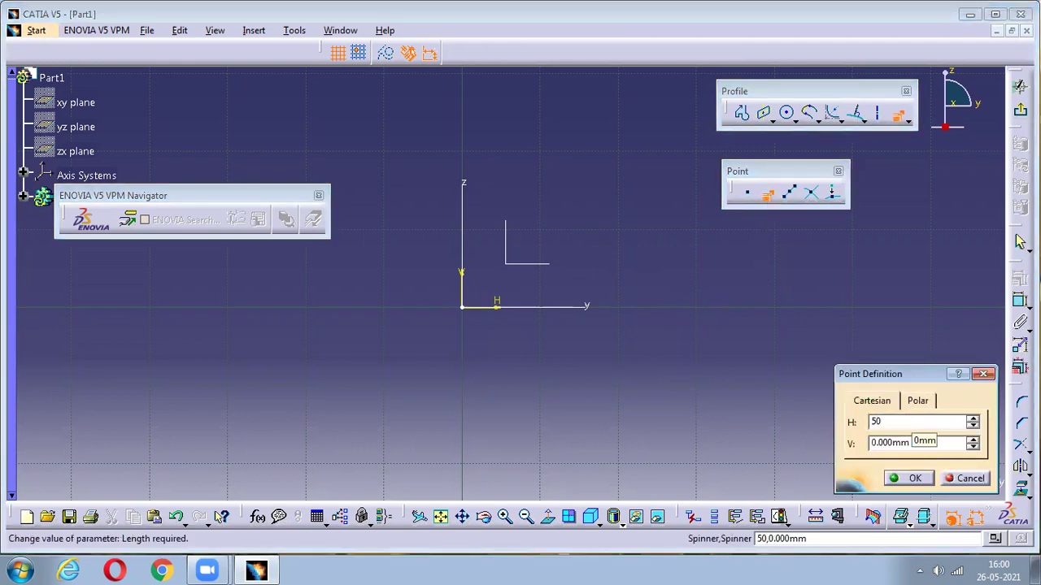
{"action": "key", "text": "Tab"}
{"action": "type", "text": "50"}
{"action": "key", "text": "Tab"}
{"action": "key", "text": "Return"}
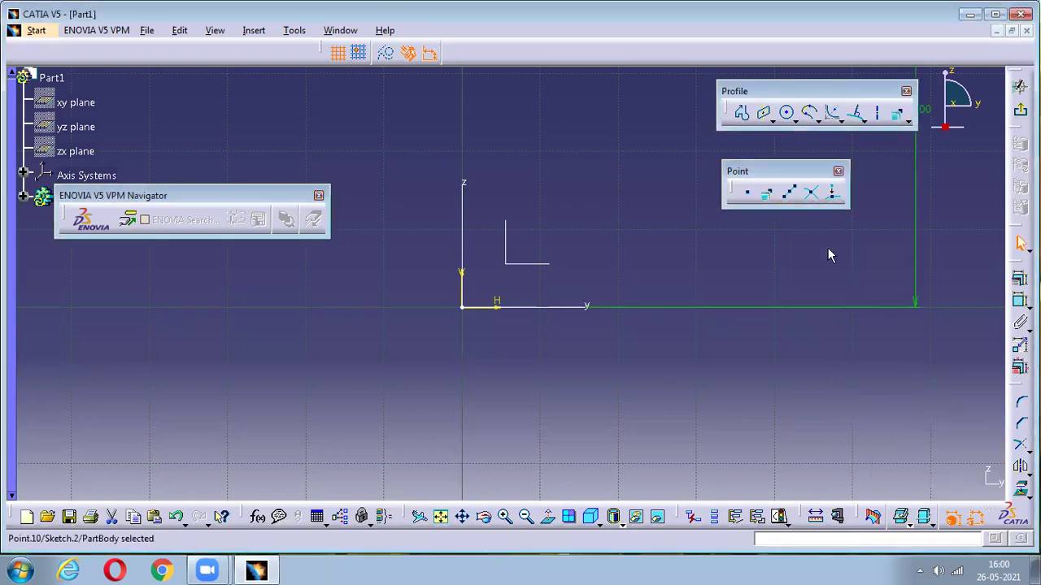
{"action": "left_click", "coordinate": [448, 225]}
{"action": "middle_click_drag", "start_coordinate": [448, 224], "coordinate": [454, 285], "text": "ctrl"}
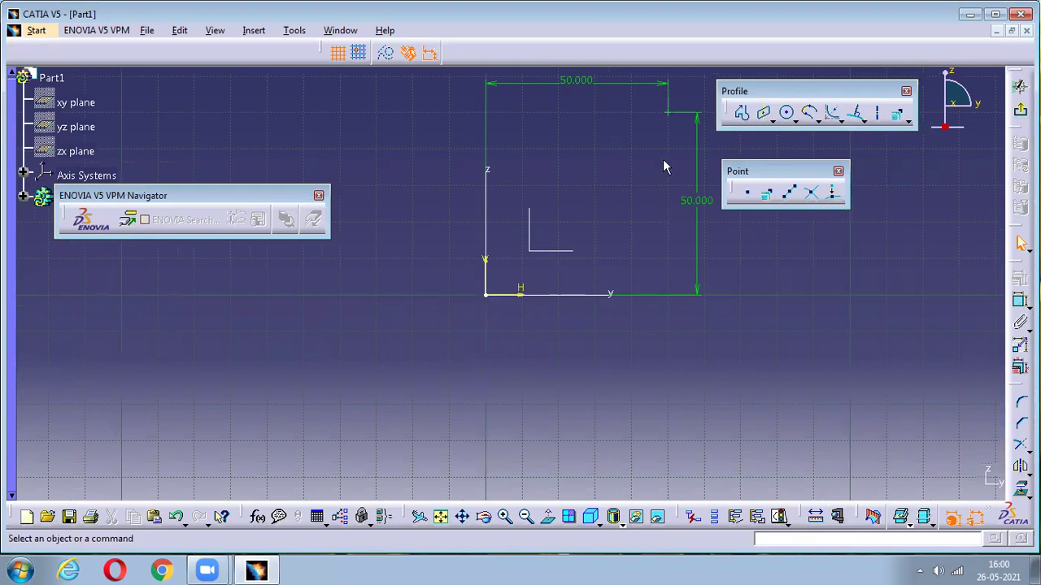
{"action": "middle_click_drag", "start_coordinate": [587, 160], "coordinate": [538, 236]}
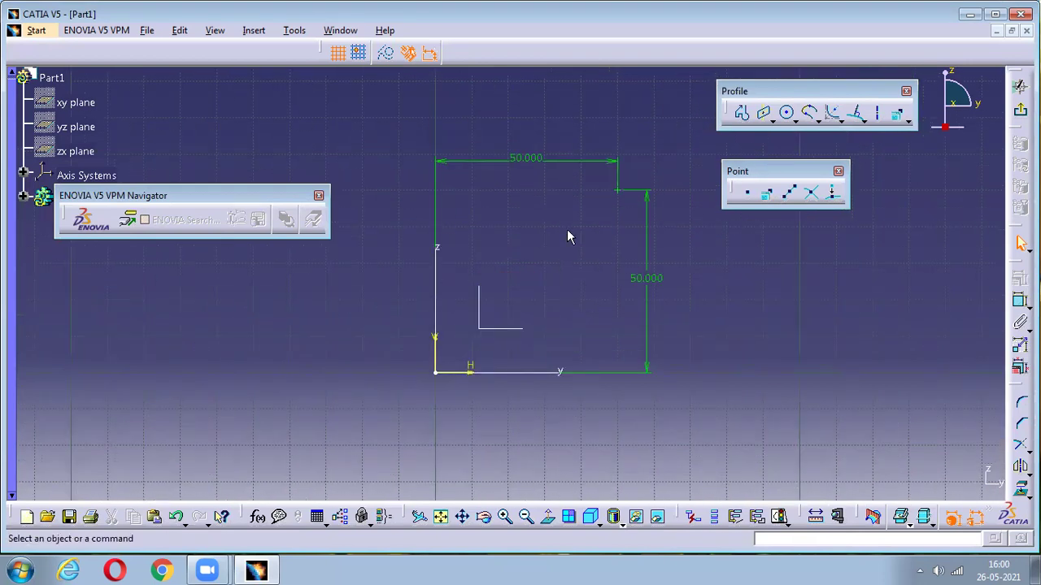
{"action": "key", "text": "ctrl+z"}
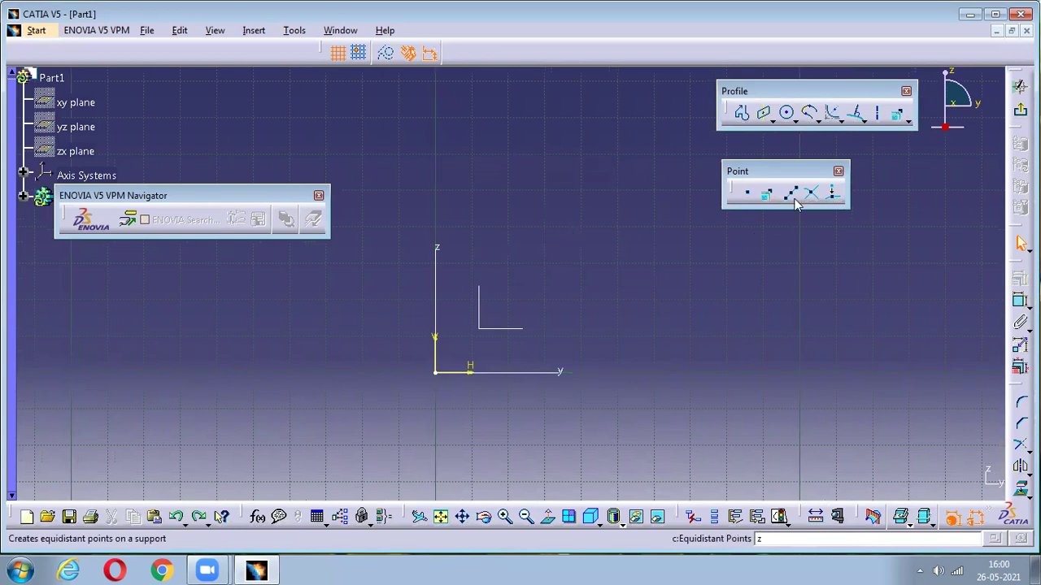
- Draw a horizontal line about 85 mm long above the horizontal axis and dimension its length
{"action": "left_click", "coordinate": [863, 120]}
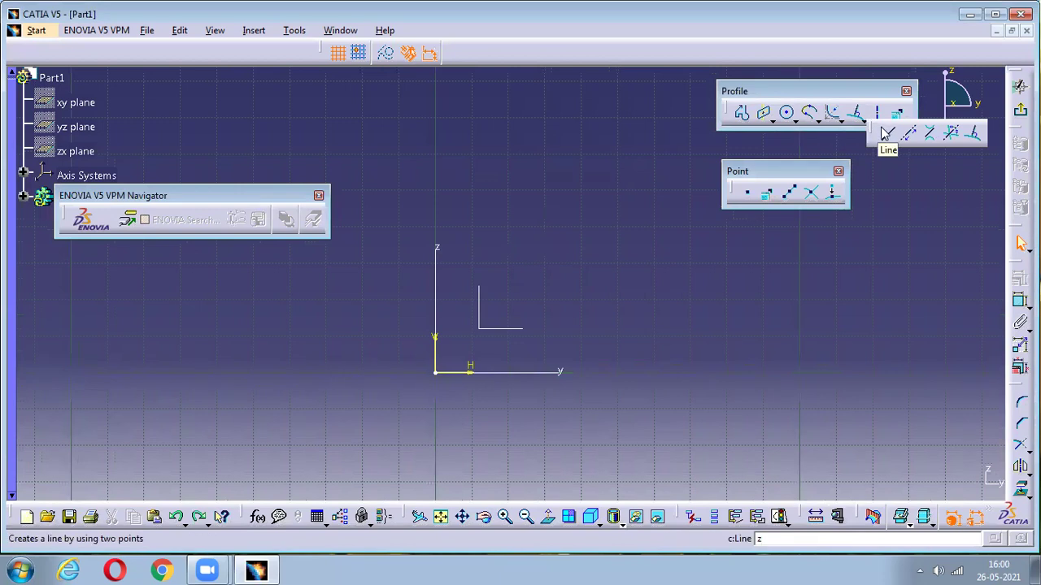
{"action": "left_click", "coordinate": [521, 257]}
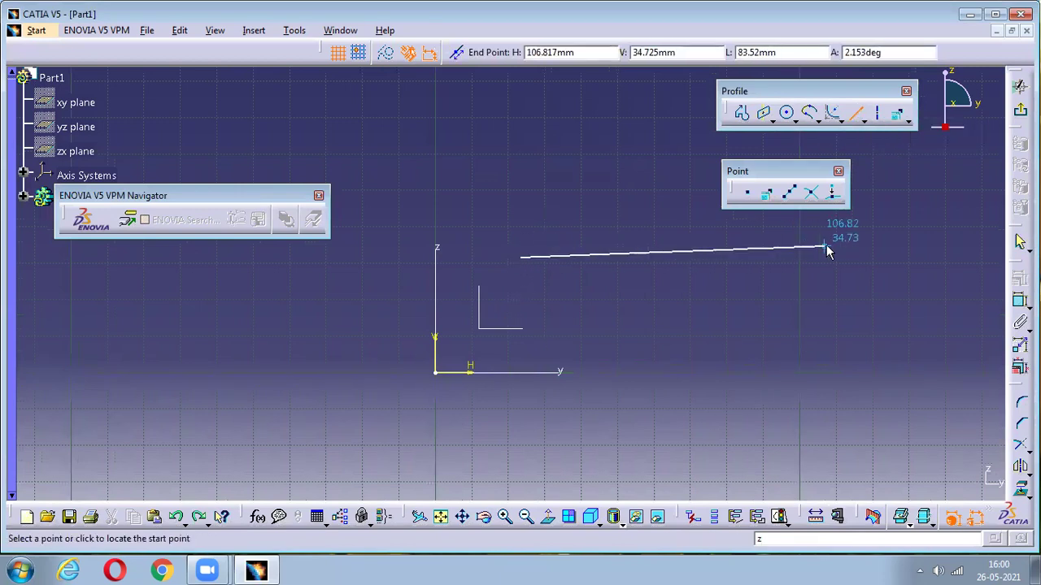
{"action": "left_click", "coordinate": [829, 256]}
{"action": "left_click", "coordinate": [1019, 301]}
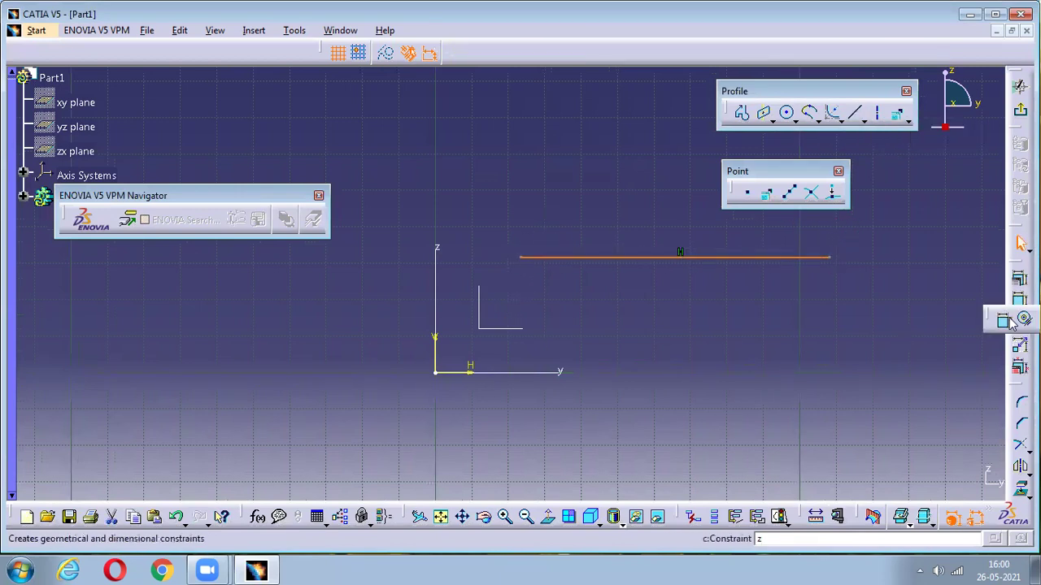
{"action": "left_click", "coordinate": [736, 259]}
{"action": "left_click", "coordinate": [706, 333]}
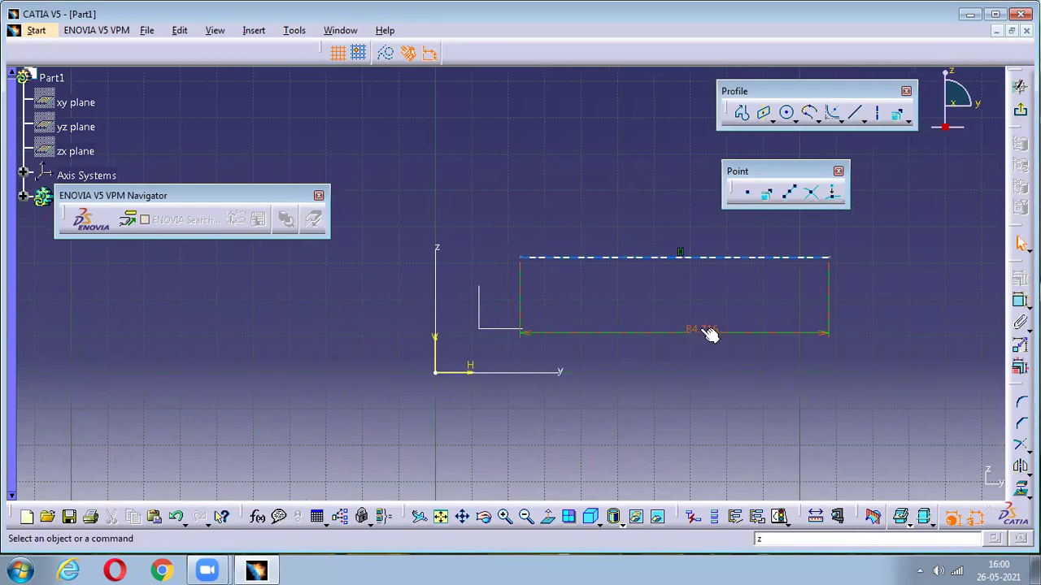
- Set the horizontal line's length constraint to 4100 mm
{"action": "double_click", "coordinate": [701, 330]}
{"action": "type", "text": "410"}
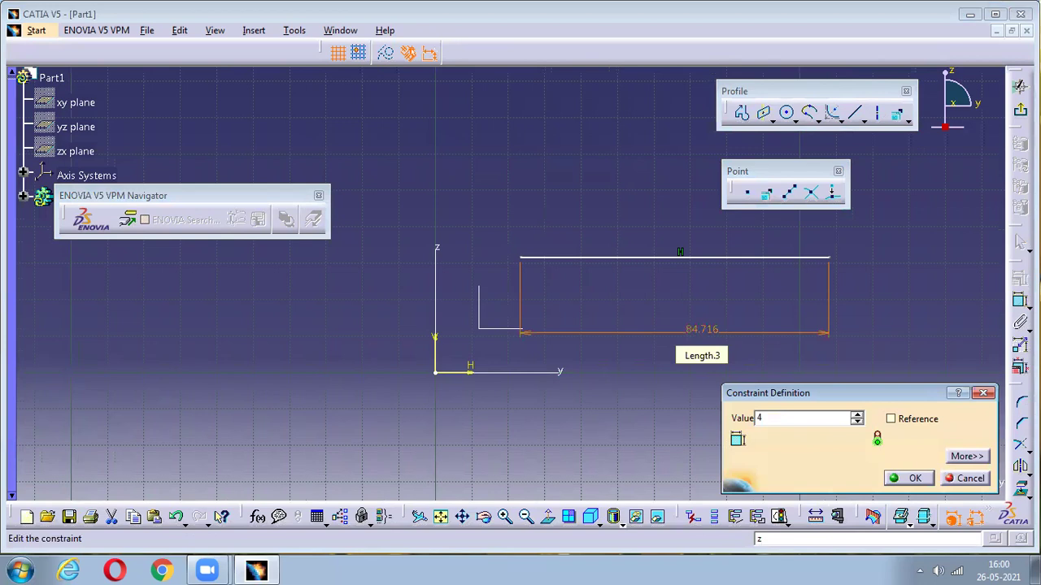
{"action": "key", "text": "Return"}
{"action": "left_click", "coordinate": [616, 200]}
{"action": "mouse_move", "coordinate": [616, 200]}
{"action": "middle_mouse_down"}
{"action": "mouse_move", "coordinate": [610, 371]}
{"action": "mouse_move", "coordinate": [564, 365]}
{"action": "mouse_move", "coordinate": [553, 462]}
{"action": "mouse_move", "coordinate": [548, 448]}
{"action": "mouse_move", "coordinate": [337, 441]}
{"action": "middle_mouse_up"}
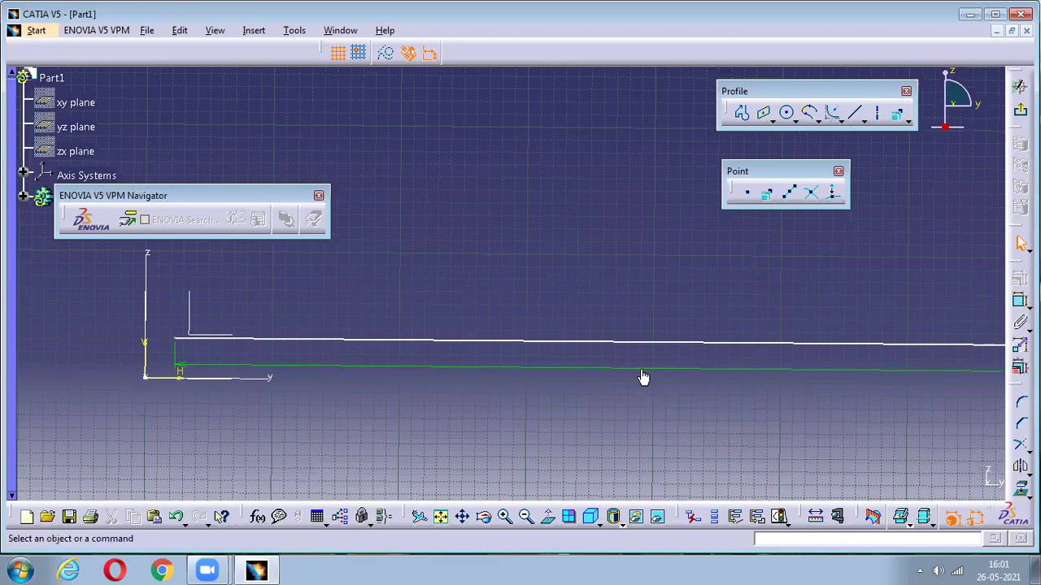
- Set the horizontal line's length to 100 mm and fit the sketch in a normal view
{"action": "double_click", "coordinate": [642, 376]}
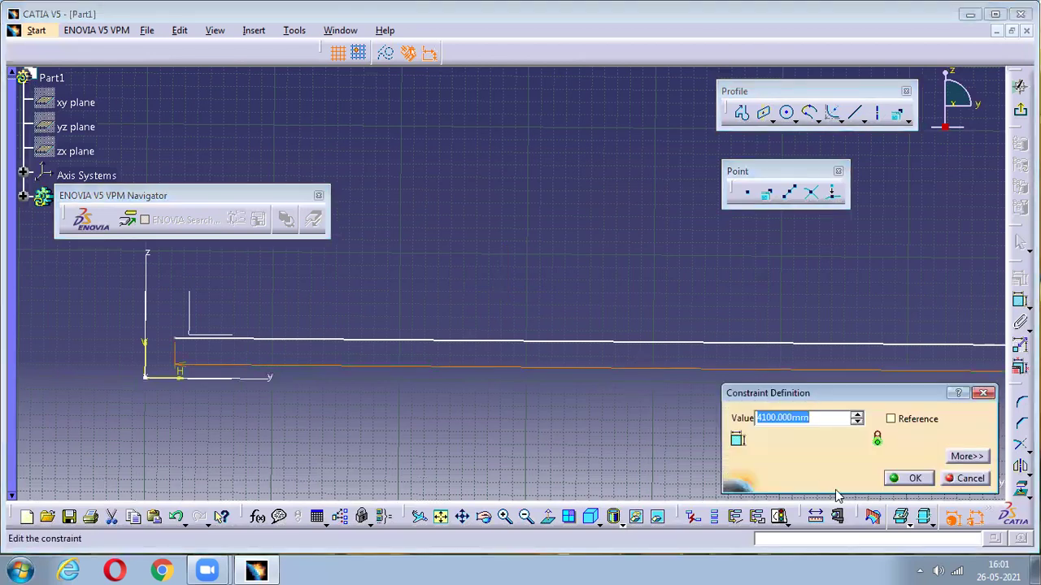
{"action": "type", "text": "100"}
{"action": "key", "text": "Return"}
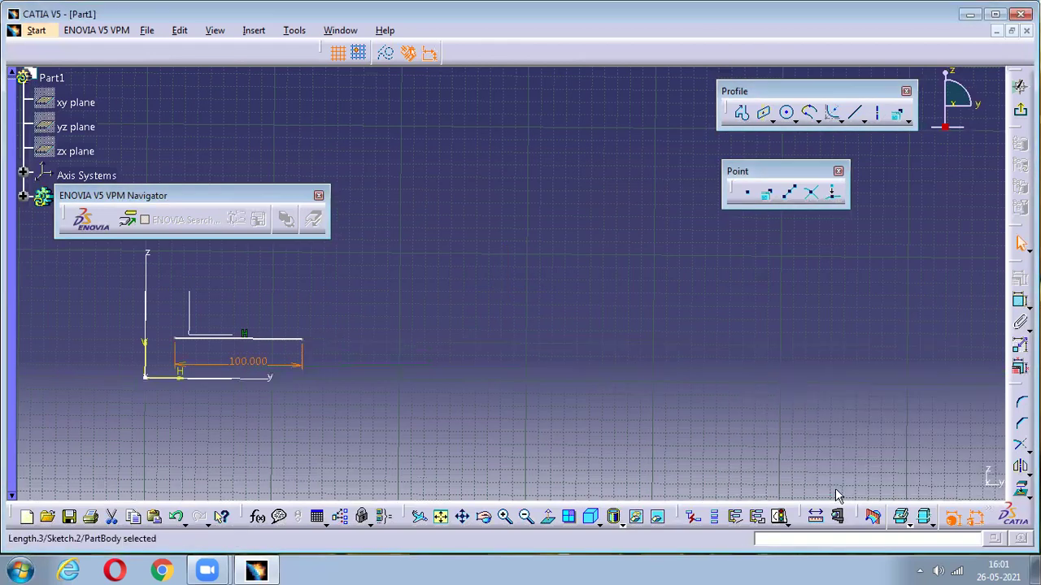
{"action": "left_click", "coordinate": [440, 517]}
{"action": "left_click", "coordinate": [547, 518]}
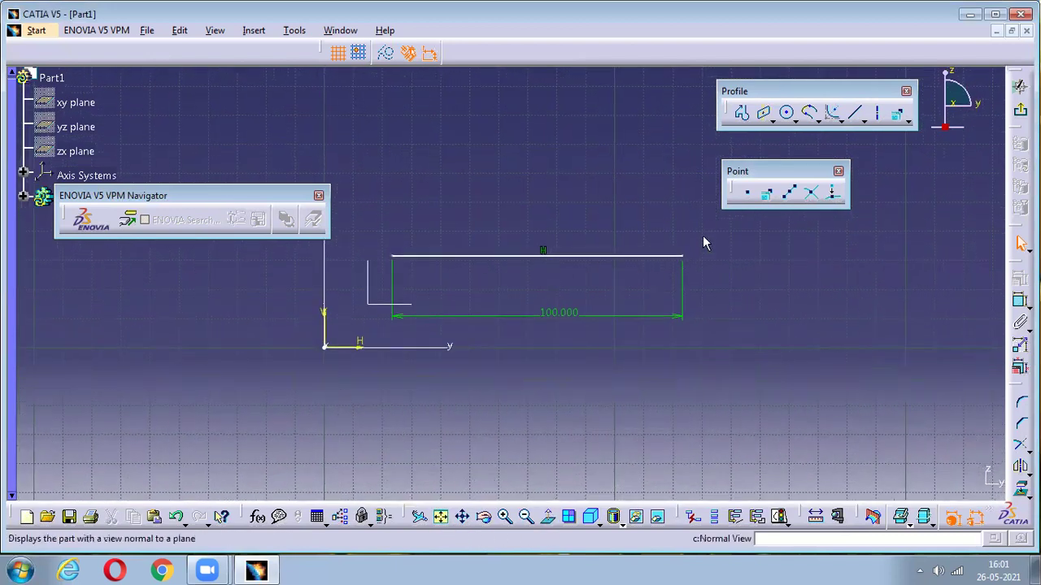
- Create 10 equidistant points along the 100 mm line and move the ENOVIA V5 VPM Navigator toolbar away from the dimensions
{"action": "left_click", "coordinate": [788, 193]}
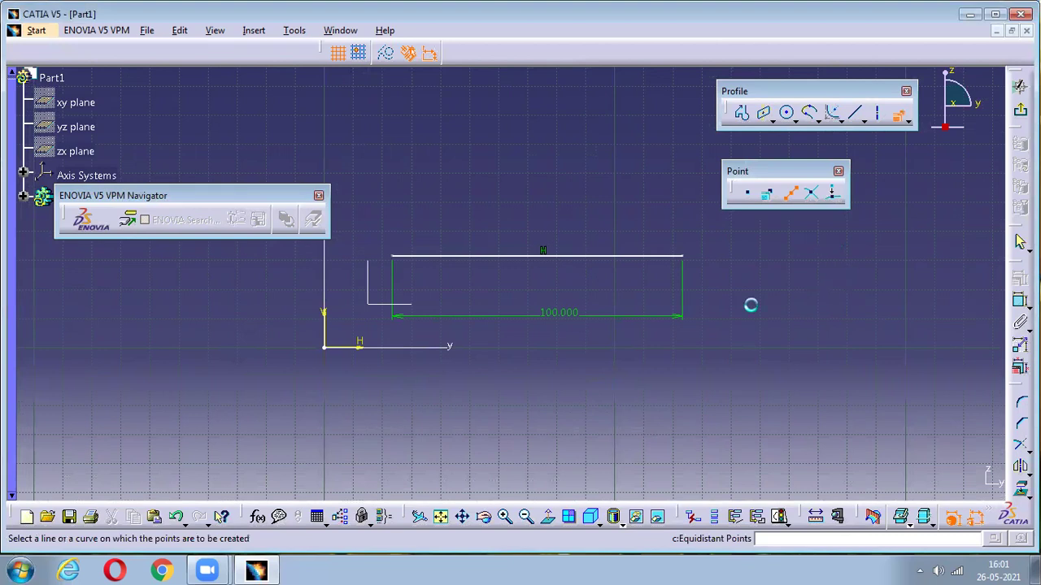
{"action": "left_click", "coordinate": [575, 254]}
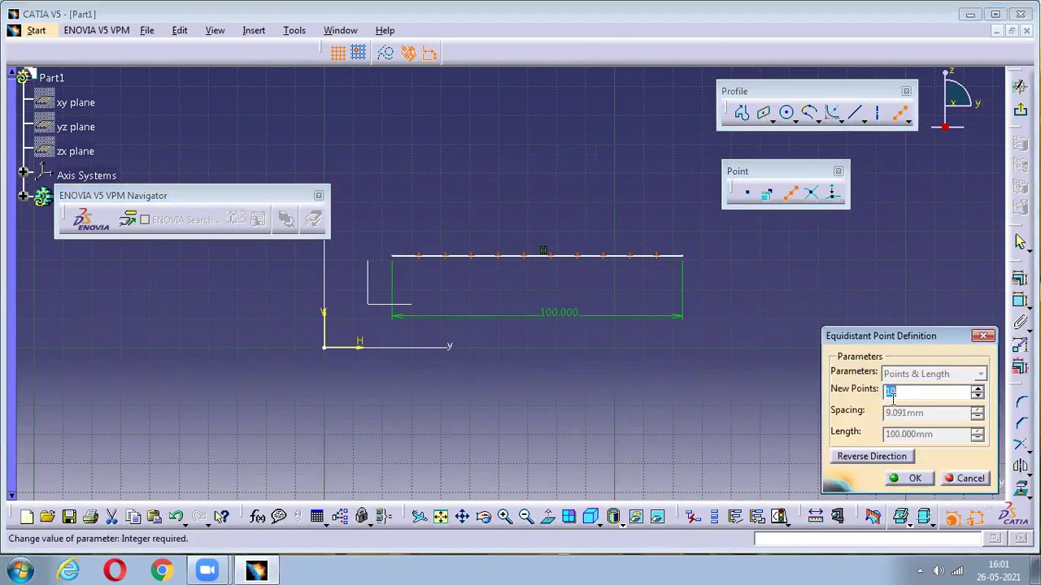
{"action": "left_click", "coordinate": [909, 478]}
{"action": "mouse_move", "coordinate": [627, 460]}
{"action": "middle_mouse_down"}
{"action": "mouse_move", "coordinate": [609, 397]}
{"action": "mouse_move", "coordinate": [442, 363]}
{"action": "mouse_move", "coordinate": [569, 402]}
{"action": "mouse_move", "coordinate": [433, 281]}
{"action": "middle_mouse_up"}
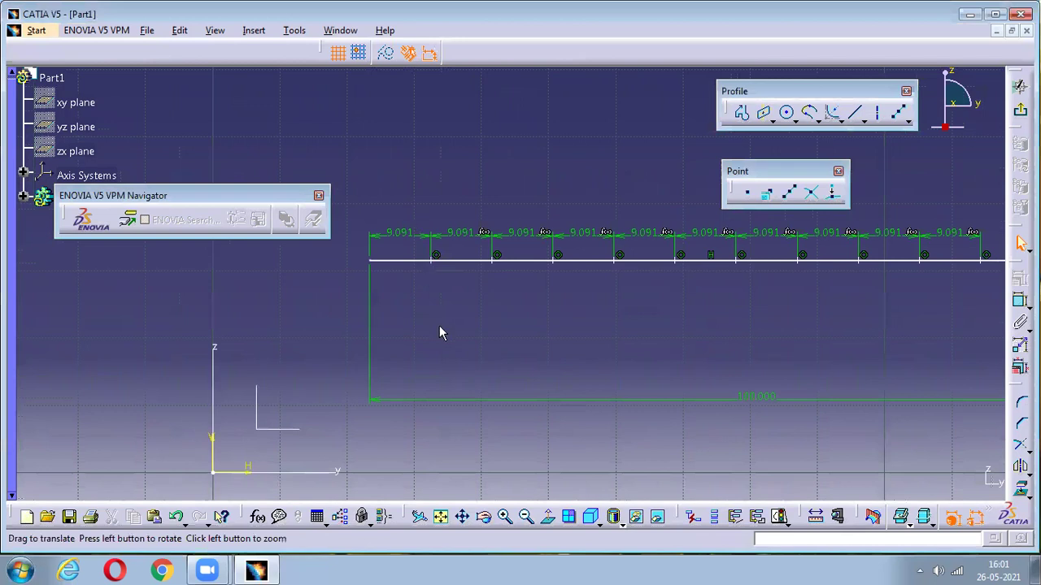
{"action": "mouse_move", "coordinate": [693, 209]}
{"action": "middle_mouse_down"}
{"action": "mouse_move", "coordinate": [785, 320]}
{"action": "mouse_move", "coordinate": [690, 346]}
{"action": "middle_mouse_up"}
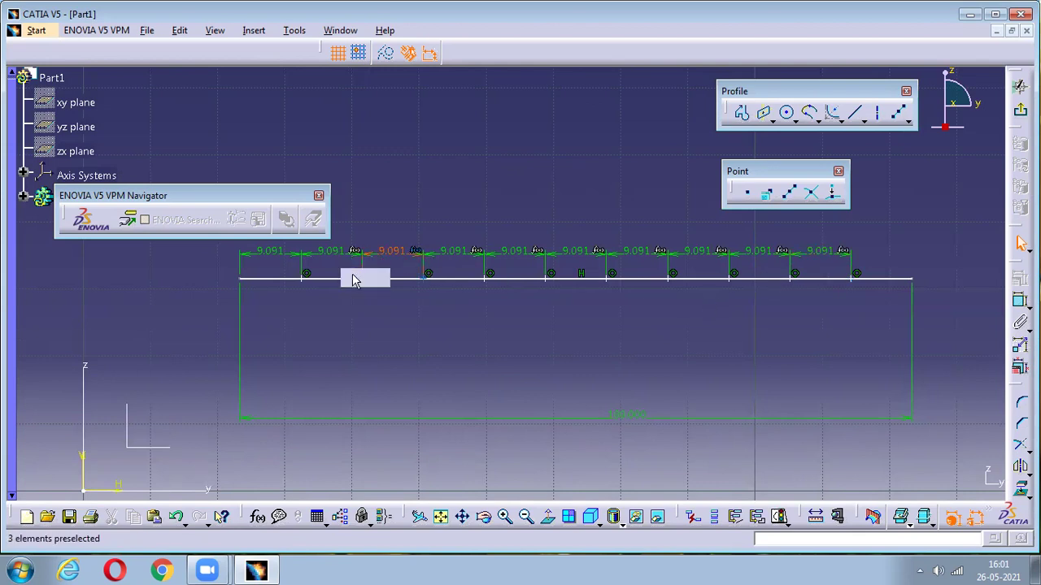
{"action": "left_click_drag", "start_coordinate": [255, 200], "coordinate": [289, 174]}
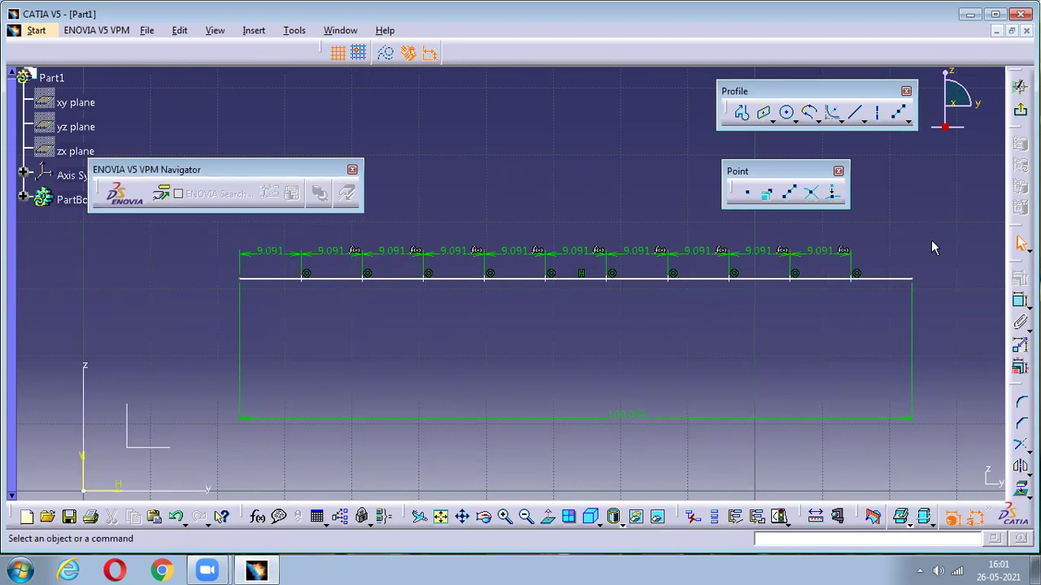
- Undo the equidistant points and the horizontal line with its dimension to get back to the empty sketch
{"action": "key", "text": "ctrl+z"}
{"action": "key", "text": "ctrl+z"}
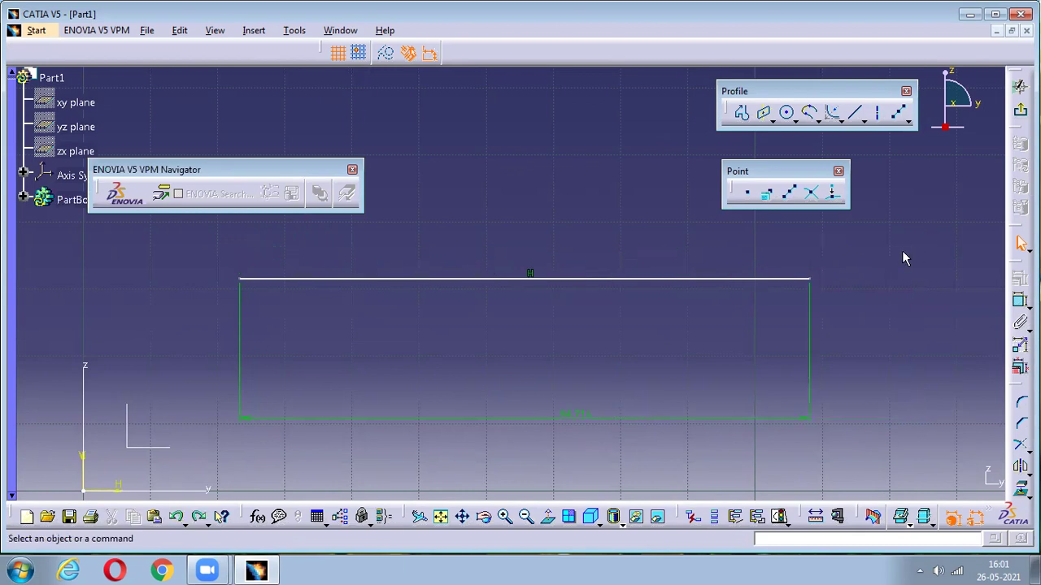
{"action": "key", "text": "ctrl+z"}
- Draw two crossing slanted lines with the Line command kept active, the second about 33 mm long
{"action": "double_click", "coordinate": [859, 118]}
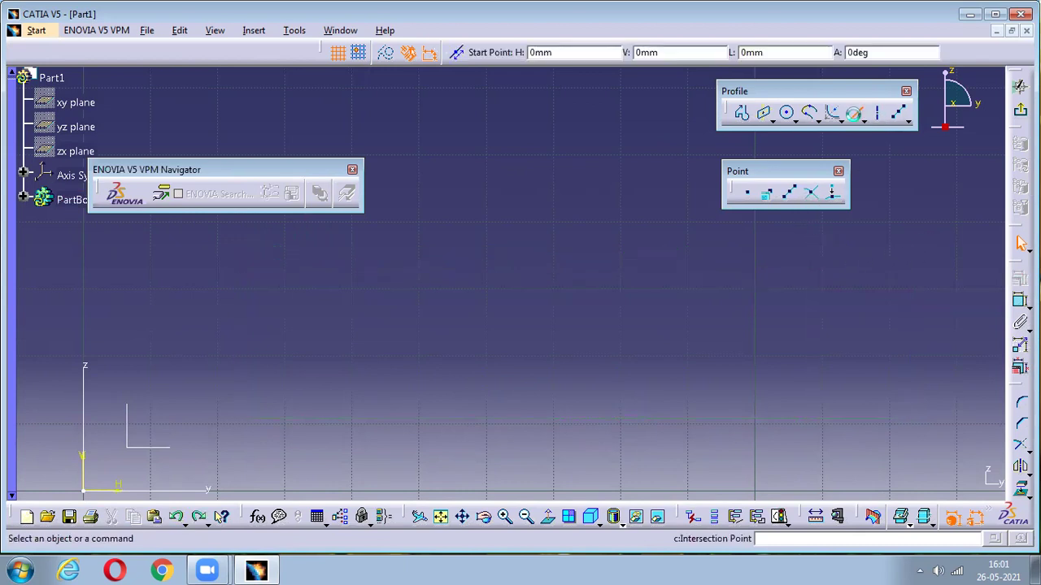
{"action": "left_click", "coordinate": [496, 219]}
{"action": "left_click", "coordinate": [749, 367]}
{"action": "left_click", "coordinate": [671, 217]}
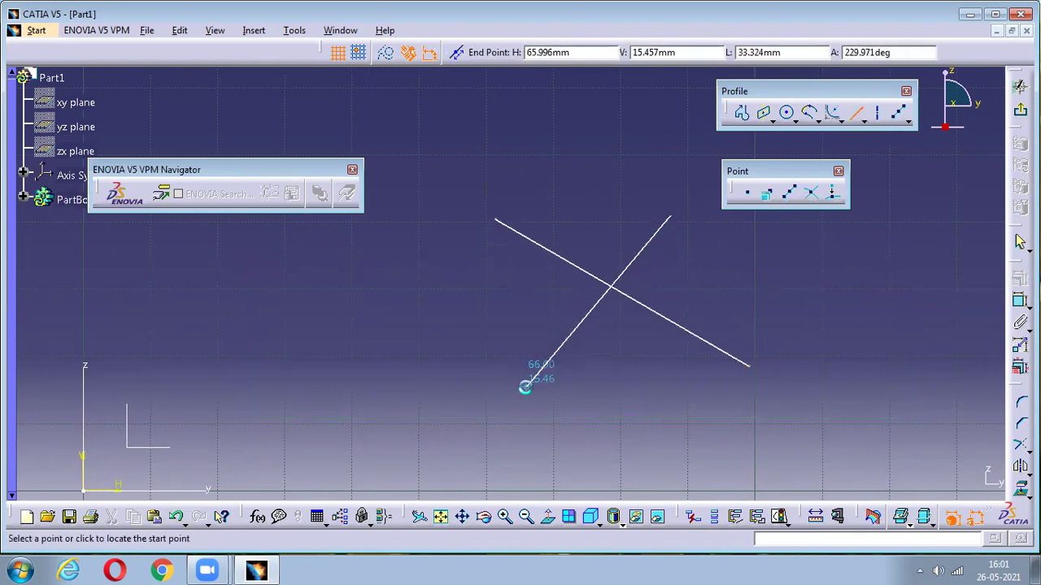
{"action": "left_click", "coordinate": [526, 387]}
{"action": "key", "text": "Escape"}
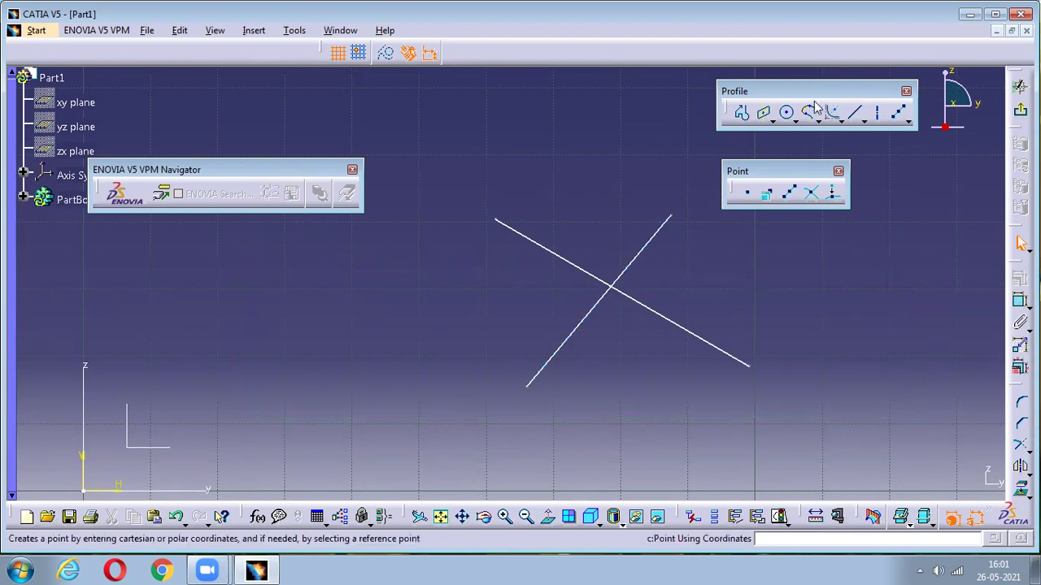
- Create an Intersection Point where the two slanted lines cross
{"action": "left_click", "coordinate": [785, 113]}
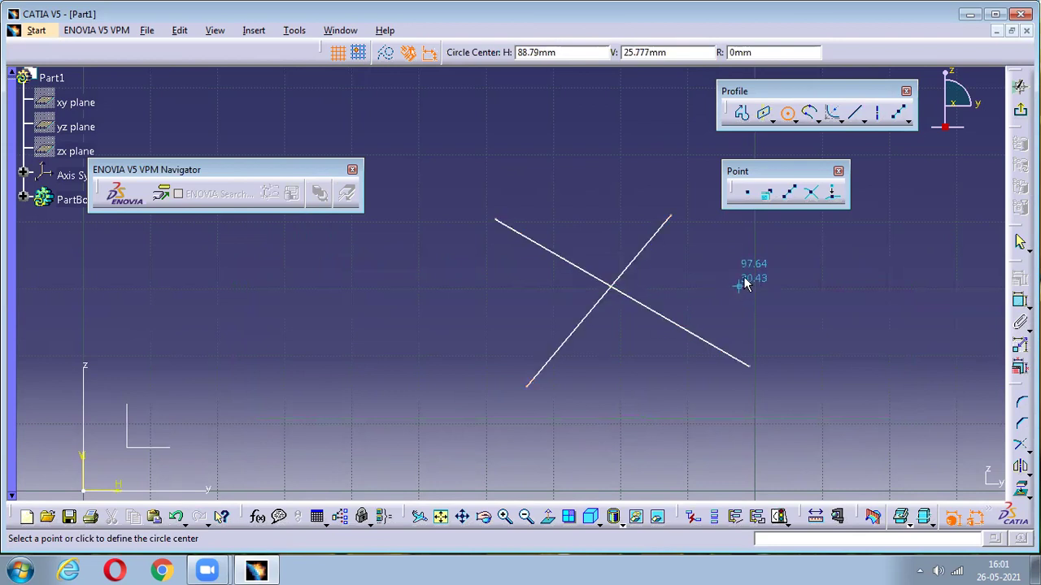
{"action": "left_click", "coordinate": [814, 196]}
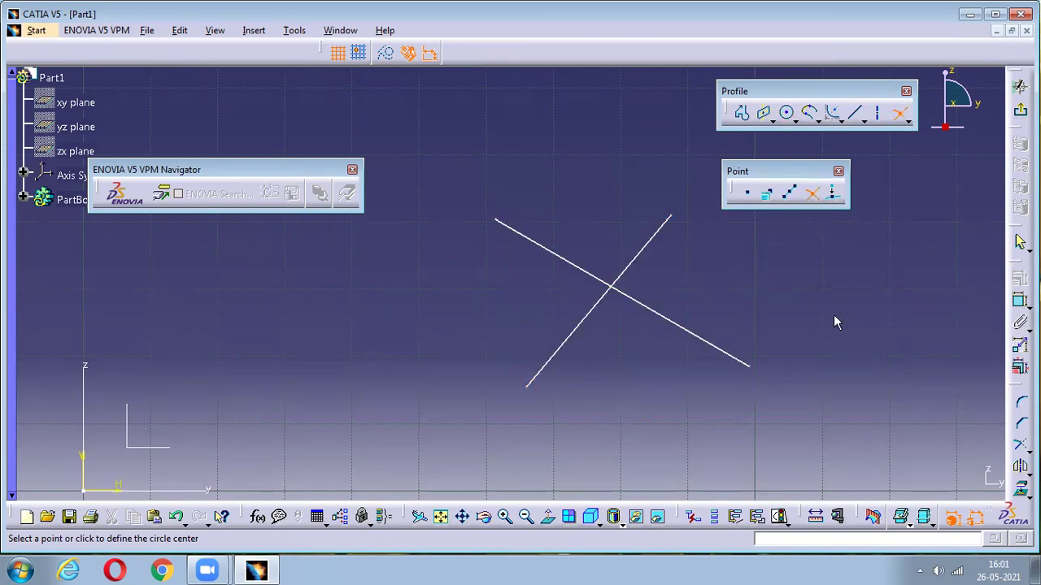
{"action": "left_click", "coordinate": [681, 337]}
{"action": "left_click", "coordinate": [631, 267]}
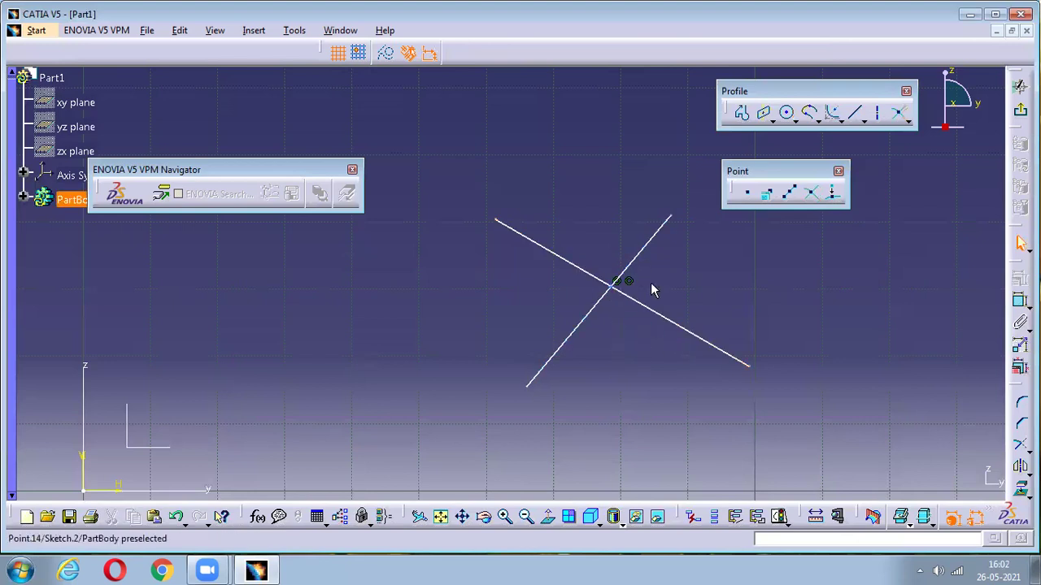
- Draw a circle centred on the intersection point of the two slanted lines, reaching across most of both lines
{"action": "left_click", "coordinate": [787, 114]}
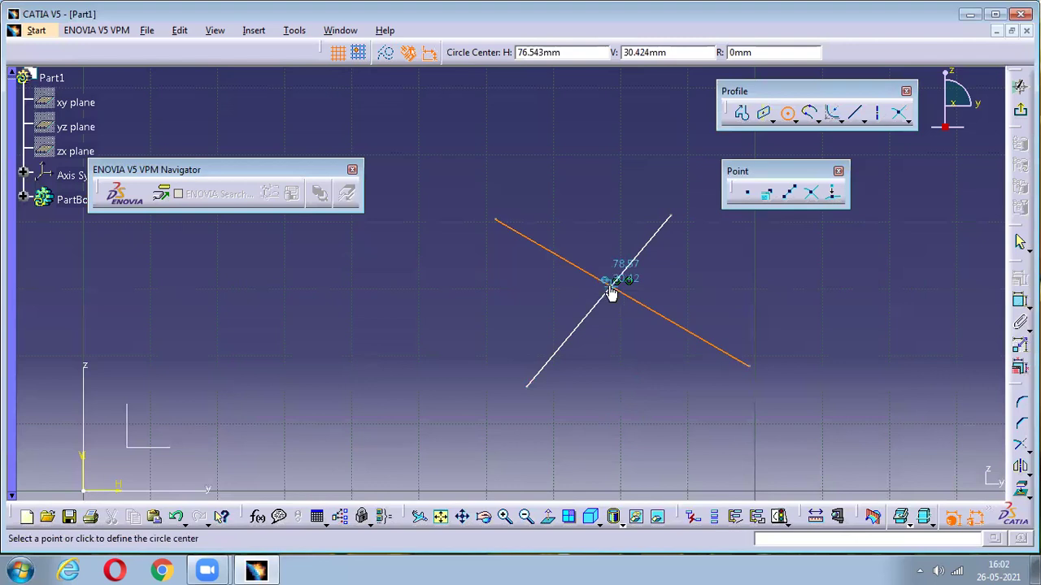
{"action": "left_click", "coordinate": [612, 285]}
{"action": "left_click", "coordinate": [704, 356]}
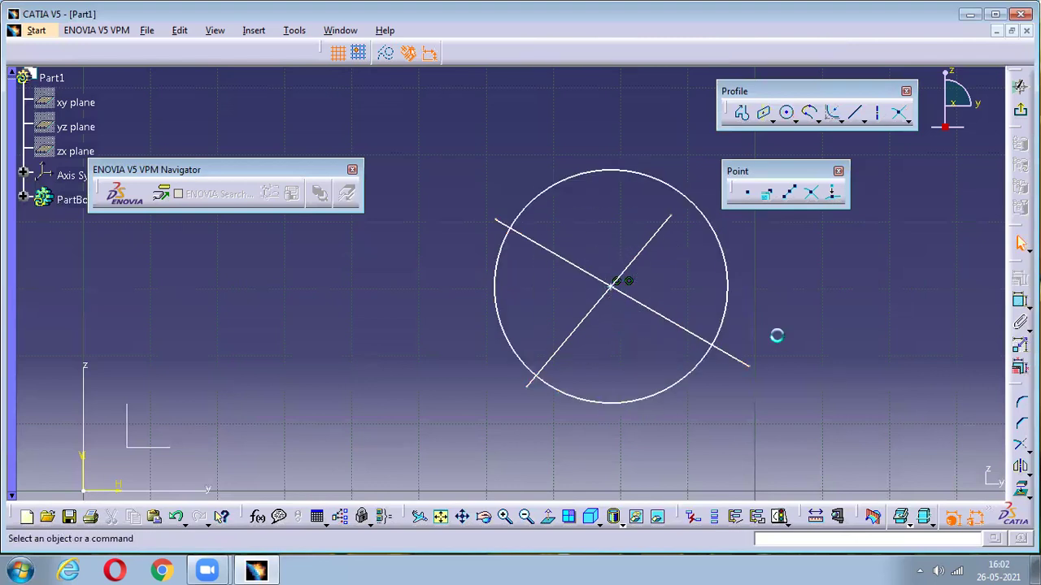
- Undo the circle, the intersection point and the two crossing lines to get back to the empty sketch
{"action": "key", "text": "ctrl+z"}
{"action": "key", "text": "ctrl+z"}
{"action": "key", "text": "ctrl+z"}
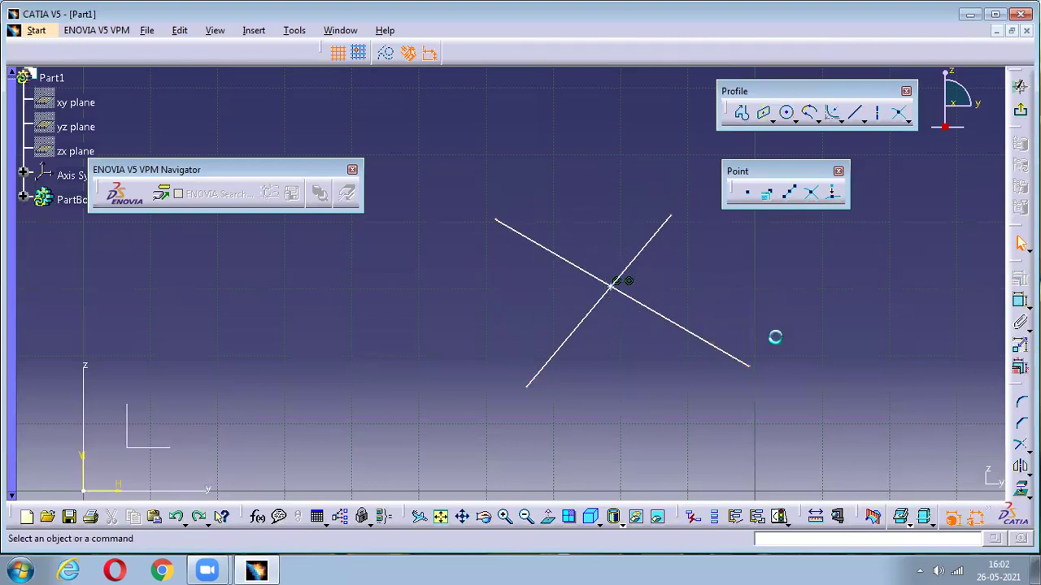
{"action": "middle_click", "coordinate": [494, 316]}
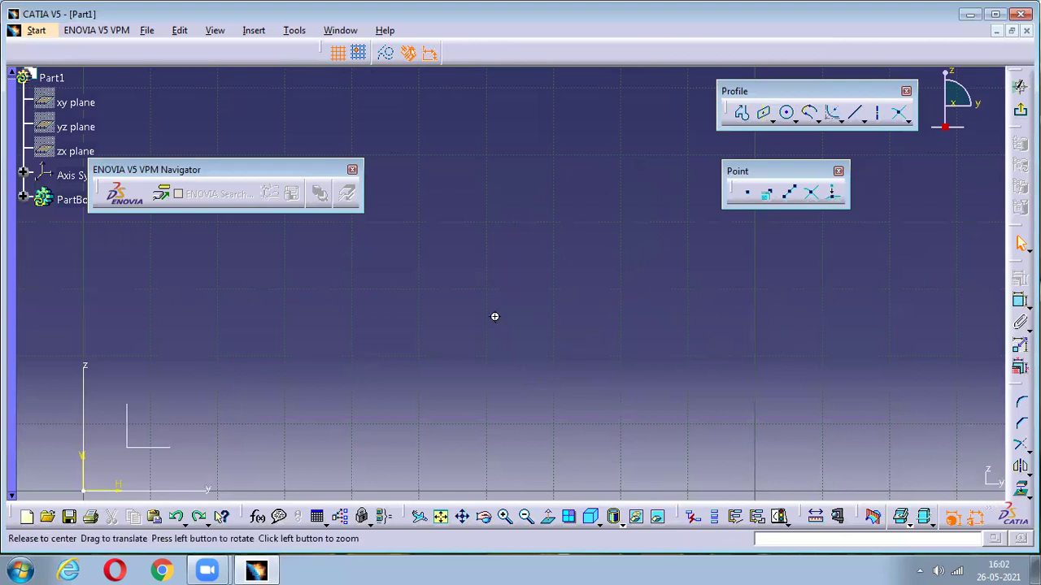
{"action": "left_click", "coordinate": [254, 30]}
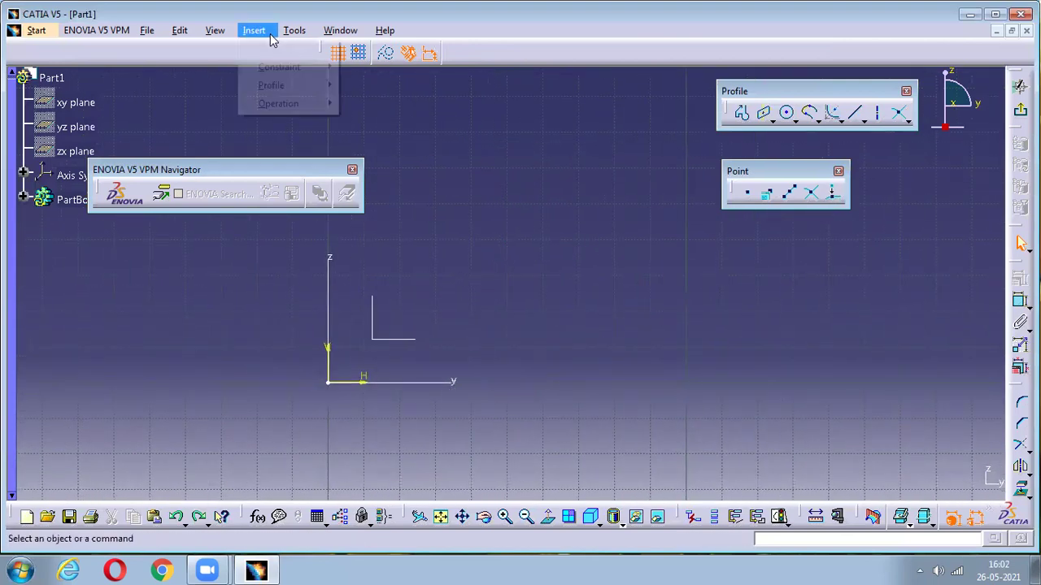
{"action": "mouse_move", "coordinate": [289, 88]}
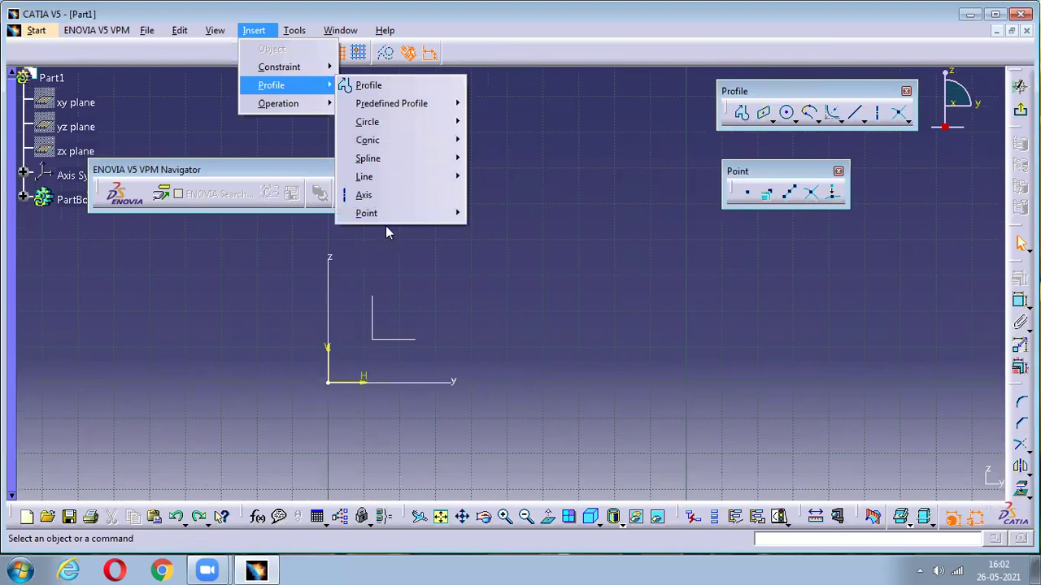
{"action": "mouse_move", "coordinate": [382, 213]}
{"action": "left_click", "coordinate": [525, 290]}
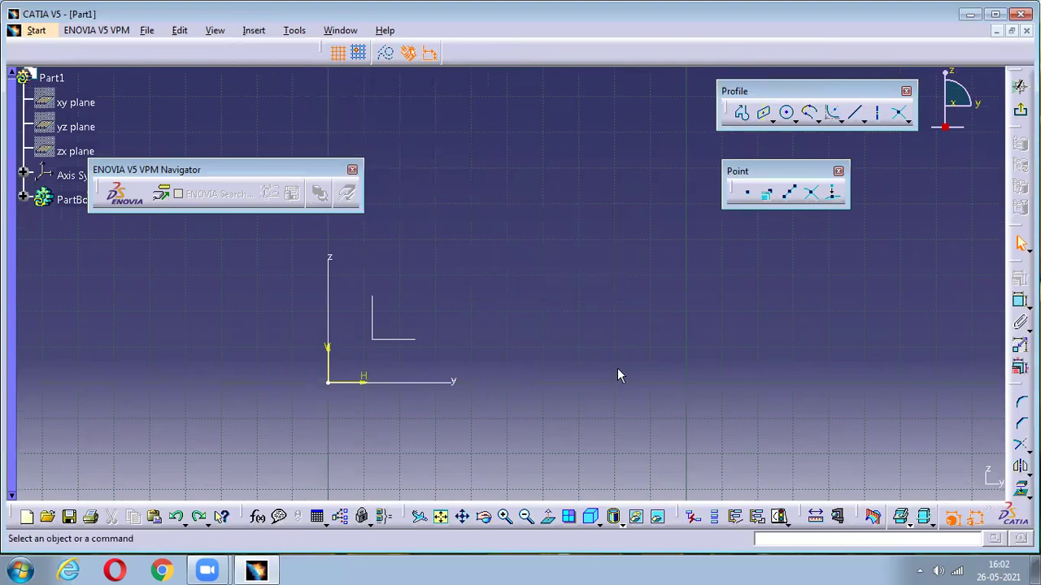
- Draw a long horizontal line beside the sketch origin, slightly above the H axis
{"action": "middle_click_drag", "start_coordinate": [336, 344], "coordinate": [351, 342]}
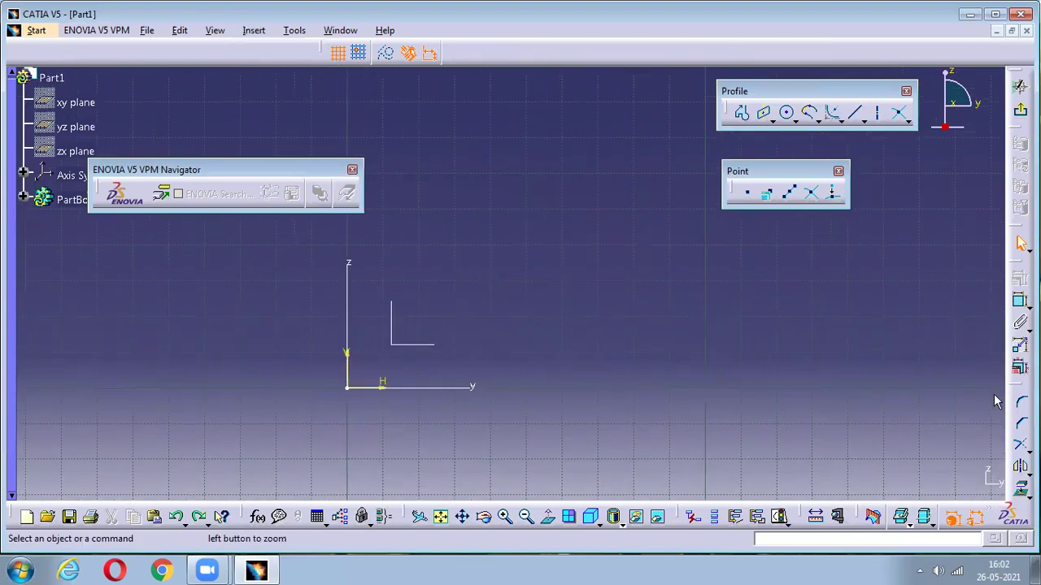
{"action": "left_click", "coordinate": [855, 114]}
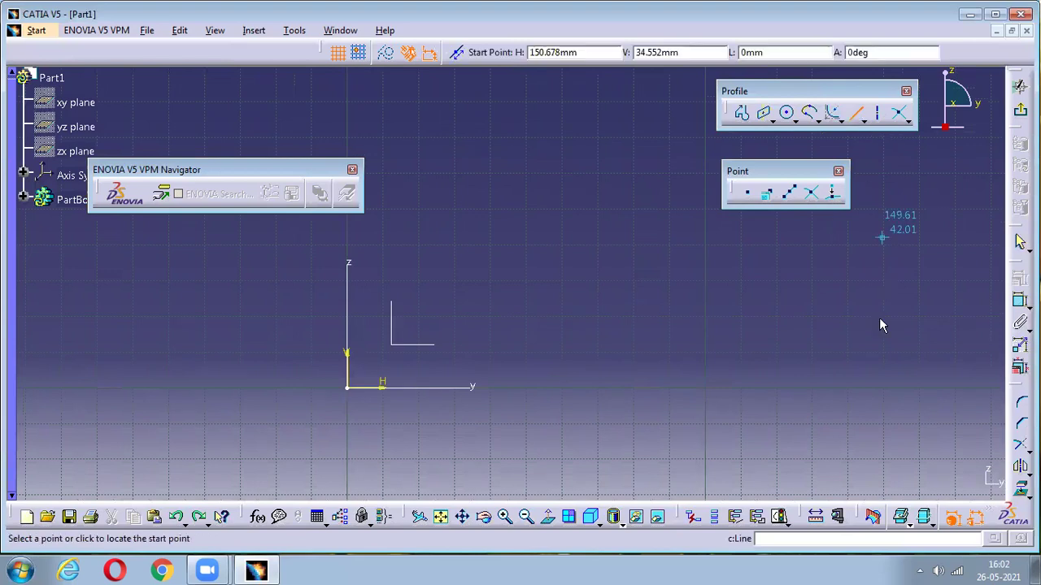
{"action": "left_click", "coordinate": [492, 333]}
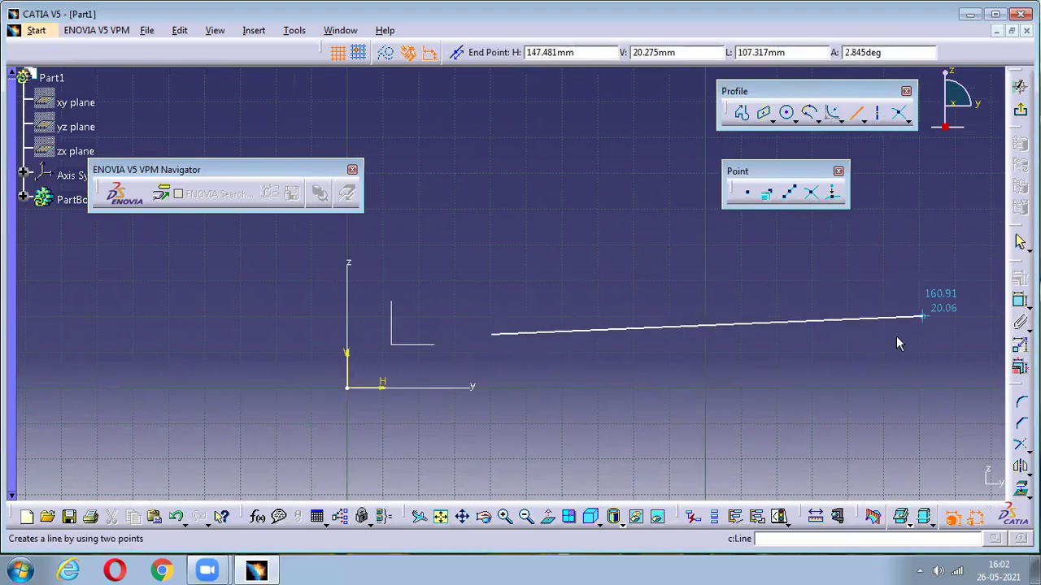
{"action": "left_click", "coordinate": [896, 335]}
{"action": "middle_click_drag", "start_coordinate": [703, 281], "coordinate": [547, 328]}
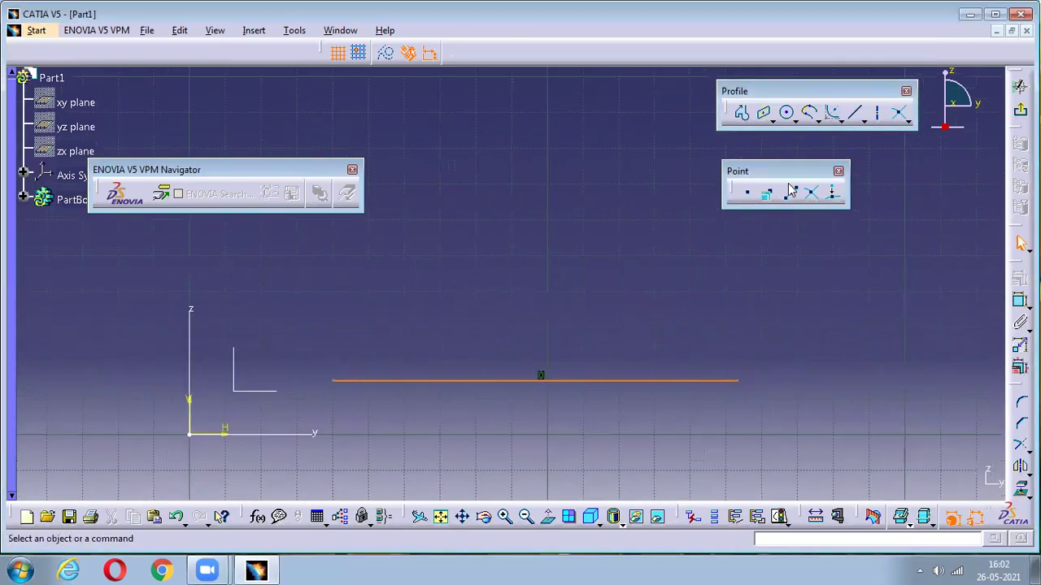
- Place seven separate points at varying heights above the horizontal line with the Point command kept active
{"action": "left_click", "coordinate": [748, 193]}
{"action": "left_click", "coordinate": [490, 337]}
{"action": "left_click", "coordinate": [535, 269]}
{"action": "left_click", "coordinate": [601, 342]}
{"action": "left_click", "coordinate": [675, 324]}
{"action": "left_click", "coordinate": [668, 286]}
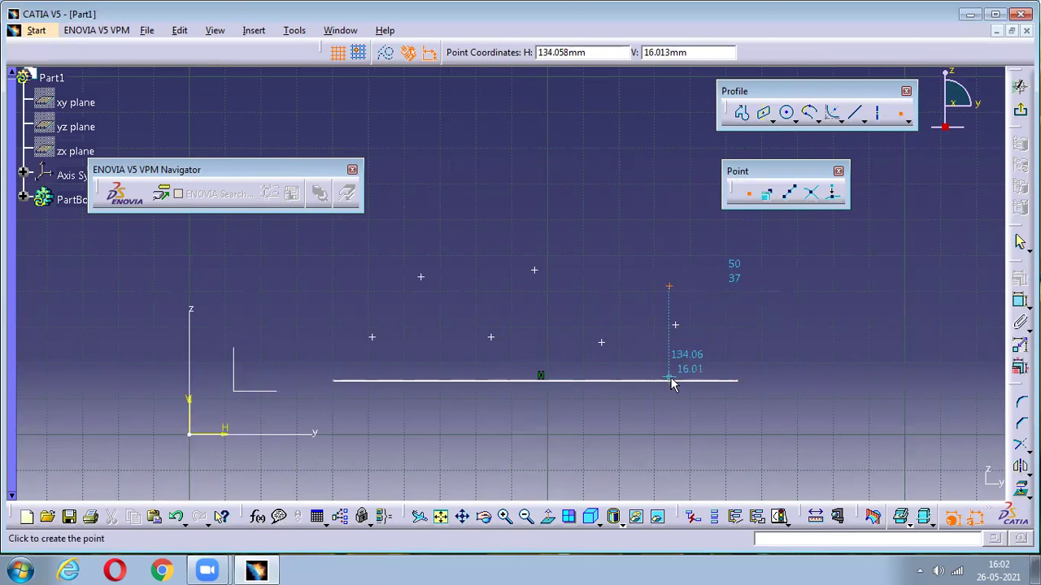
{"action": "key", "text": "Escape"}
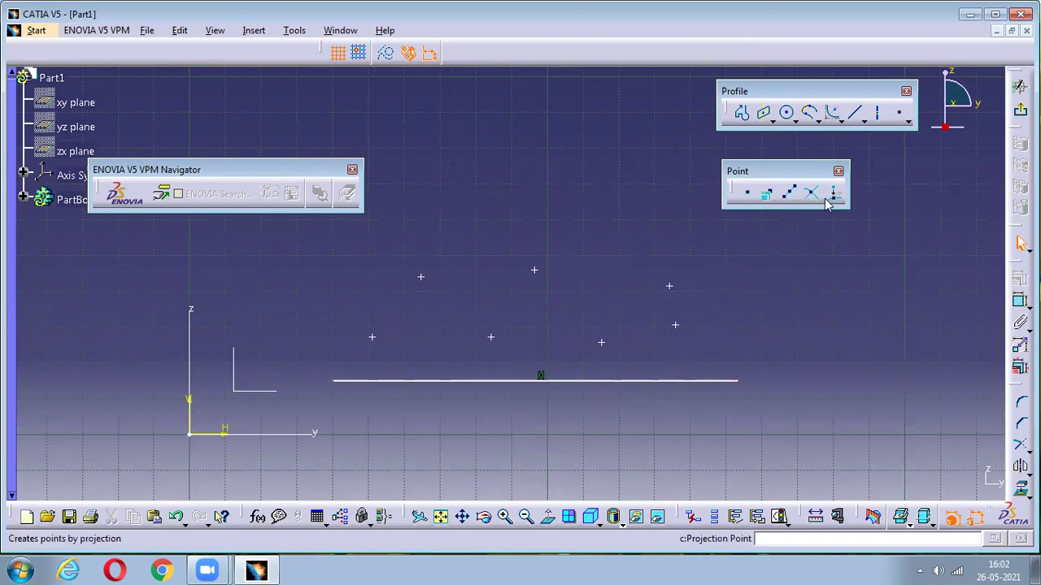
- Project all seven points perpendicularly onto the horizontal line with the Projection Point command
{"action": "left_click", "coordinate": [833, 193]}
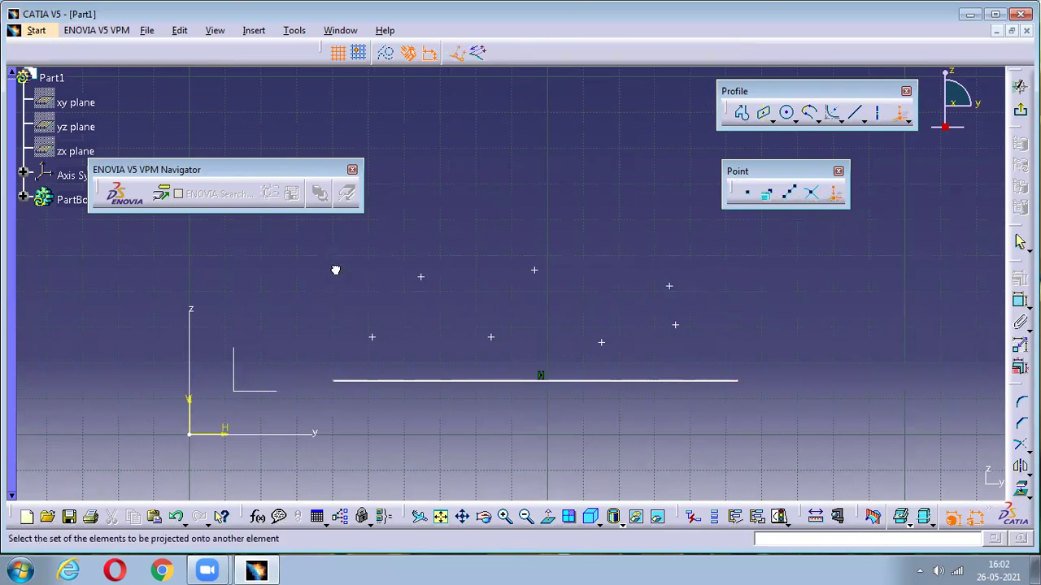
{"action": "left_click_drag", "start_coordinate": [322, 240], "coordinate": [757, 366]}
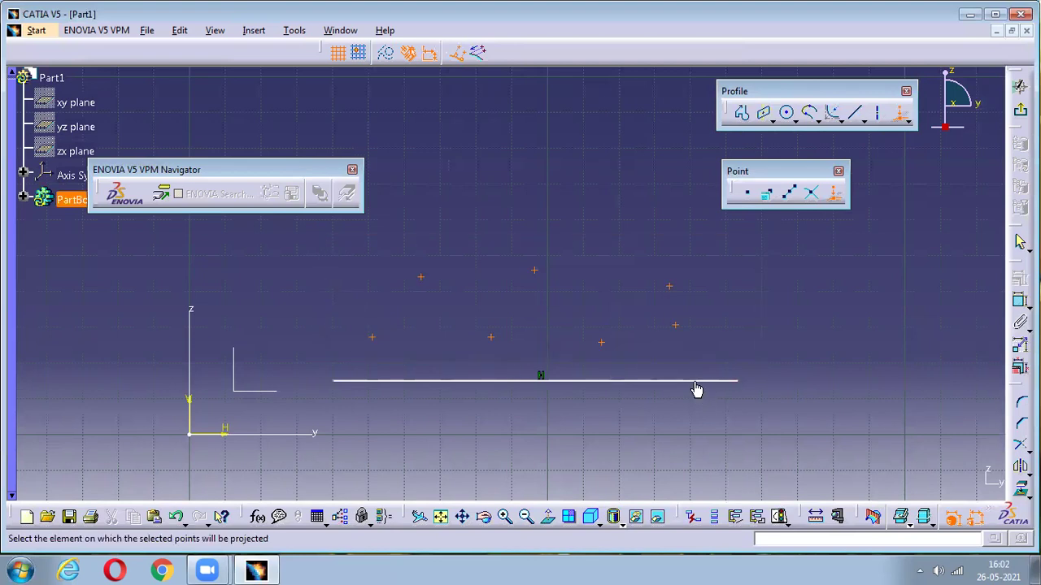
{"action": "left_click", "coordinate": [688, 380]}
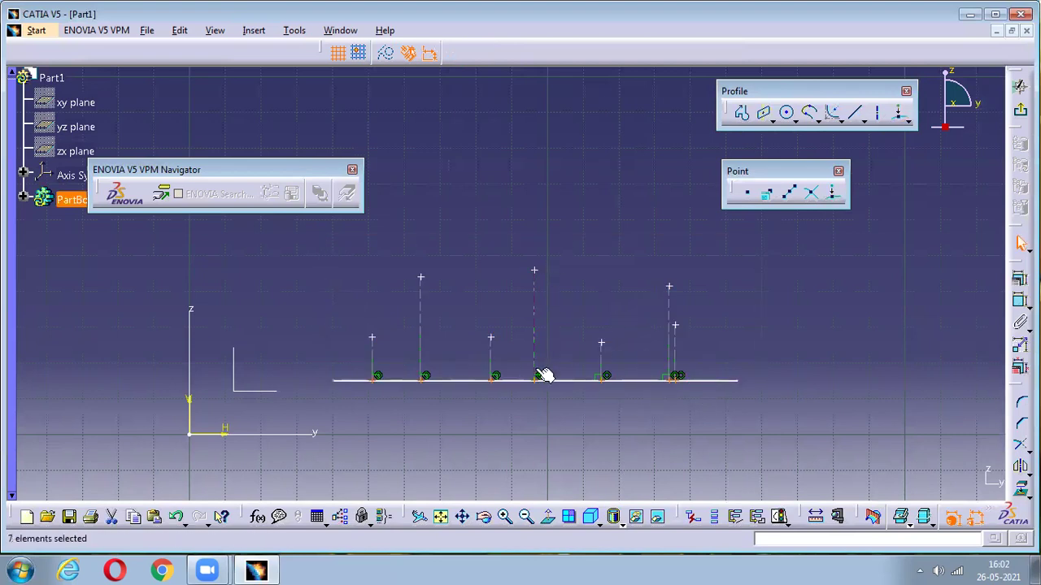
{"action": "left_click", "coordinate": [647, 432]}
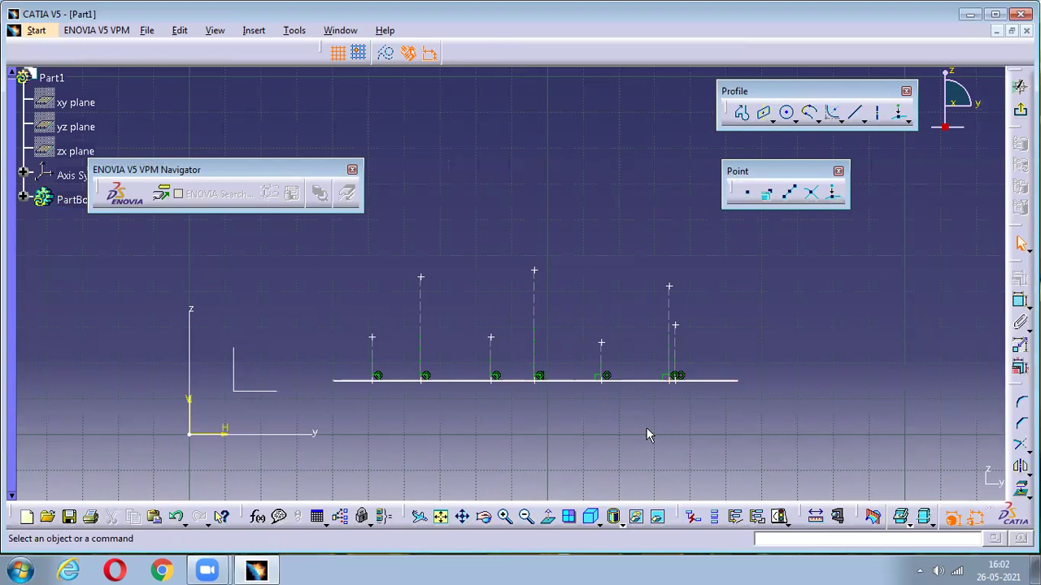
- Delete the horizontal line together with all its points and projections, and shift the ENOVIA V5 VPM Navigator toolbar slightly
{"action": "left_click_drag", "start_coordinate": [284, 170], "coordinate": [289, 179]}
{"action": "left_click_drag", "start_coordinate": [286, 252], "coordinate": [794, 425]}
{"action": "key", "text": "Delete"}
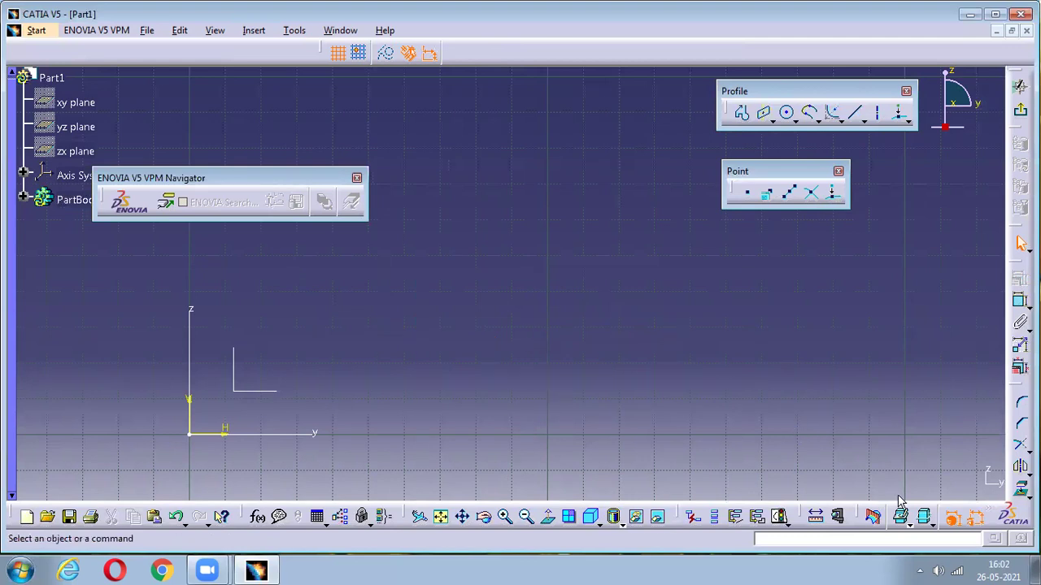